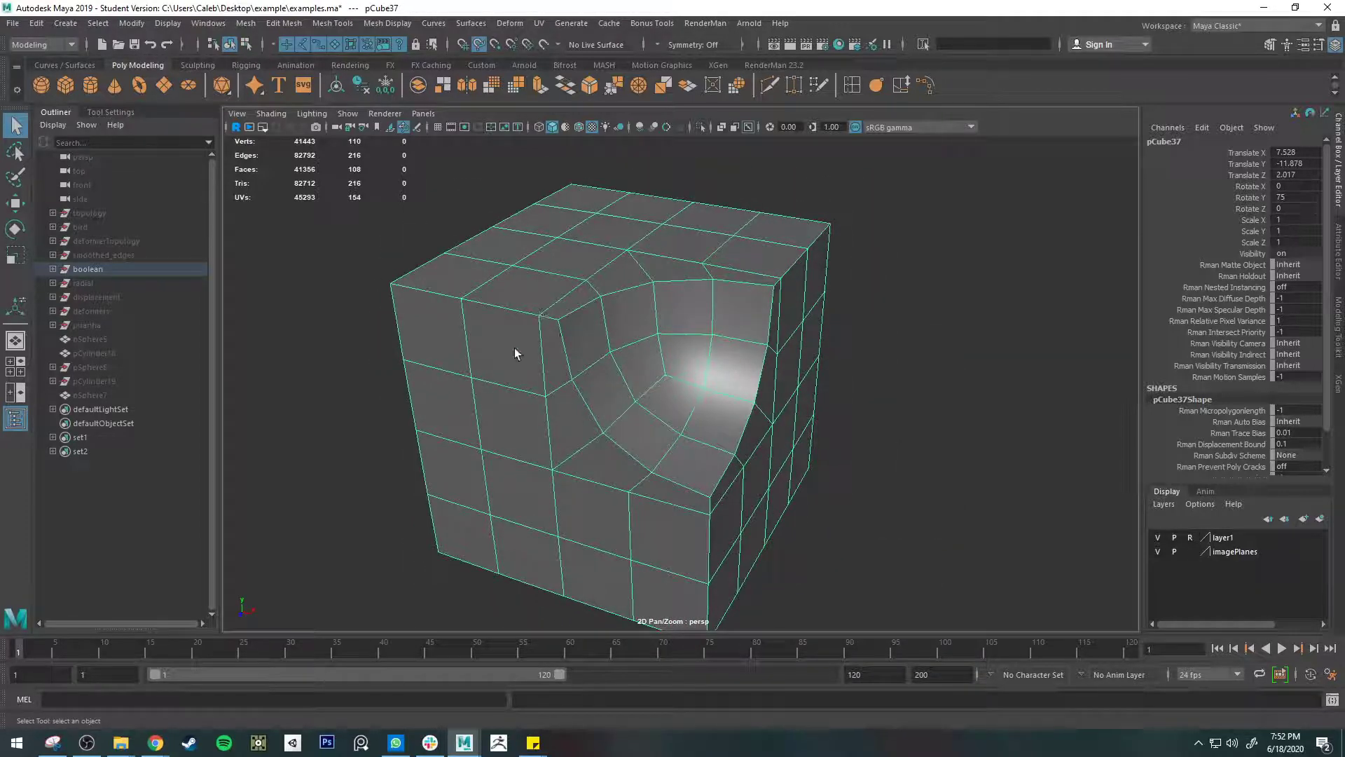
- Compare the cube's smooth mesh preview with its unsmoothed mesh around the concave corner cutout, leaving the smooth preview on
mouse_move(766, 428)
alt+mouse_down()
mouse_move(805, 414)
mouse_move(771, 403)
alt+mouse_up()
key(3)
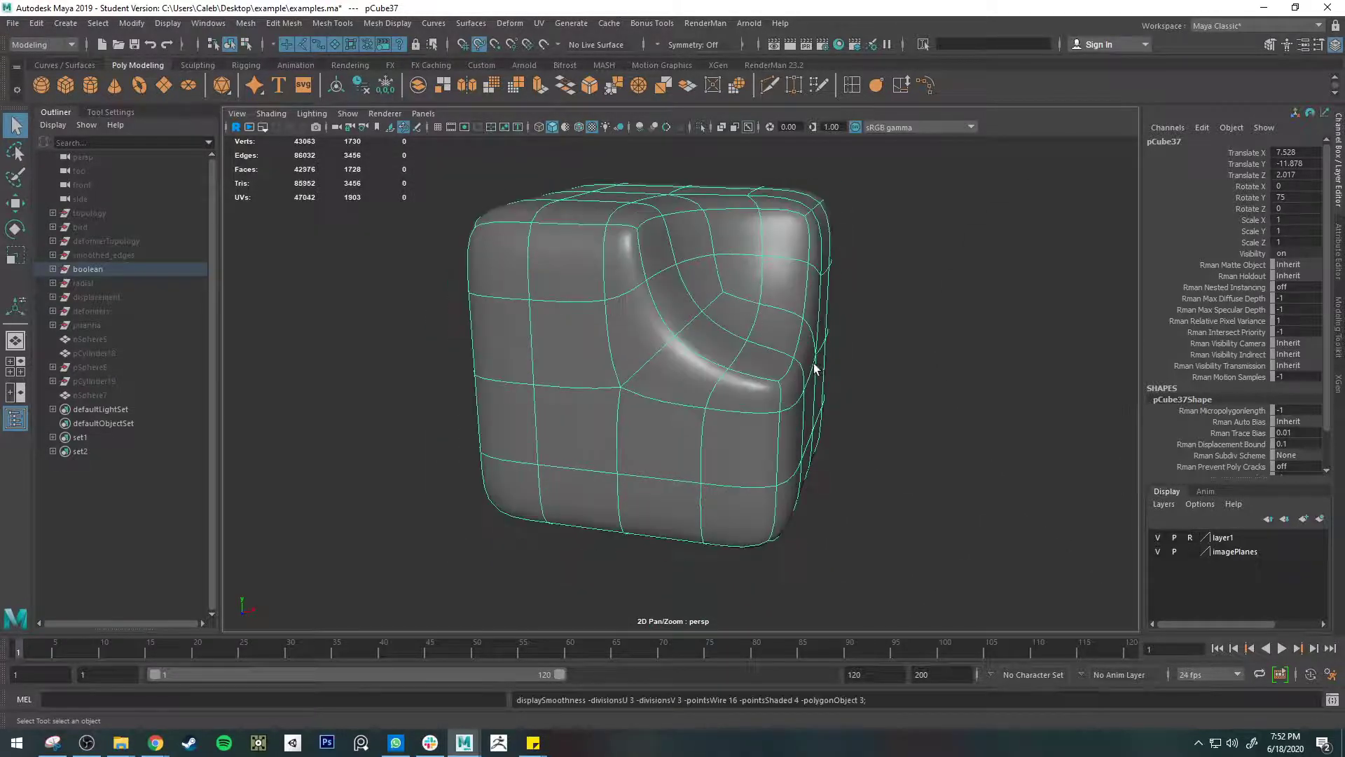
right_drag(771, 327, 826, 294)
click(931, 339)
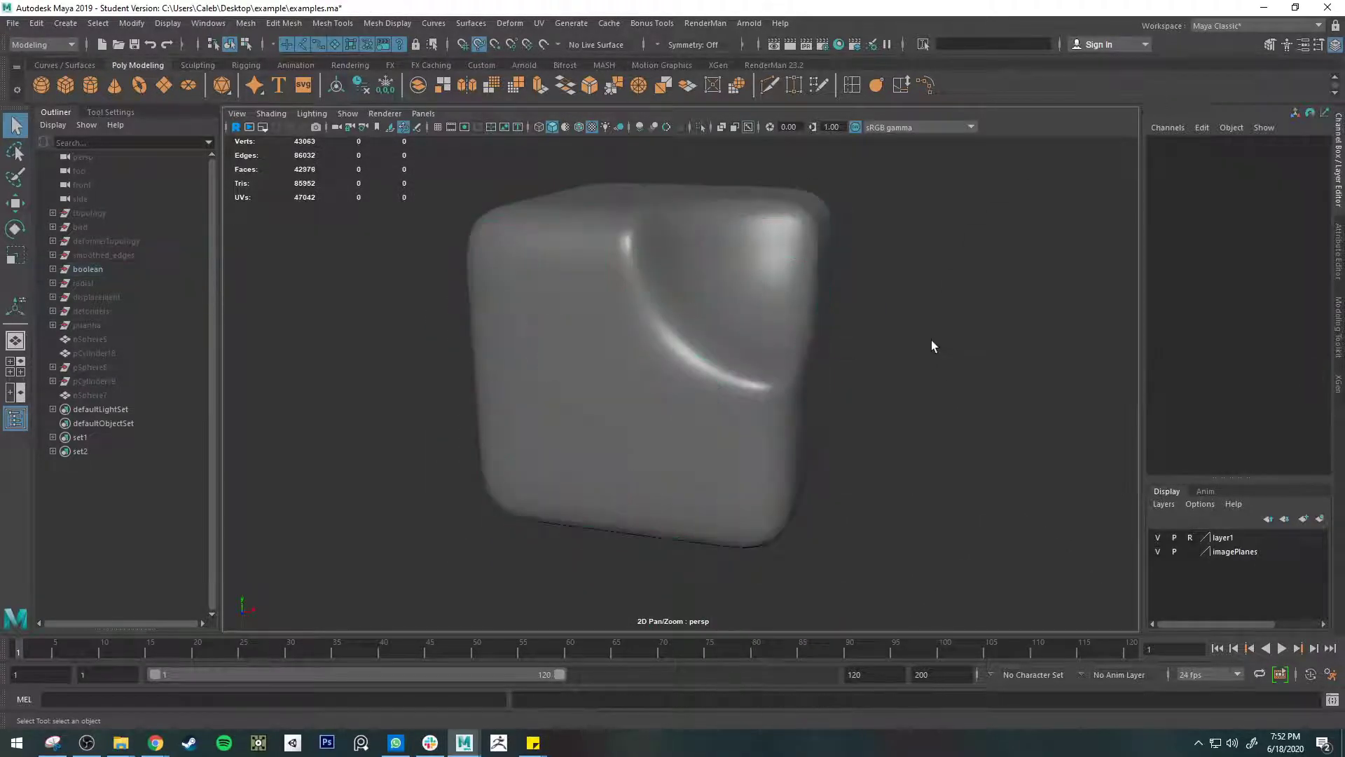
alt+drag(930, 340, 756, 410)
click(758, 409)
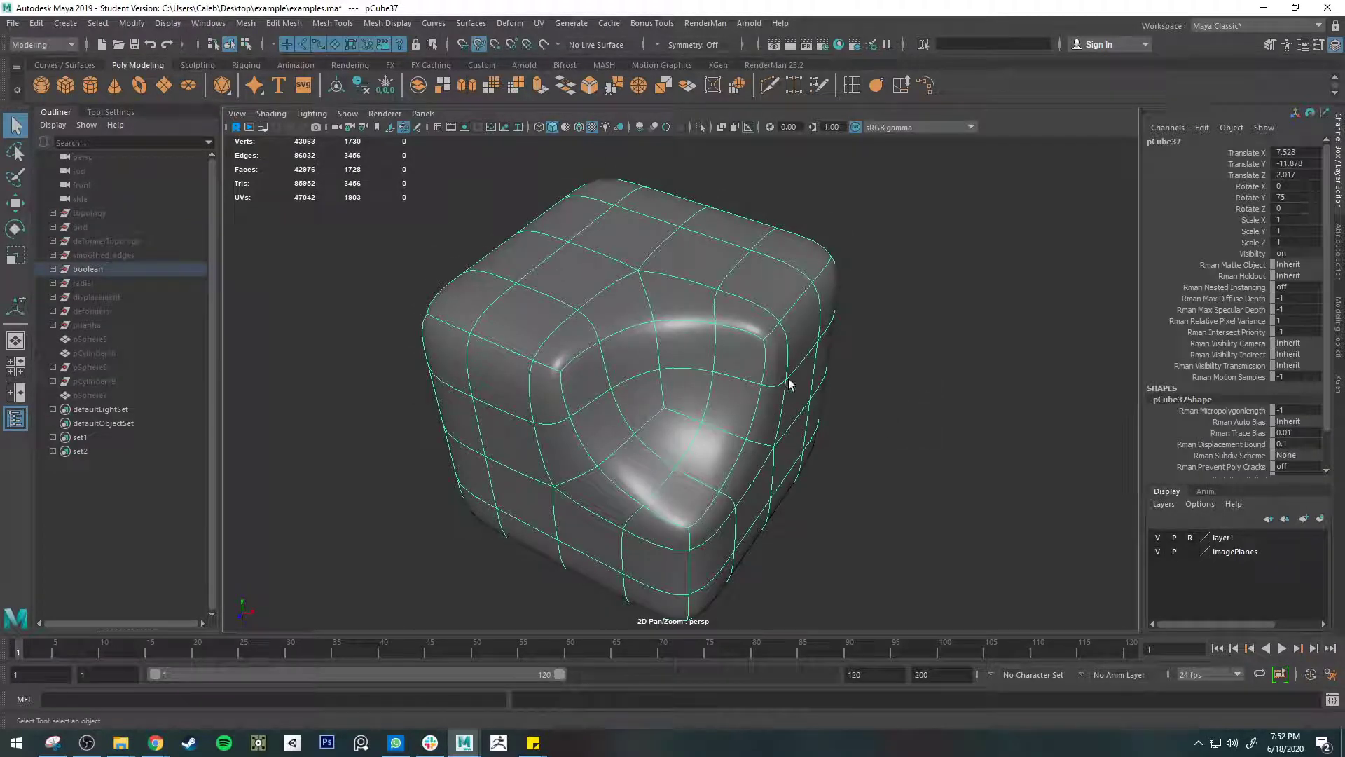
key(1)
alt+drag(679, 385, 632, 286)
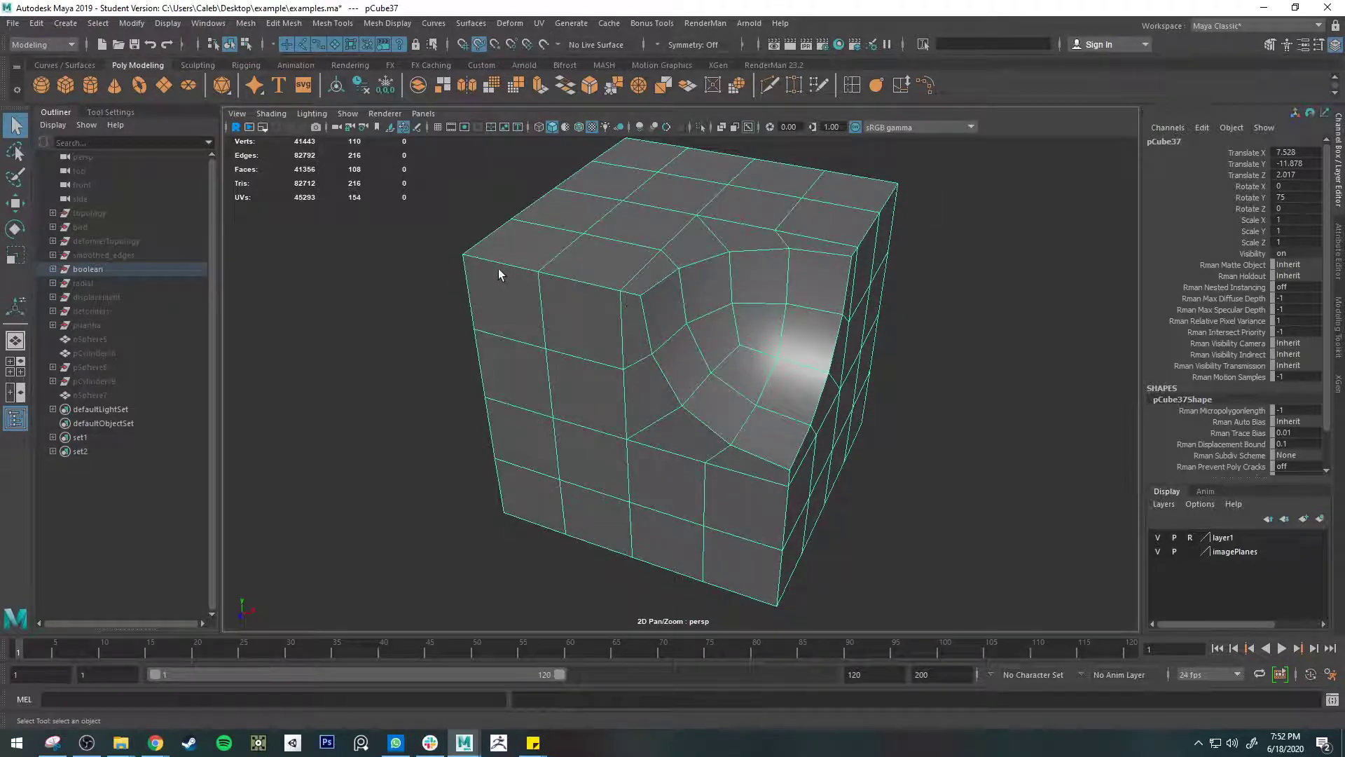
key(3)
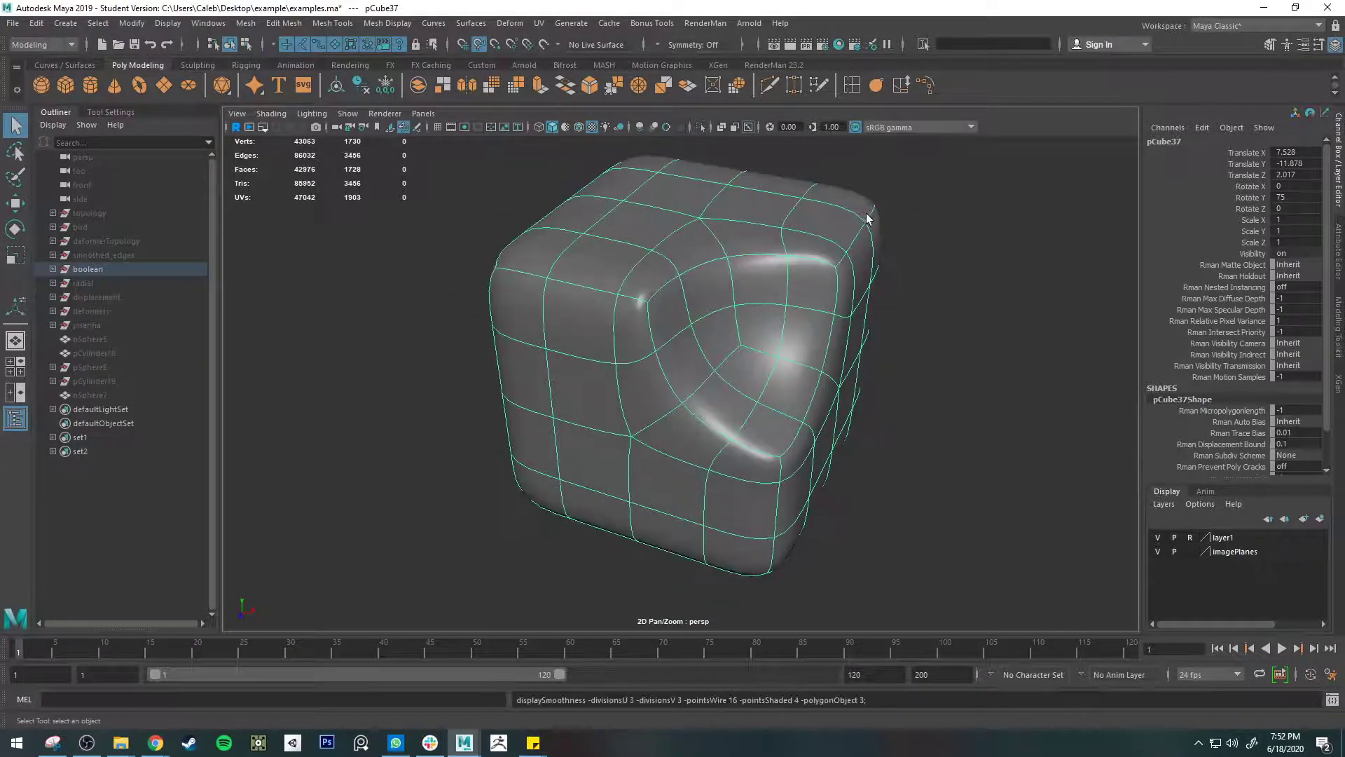
- Crease the cube's two front top edges together with the upper rim of the corner cutout using the Crease Tool
click(853, 84)
click(543, 273)
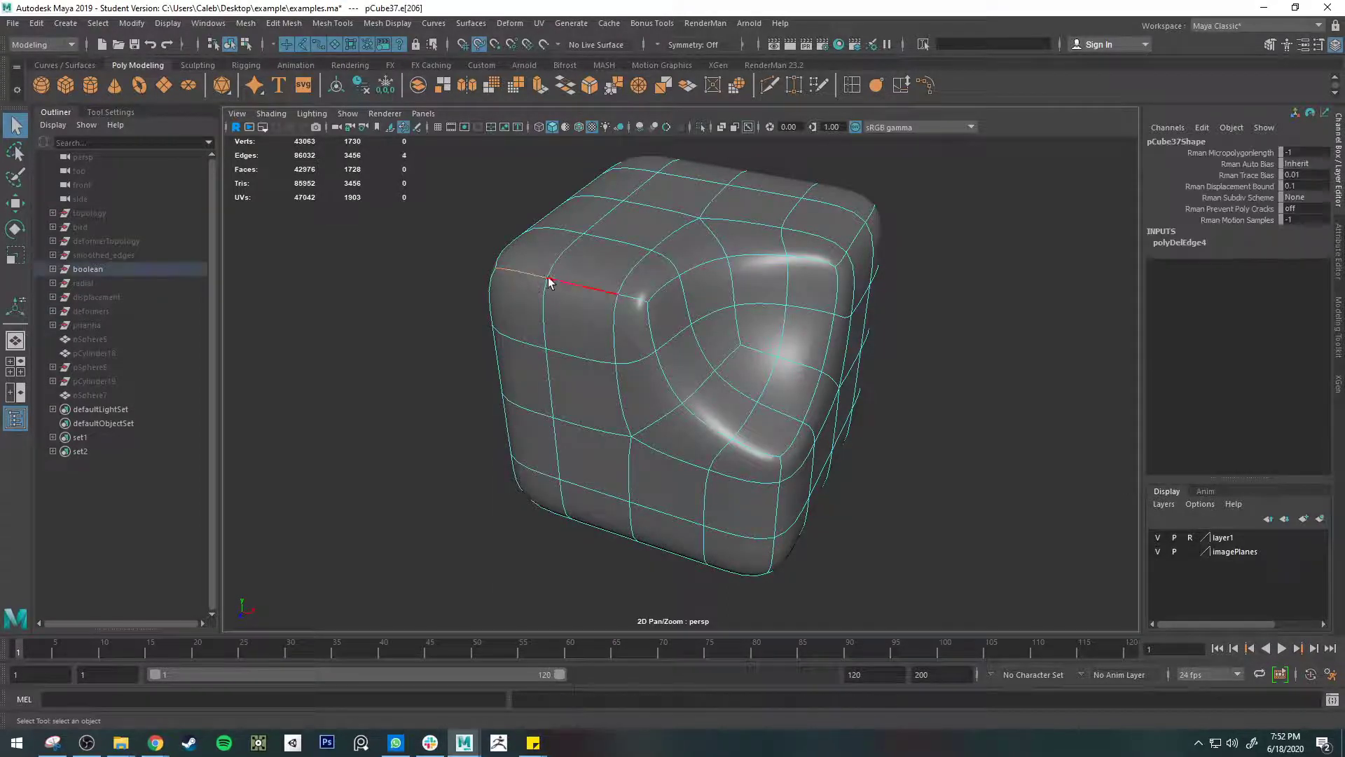
shift+double_click(758, 258)
shift+click(870, 213)
click(333, 23)
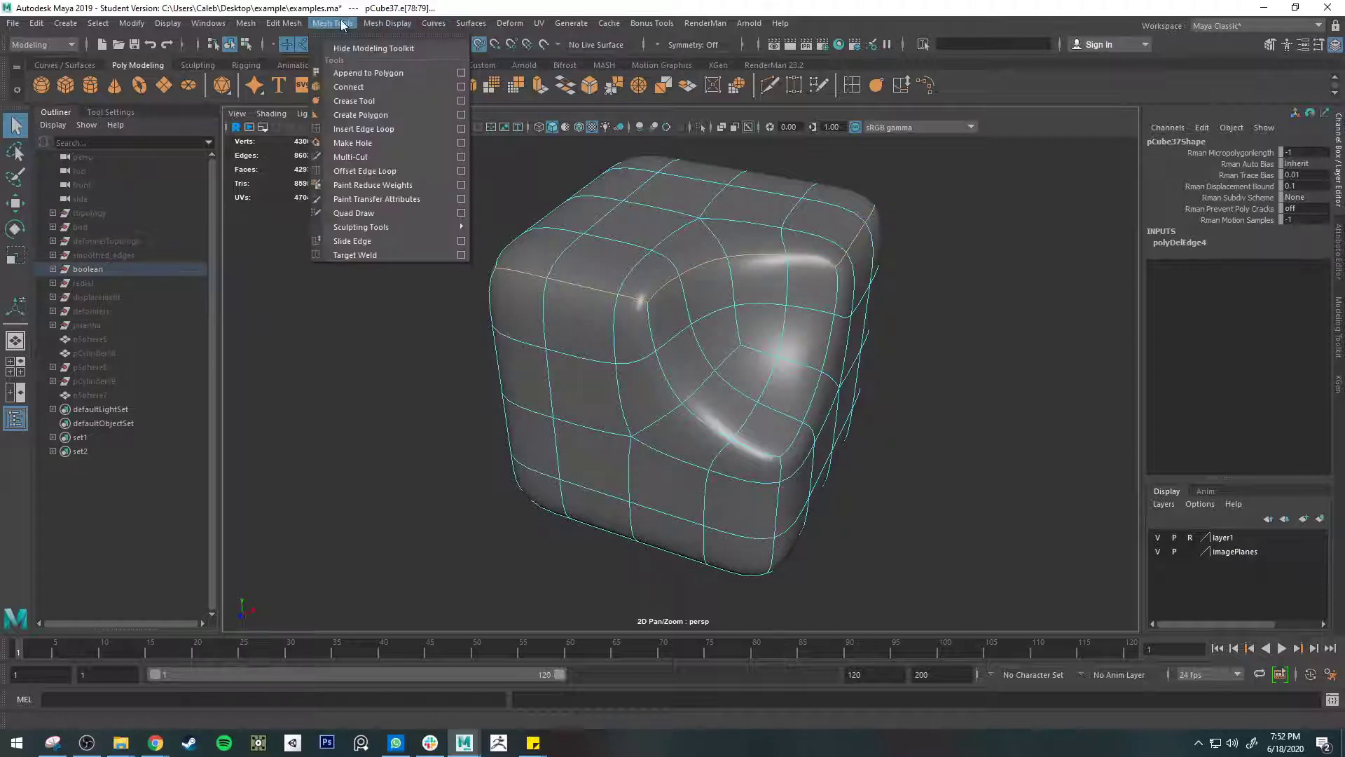
click(361, 101)
middle_drag(352, 293, 569, 301)
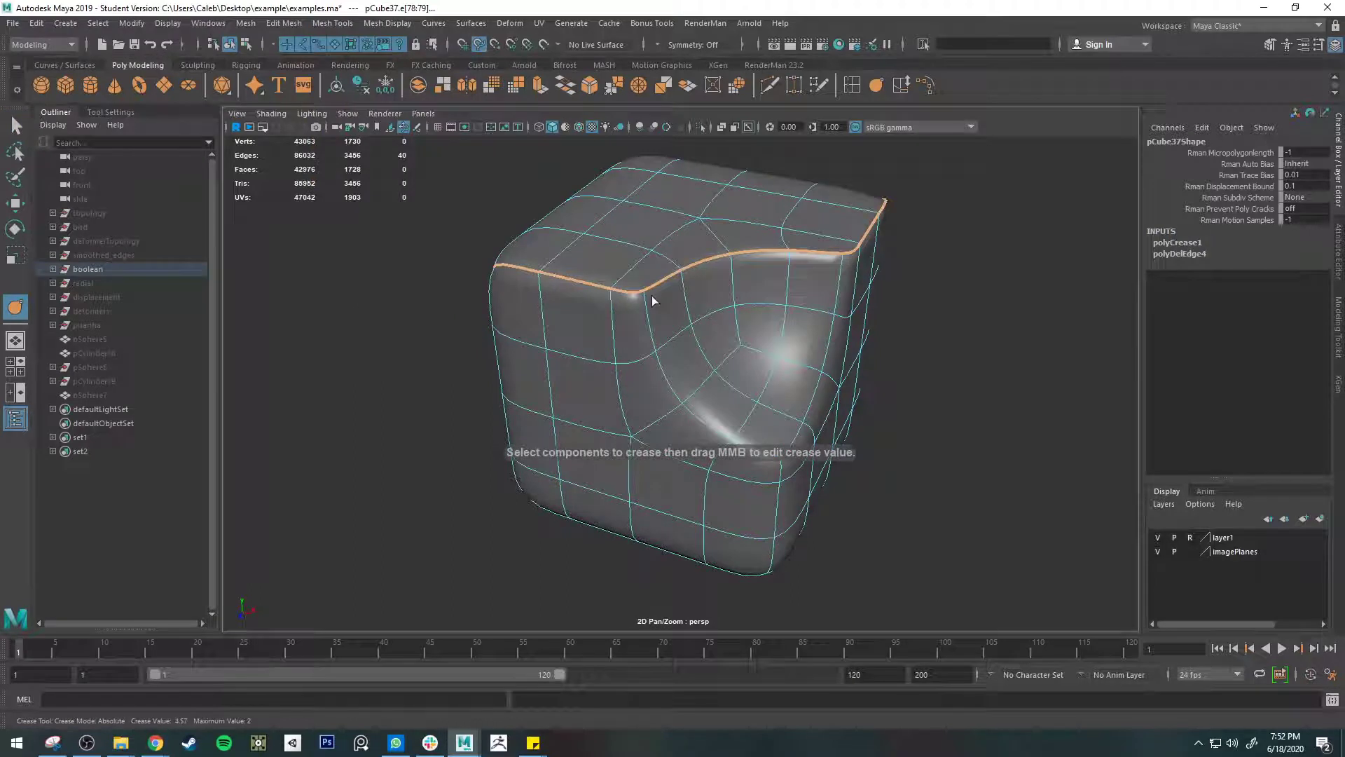
key(q)
right_drag(637, 306, 685, 268)
click(869, 400)
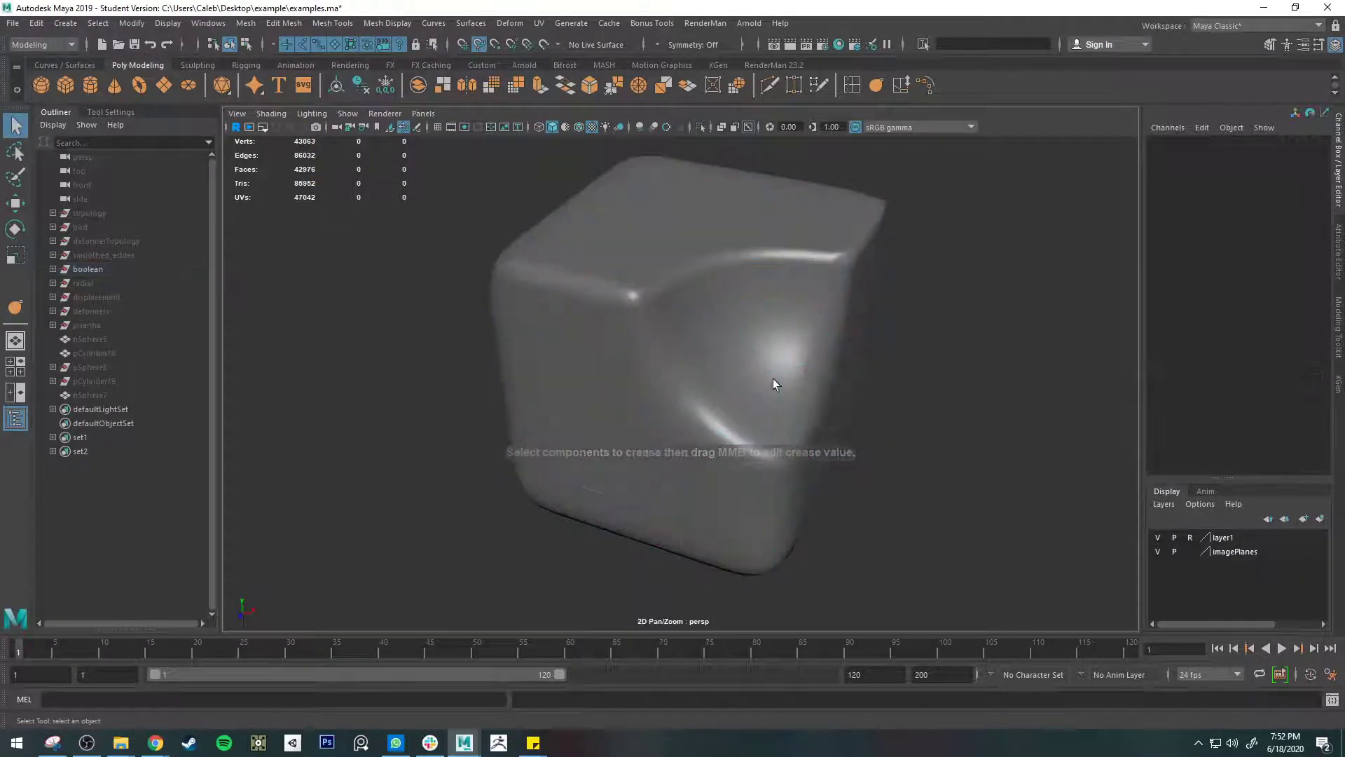
- Crease the two curved lower rim edges of the corner cutout, down to the point where they meet
mouse_move(772, 379)
alt+mouse_down()
mouse_move(721, 360)
mouse_move(667, 375)
mouse_move(748, 371)
alt+mouse_up()
scroll(646, 362, up, 2)
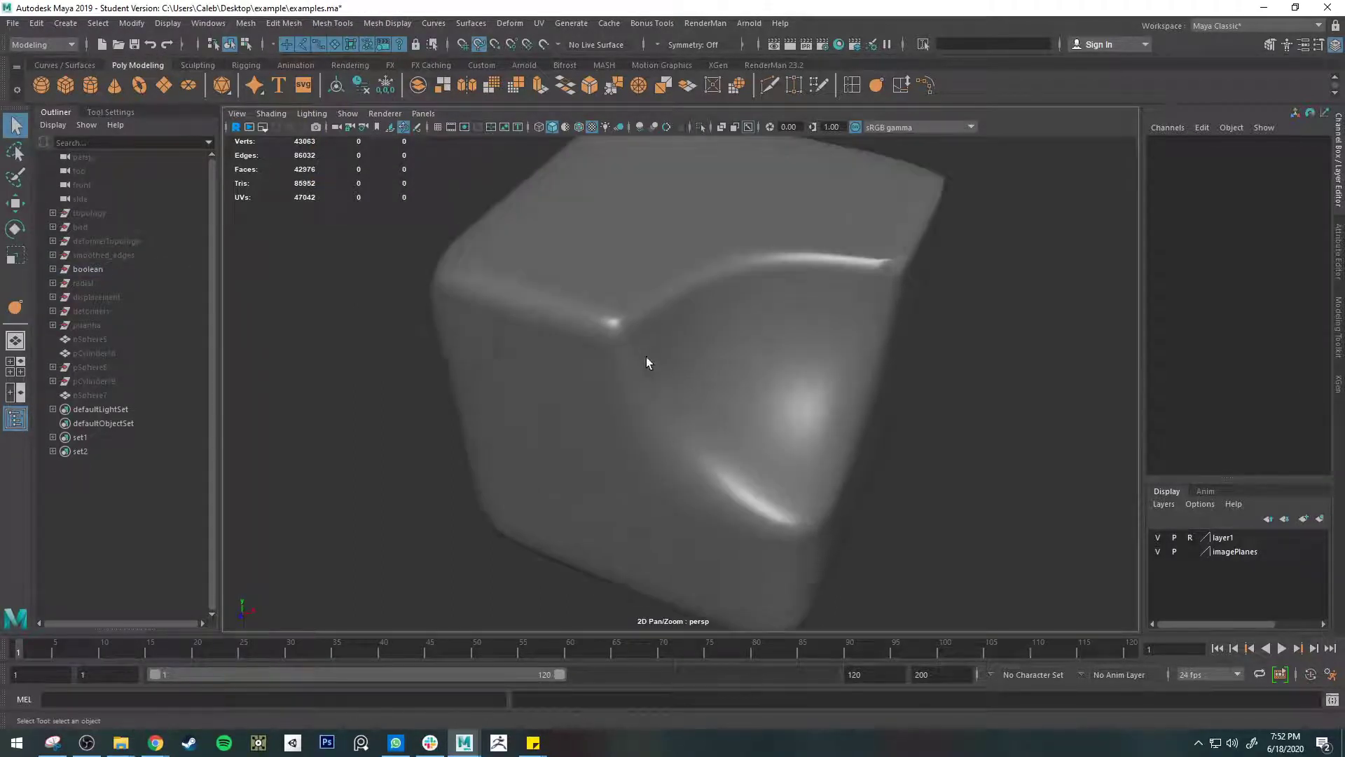
click(622, 348)
right_drag(622, 350, 631, 264)
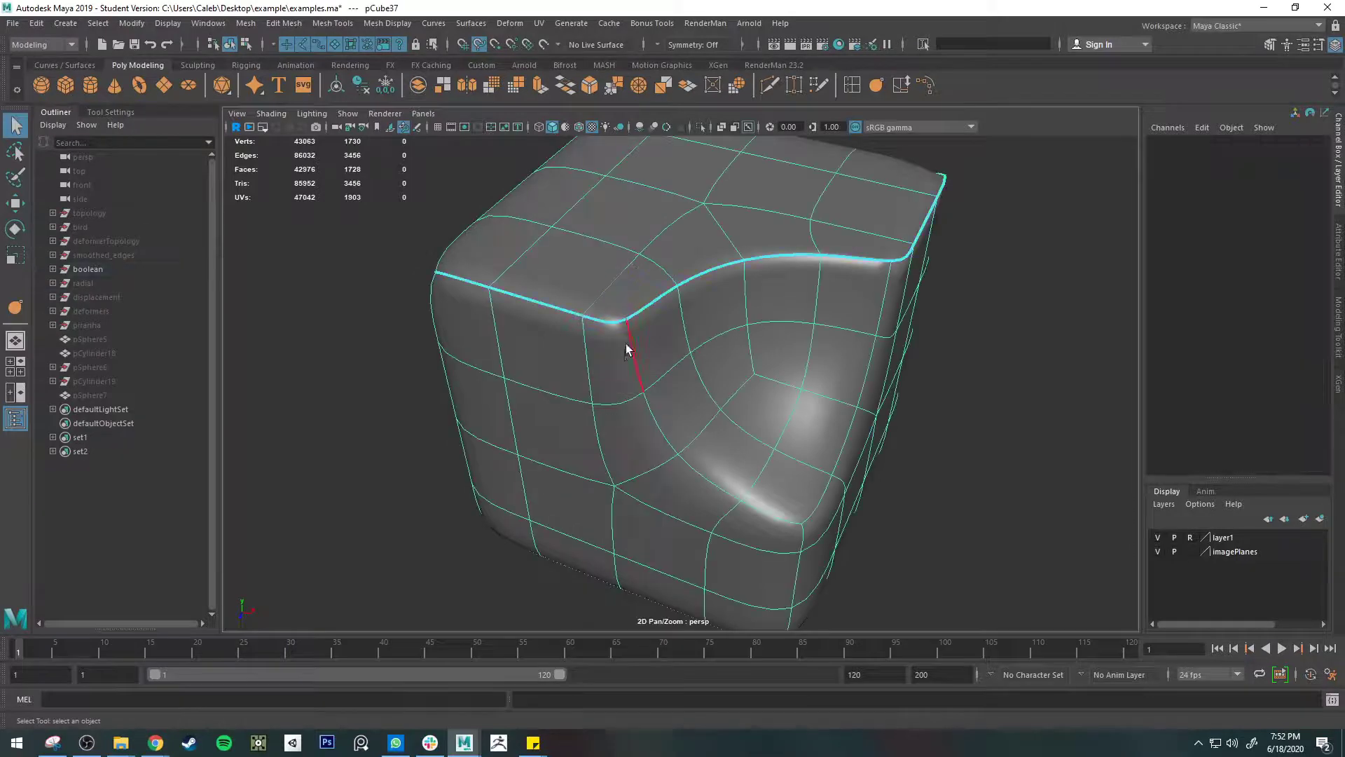
click(626, 348)
shift+click(661, 422)
shift+click(693, 468)
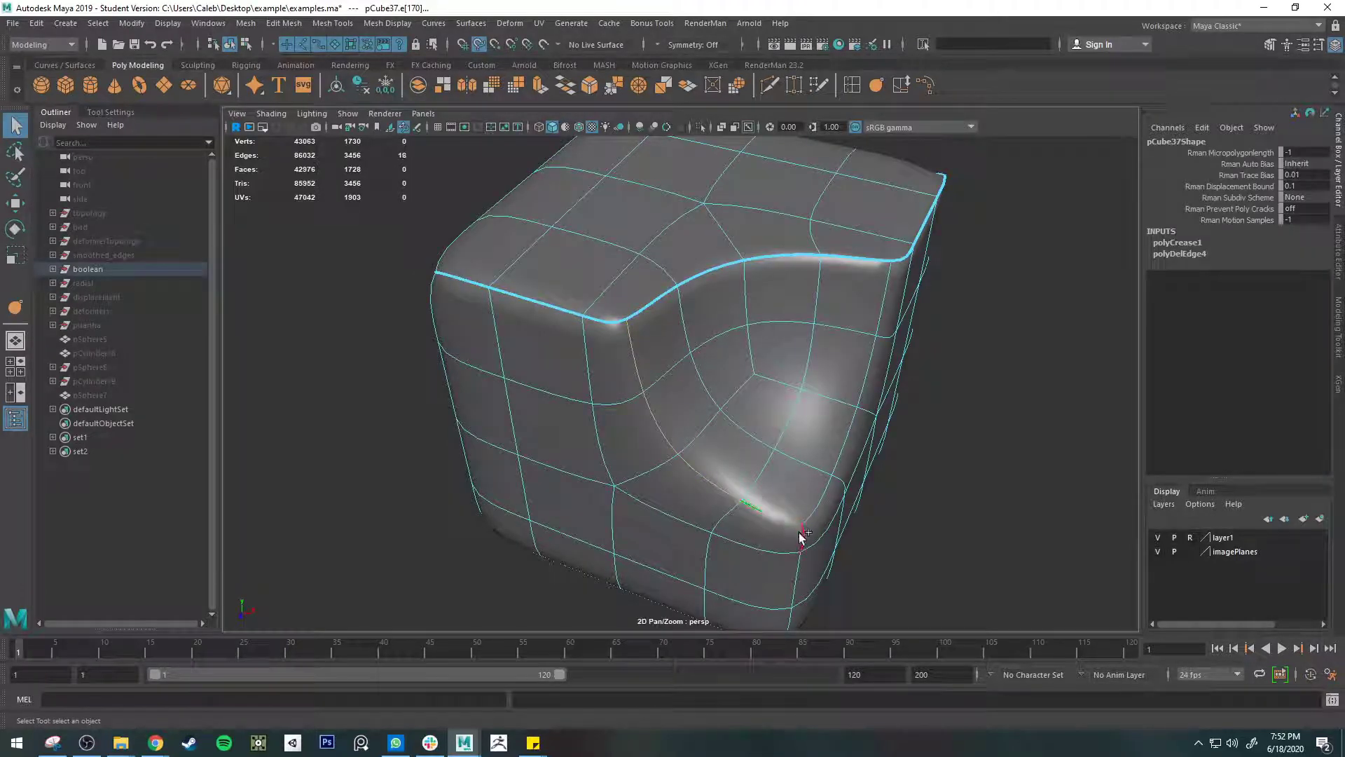
shift+click(846, 418)
shift+click(838, 446)
alt+drag(880, 500, 631, 494)
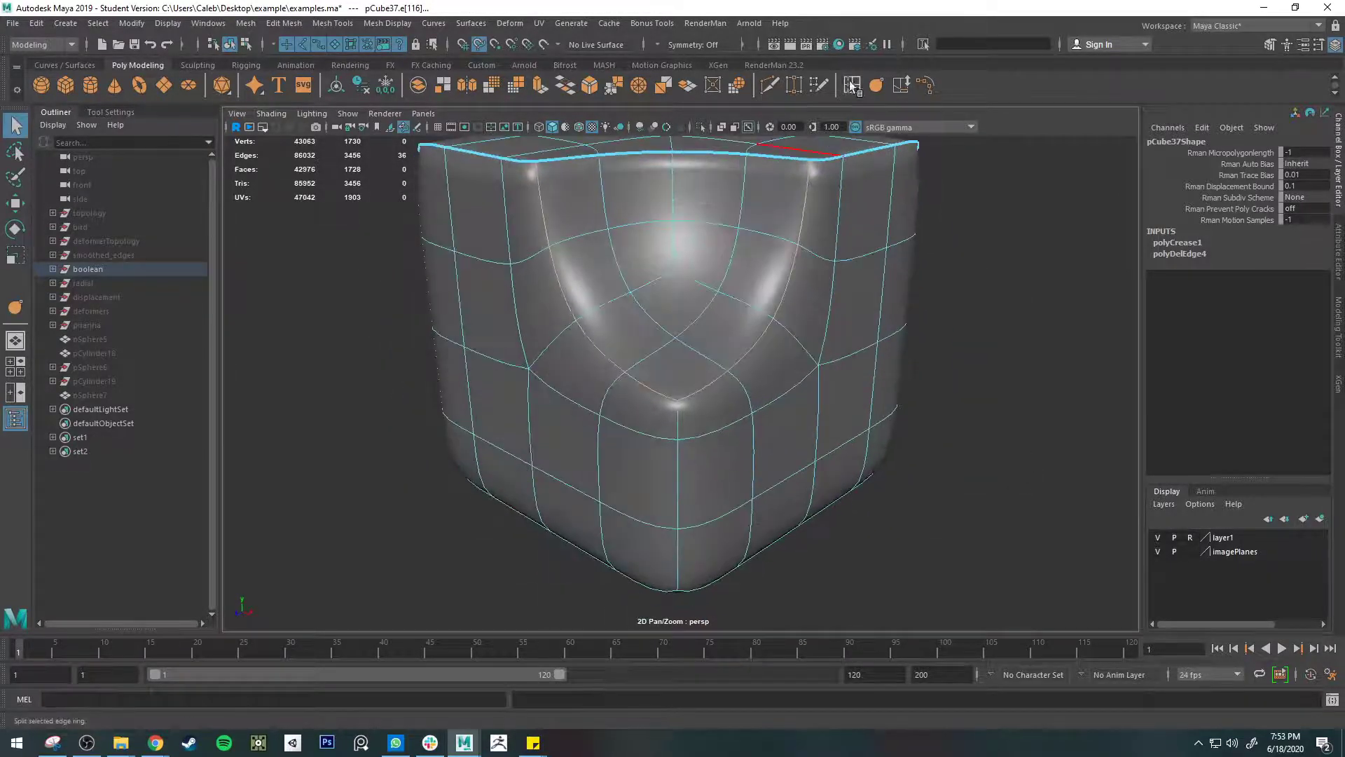
click(876, 84)
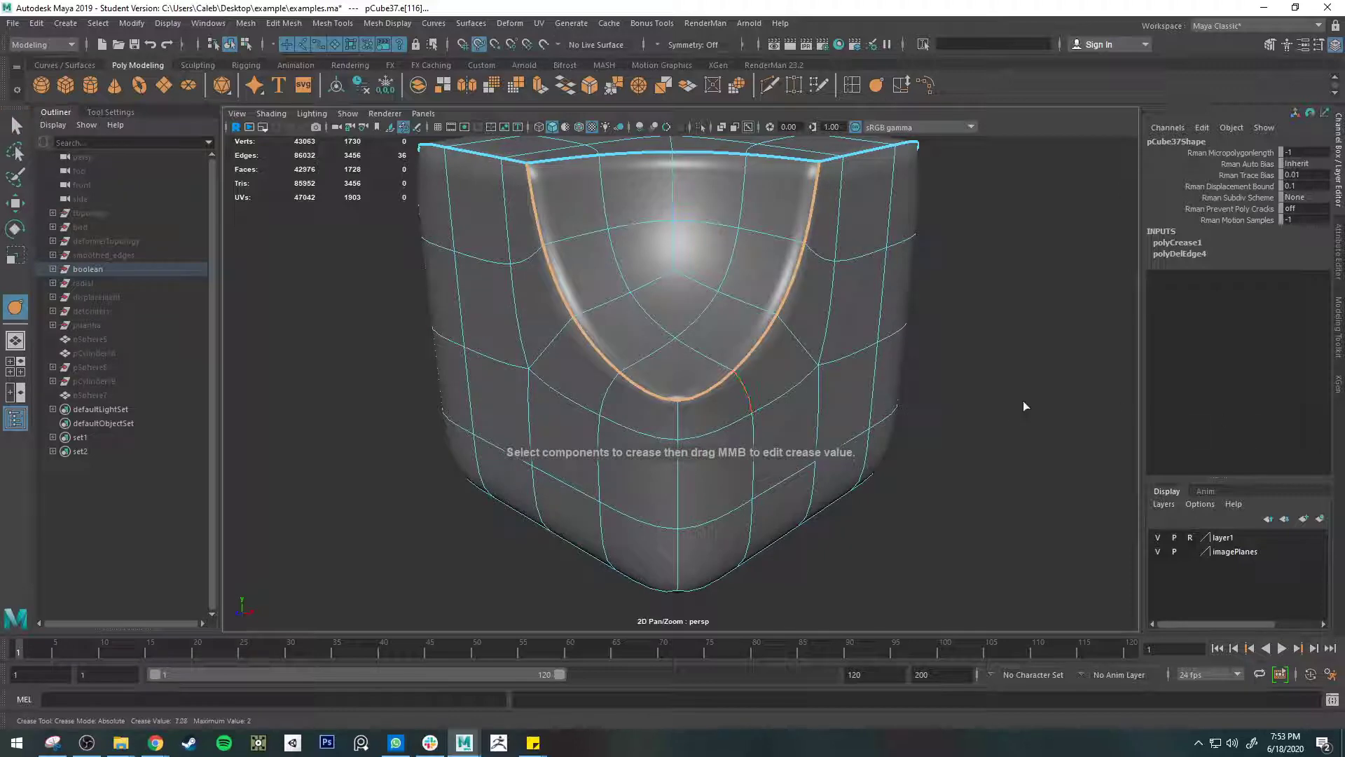
key(q)
right_drag(811, 357, 834, 341)
click(973, 372)
scroll(820, 359, down, 4)
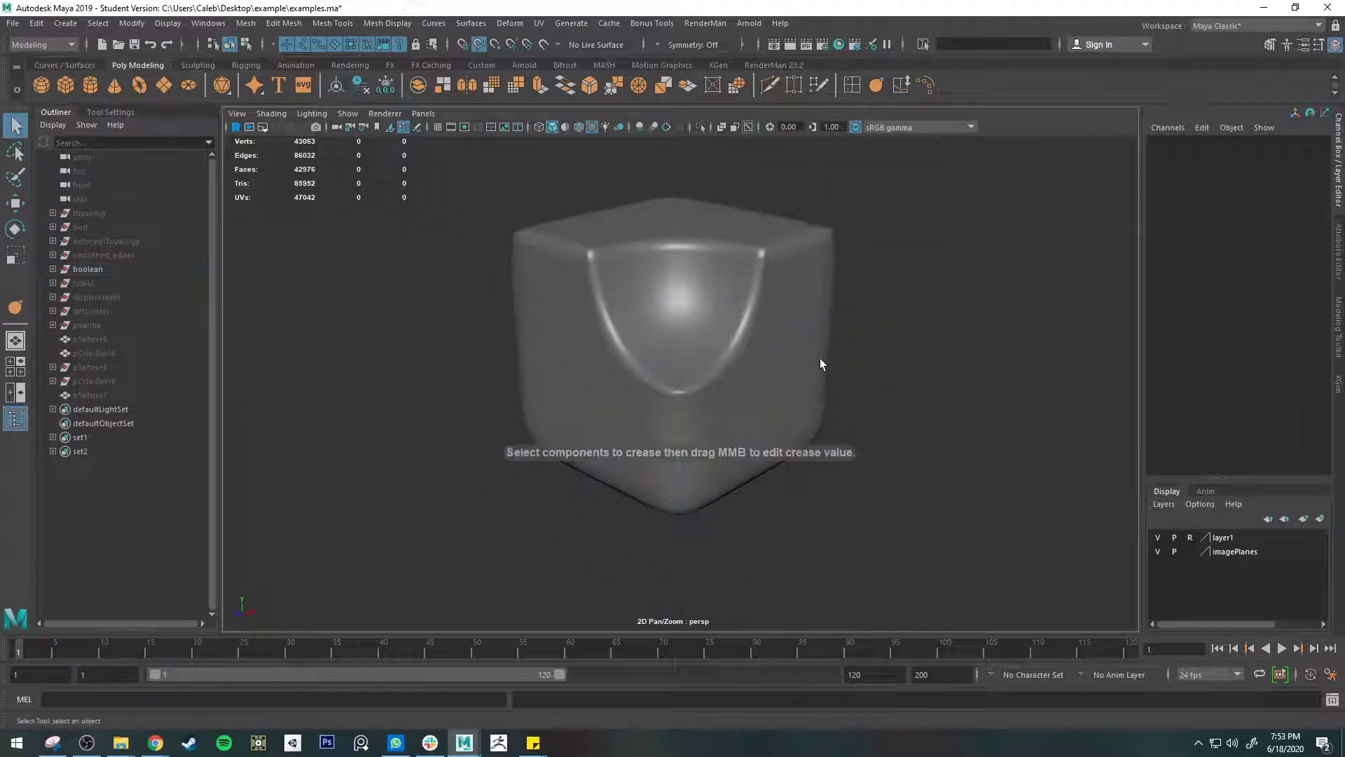
- Examine the creased cutout rim in both unsmoothed and smooth preview display, including a close-up of its corners
alt+drag(822, 364, 816, 372)
click(750, 300)
key(1)
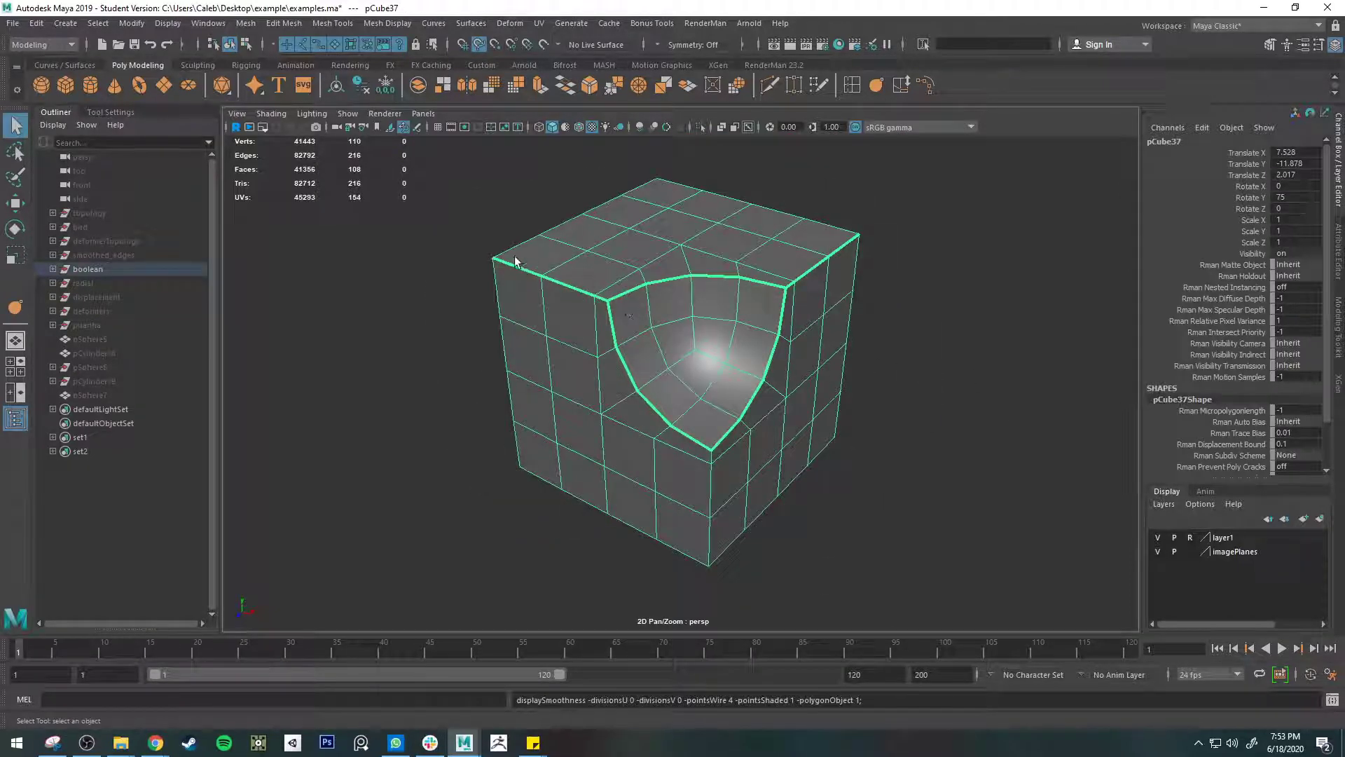
key(3)
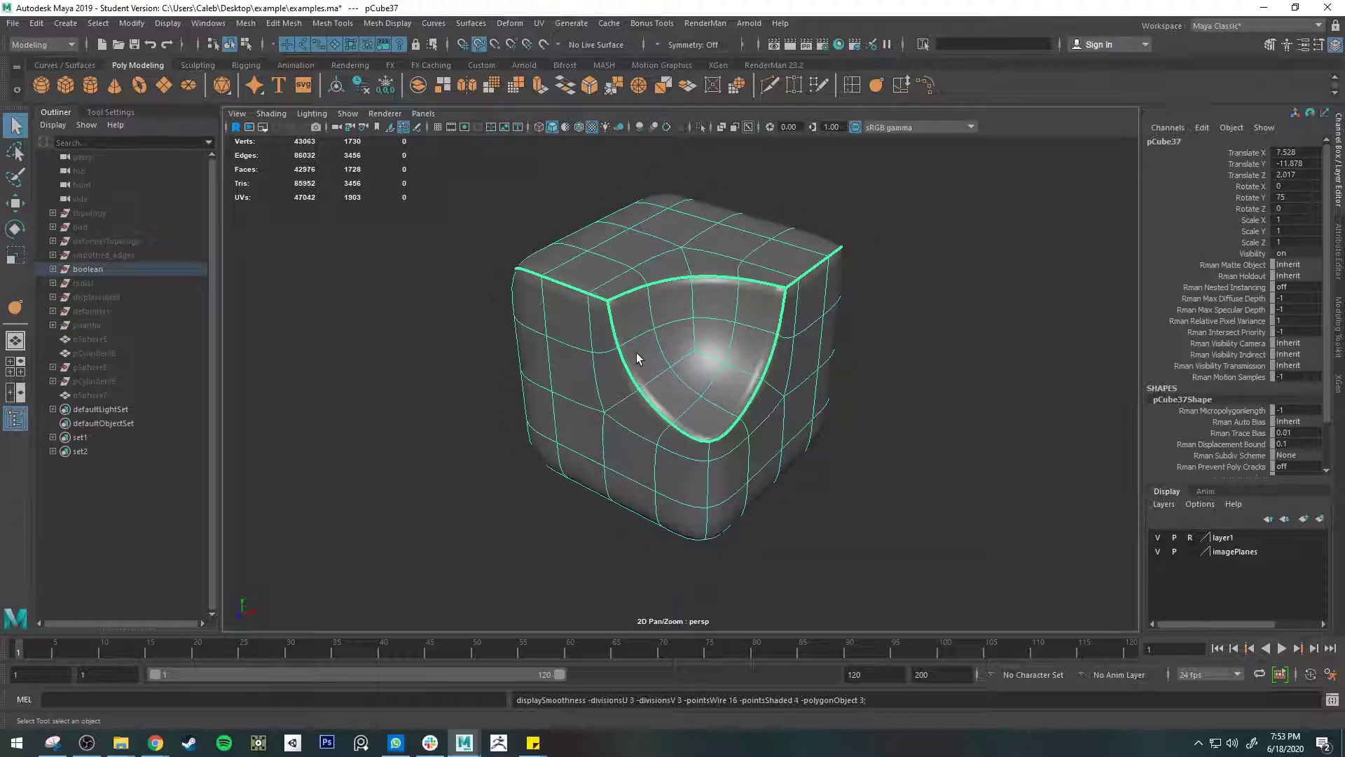
key(1)
right_drag(768, 337, 833, 293)
key(3)
click(894, 349)
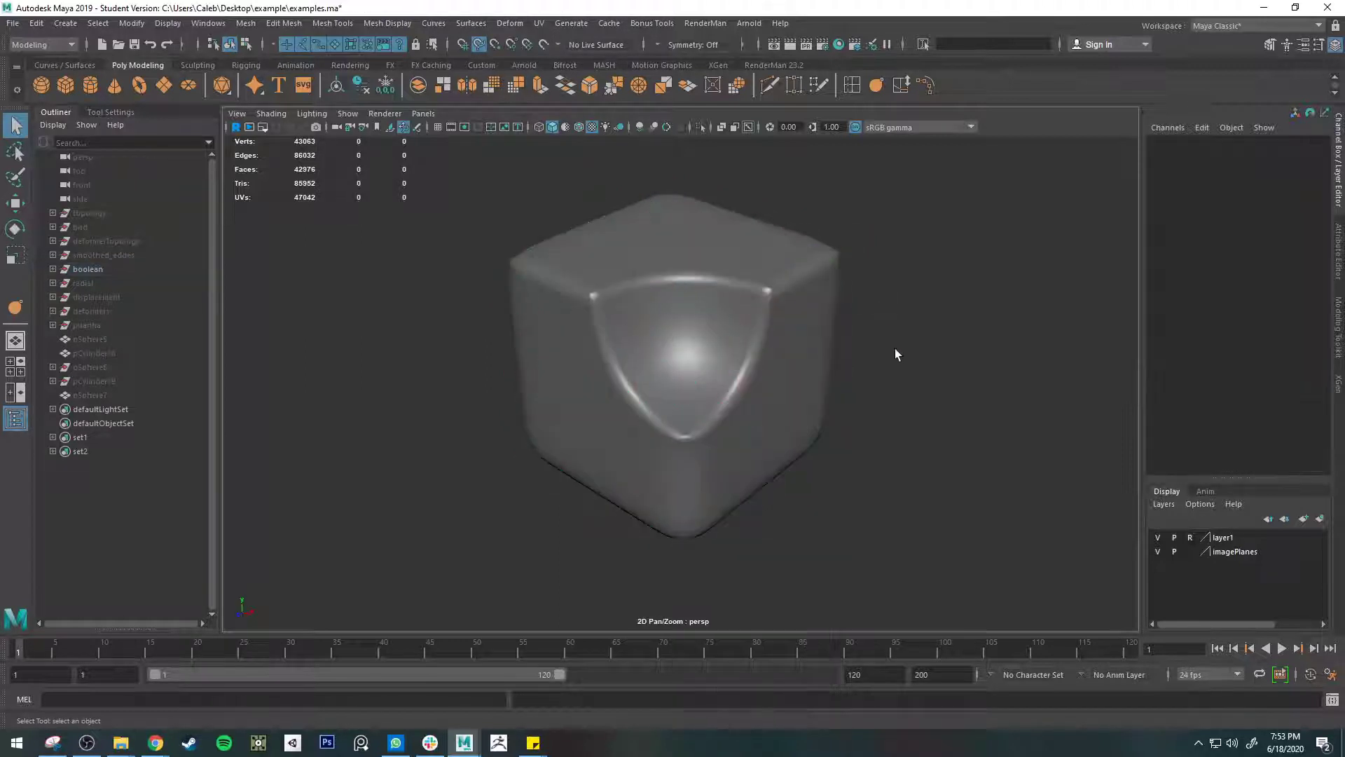
alt+drag(835, 362, 716, 349)
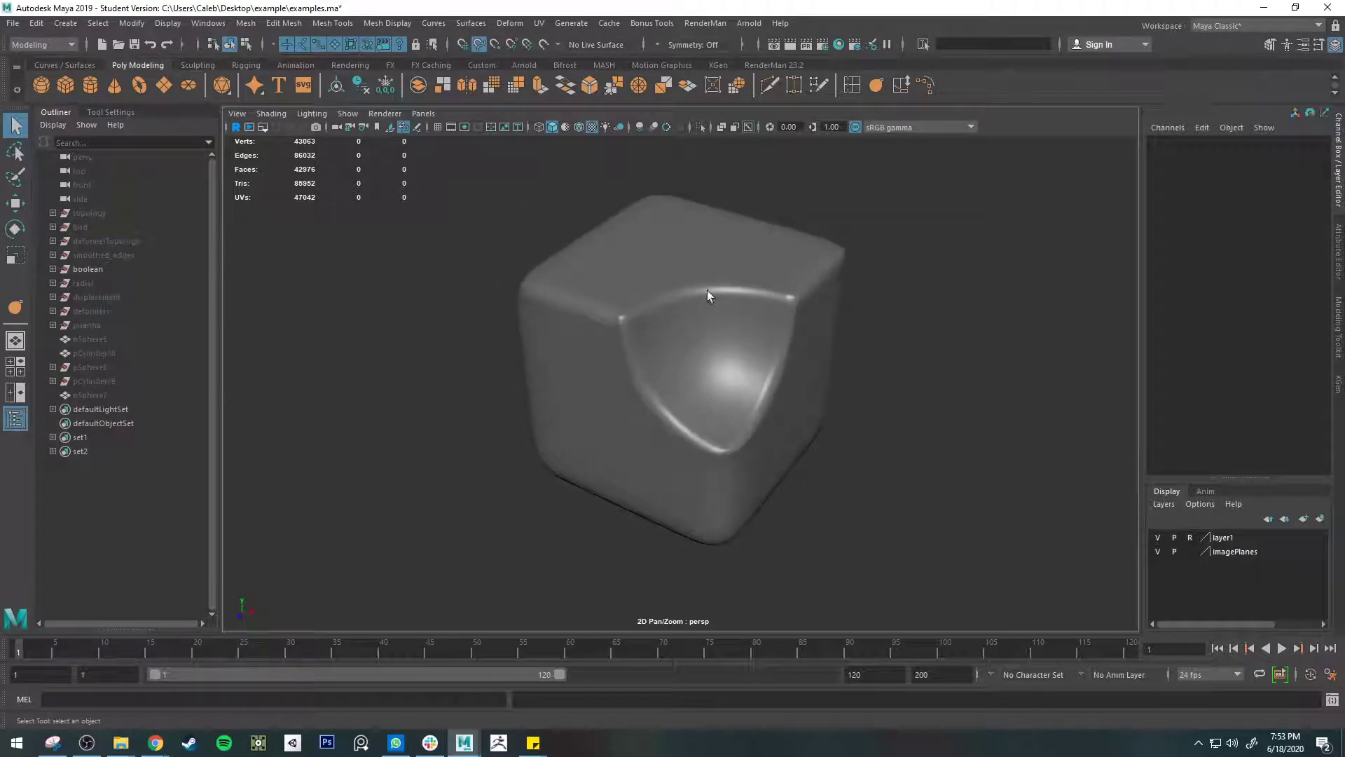
alt+right_drag(625, 263, 827, 304)
alt+middle_drag(869, 301, 760, 322)
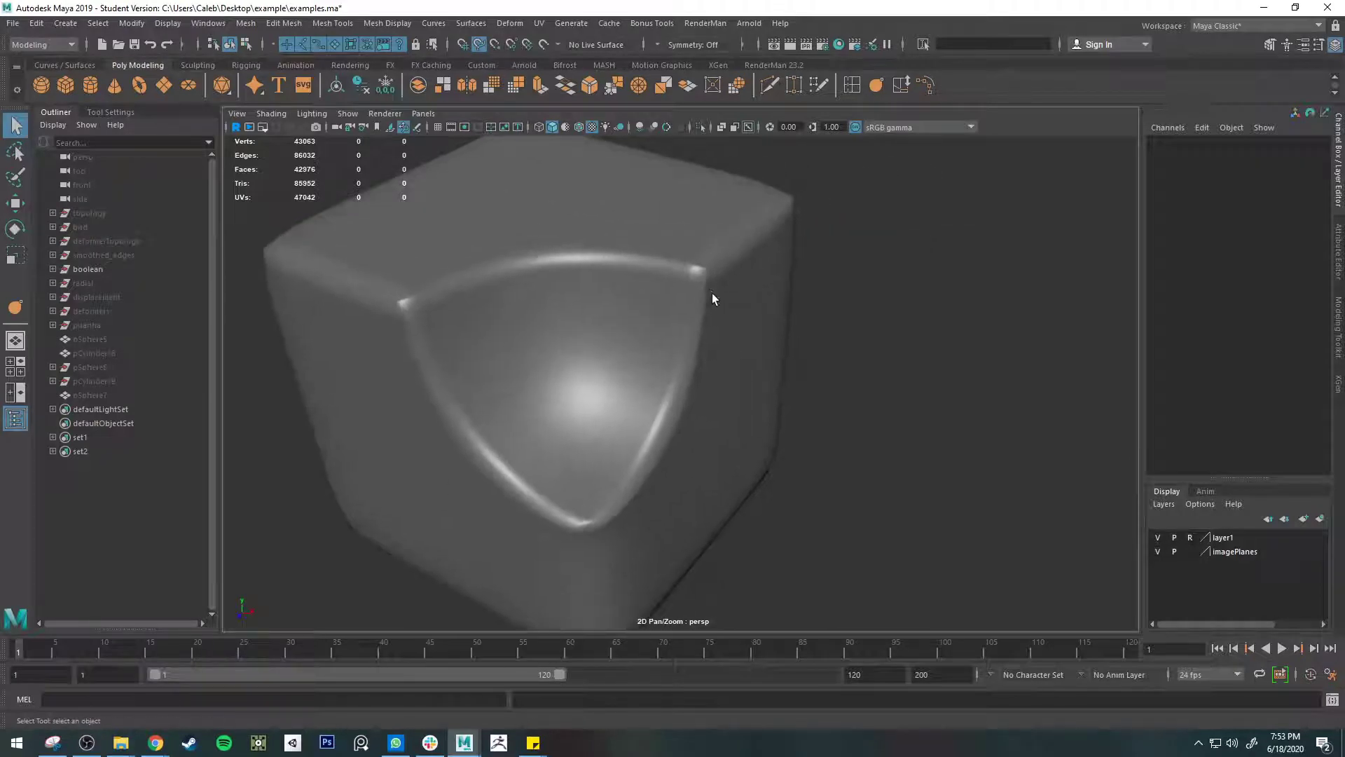
alt+middle_drag(705, 289, 829, 327)
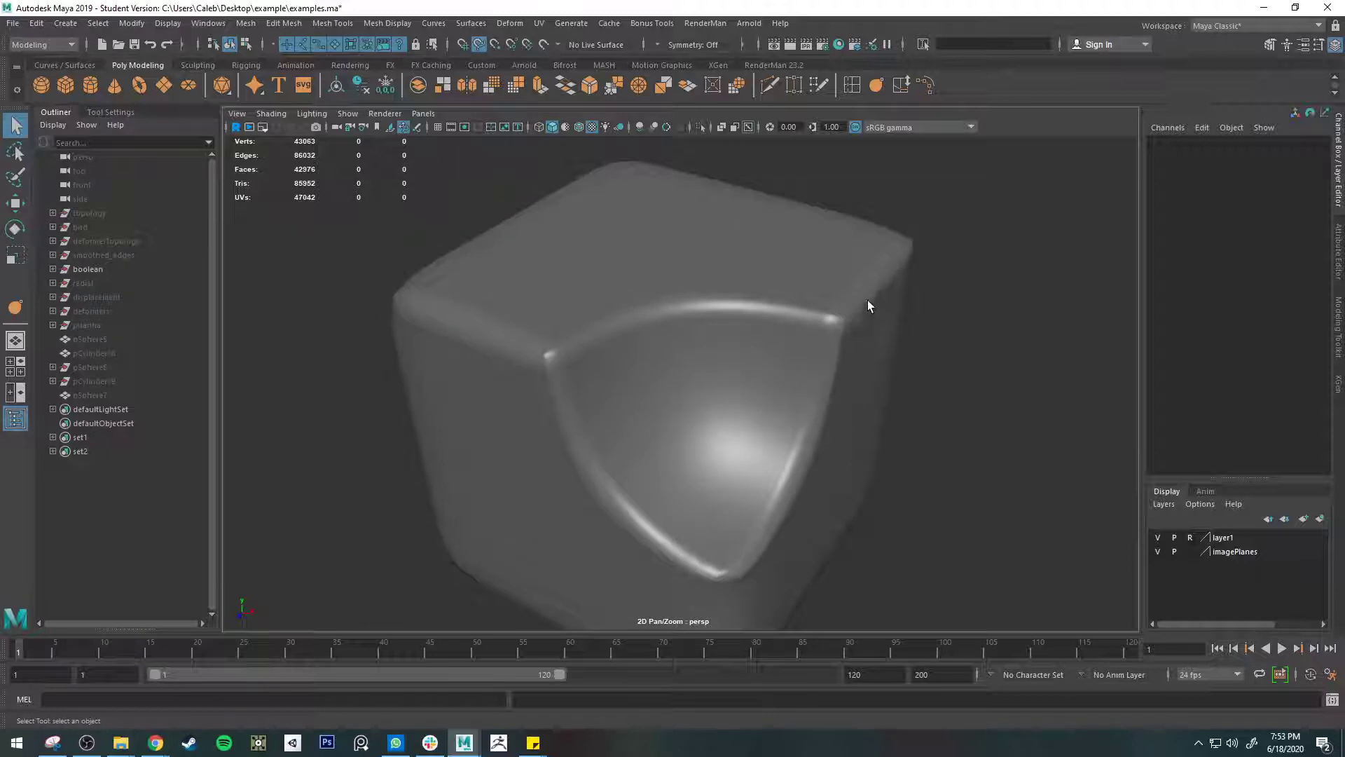
- Crease the cube's top edge on the back face with a crease value of 10 and show it in smooth preview
click(851, 311)
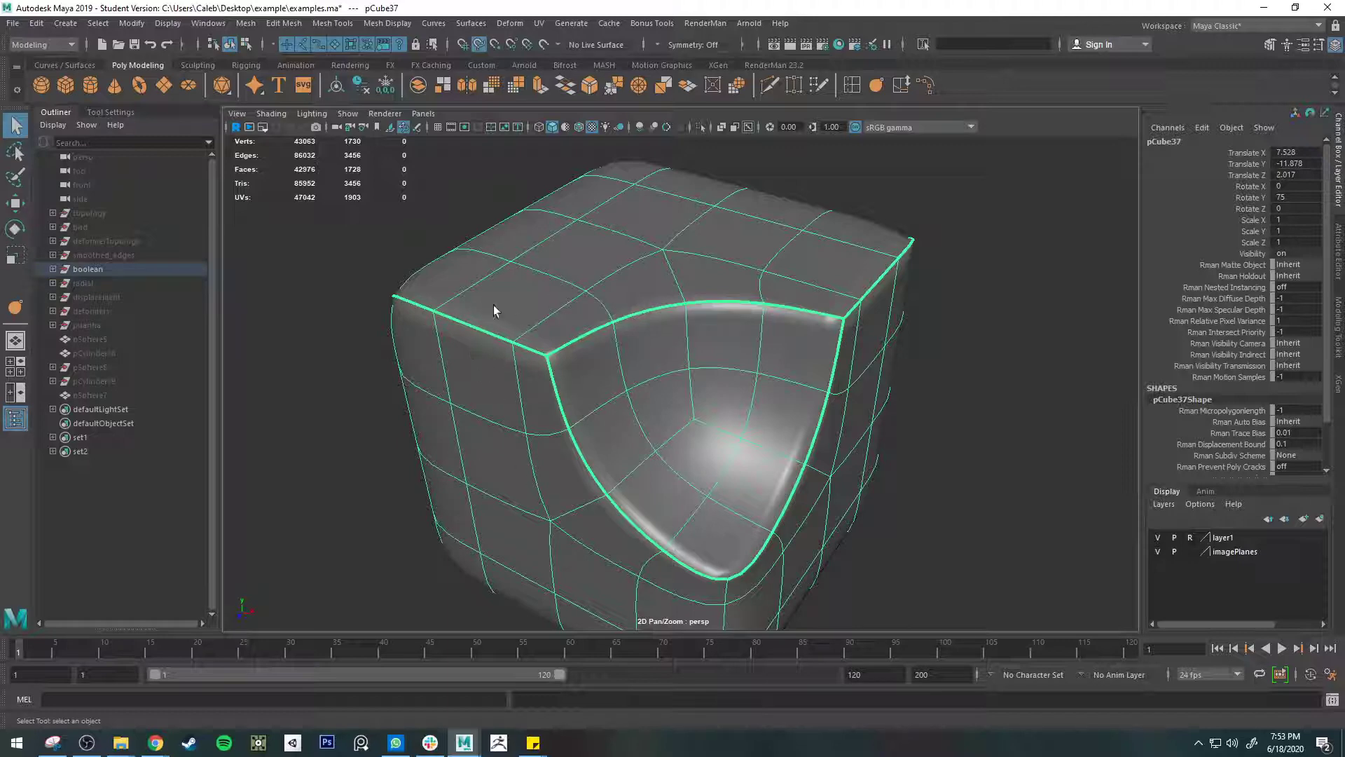
alt+drag(463, 324, 591, 317)
key(1)
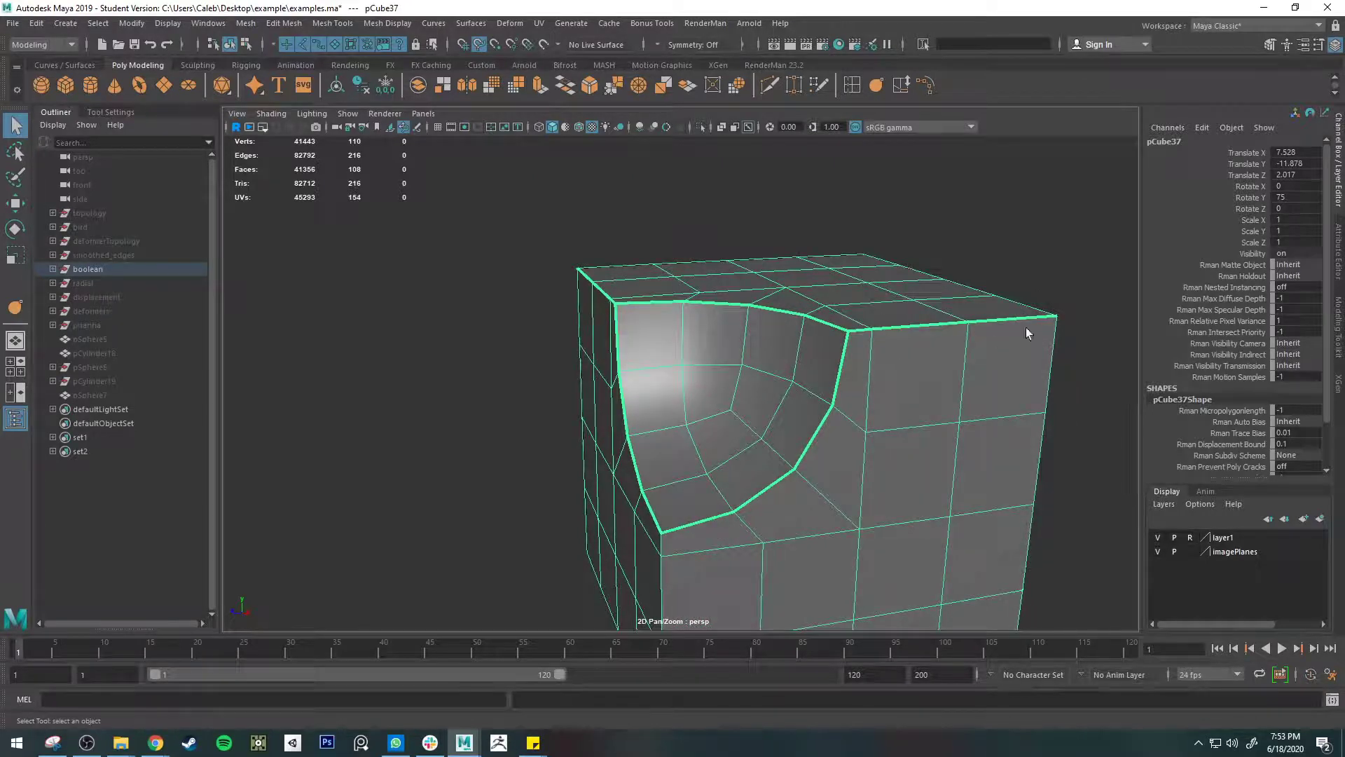
alt+drag(1026, 327, 557, 376)
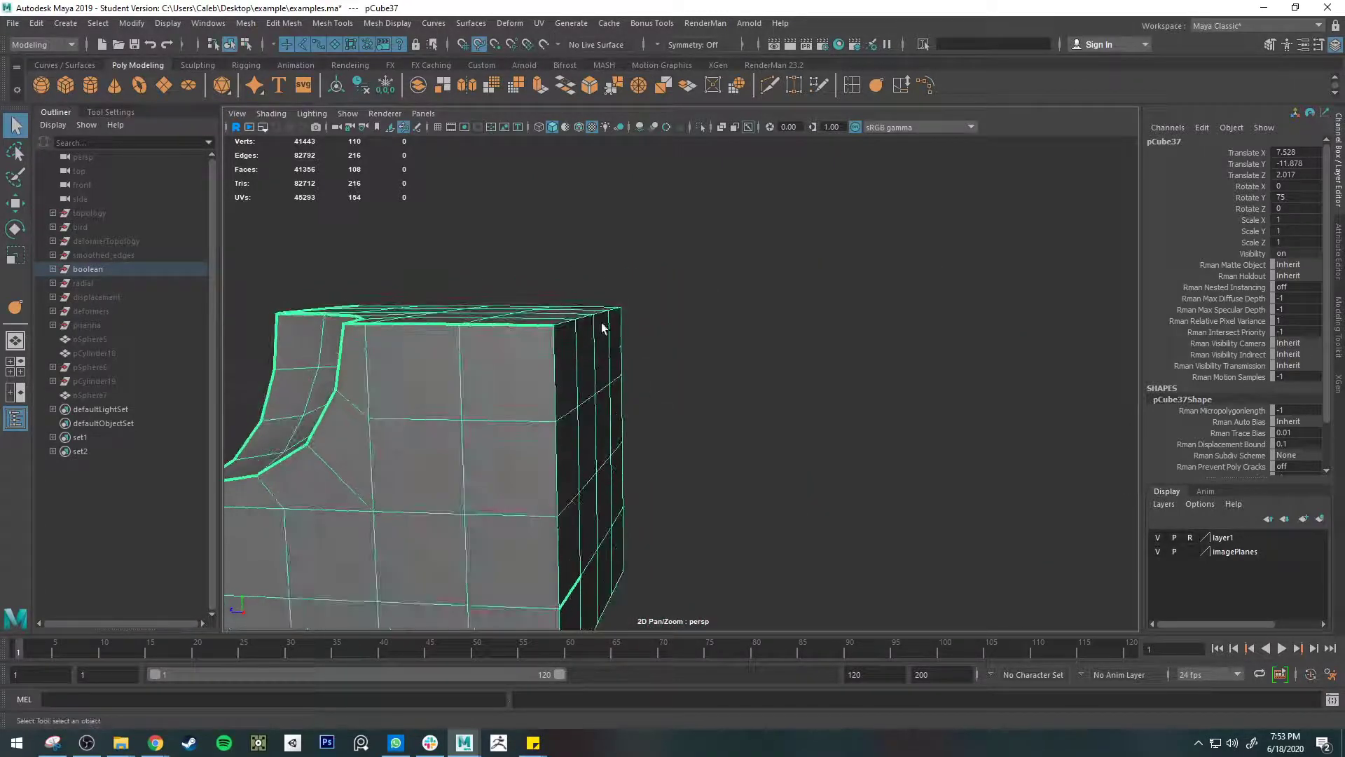
key(3)
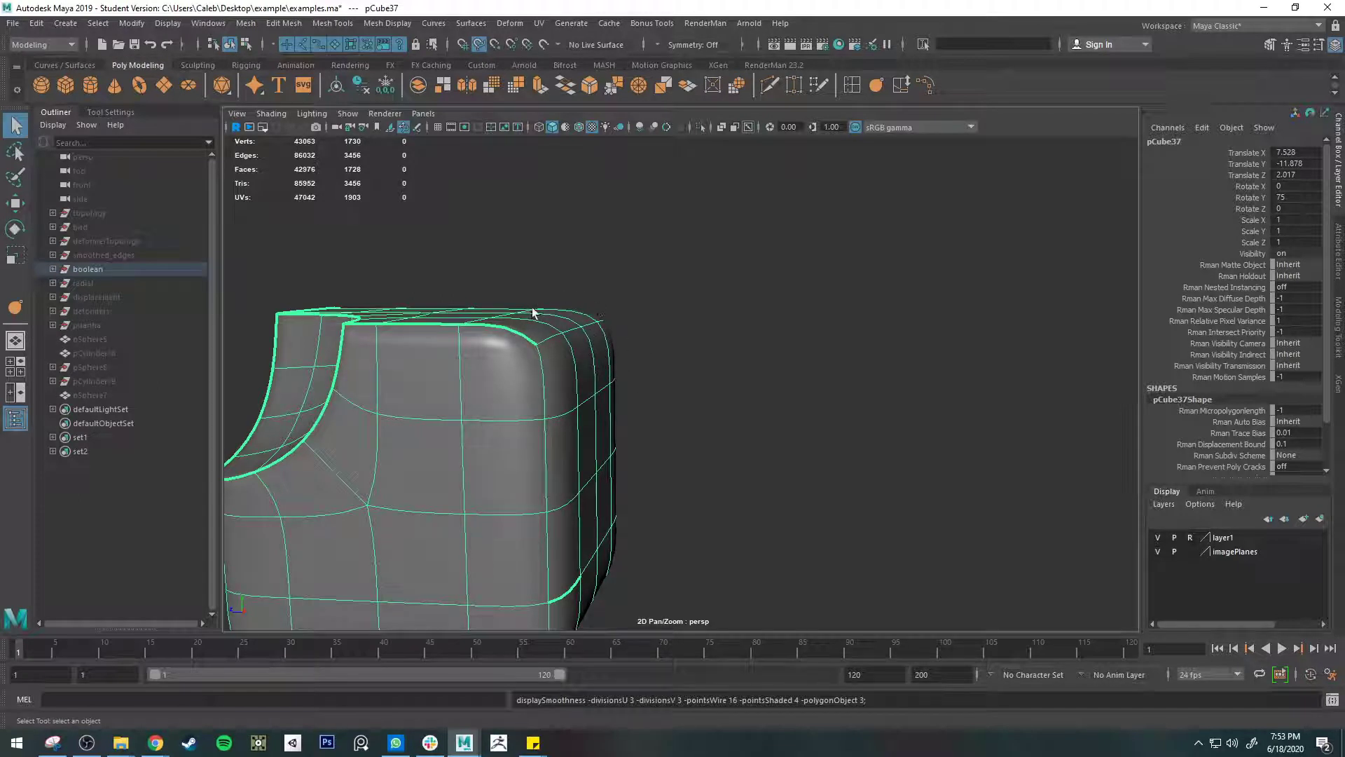
key(1)
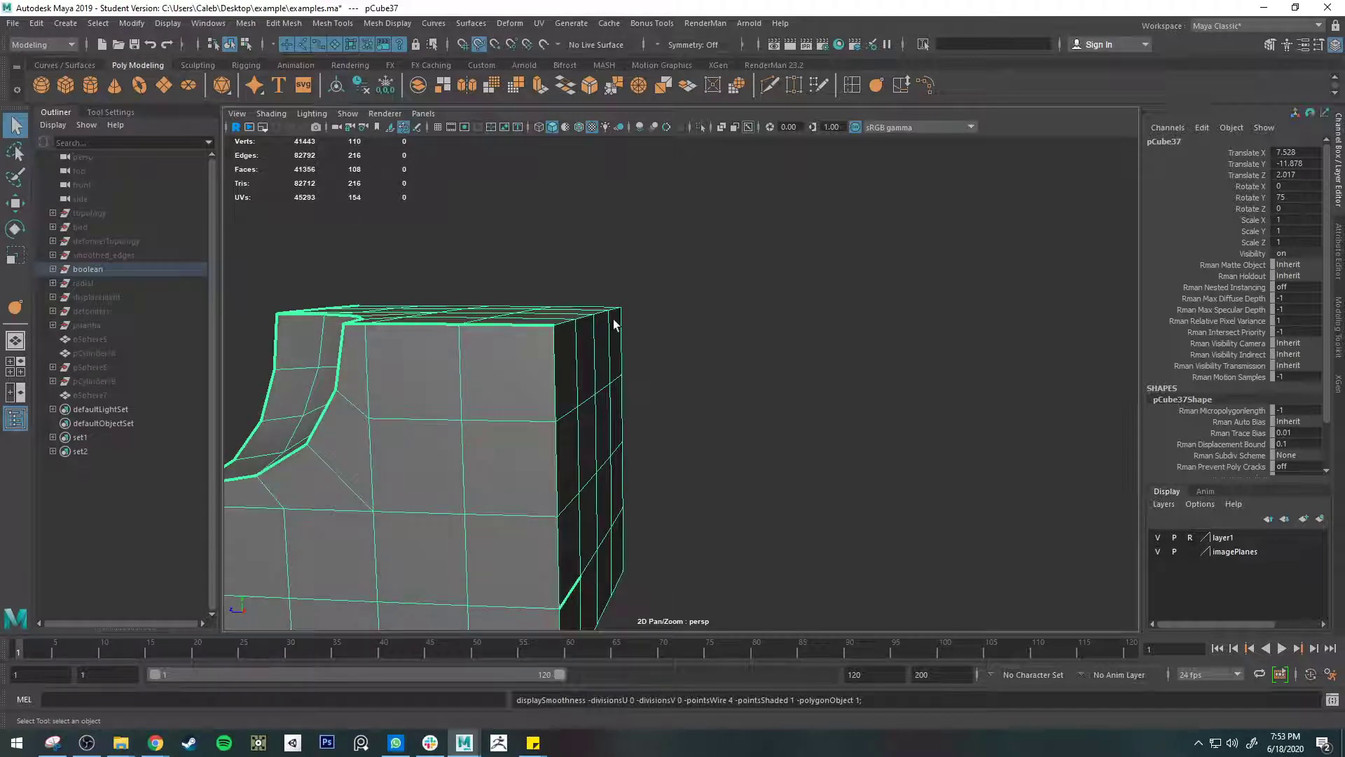
right_drag(613, 318, 596, 327)
click(600, 319)
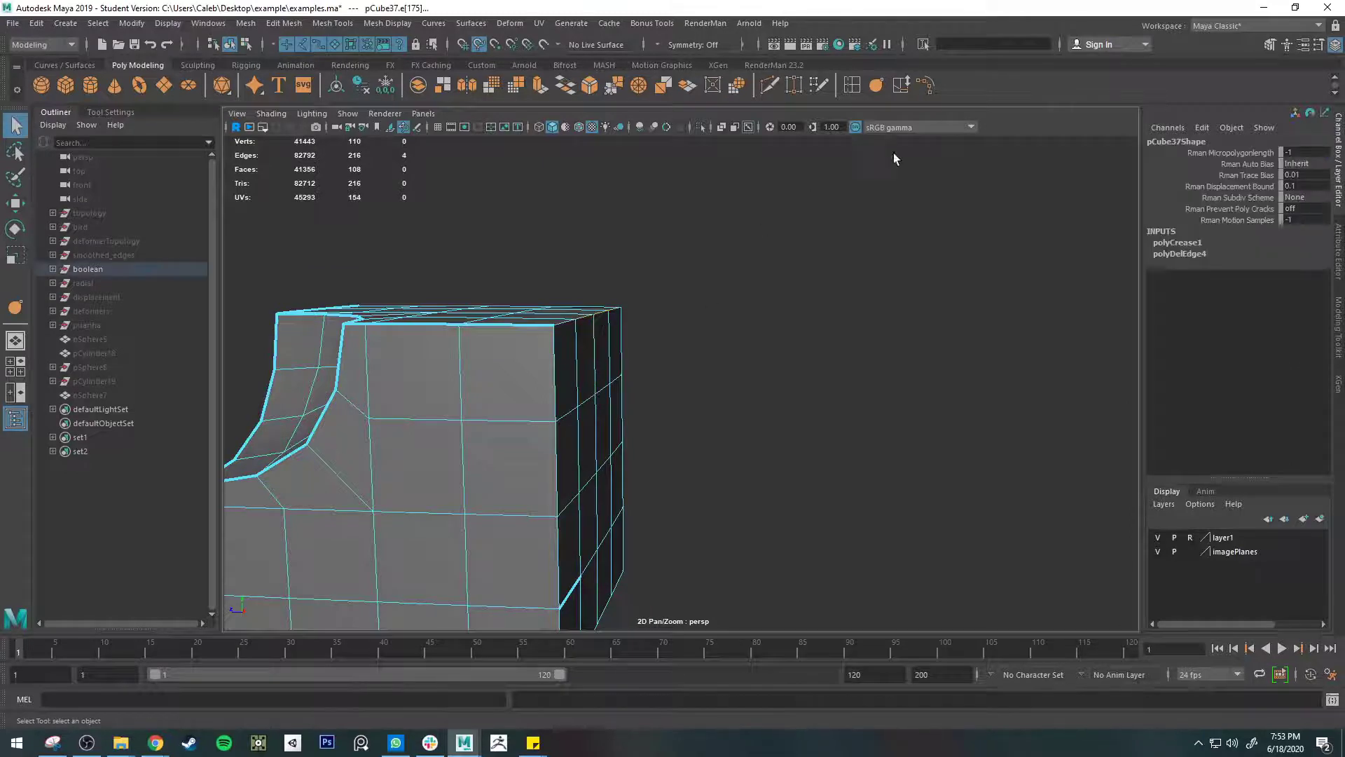
click(876, 84)
key(3)
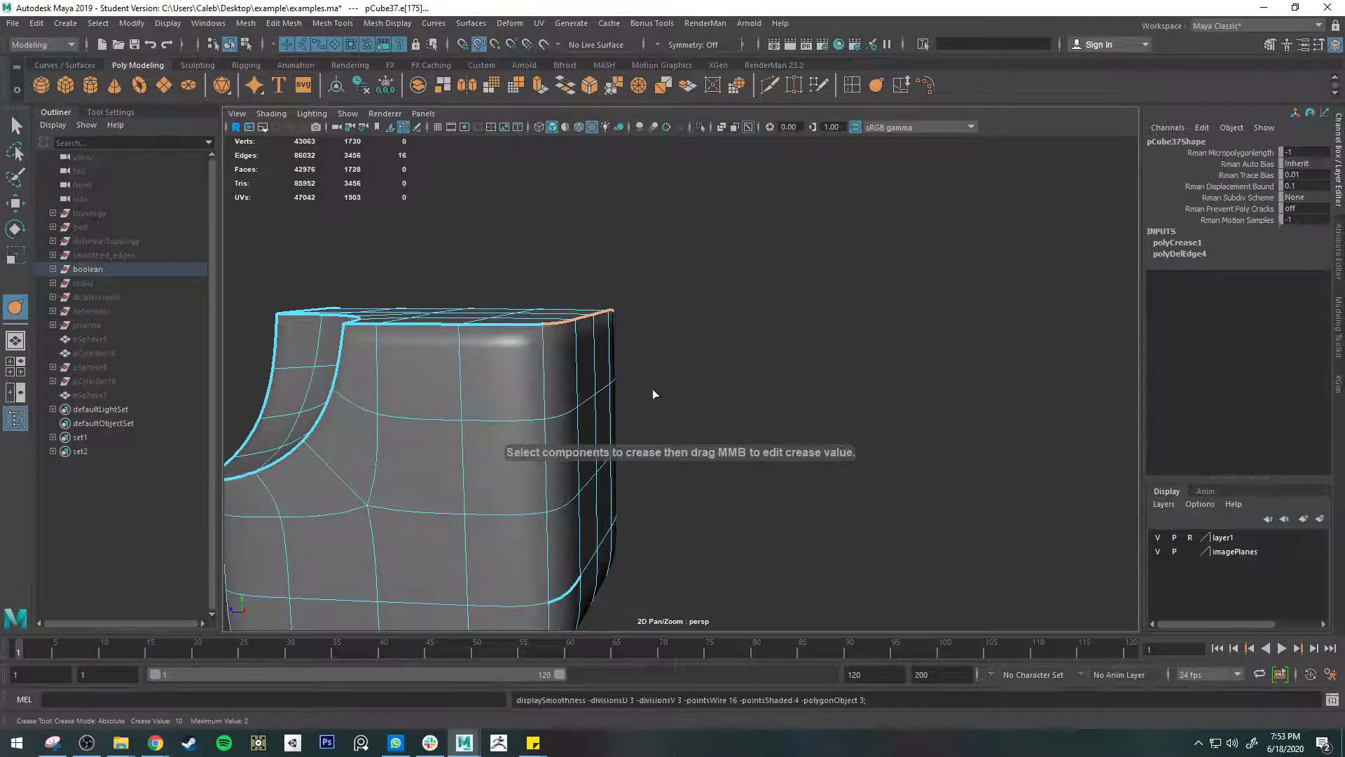
key(q)
right_drag(591, 355, 636, 338)
click(676, 361)
- Remove the creases from the cube by selecting all its edges and setting their crease value to 0
alt+drag(672, 362, 783, 370)
scroll(783, 369, down, 5)
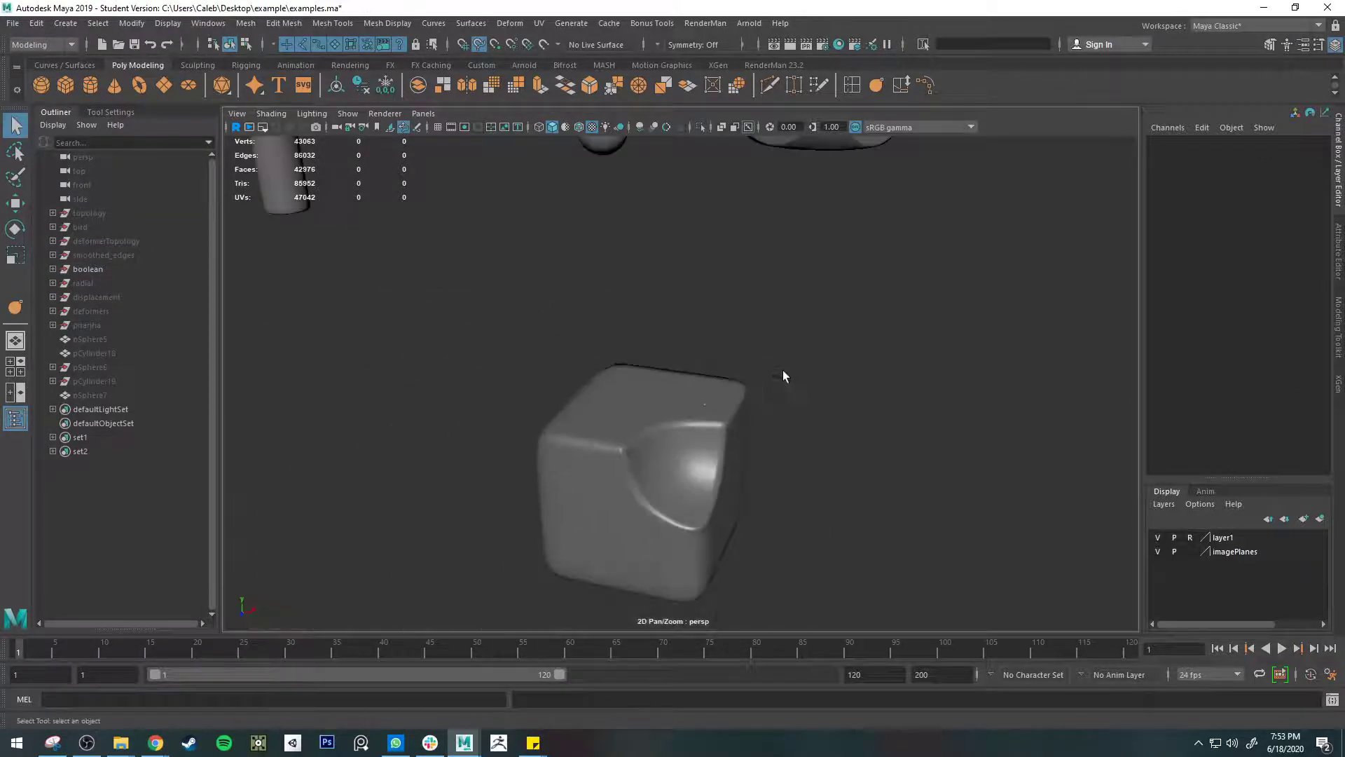
click(632, 384)
right_drag(633, 357, 638, 321)
drag(480, 302, 646, 445)
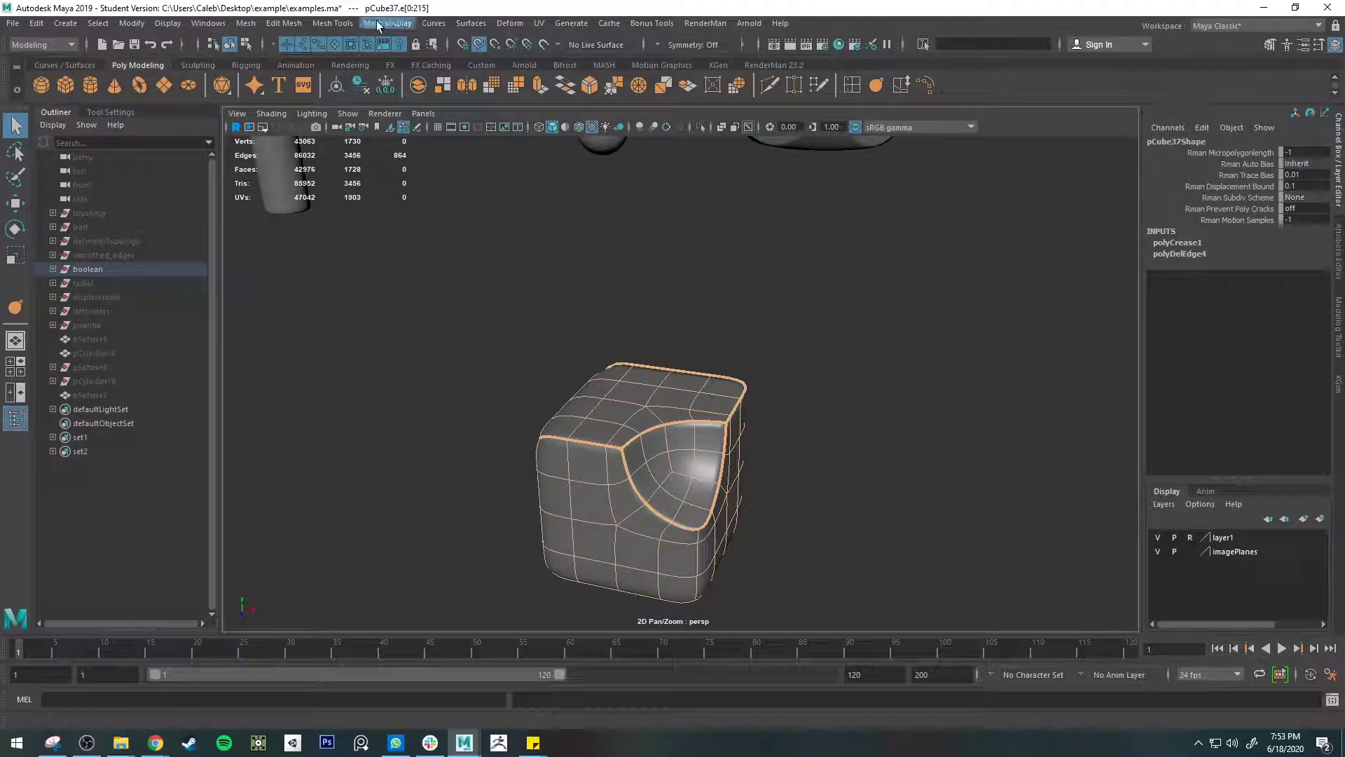
click(332, 23)
click(381, 100)
click(932, 390)
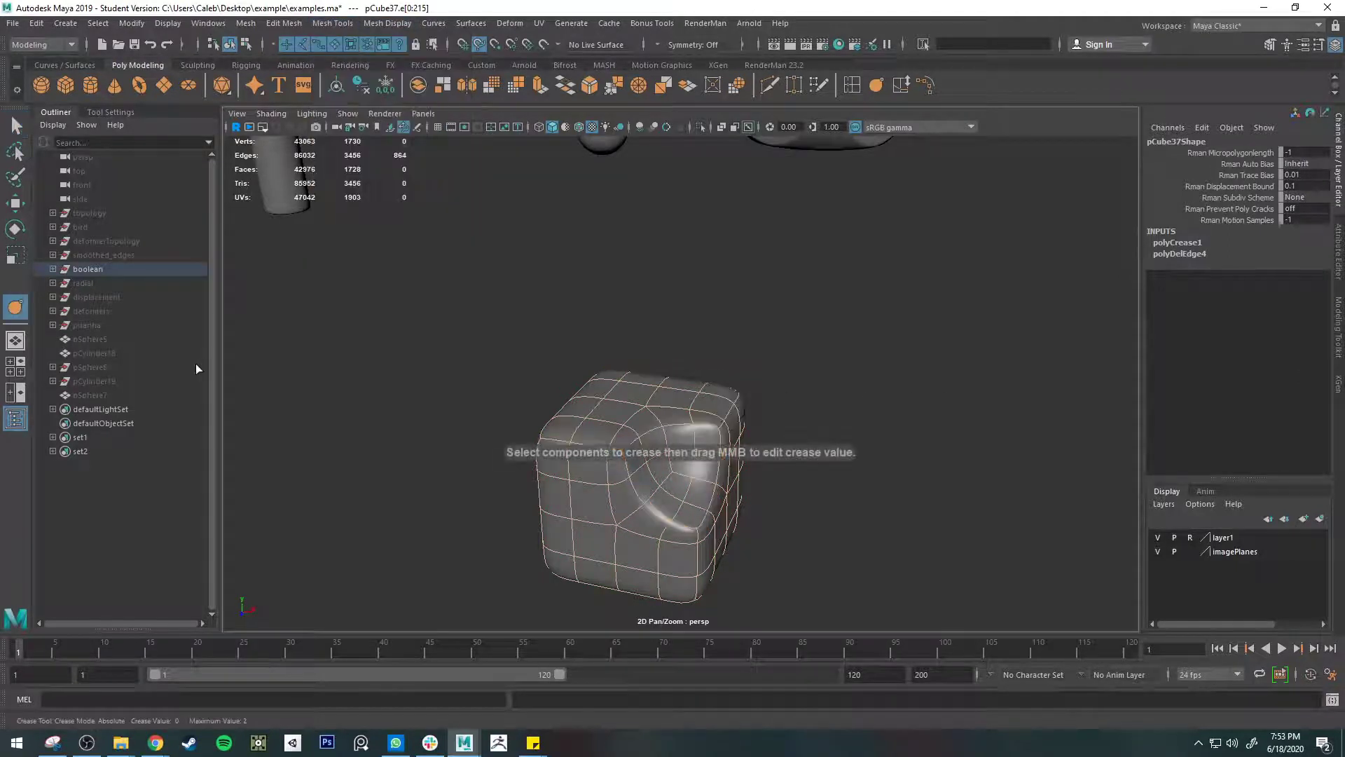
key(q)
right_drag(588, 354, 689, 323)
click(735, 365)
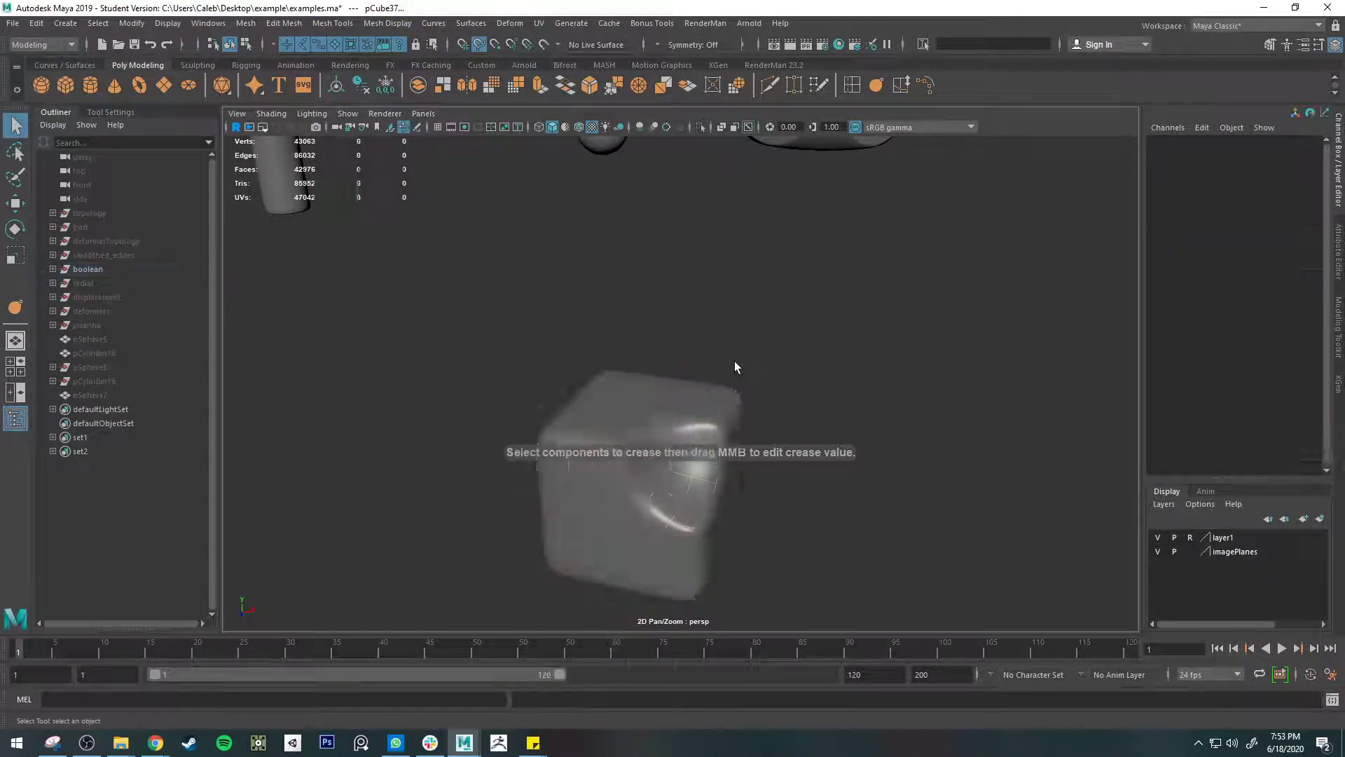
- Select the cube with the corner cutout, start the Insert Edge Loop tool and display the cube unsmoothed
scroll(727, 512, up, 5)
scroll(729, 516, down, 5)
click(654, 366)
alt+drag(654, 366, 705, 330)
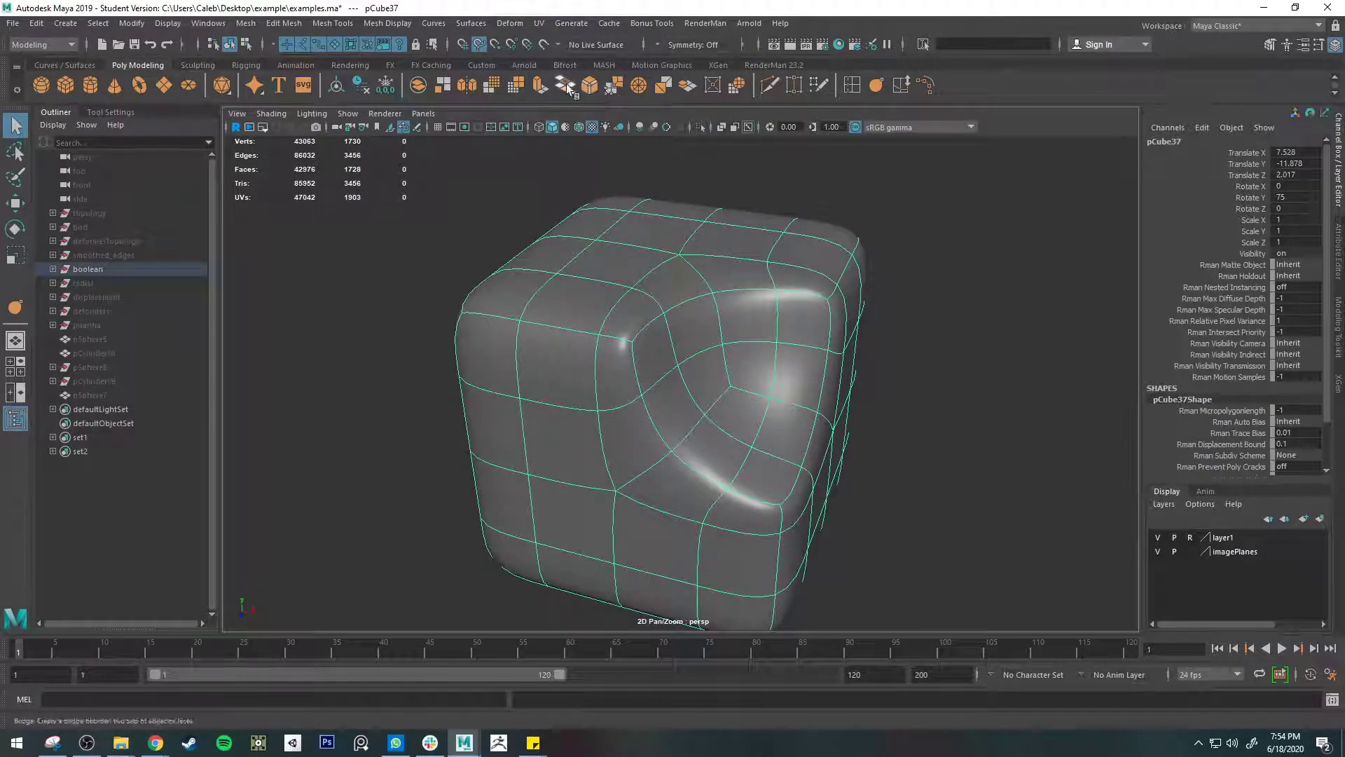
click(851, 85)
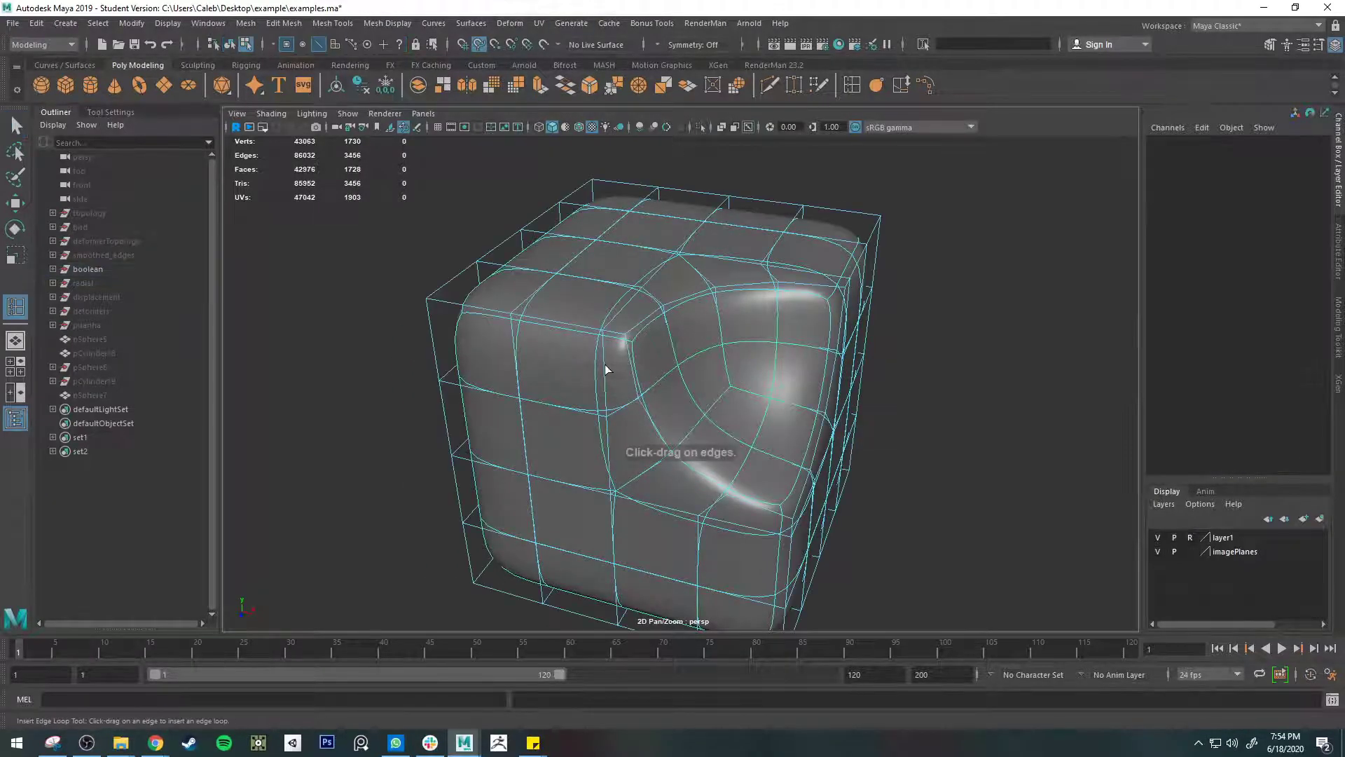
key(1)
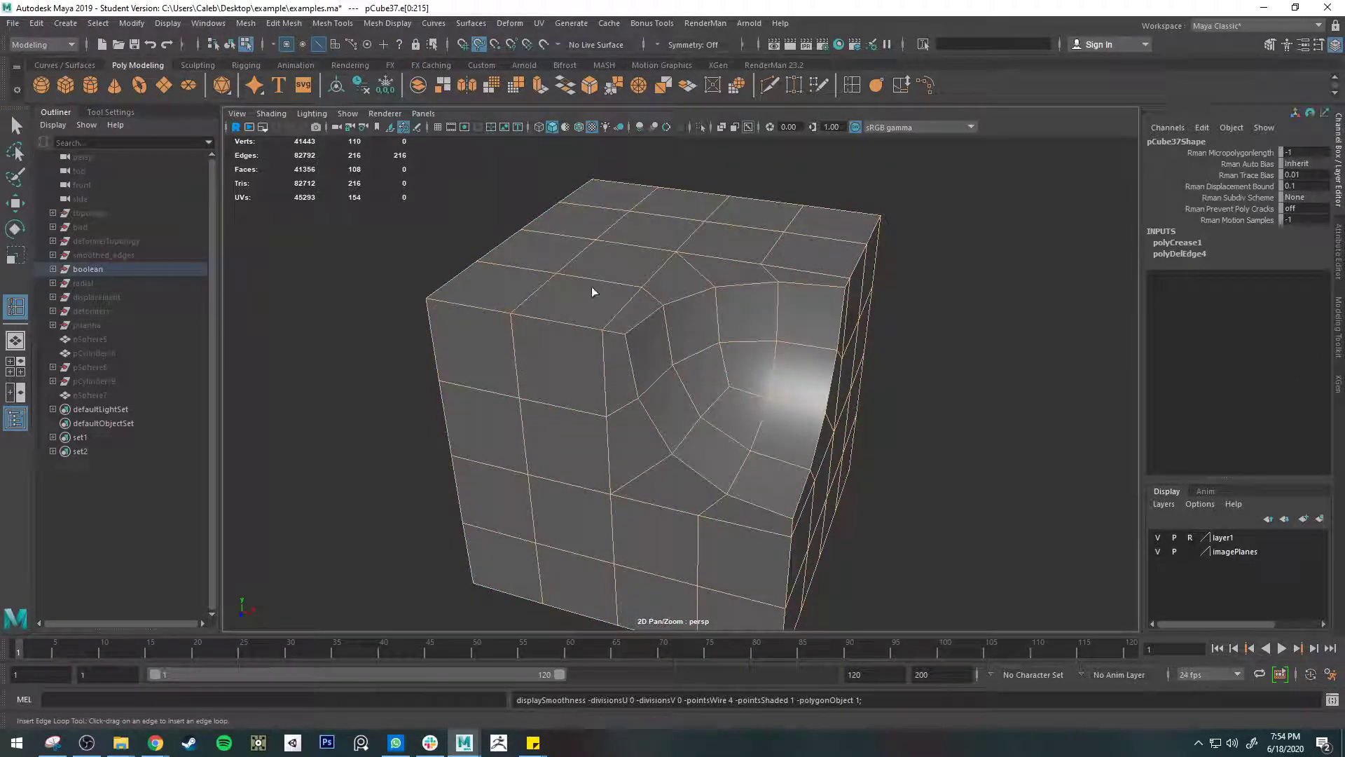
- Undo the trial multiple-loop insertion and reset the Insert Edge Loop tool to its default settings
click(603, 353)
key(ctrl+z)
click(112, 113)
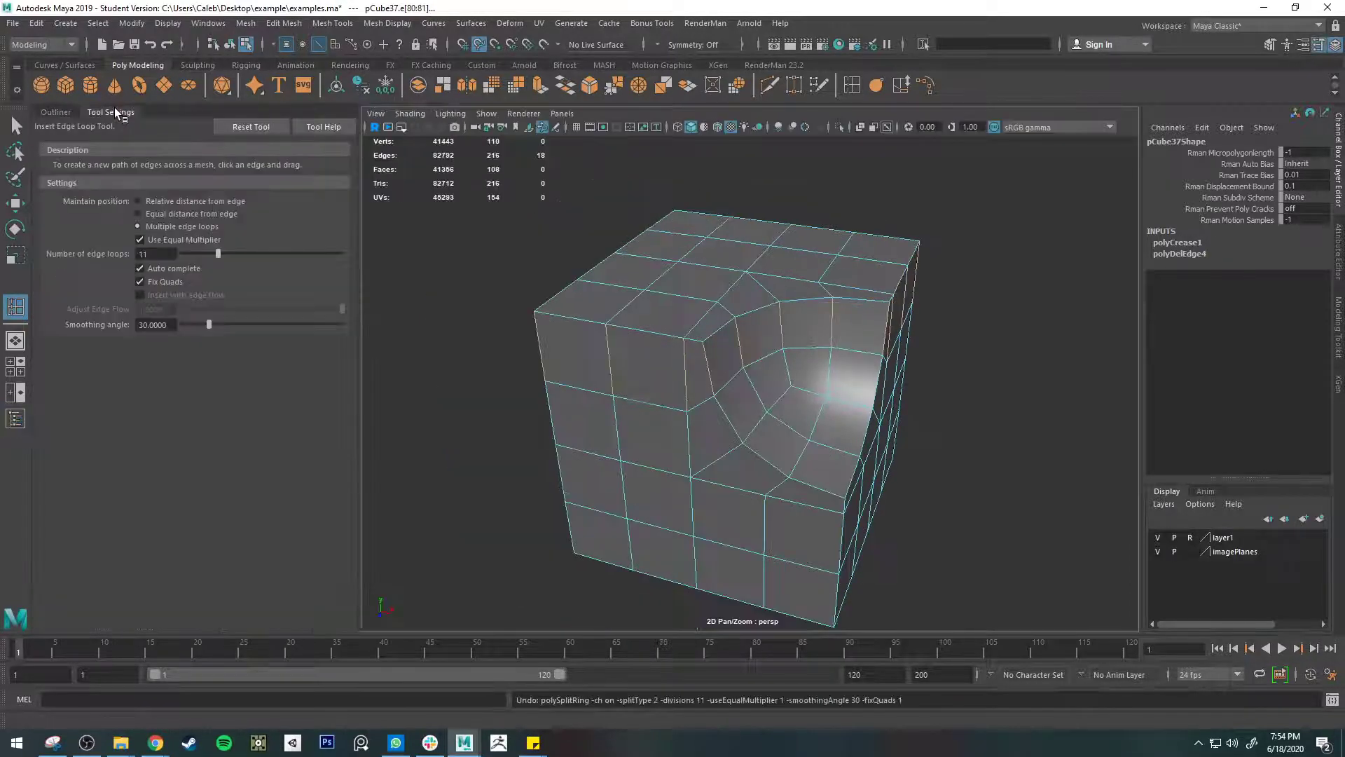
click(113, 112)
click(40, 187)
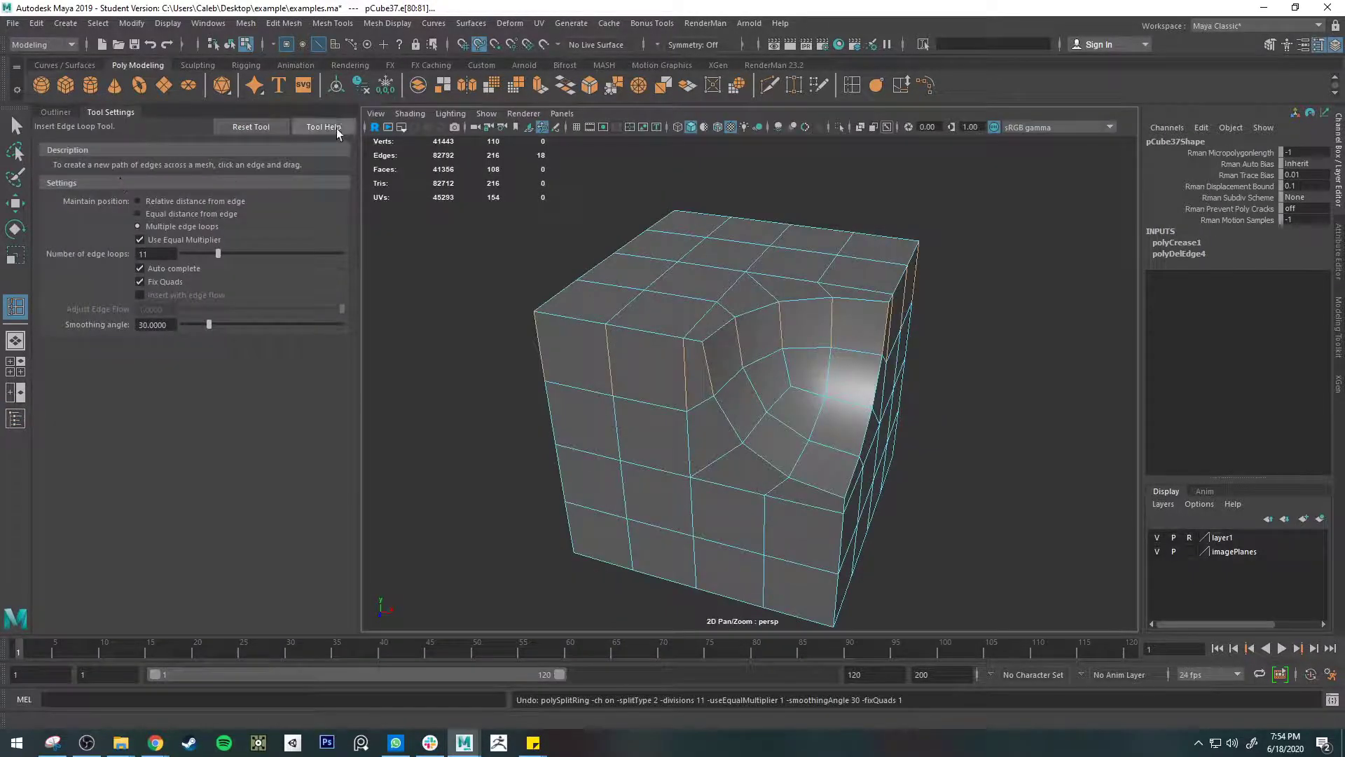
click(251, 127)
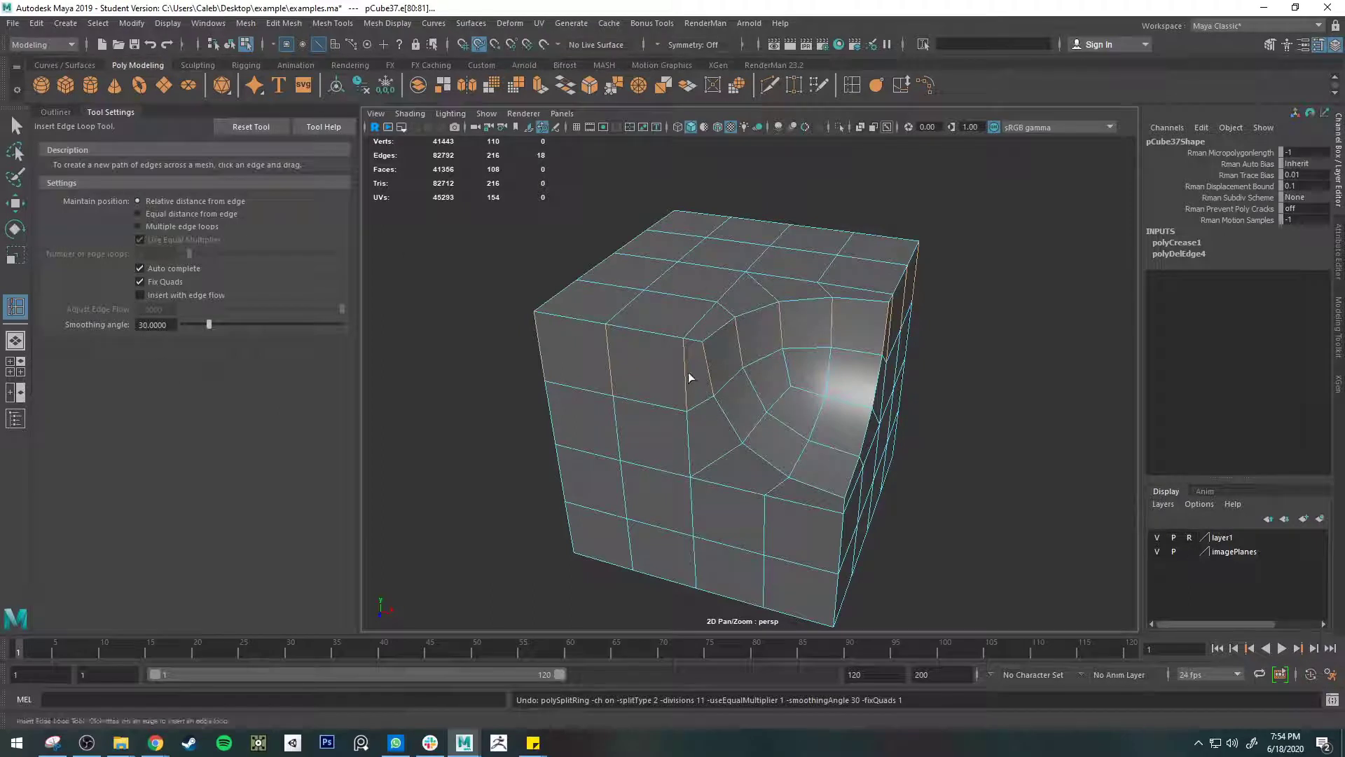
- Insert an edge loop just below the cube's top edges and show the cube in smooth preview
drag(688, 372, 687, 369)
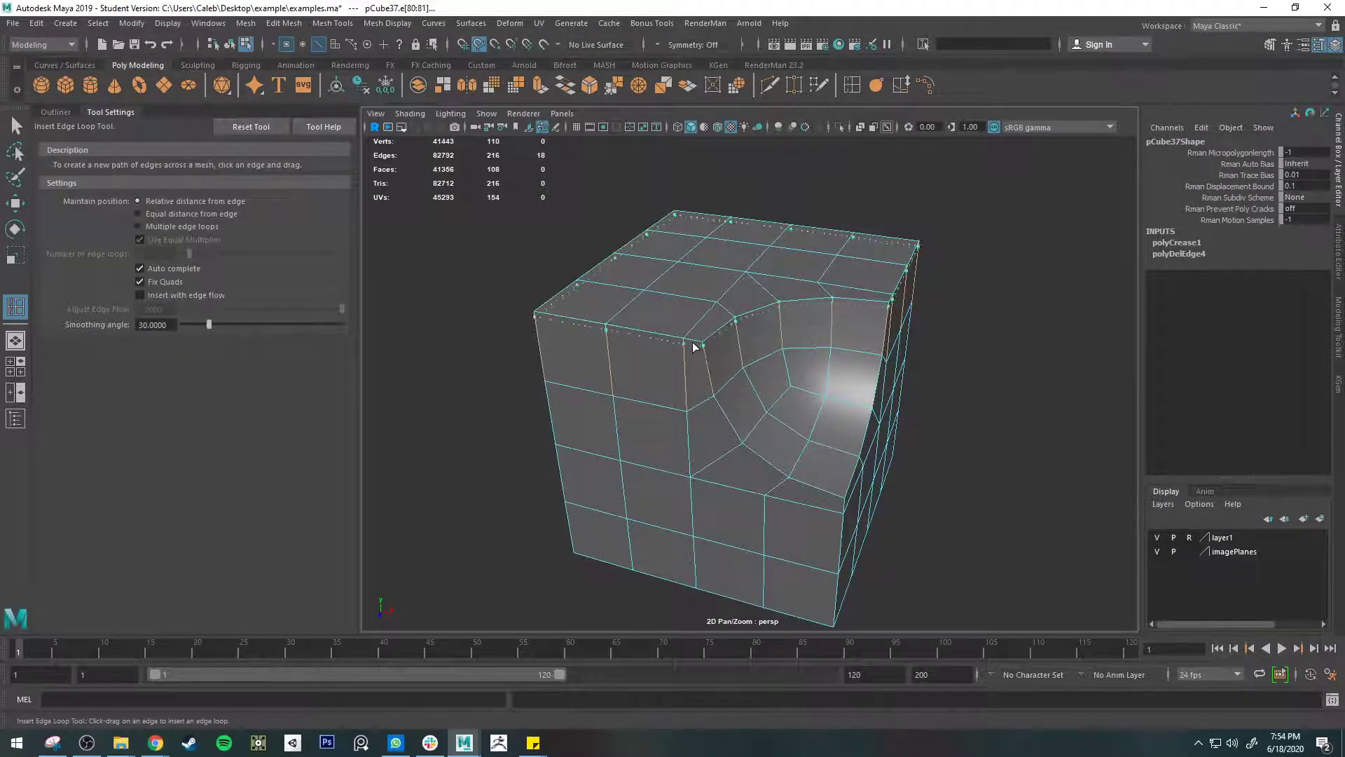
drag(692, 345, 694, 346)
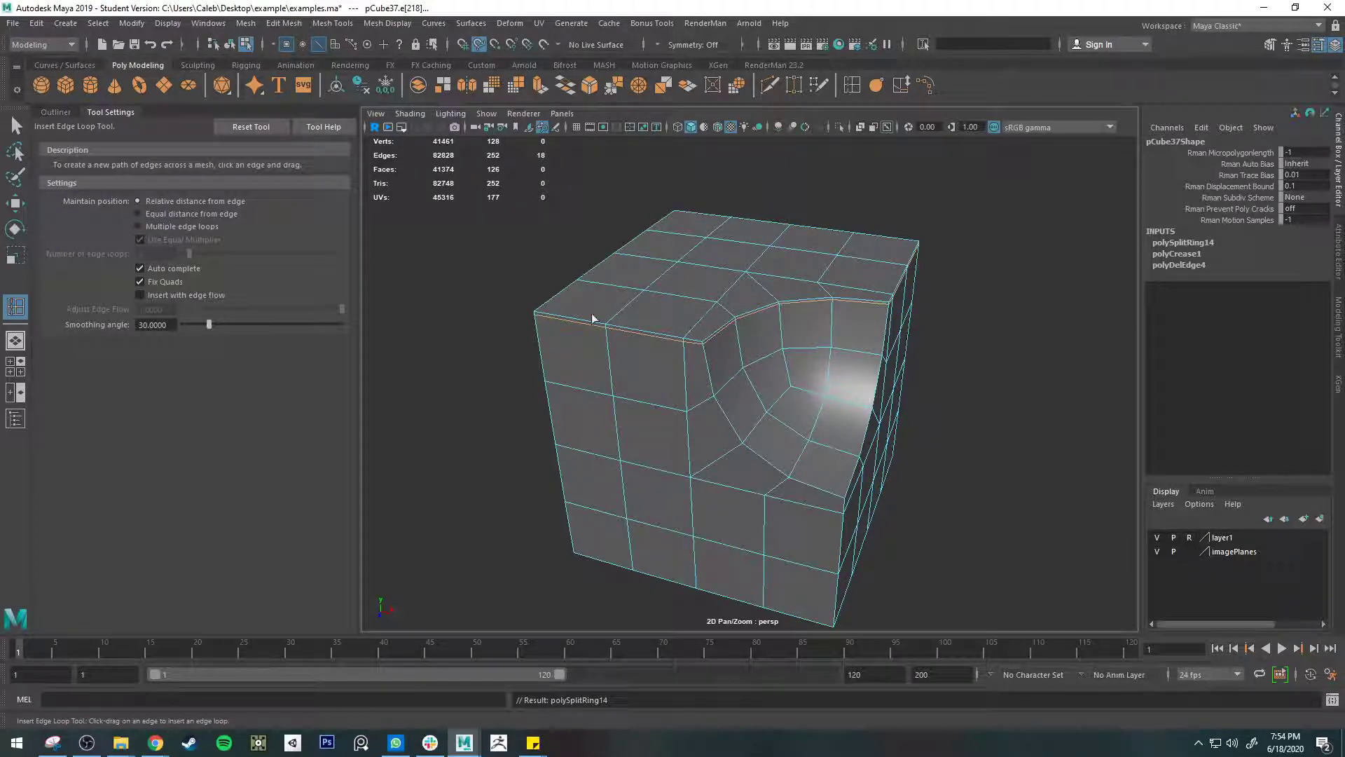
scroll(643, 335, up, 2)
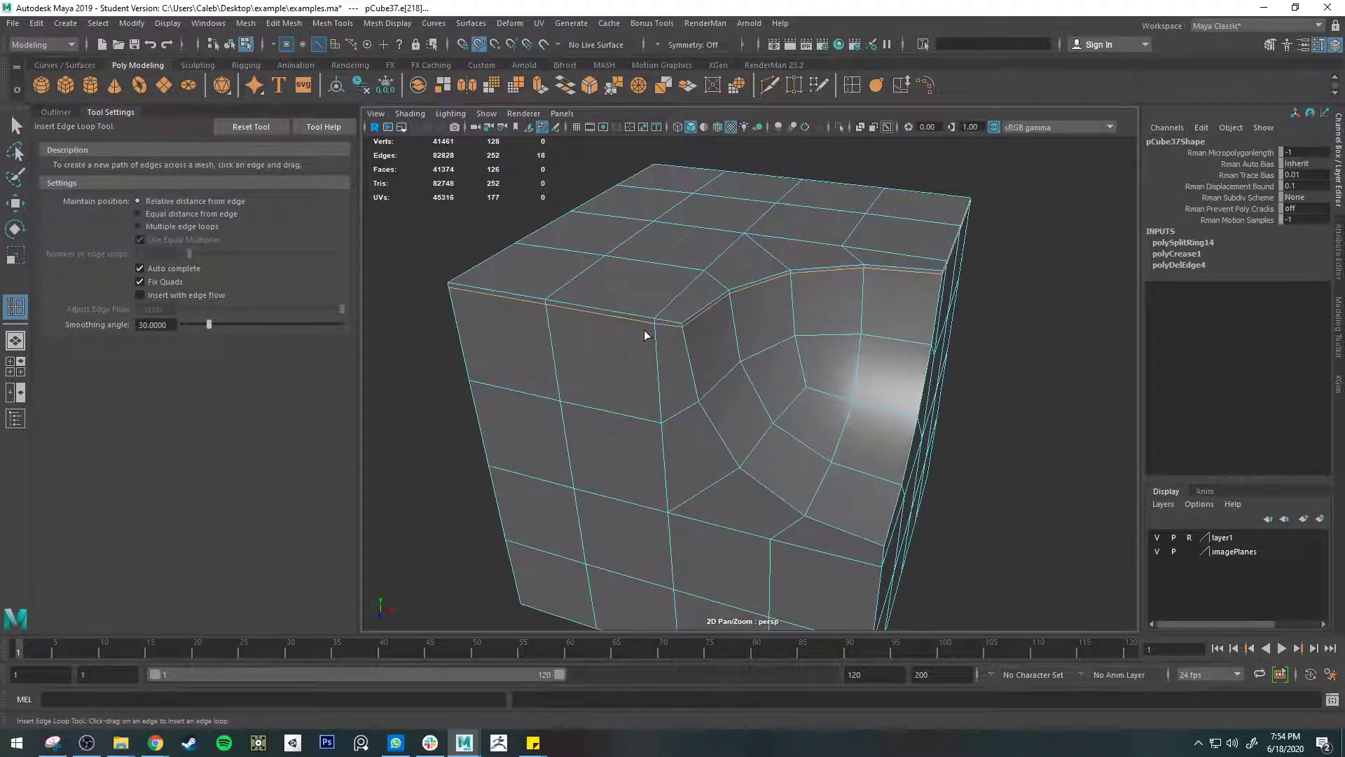
key(3)
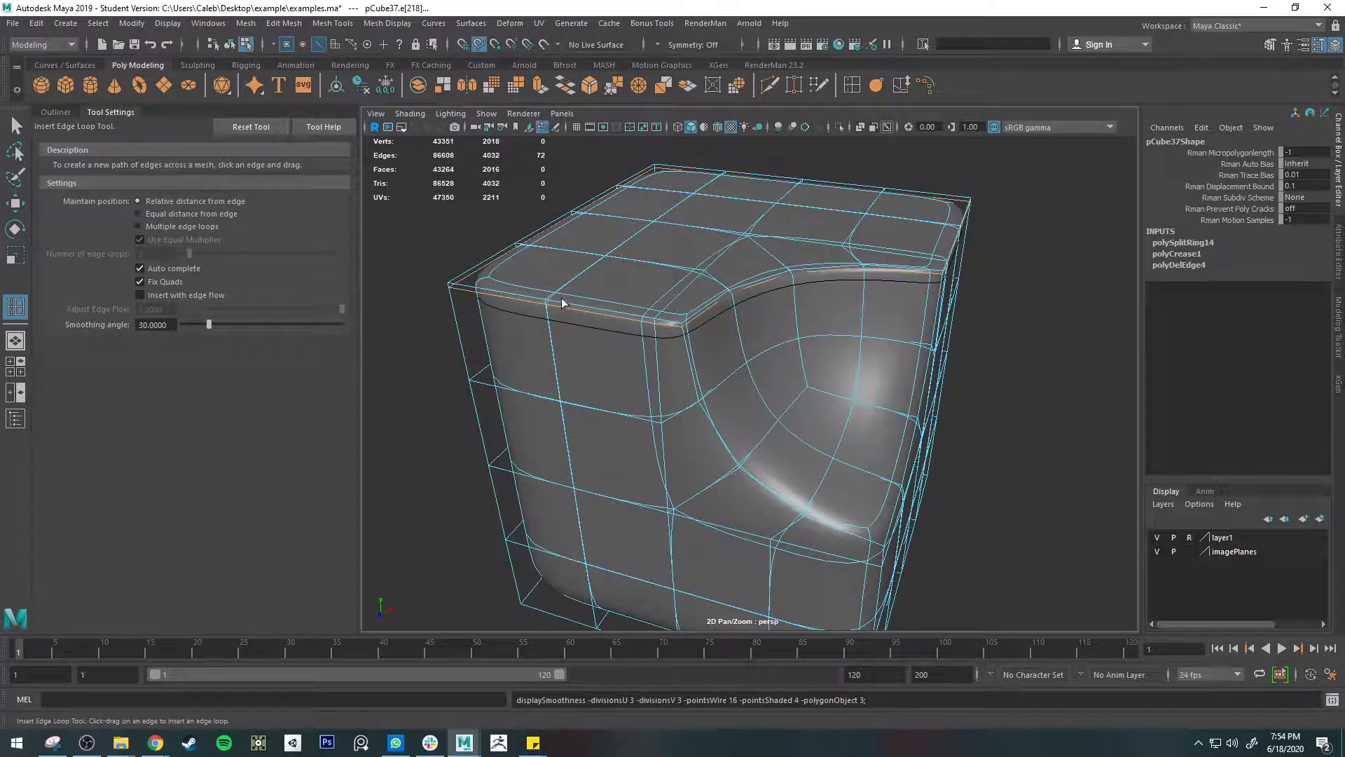
- Insert edge loops close to both sides of the cube's outer vertical edge, away from the cutout
alt+drag(563, 303, 640, 323)
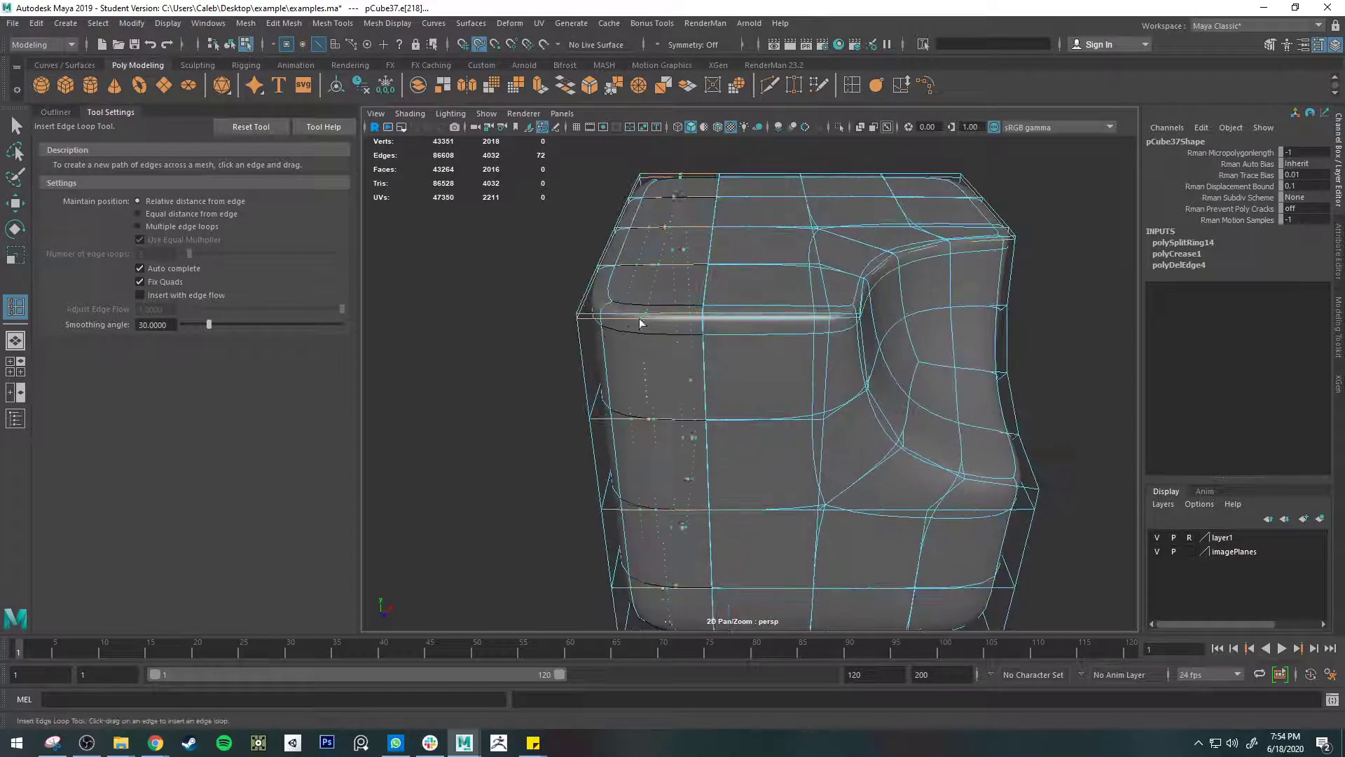
click(588, 325)
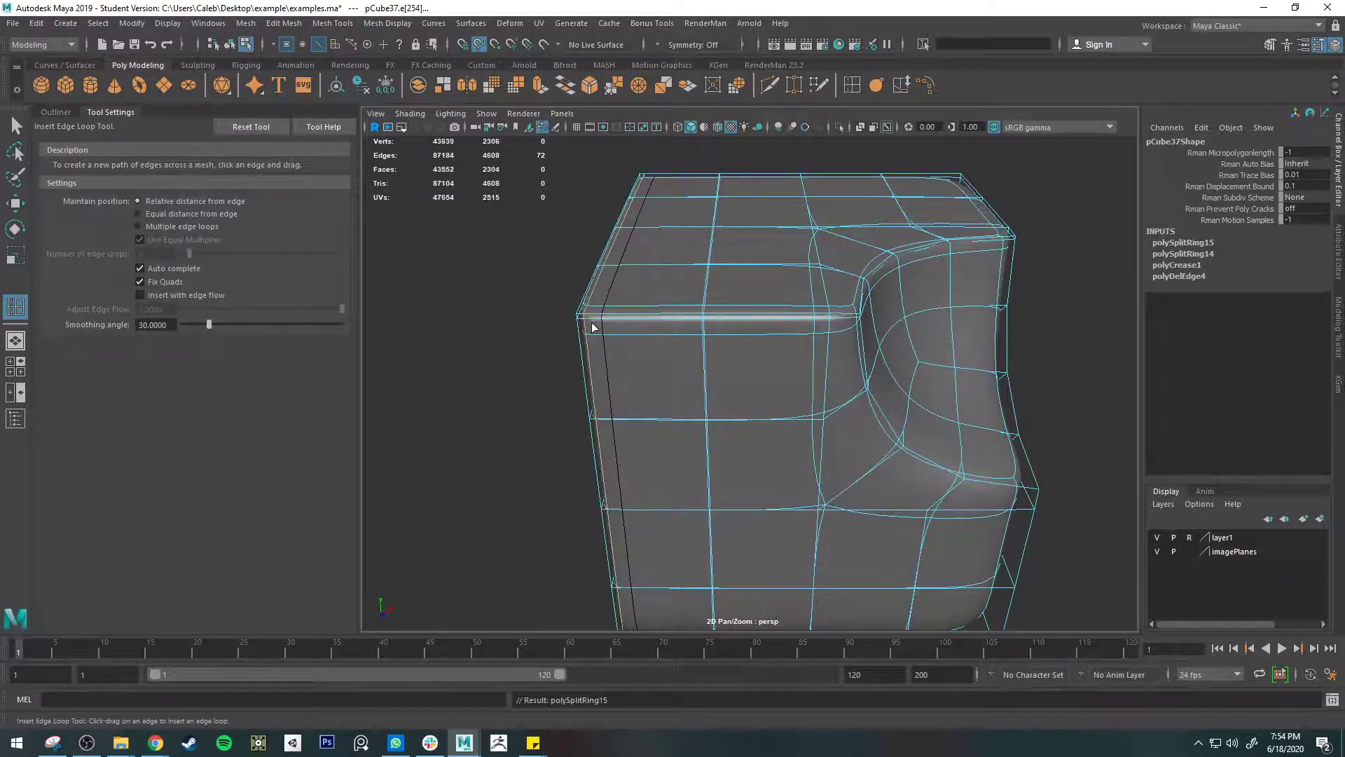
alt+drag(609, 273, 546, 317)
key(ctrl+z)
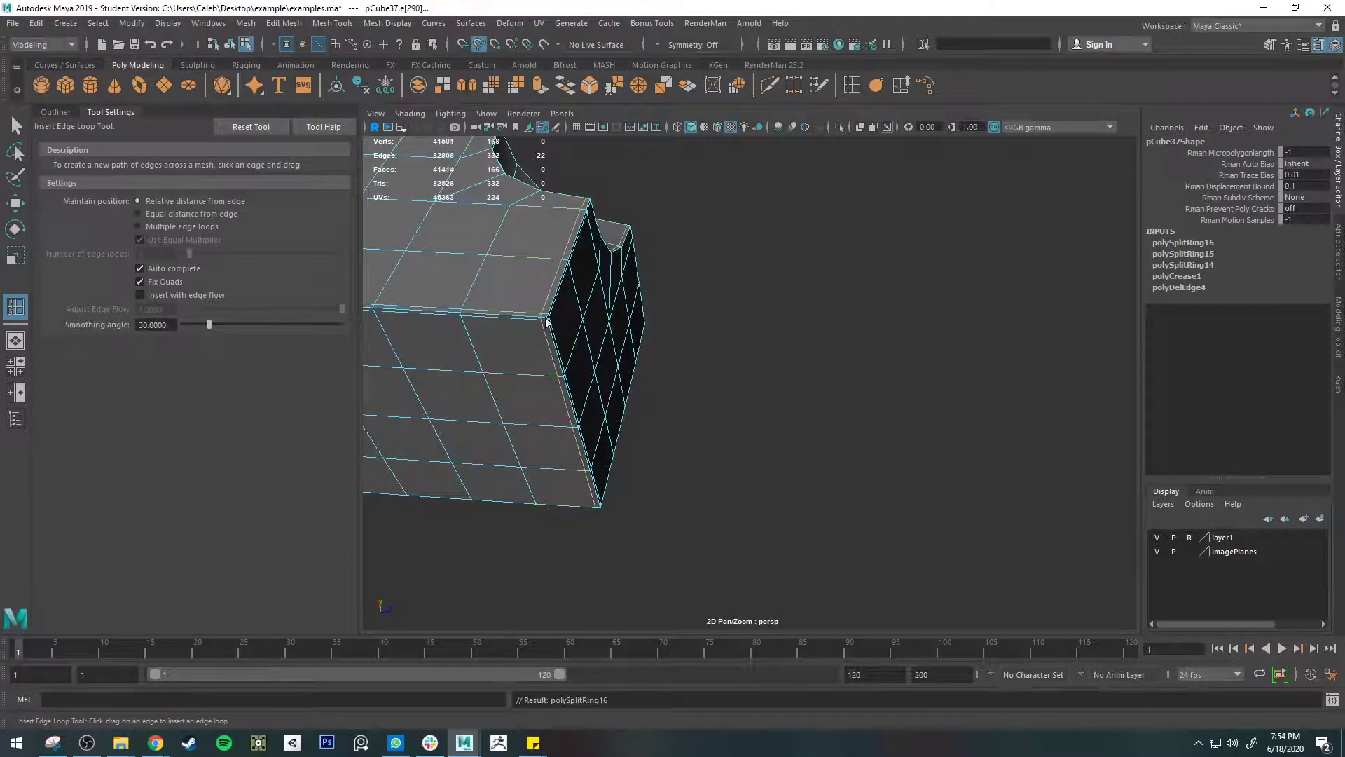
alt+drag(772, 393, 689, 527)
key(f)
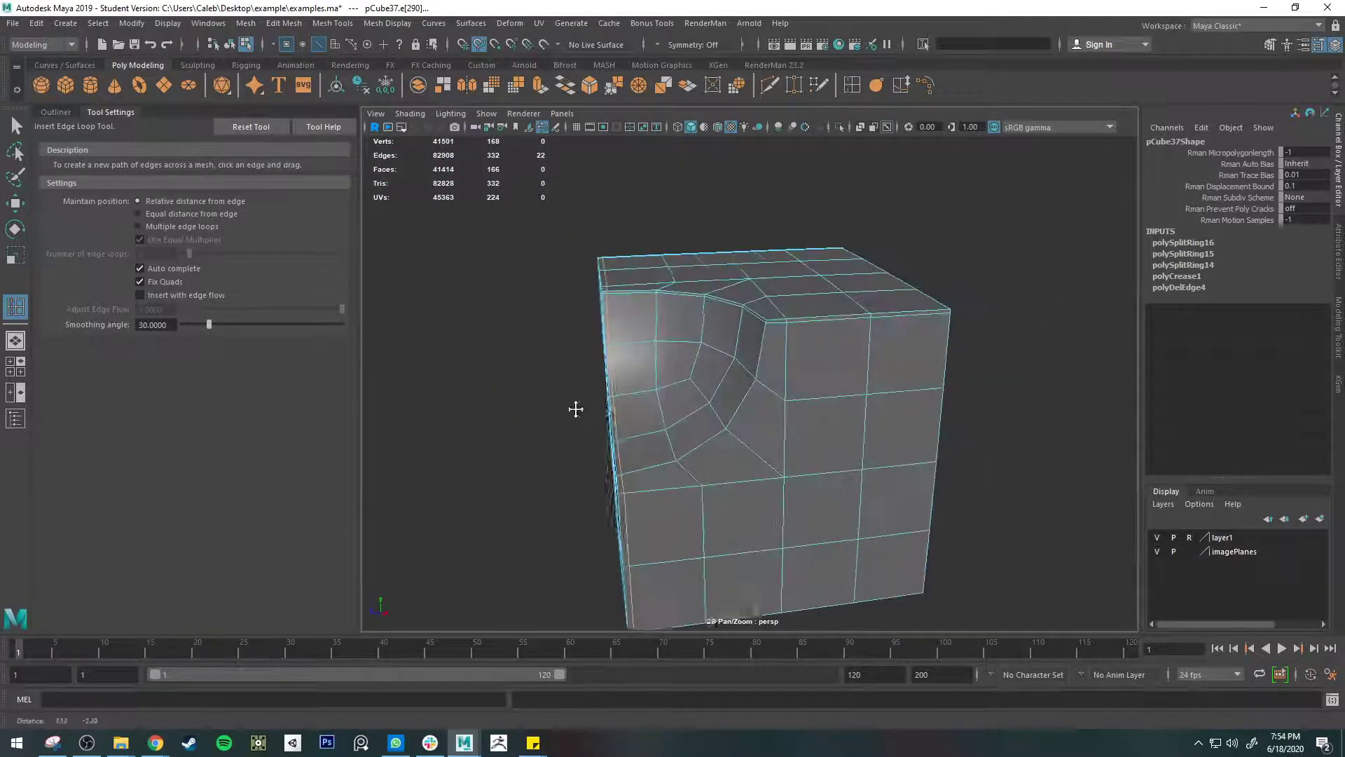
- Show the cube in smooth preview and examine its tightened edges and the cutout rim up close from several sides
key(3)
key(q)
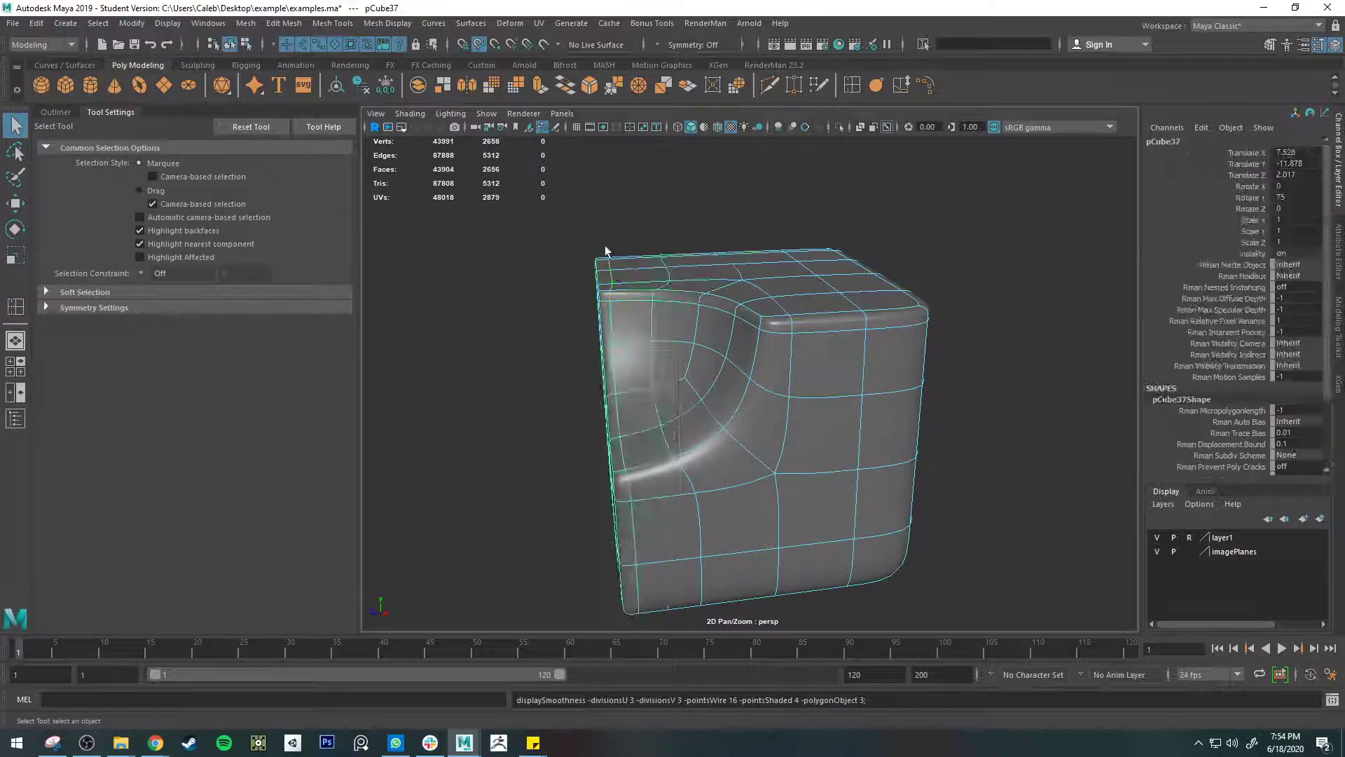
click(535, 273)
alt+drag(535, 273, 701, 311)
scroll(692, 326, up, 6)
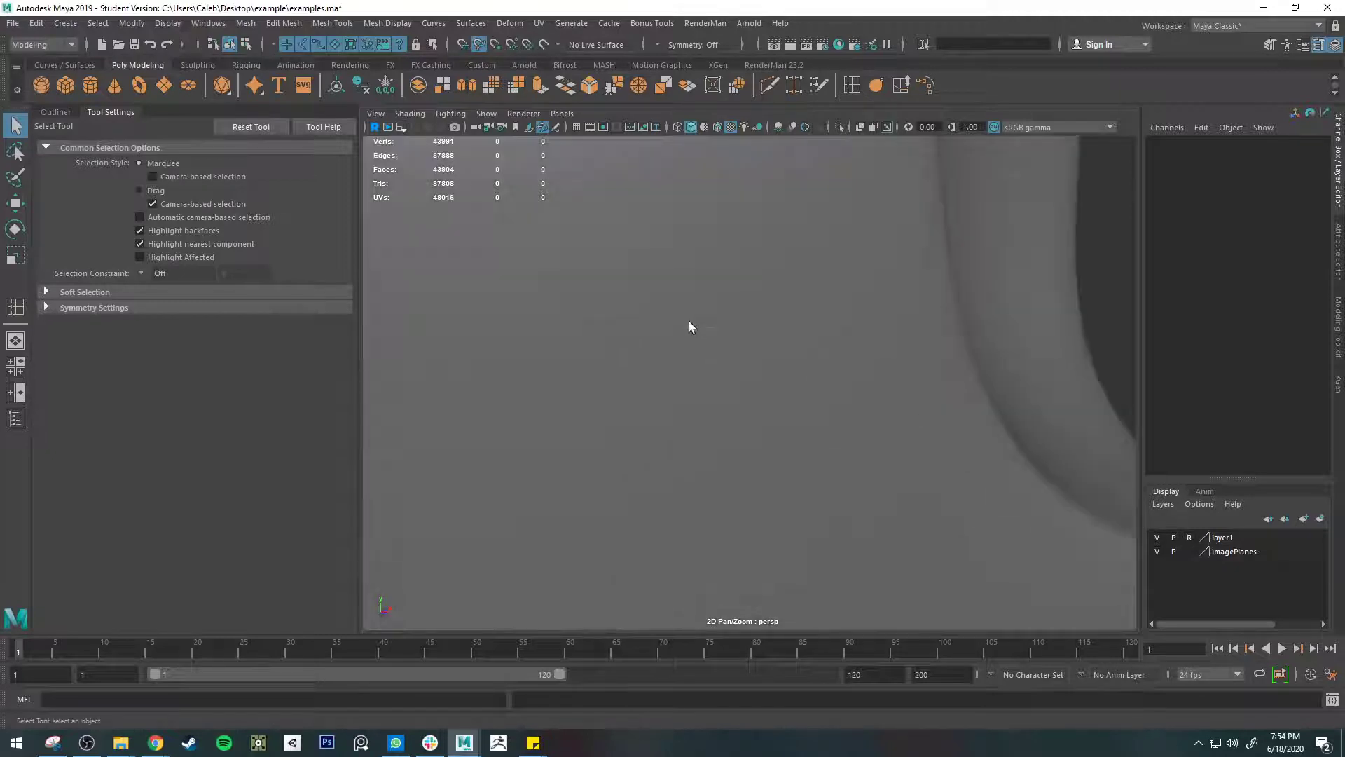
alt+middle_drag(692, 328, 834, 362)
scroll(840, 377, down, 4)
alt+drag(815, 379, 585, 369)
alt+middle_drag(584, 370, 709, 356)
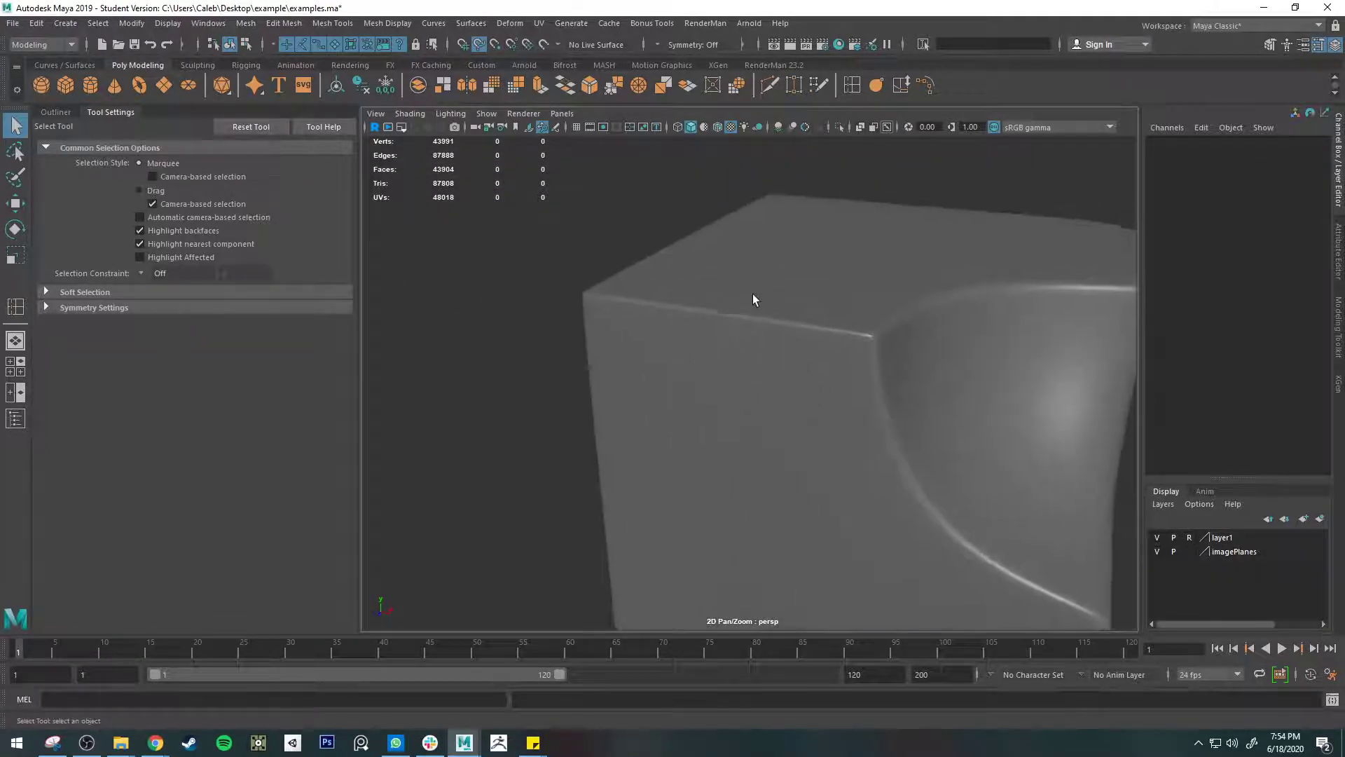
- Compare the edge loops along the top edge and cutout rim in unsmoothed and smooth preview display
click(830, 342)
key(1)
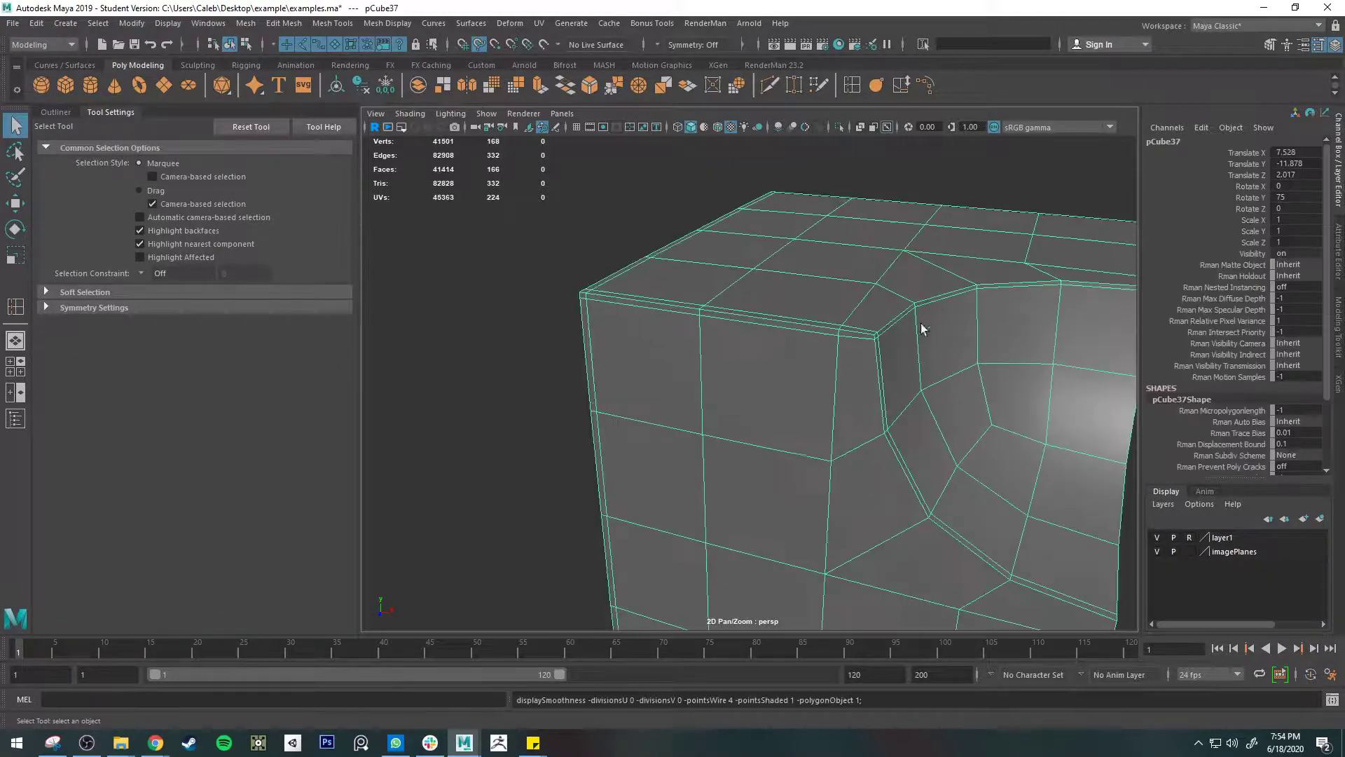
alt+middle_drag(1007, 334, 631, 364)
click(804, 304)
mouse_move(804, 303)
alt+mouse_down()
mouse_move(815, 325)
mouse_move(772, 290)
mouse_move(800, 314)
alt+mouse_up()
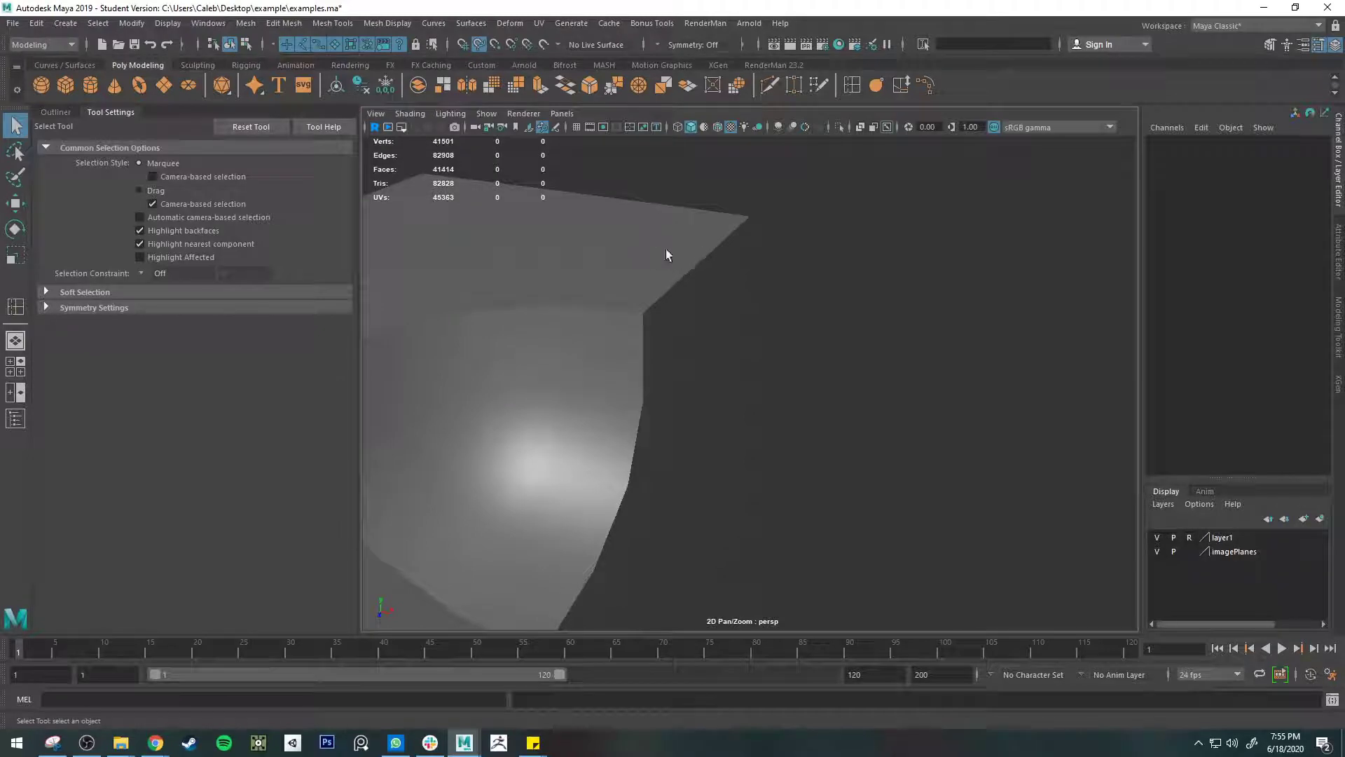
alt+drag(594, 303, 1003, 309)
click(714, 364)
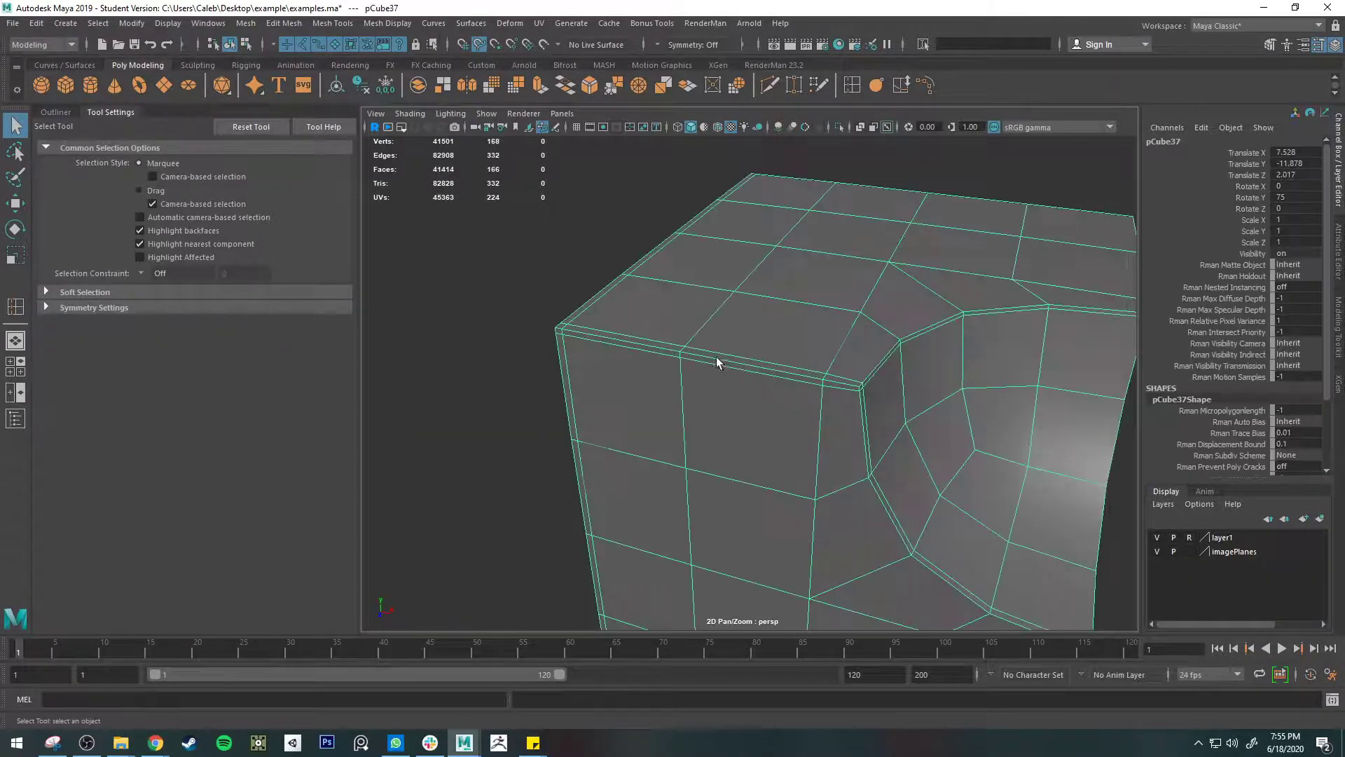
key(3)
click(541, 413)
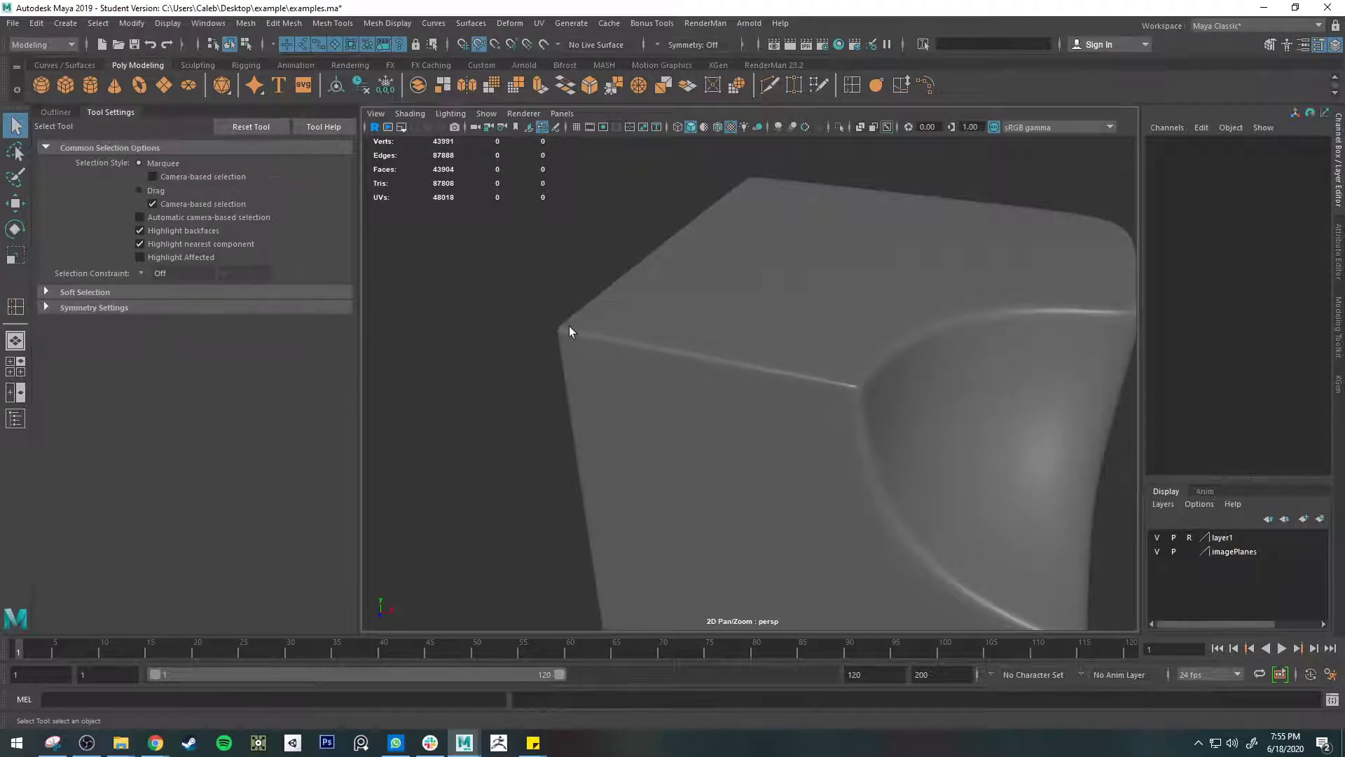
- Display the cube unsmoothed and insert an edge loop just below the cutout's lower rim with the Insert Edge Loop tool
alt+drag(569, 329, 785, 389)
click(778, 419)
key(1)
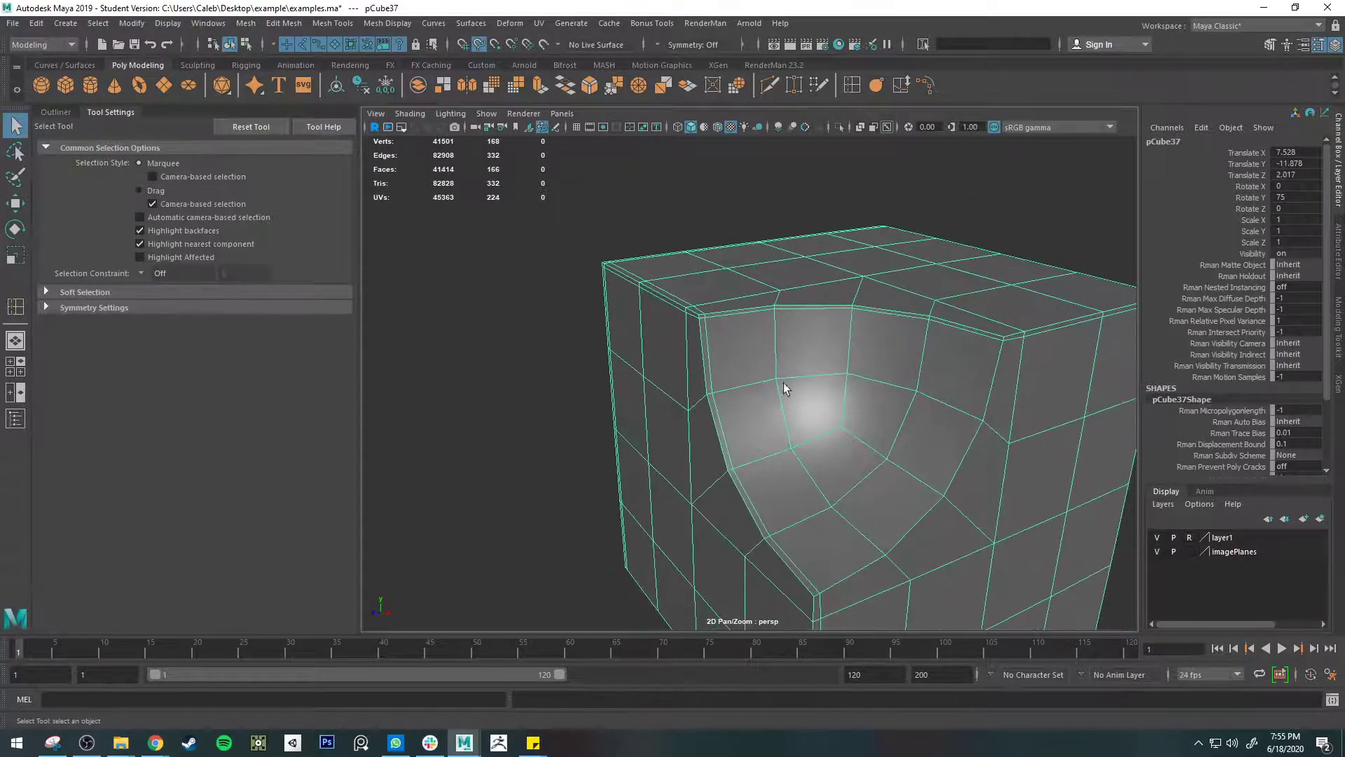
alt+middle_drag(785, 389, 762, 329)
scroll(797, 415, down, 3)
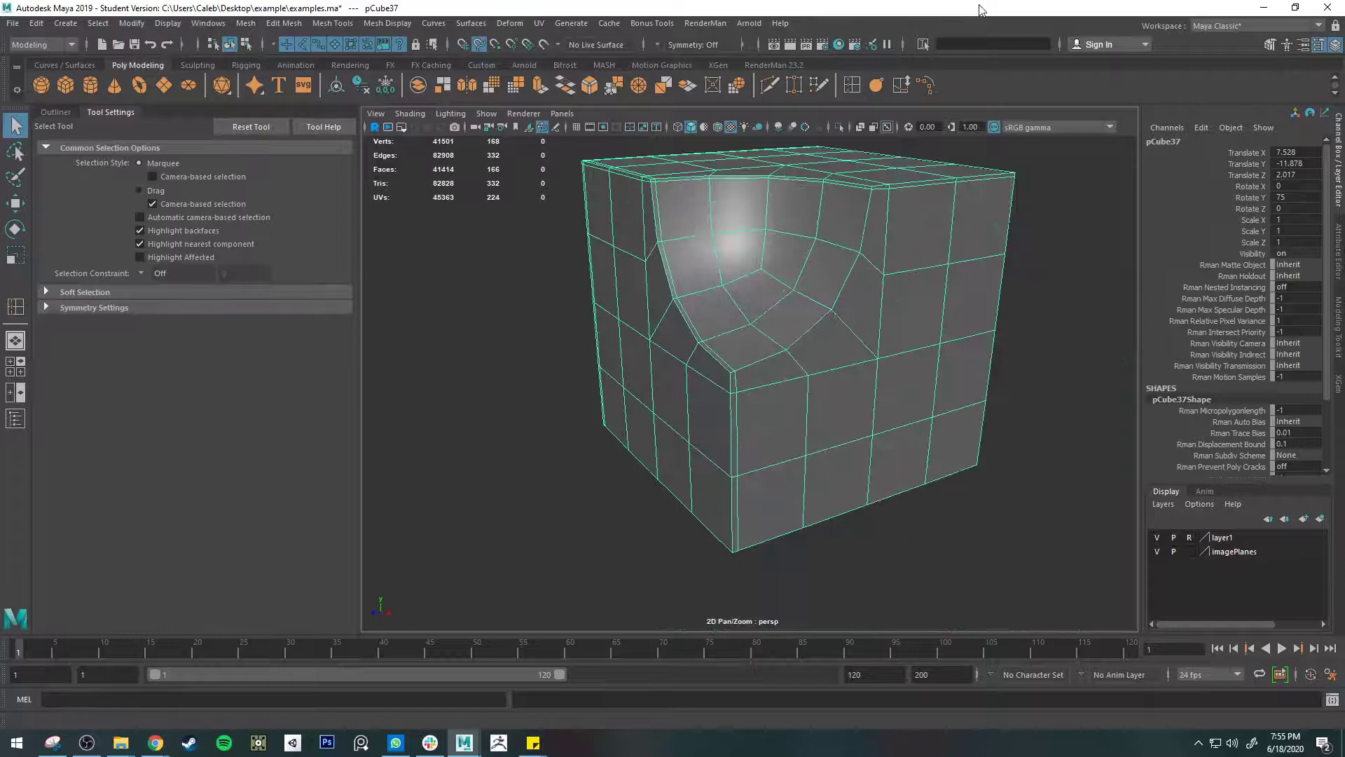
click(851, 87)
scroll(752, 412, up, 4)
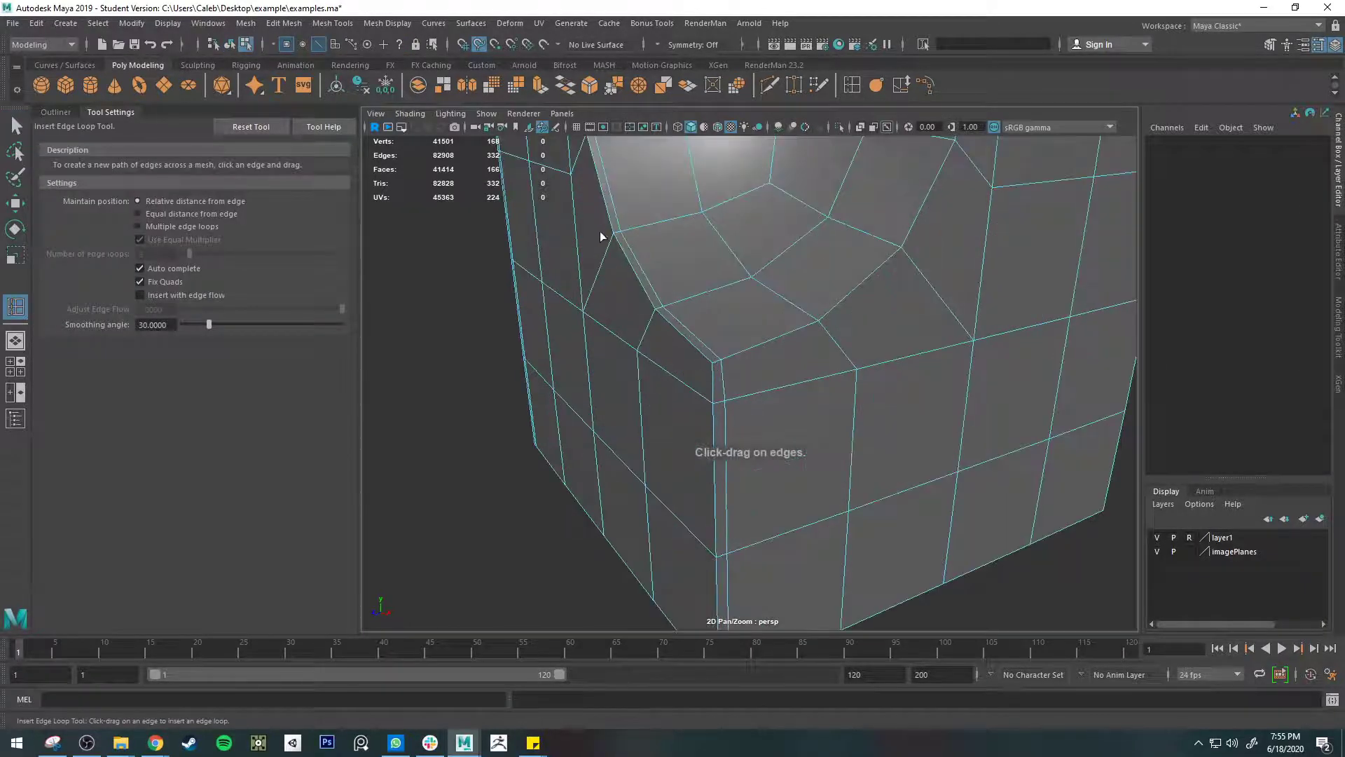
click(713, 374)
- Insert one edge loop beside the vertical corner edge below the cutout and another just above the cube's bottom edges
alt+drag(717, 369, 823, 321)
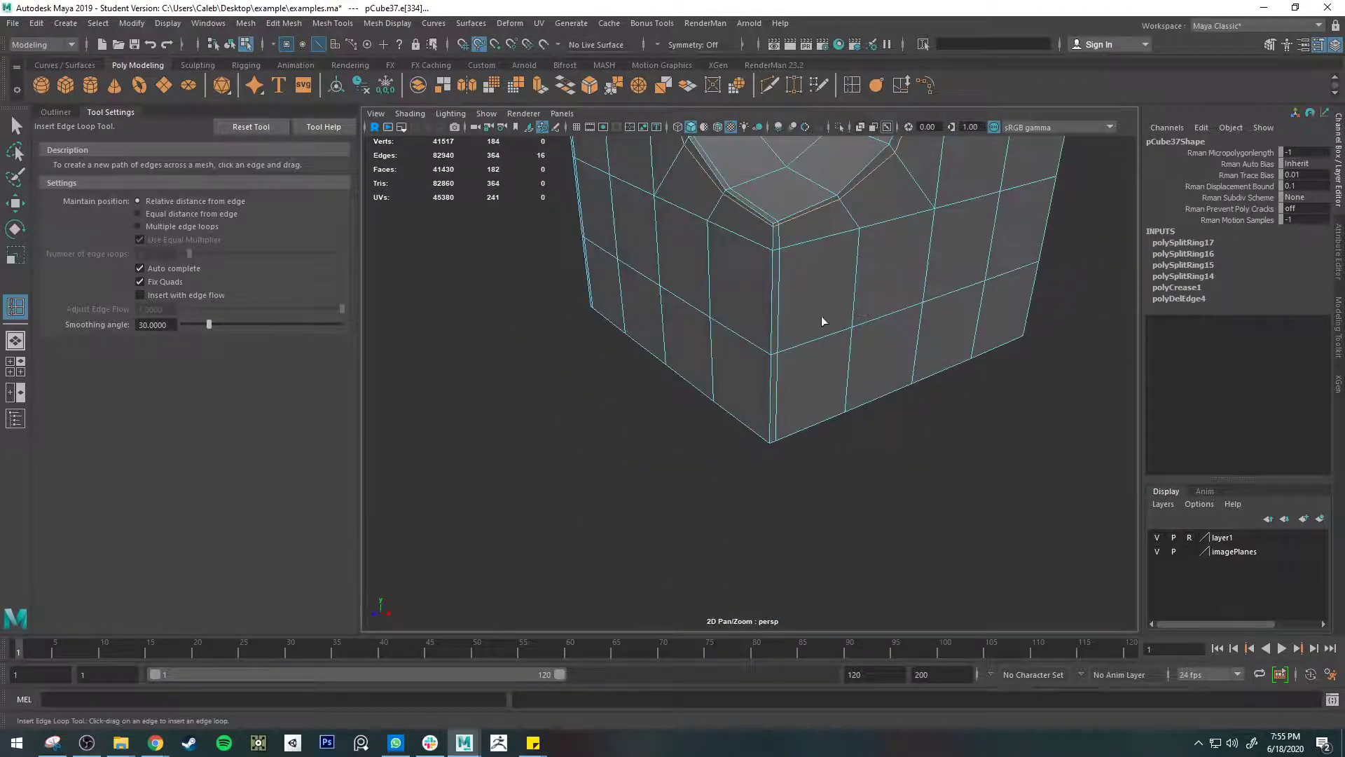
drag(772, 253, 771, 256)
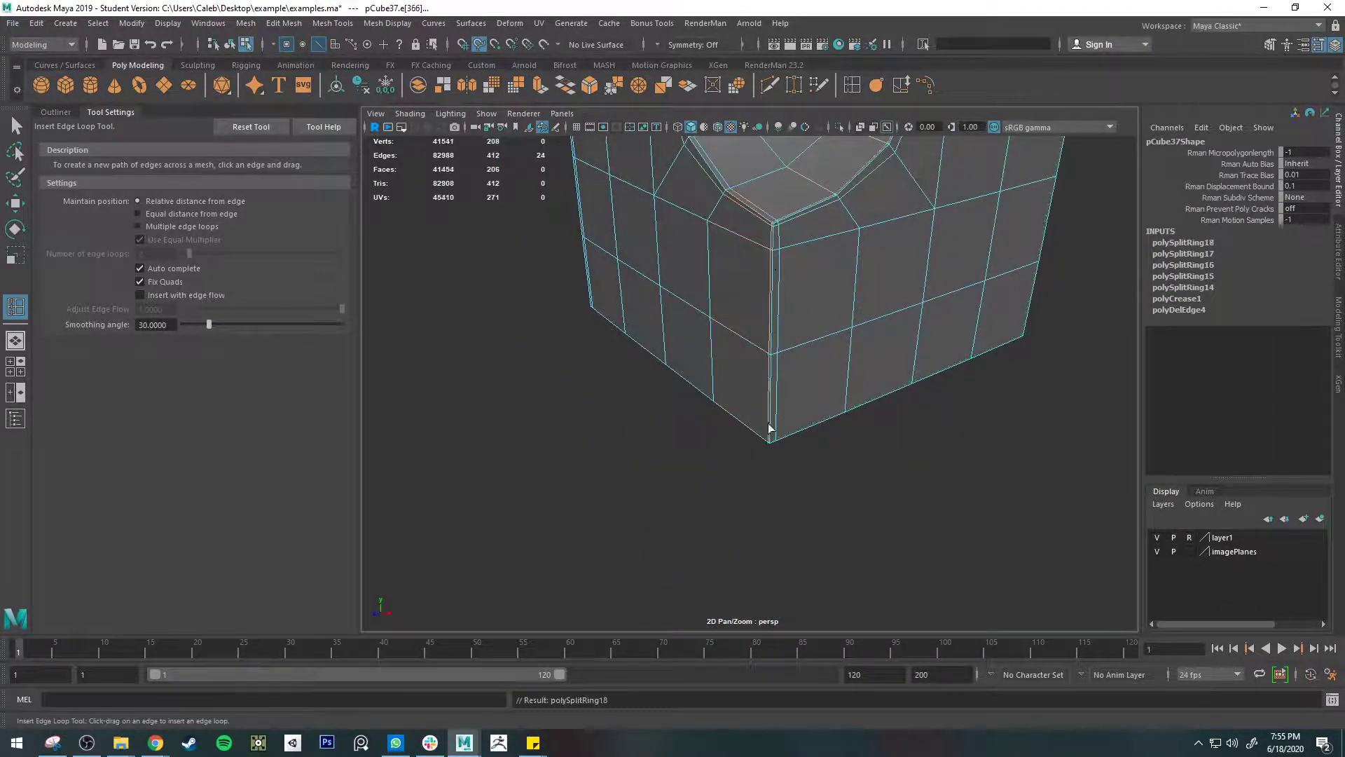
drag(773, 423, 775, 440)
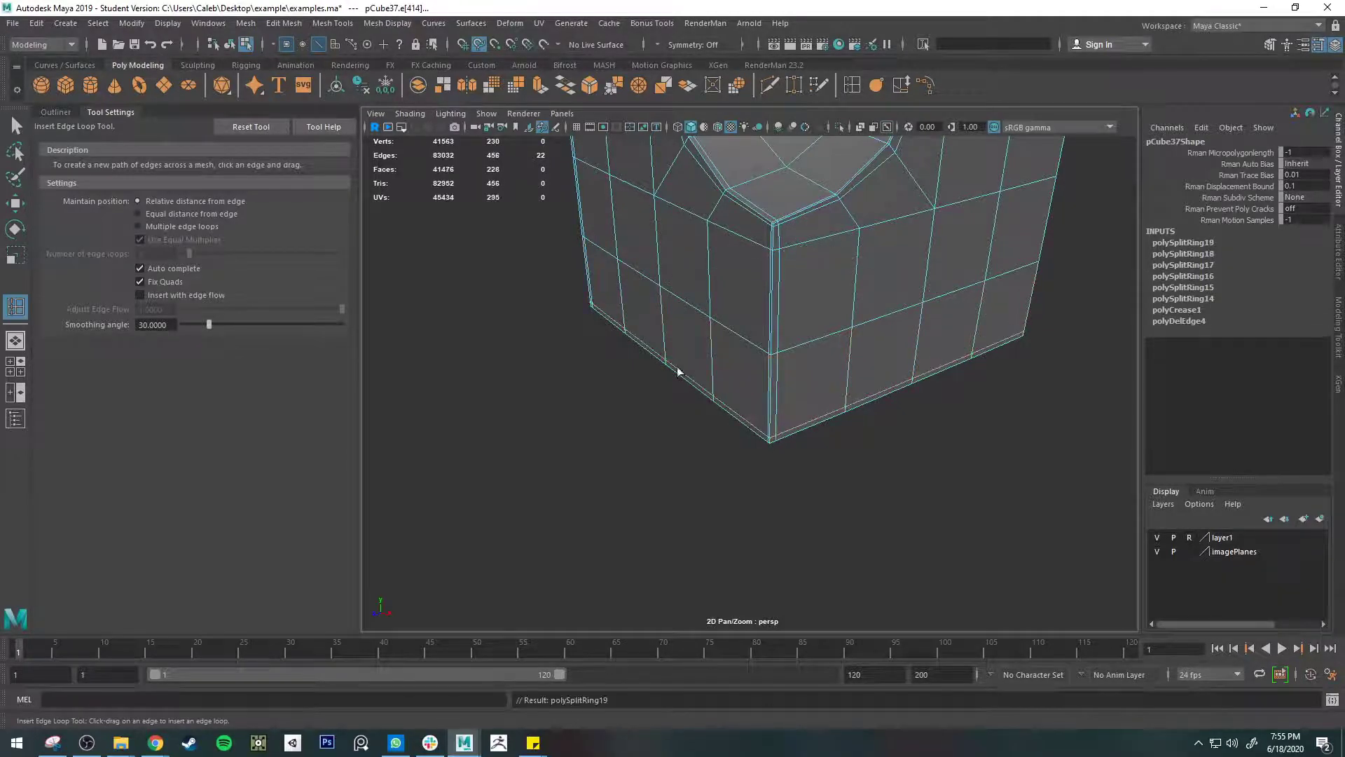
alt+drag(684, 382, 708, 481)
- Locate the Insert Edge Loop command among the mesh tools and collapse the tool settings
click(328, 24)
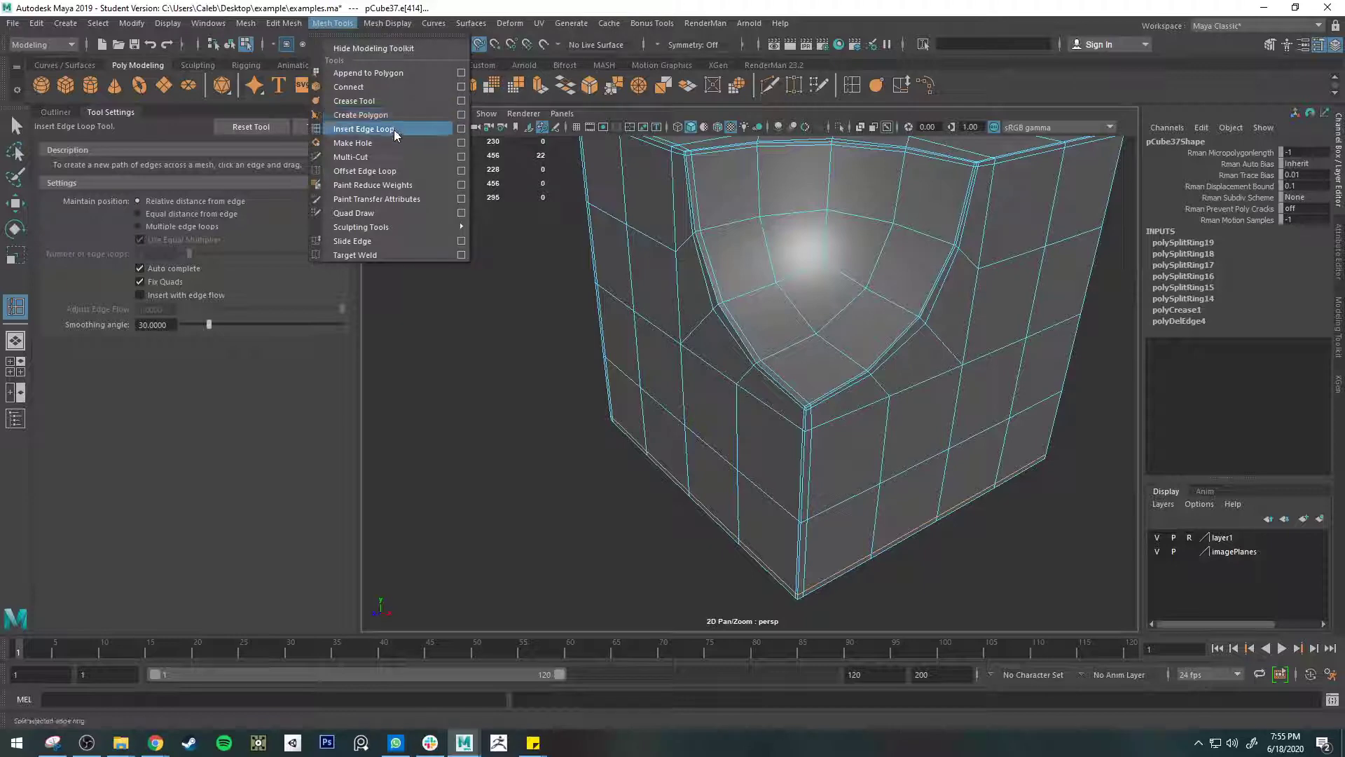
click(309, 400)
click(112, 112)
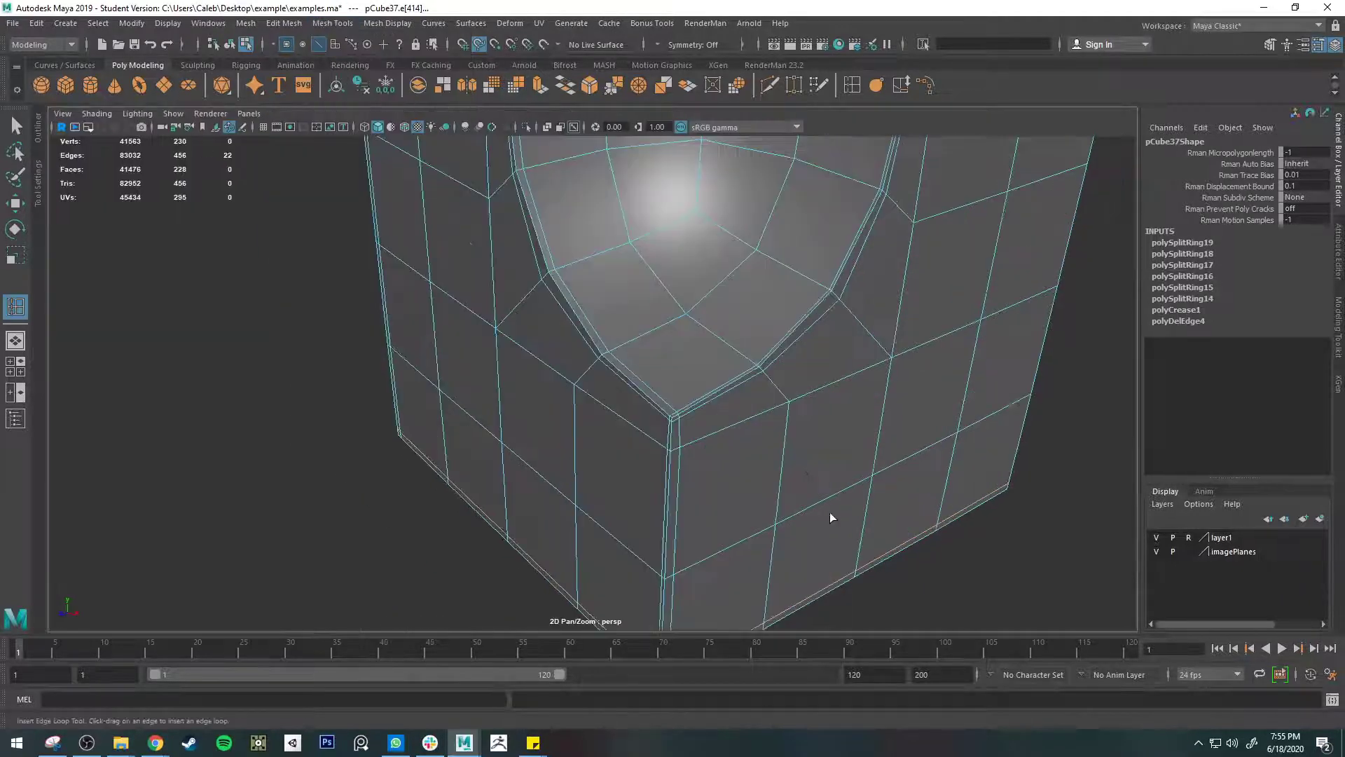
scroll(805, 466, down, 4)
alt+drag(978, 439, 848, 397)
- Undo all the edge loops inserted into the cube with the Insert Edge Loop tool
key(ctrl+z)
key(ctrl+z)
key(ctrl+z)
key(ctrl+z)
key(ctrl+z)
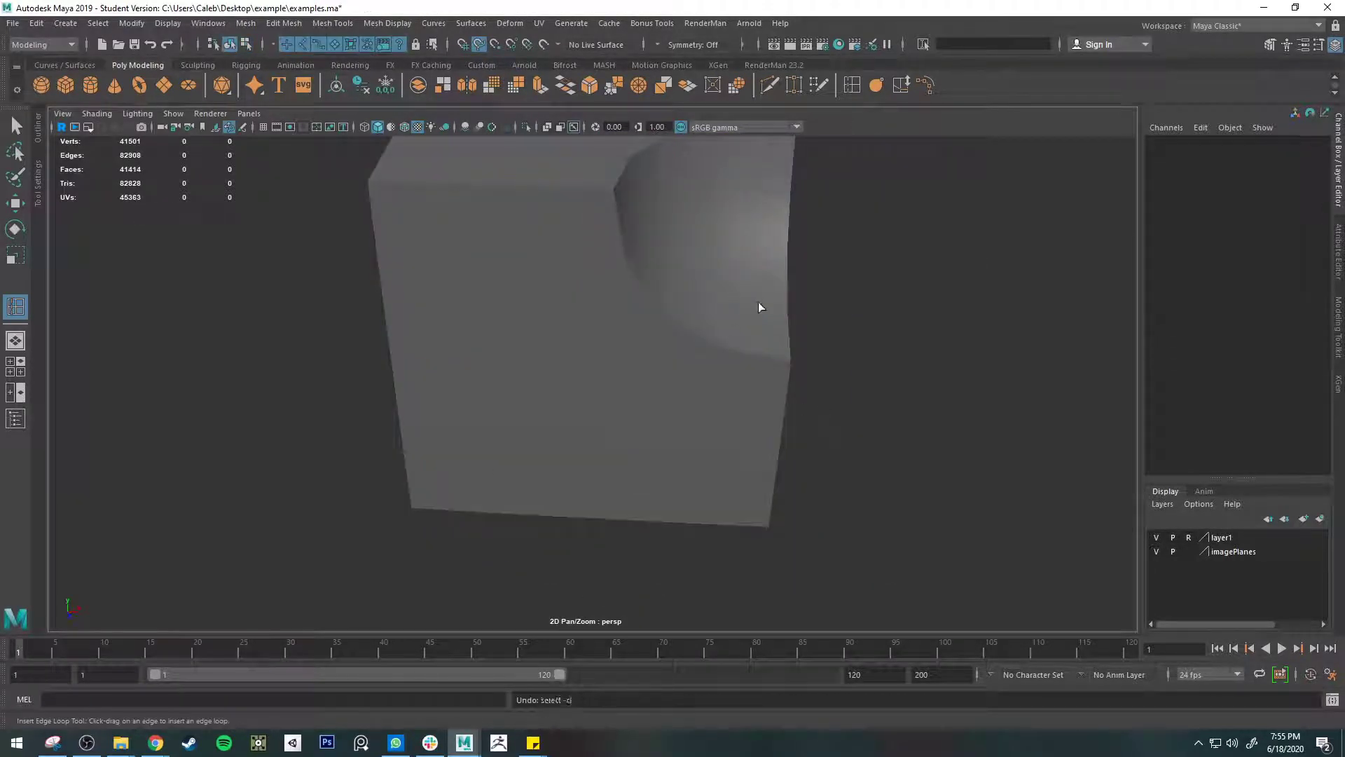
key(ctrl+z)
key(ctrl+z)
key(ctrl+z)
key(ctrl+z)
key(ctrl+z)
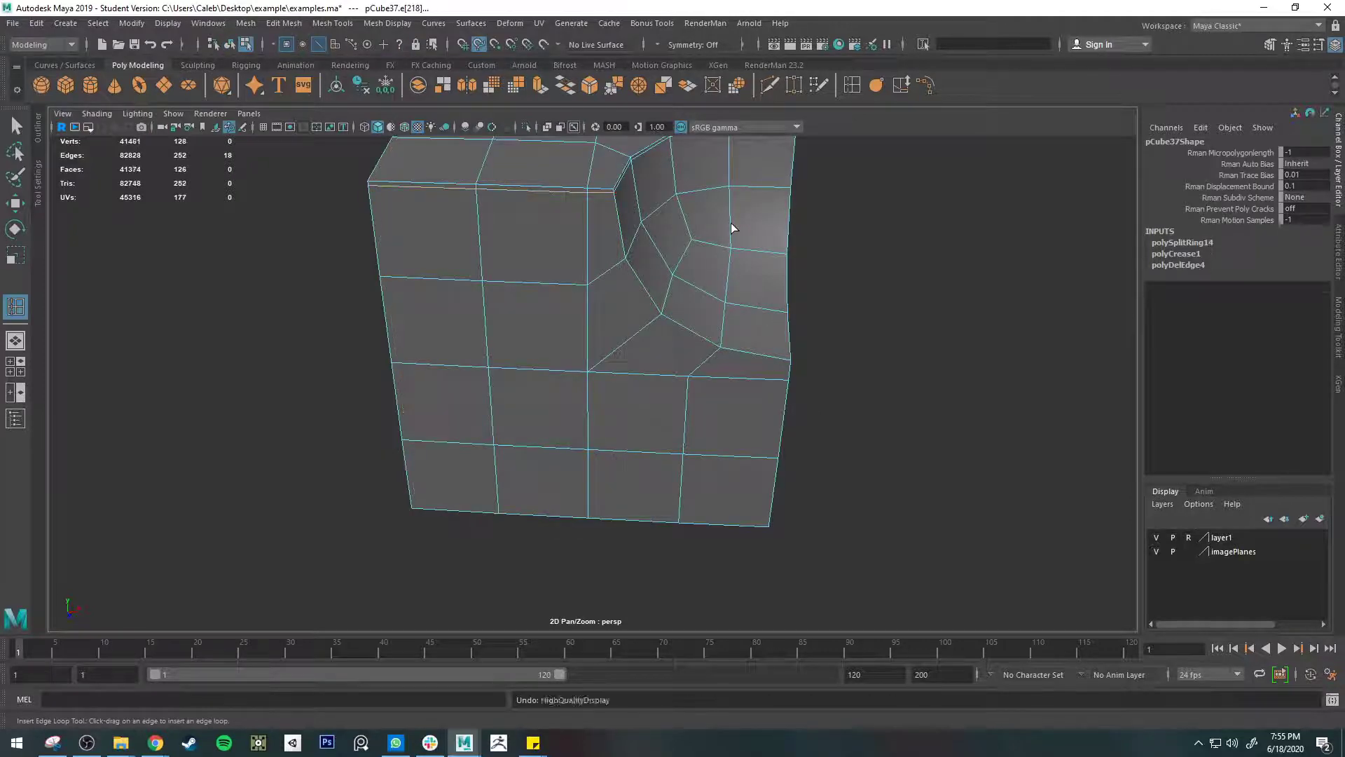
- Insert Multi-Cut edge loops just below the cube's top edges and alongside the rim of the spherical cutout
alt+drag(732, 207, 640, 321)
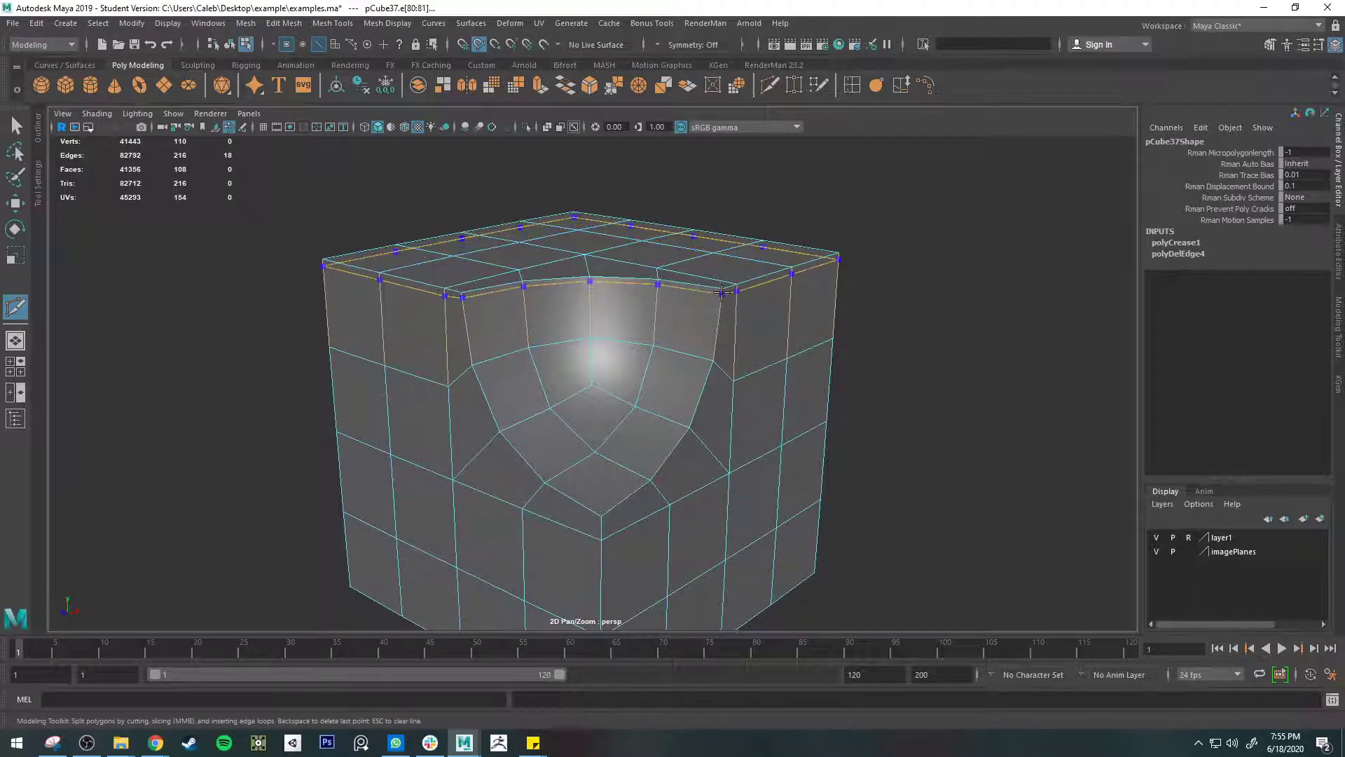
ctrl+click(721, 290)
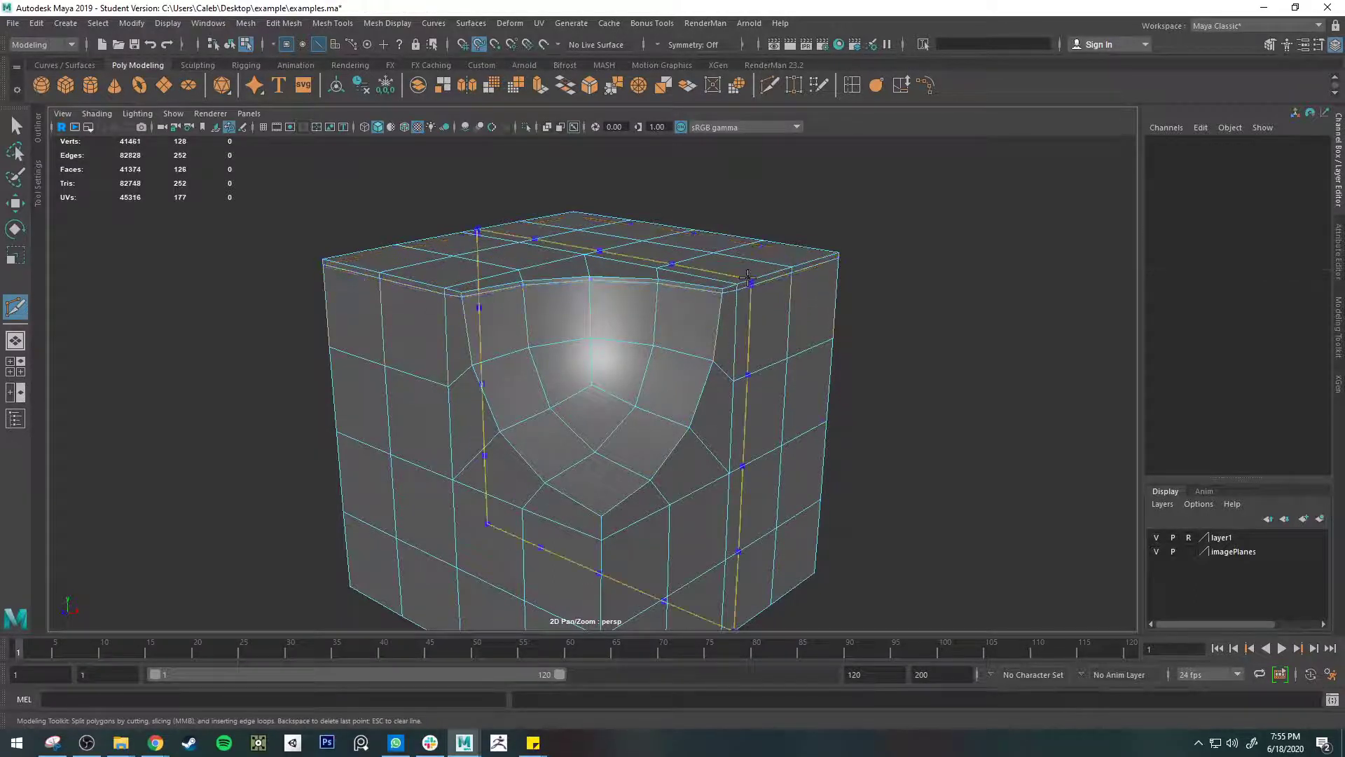
ctrl+click(790, 264)
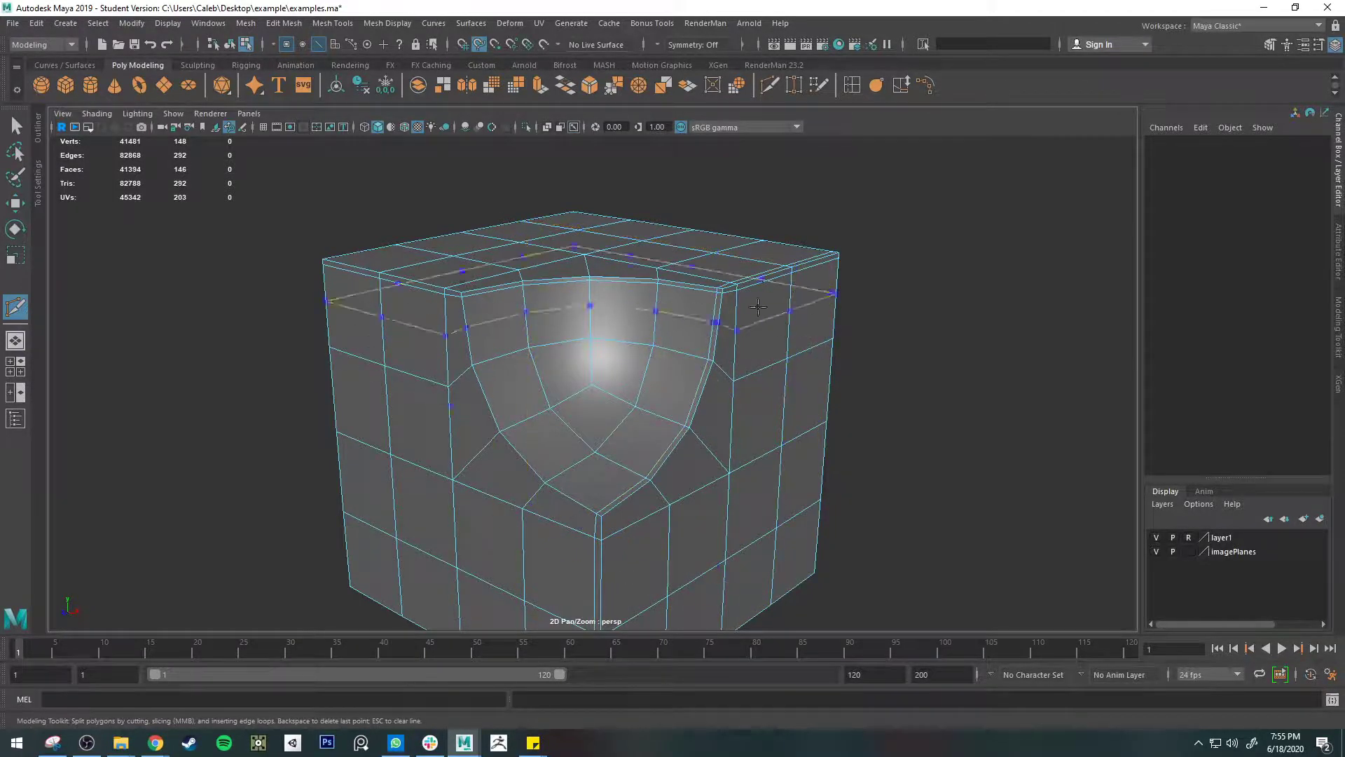
ctrl+click(463, 286)
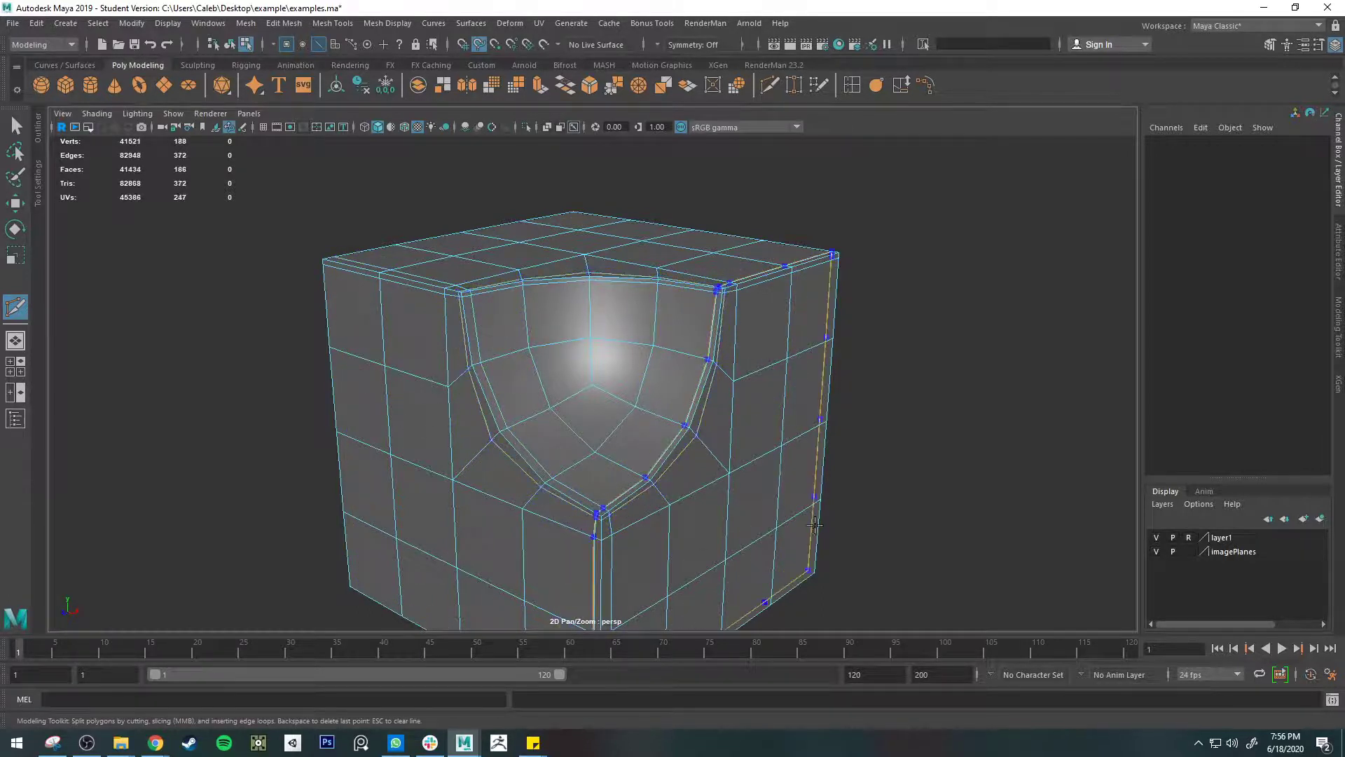
- Display the cube smoothed, return to object mode with nothing selected, and examine the edges around the cutout
key(3)
key(q)
right_drag(726, 356, 792, 314)
click(922, 364)
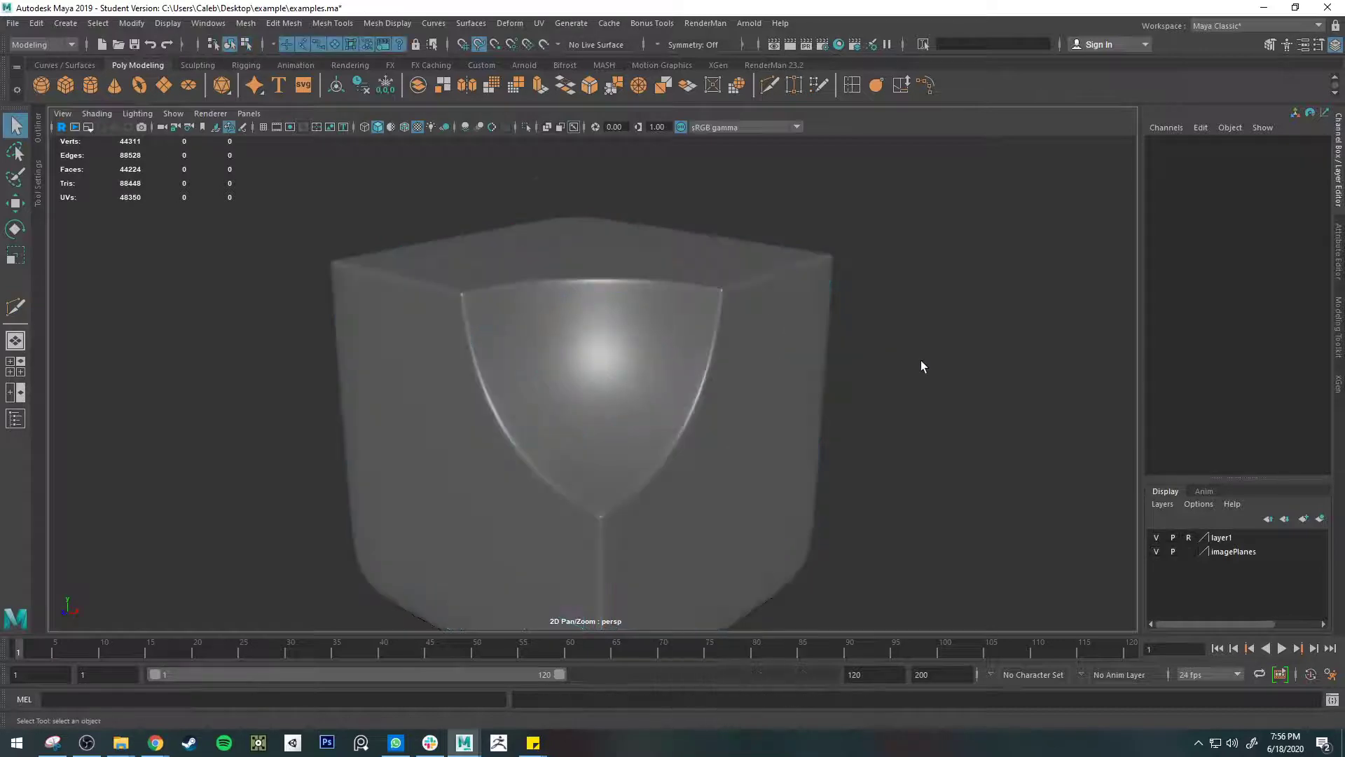
mouse_move(922, 366)
alt+mouse_down()
mouse_move(933, 424)
mouse_move(910, 370)
alt+mouse_up()
alt+middle_drag(715, 397, 823, 379)
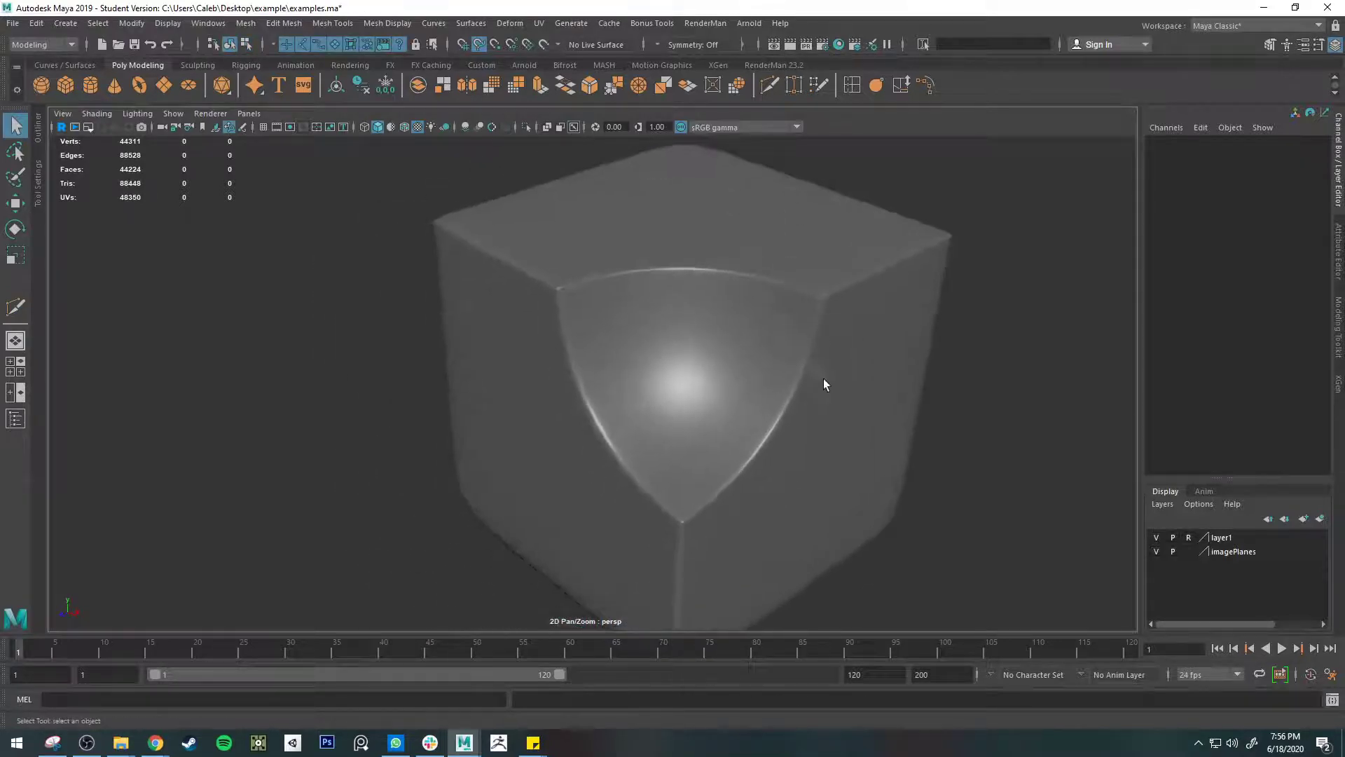
- Undo the Multi-Cut edge loops and display the cube unsmoothed
key(ctrl+z)
key(ctrl+z)
key(ctrl+z)
key(ctrl+z)
key(ctrl+z)
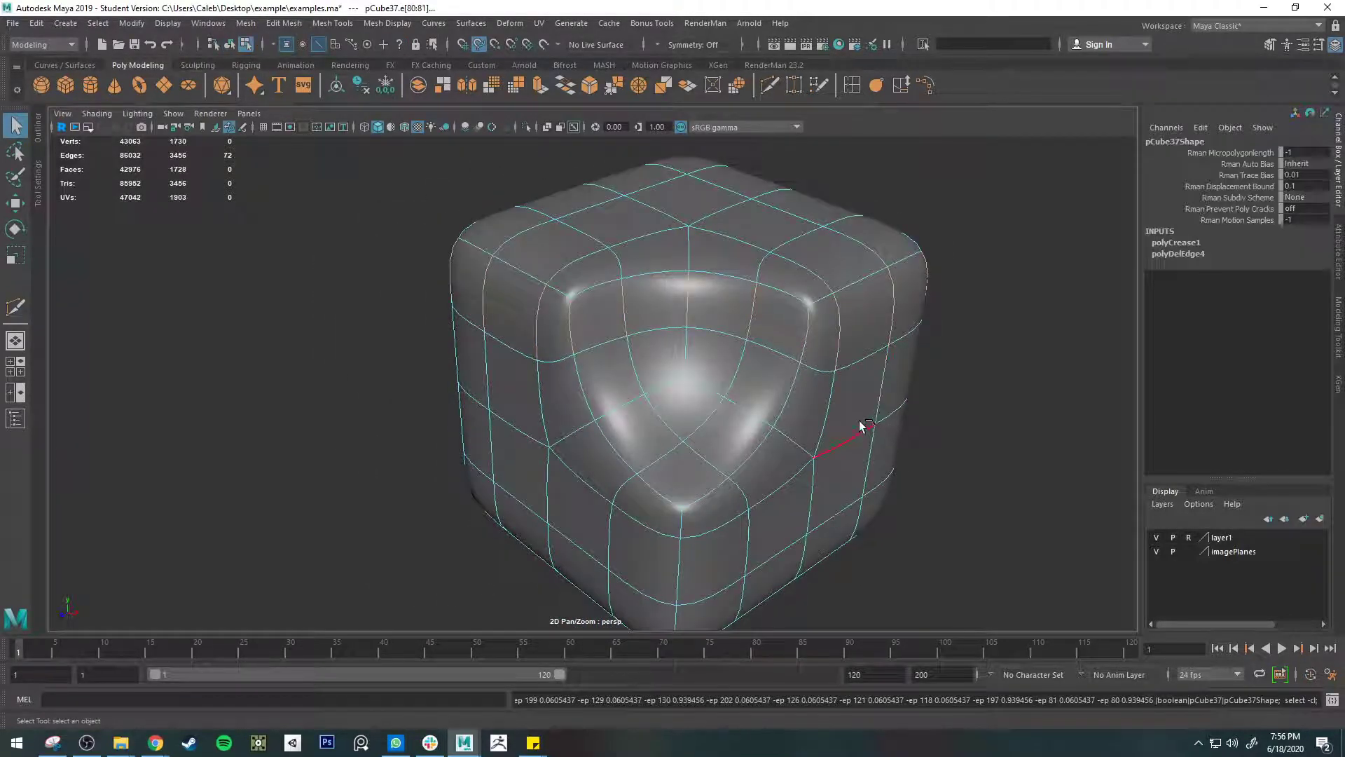
key(1)
scroll(774, 337, up, 5)
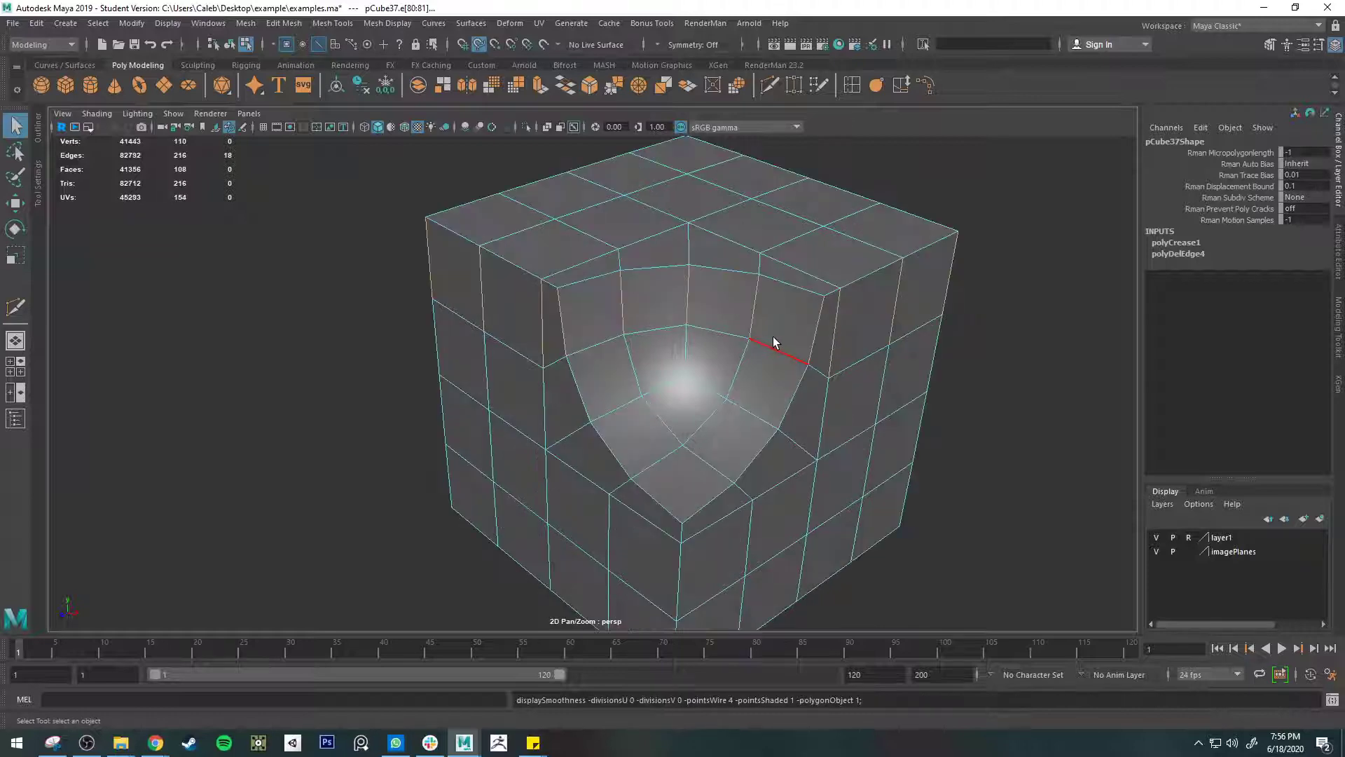
- Bevel the middle segment of the cube's top edge between the outer corner and the cutout
alt+drag(631, 210, 553, 280)
click(553, 276)
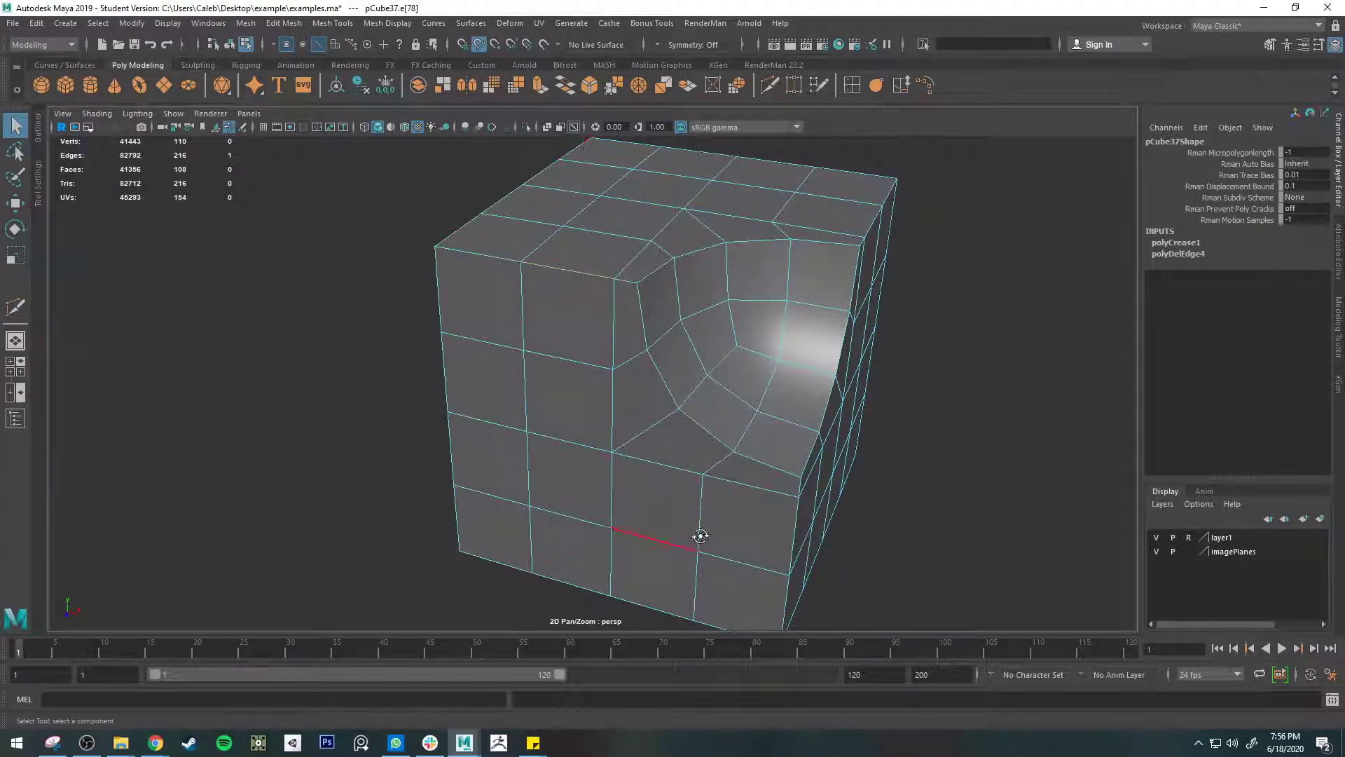
alt+drag(700, 536, 642, 523)
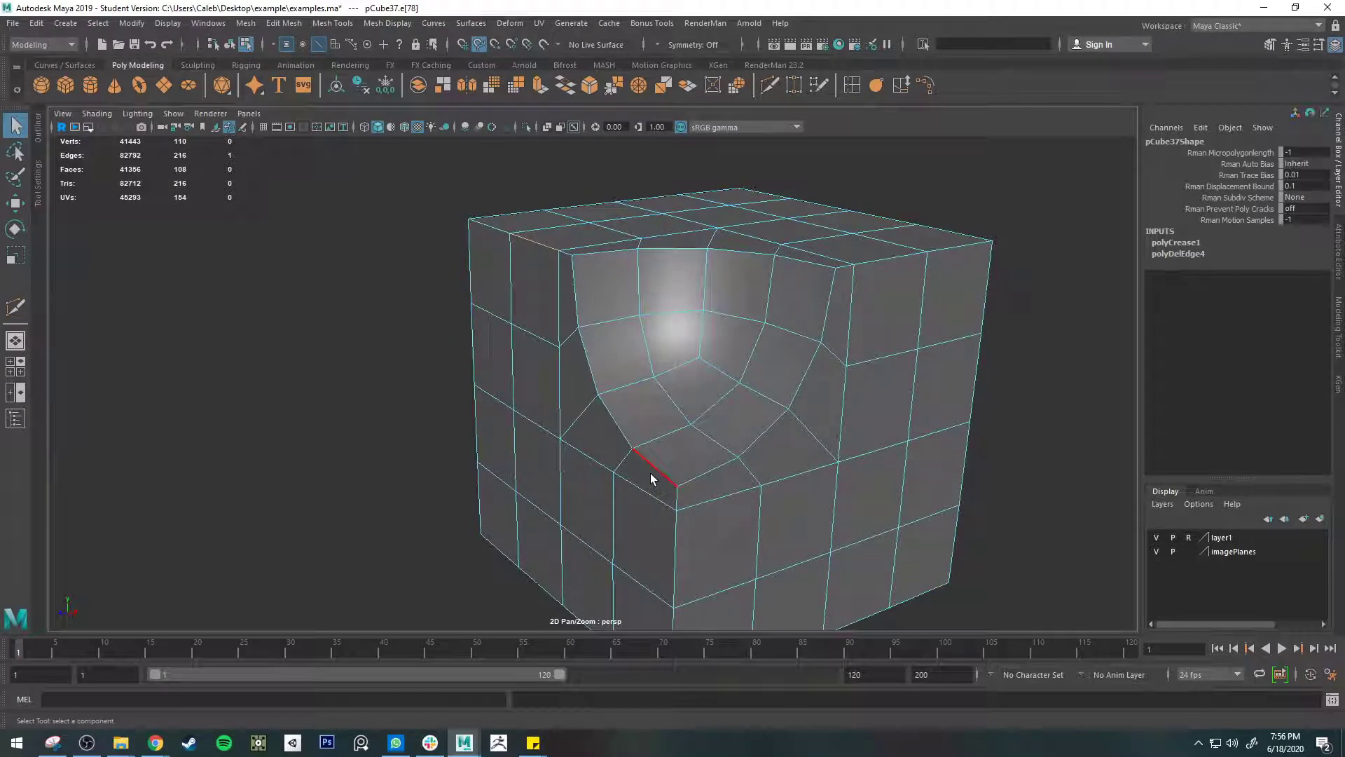
alt+drag(857, 272, 691, 228)
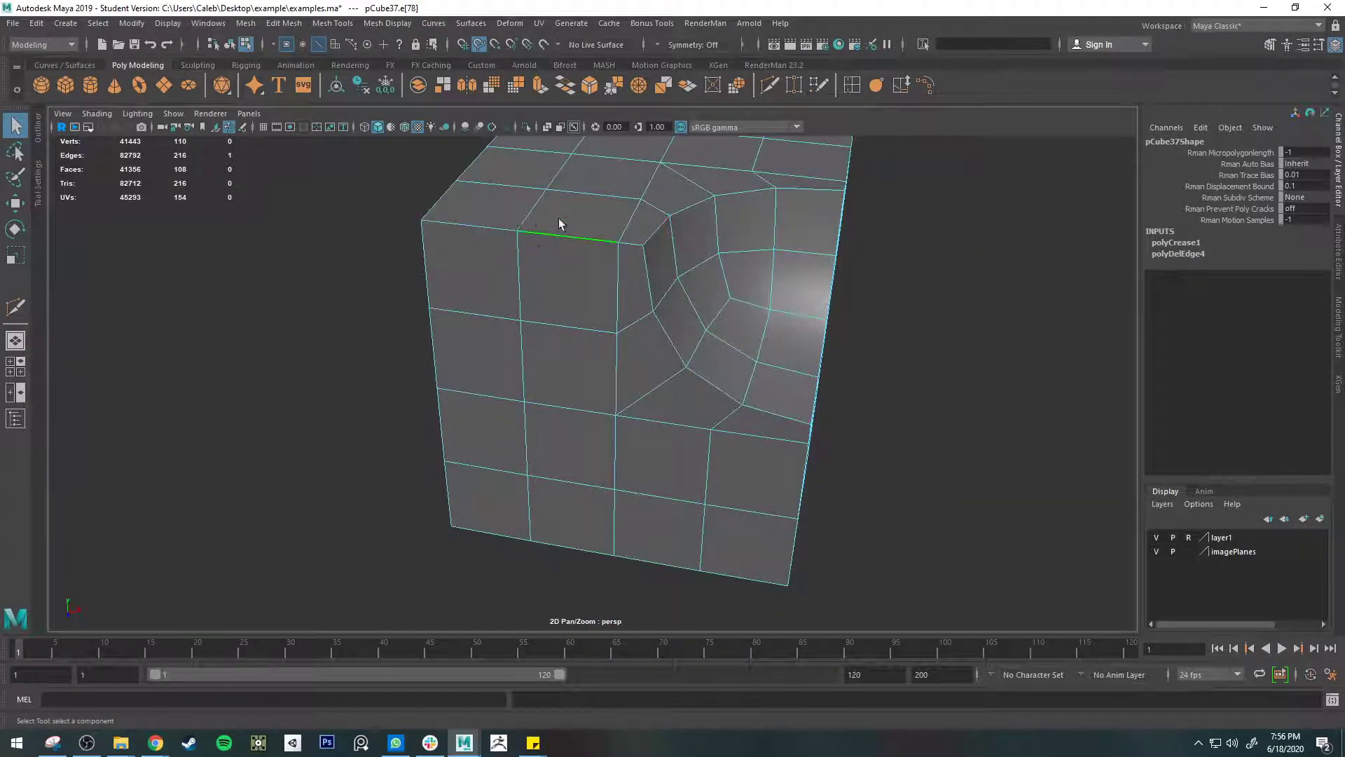
alt+drag(589, 246, 637, 158)
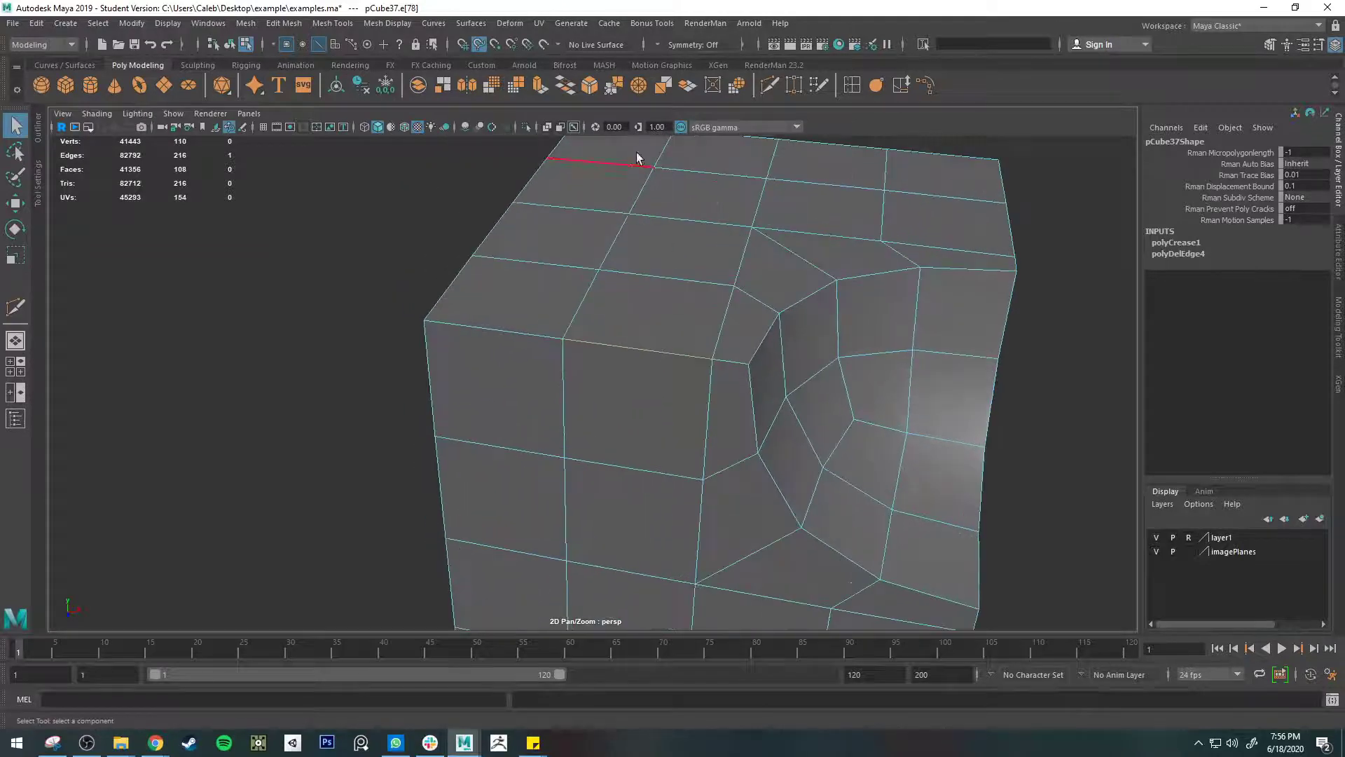
click(590, 85)
alt+drag(708, 267, 720, 332)
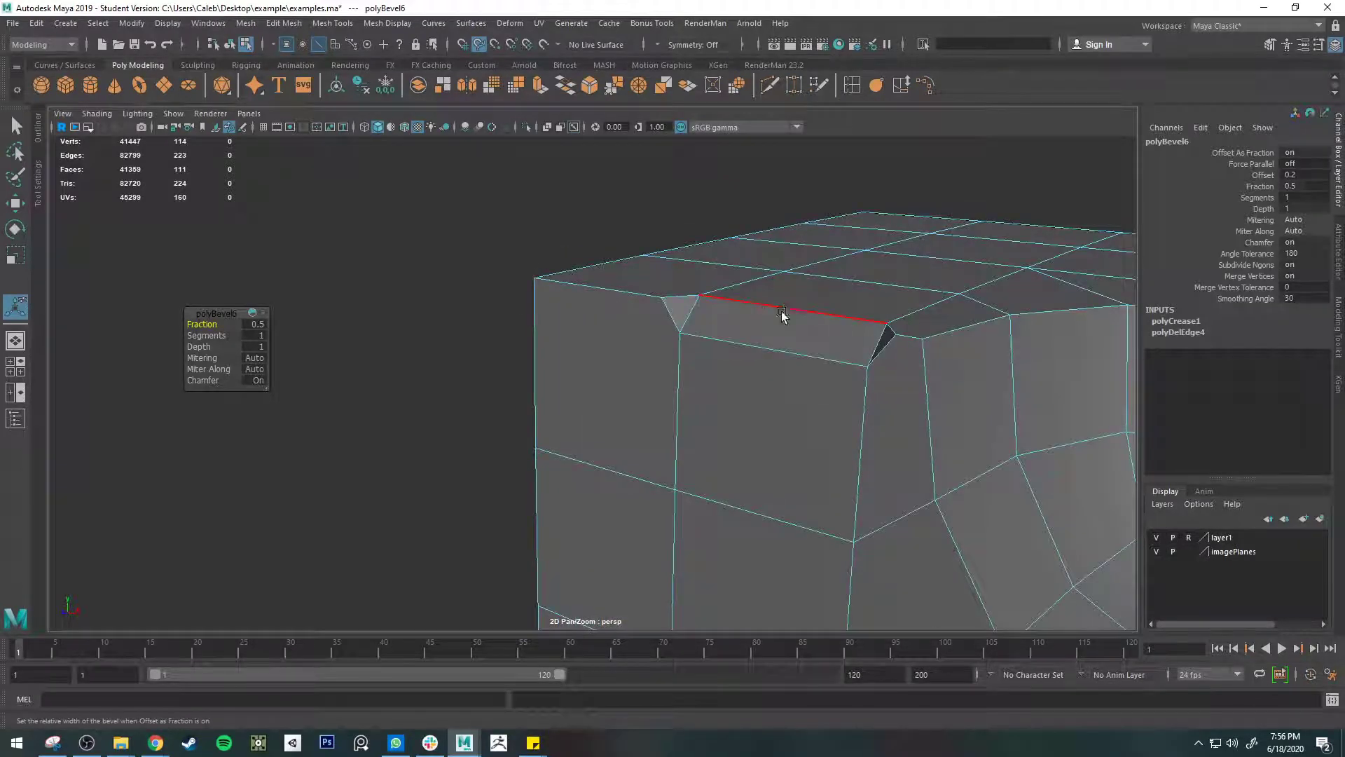
- Raise the bevel's segments to 6 and inspect the rounded profile at the edge's end
drag(212, 337, 221, 336)
alt+drag(607, 353, 553, 363)
mouse_move(198, 335)
mouse_down()
mouse_move(241, 334)
mouse_move(222, 335)
mouse_up()
scroll(686, 291, up, 4)
alt+drag(686, 292, 619, 354)
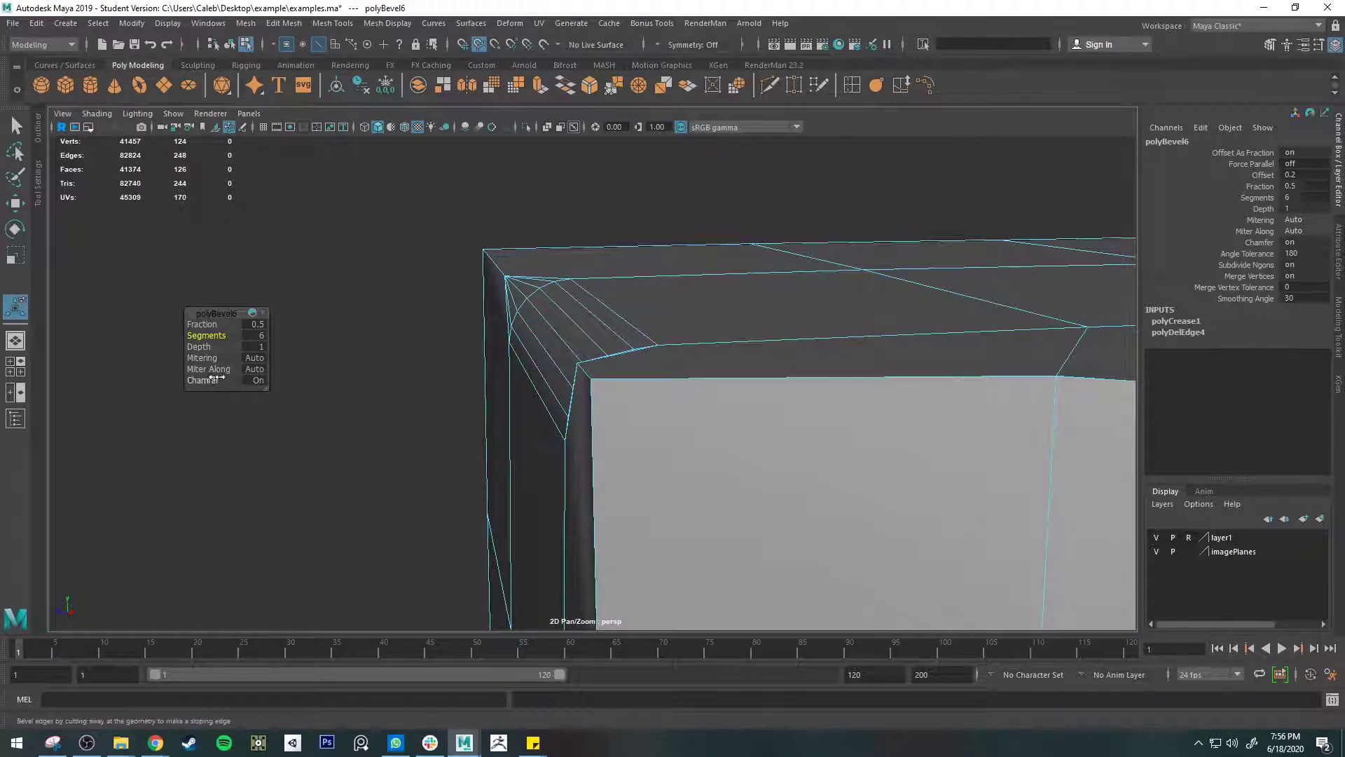
- Set the bevel's segments to 2, try a depth of -1, and restore the depth to 1
mouse_move(204, 335)
mouse_down()
mouse_move(160, 325)
mouse_move(211, 348)
mouse_up()
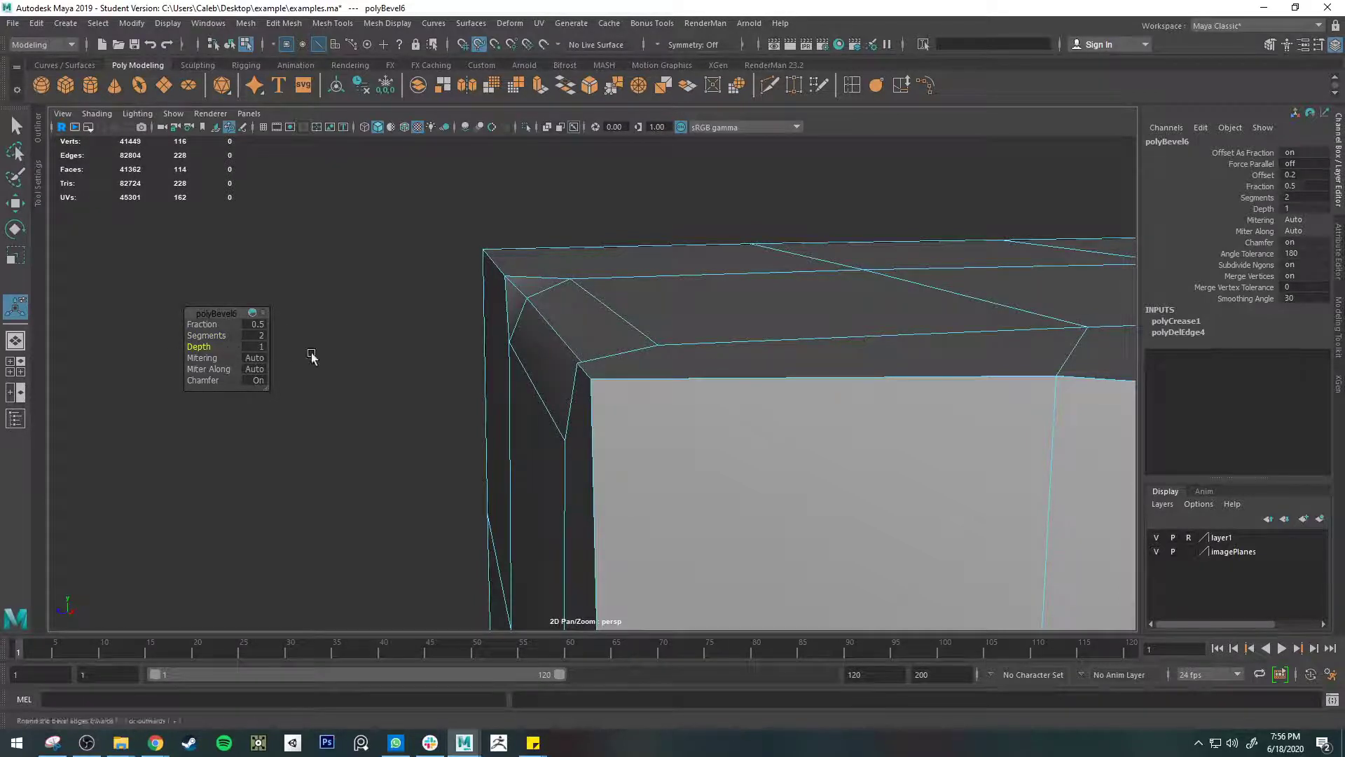
drag(312, 357, 239, 353)
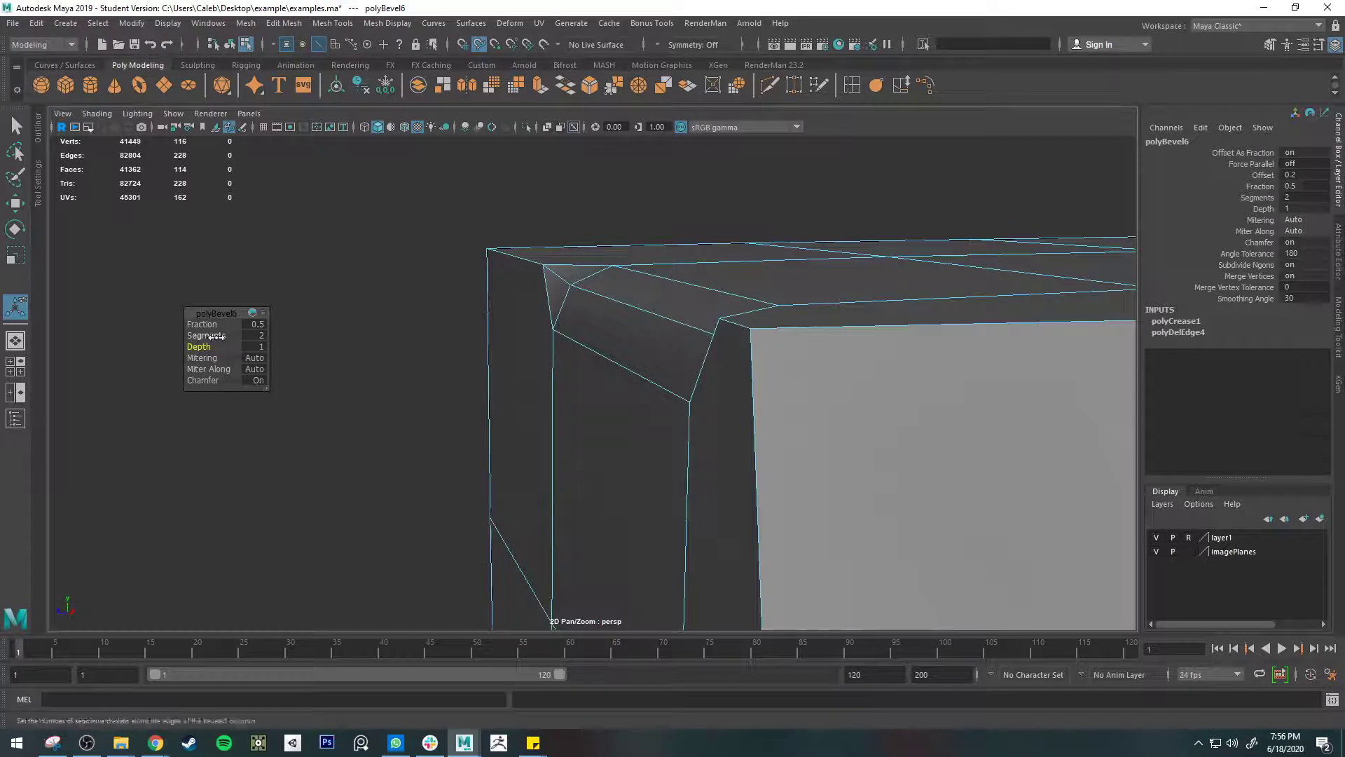
mouse_move(198, 346)
mouse_down()
mouse_move(167, 346)
mouse_move(227, 346)
mouse_move(196, 340)
mouse_up()
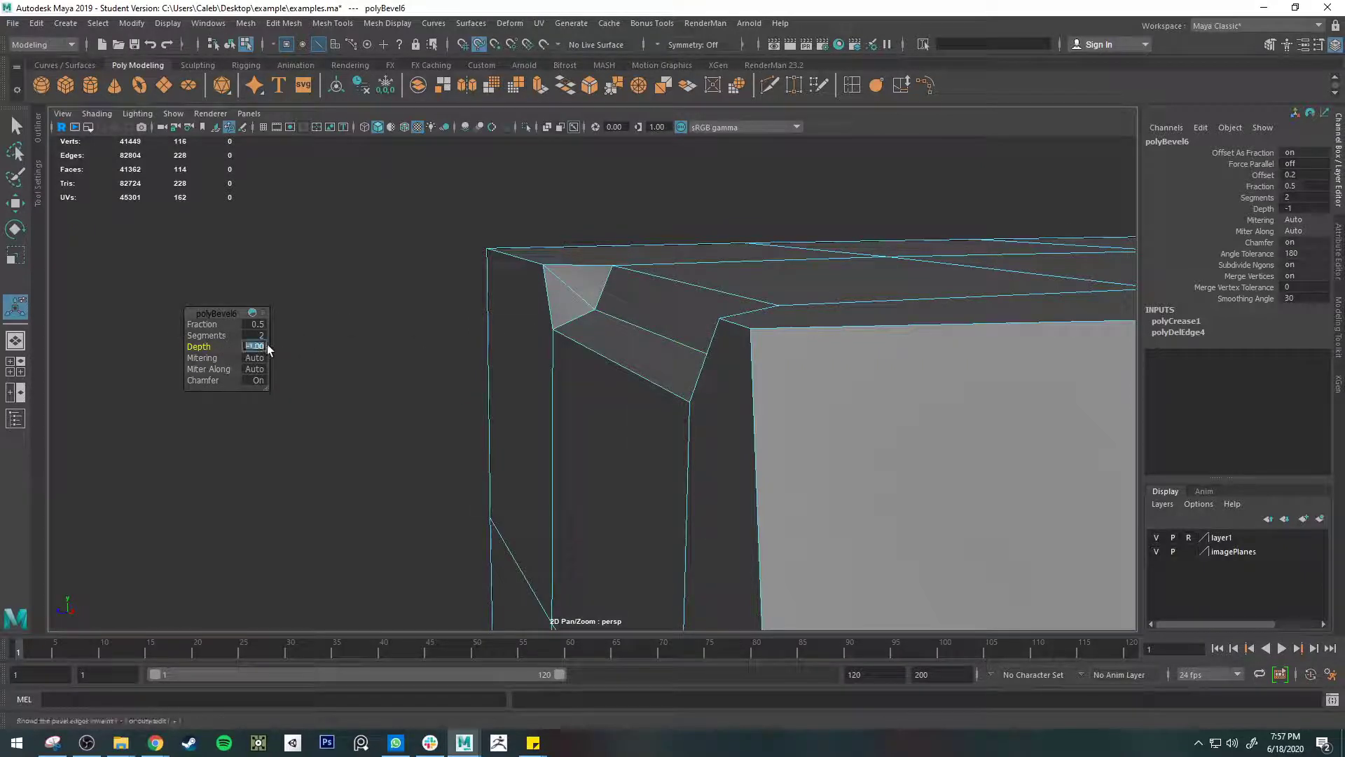
text(1)
key(Return)
alt+drag(379, 365, 382, 369)
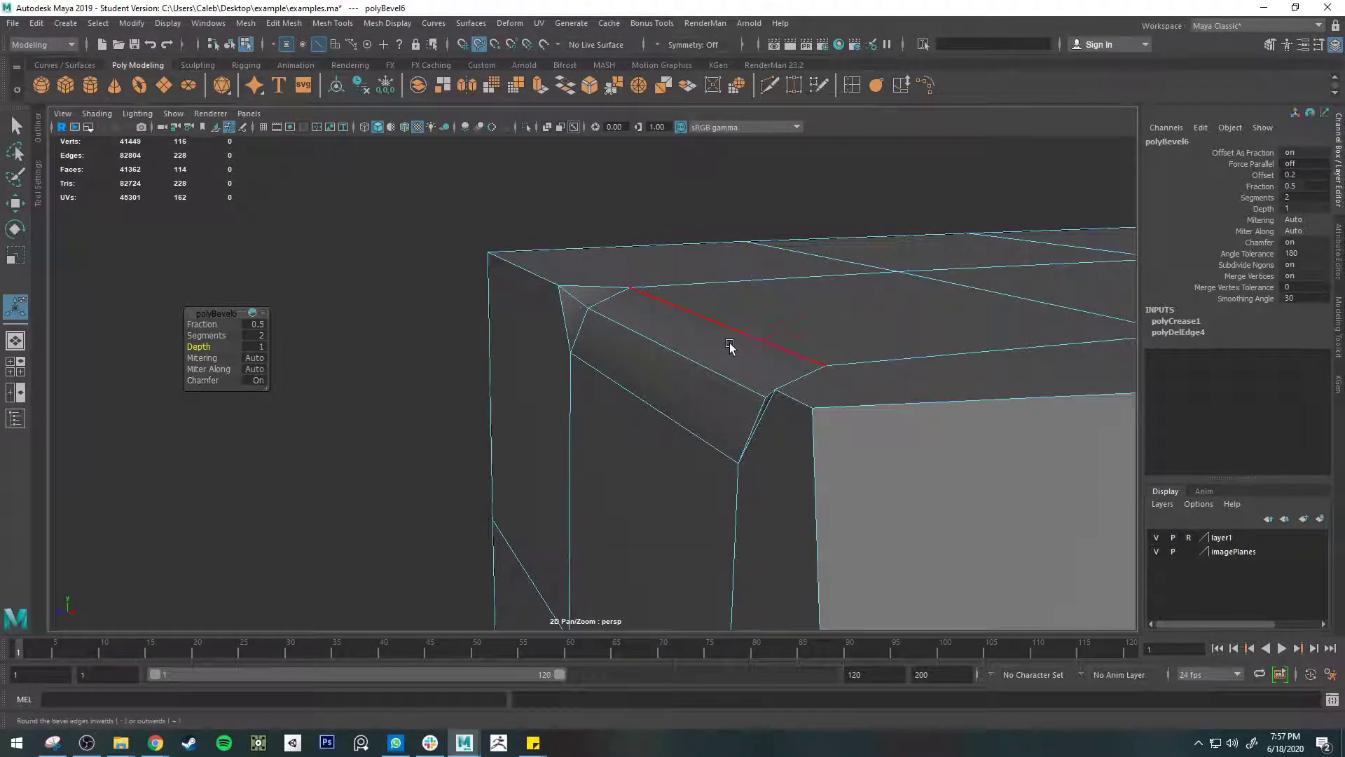
- Turn the bevel's chamfer off to inspect the corner, and turn it back on with 7 segments
drag(204, 382, 138, 380)
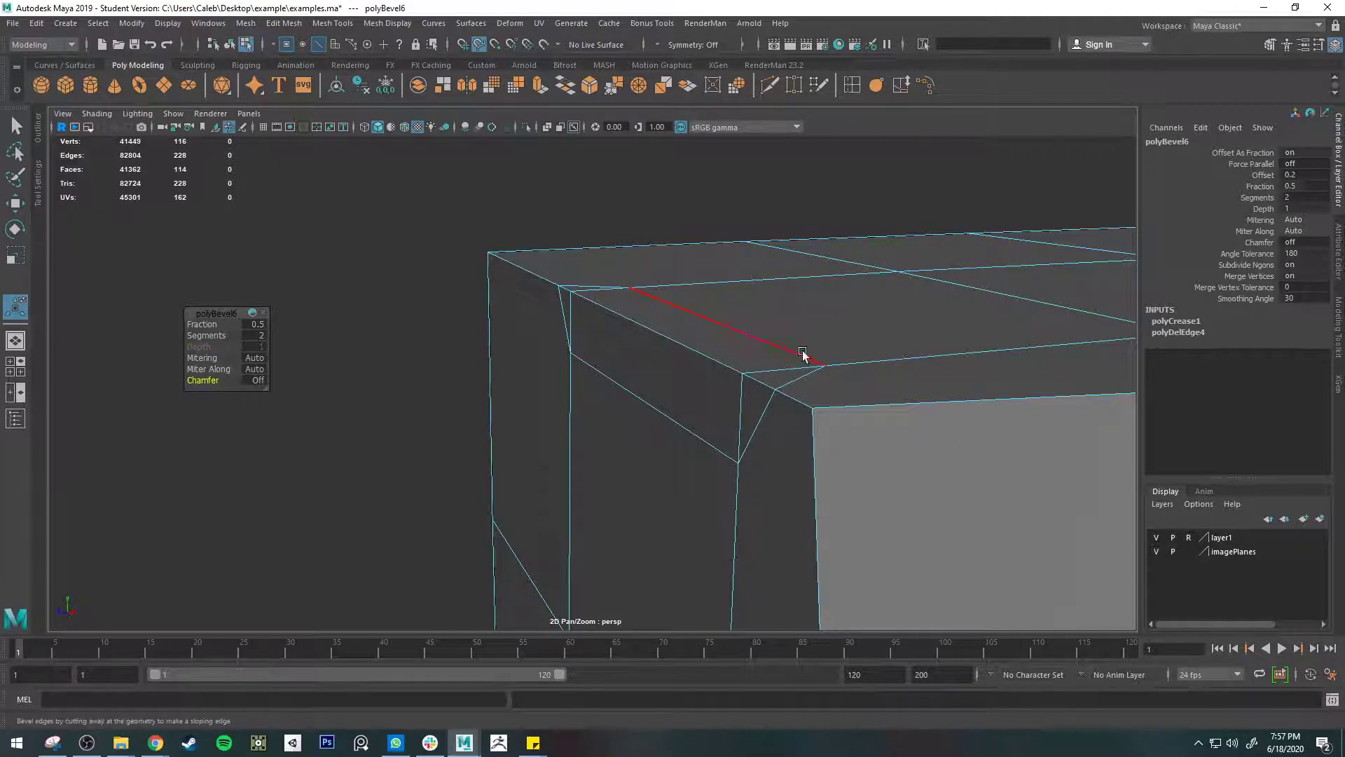
alt+drag(802, 354, 715, 375)
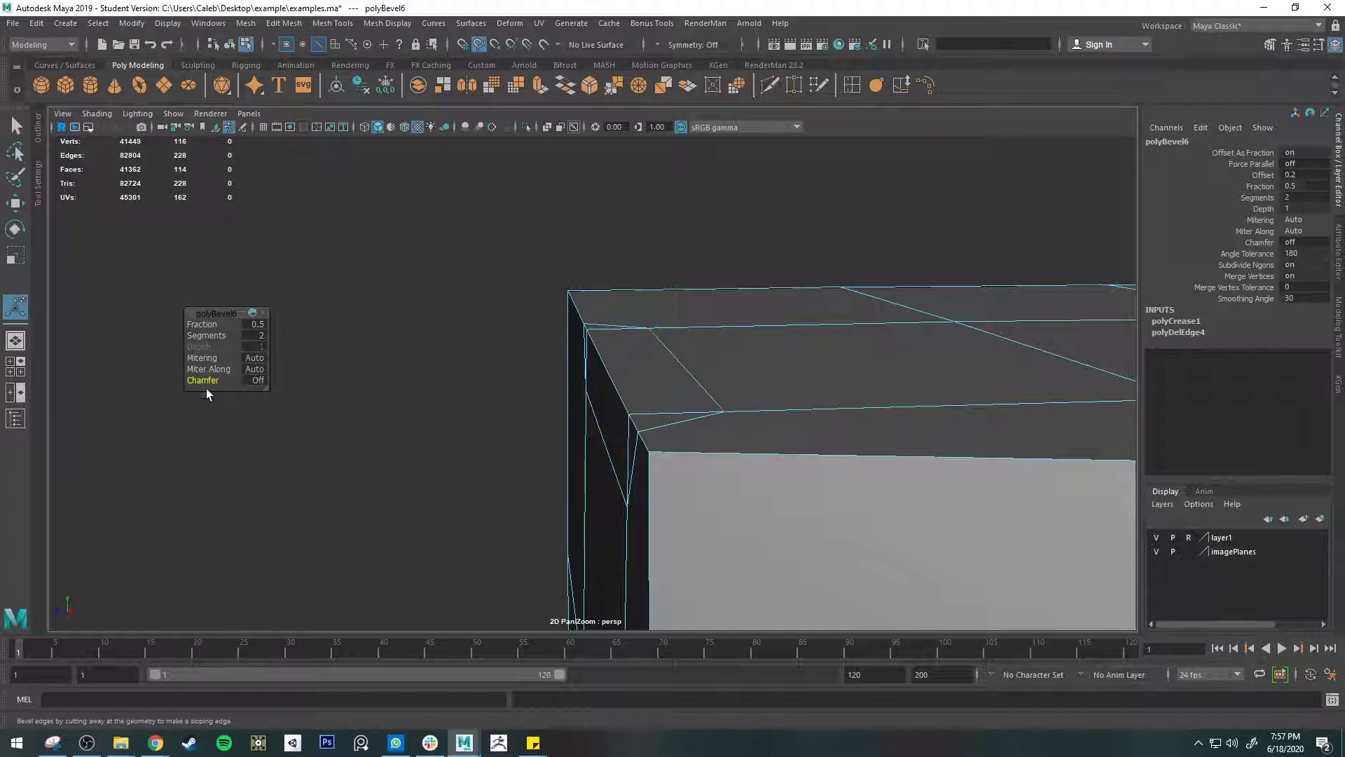
drag(197, 379, 252, 333)
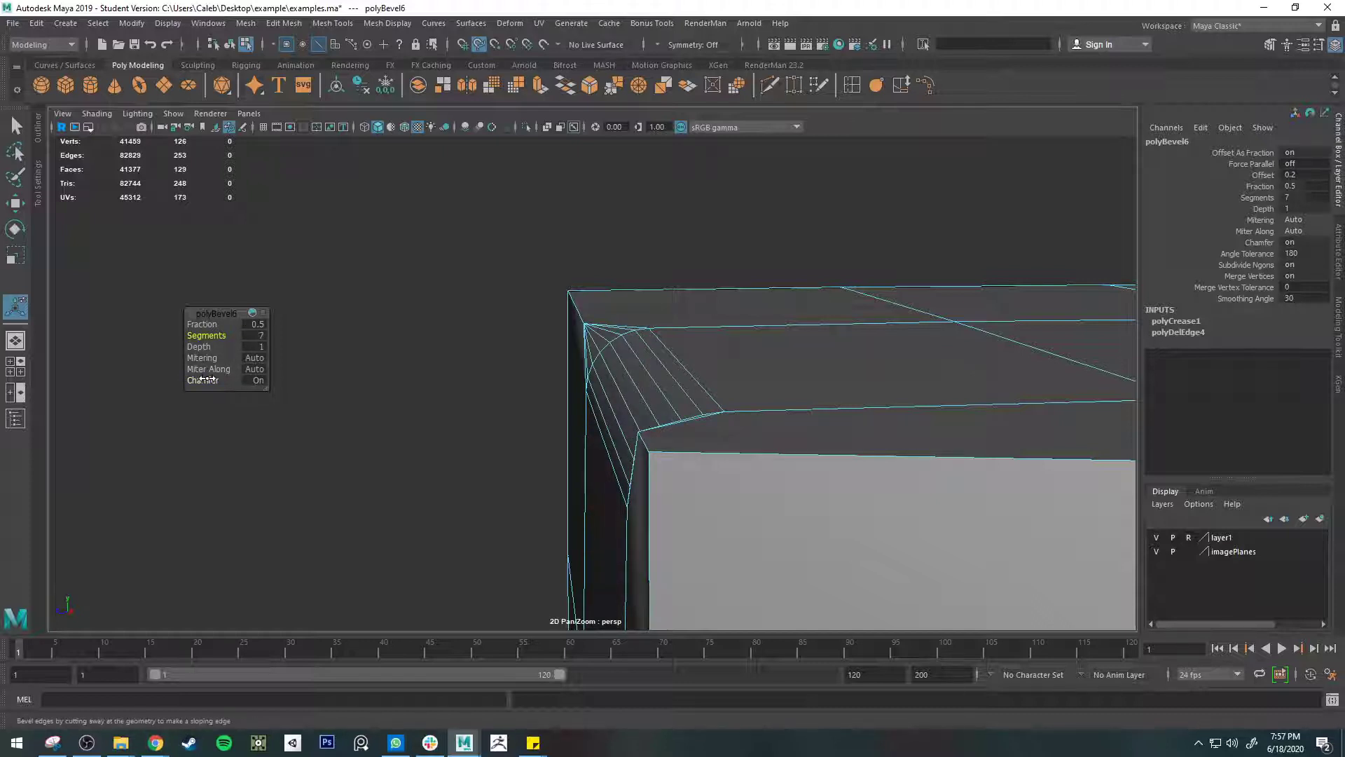
- Compare the 7-segment bevel with chamfer off and with chamfer on again
drag(210, 379, 165, 375)
alt+drag(630, 345, 406, 389)
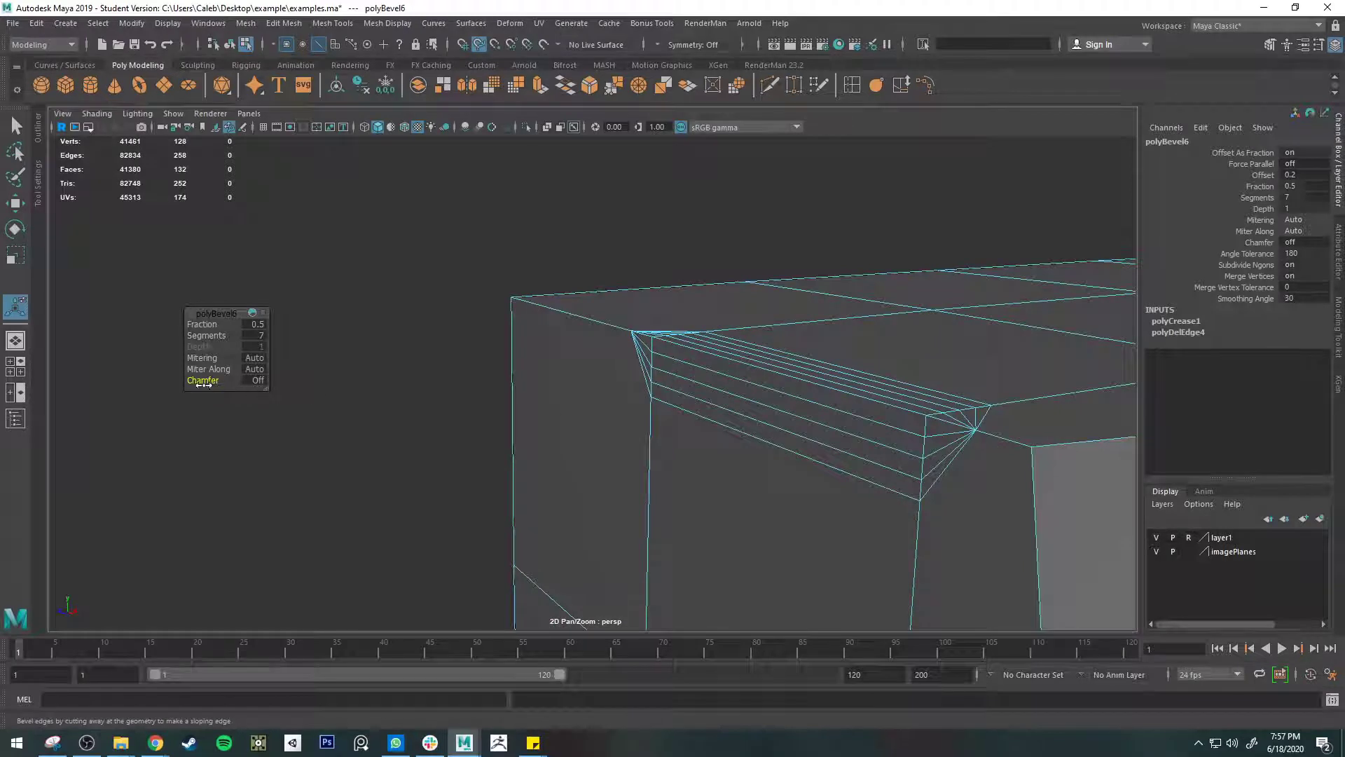
drag(204, 383, 354, 378)
mouse_move(630, 389)
alt+mouse_down()
mouse_move(741, 397)
mouse_move(645, 399)
alt+mouse_up()
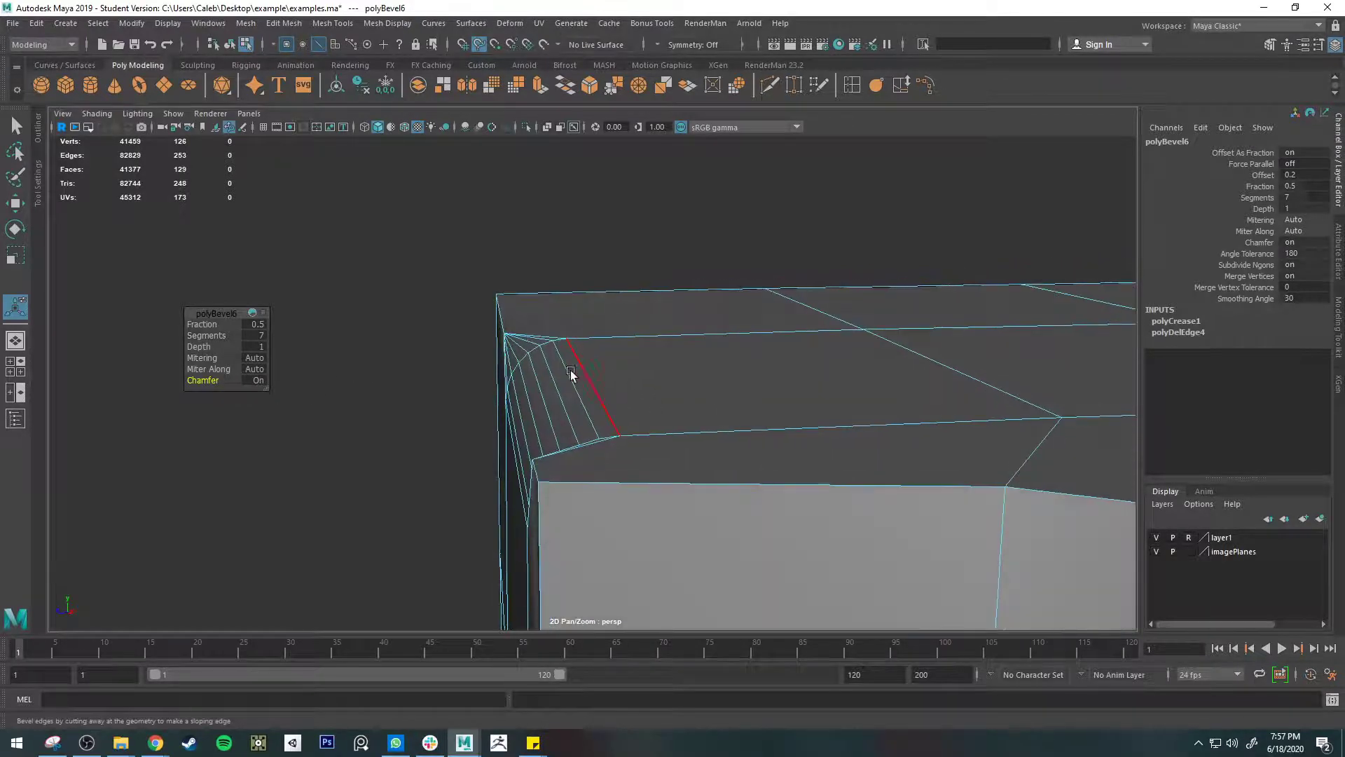
- Set the bevel's depth to 0 and examine the bevelled edge from several angles
click(263, 346)
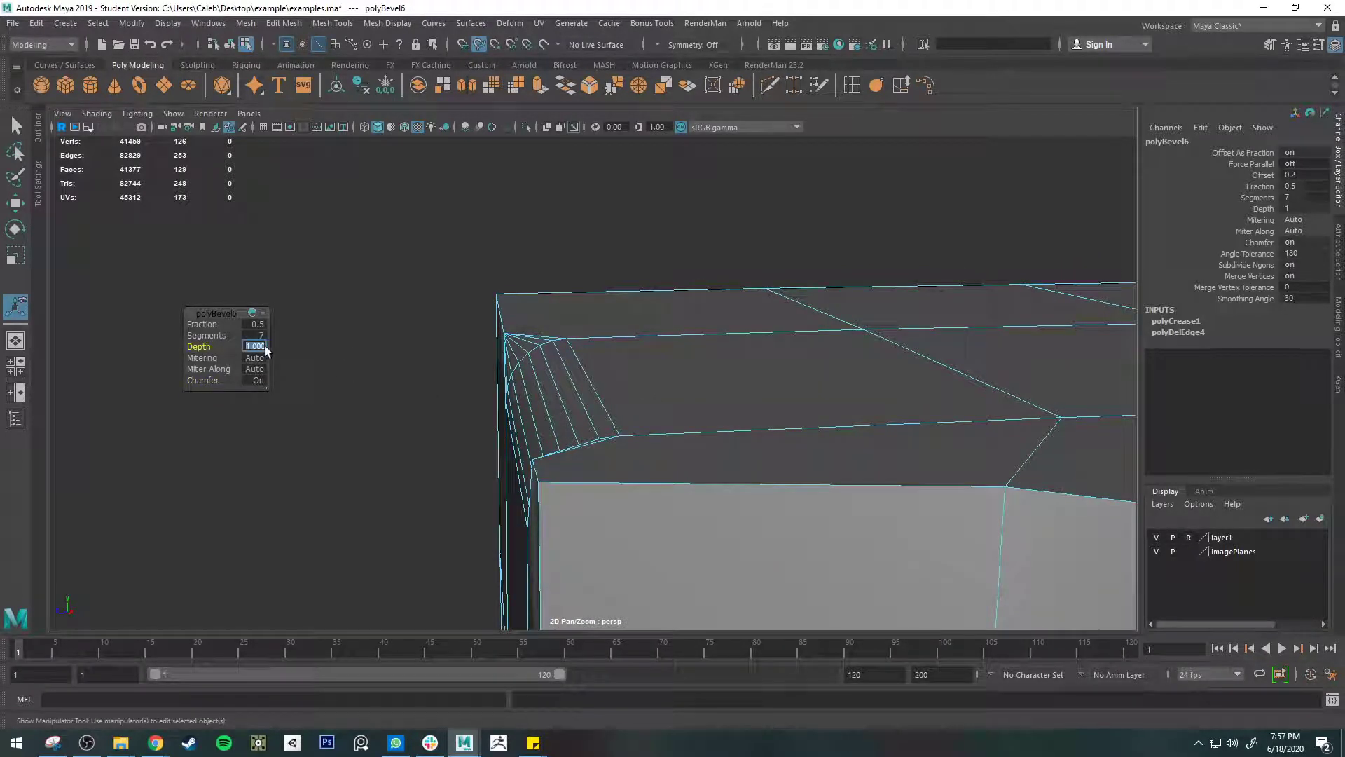
key(Return)
alt+drag(589, 400, 656, 452)
alt+drag(637, 396, 662, 434)
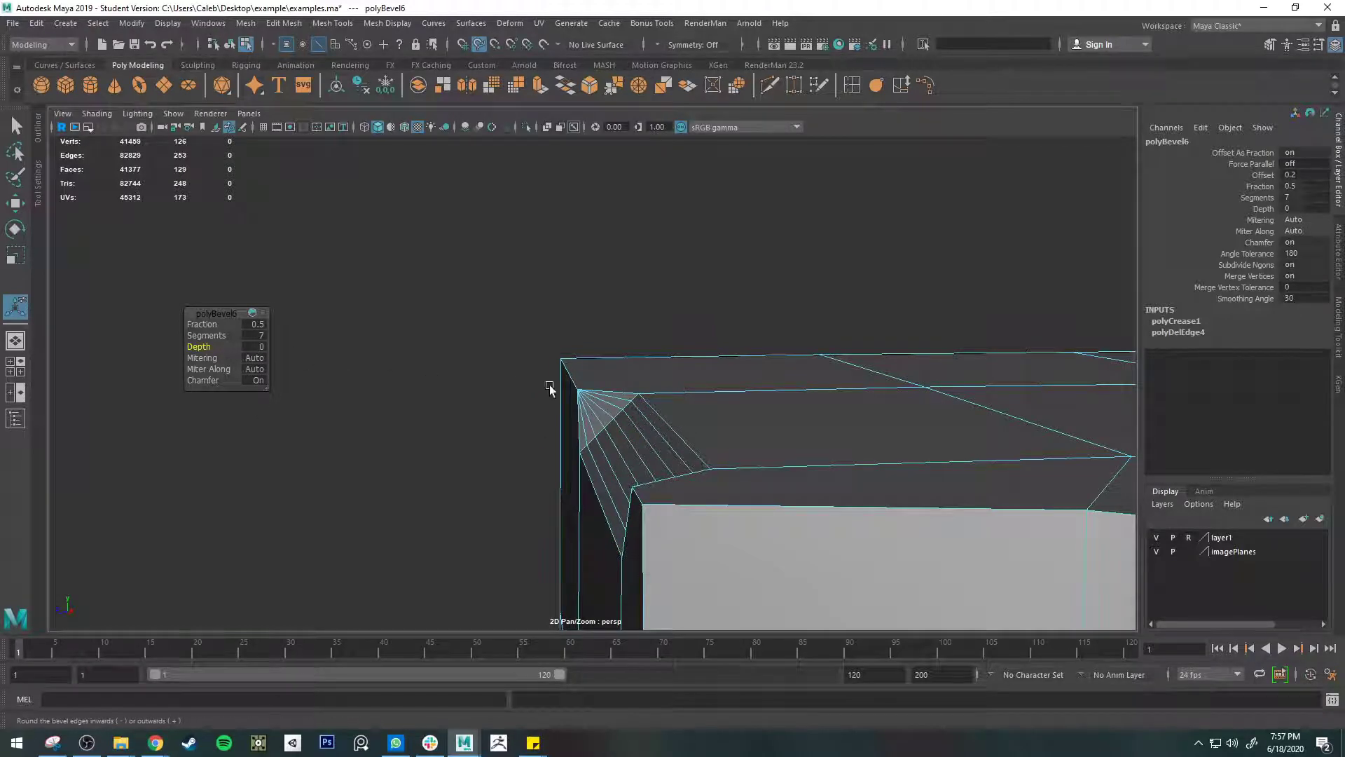
alt+drag(622, 369, 664, 371)
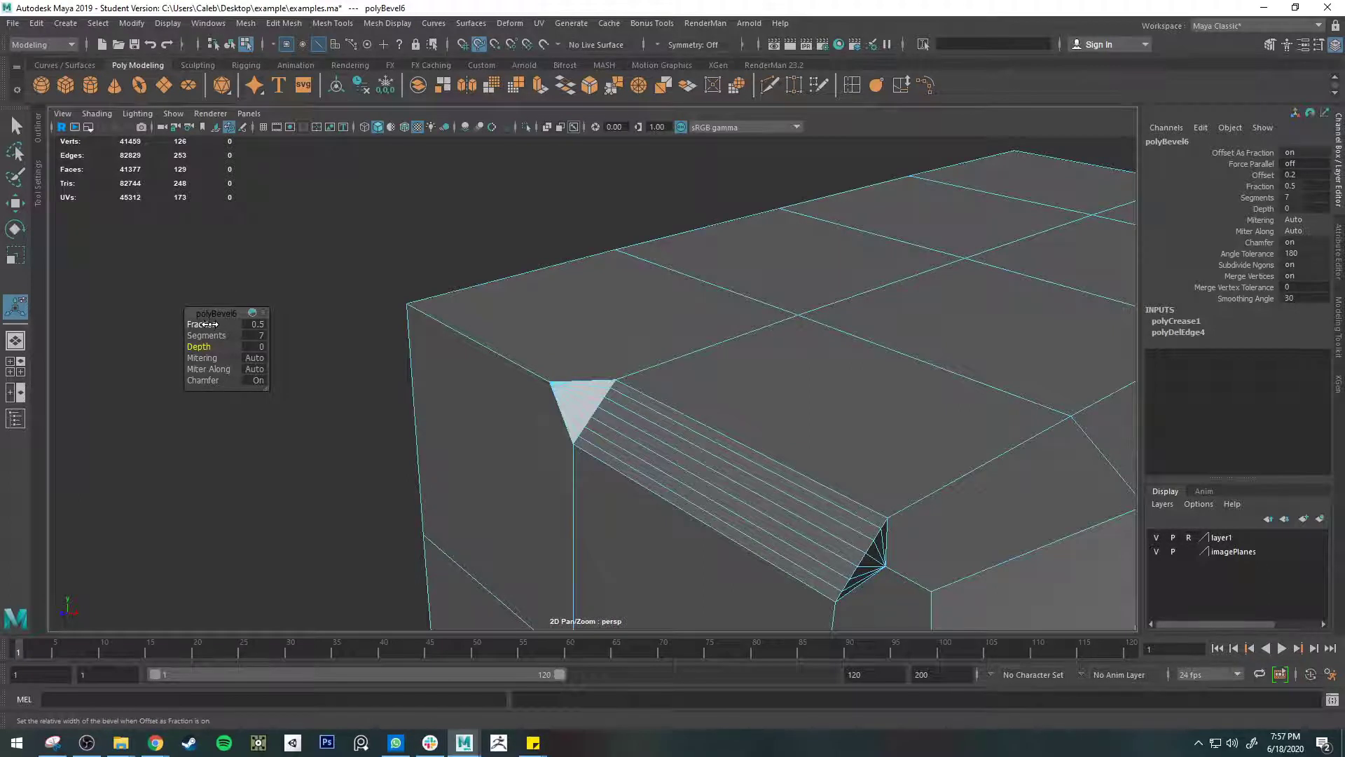
- Try other bevel fractions such as 0.409, and undo all the bevel adjustments and the bevel itself
mouse_move(205, 324)
mouse_down()
mouse_move(11, 315)
mouse_move(486, 303)
mouse_move(4, 331)
mouse_move(245, 324)
mouse_move(213, 317)
mouse_up()
key(ctrl+z)
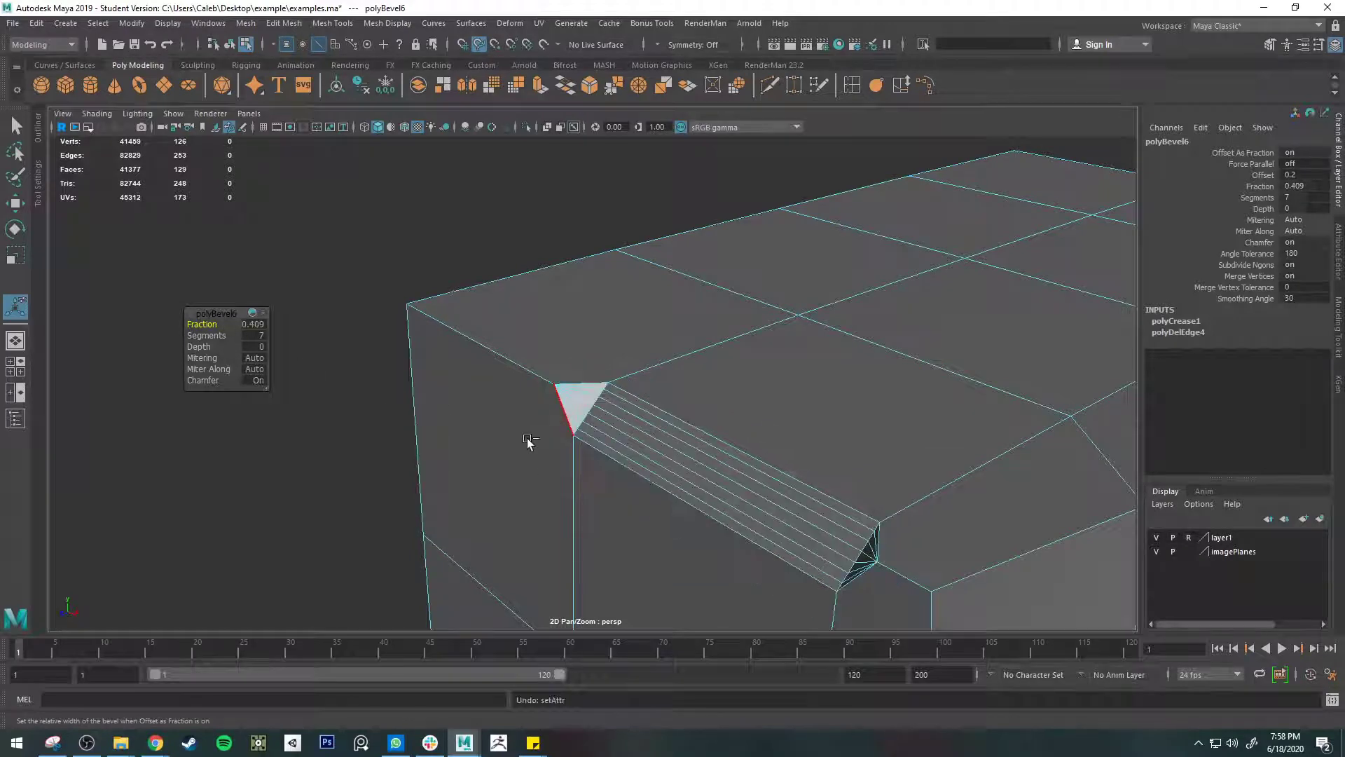
alt+drag(528, 445, 587, 365)
key(ctrl+z)
key(ctrl+z)
key(ctrl+z)
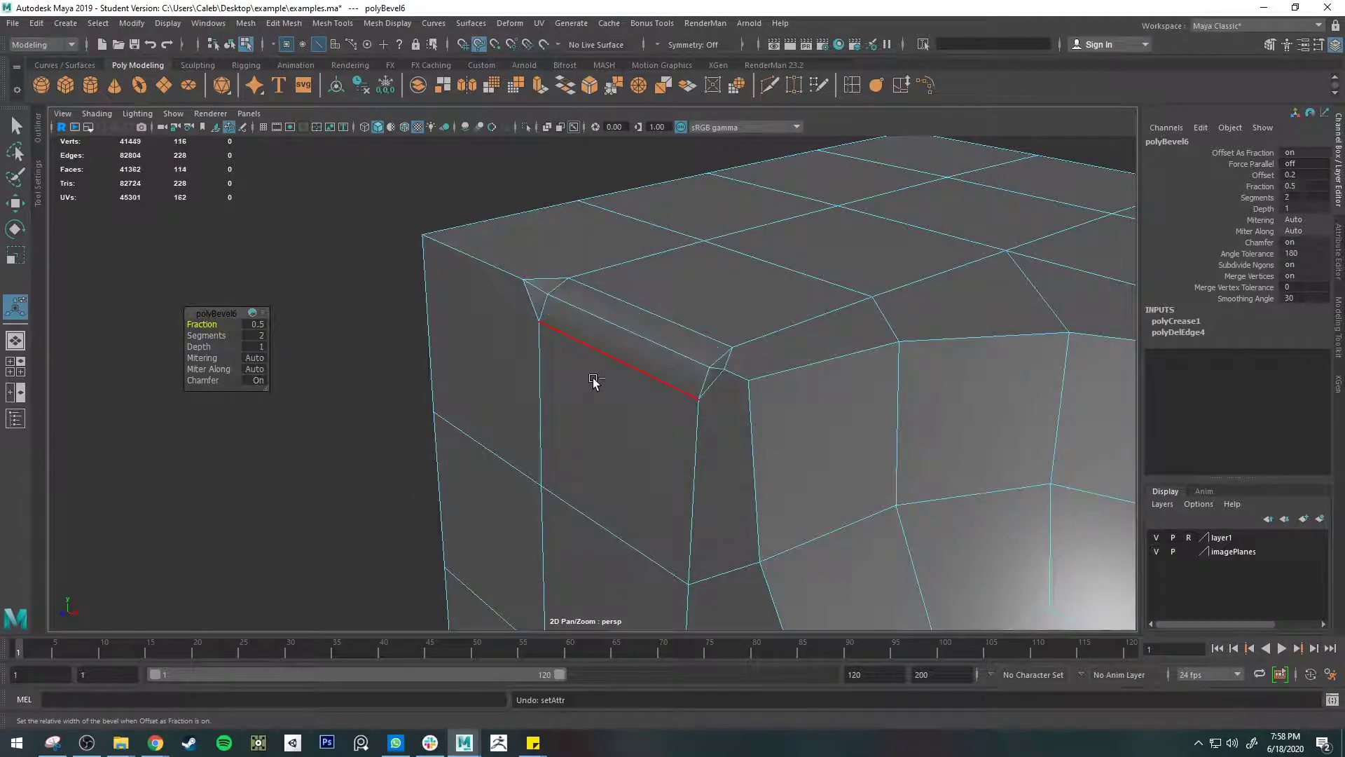
key(ctrl+z)
key(ctrl+z)
key(ctrl+z)
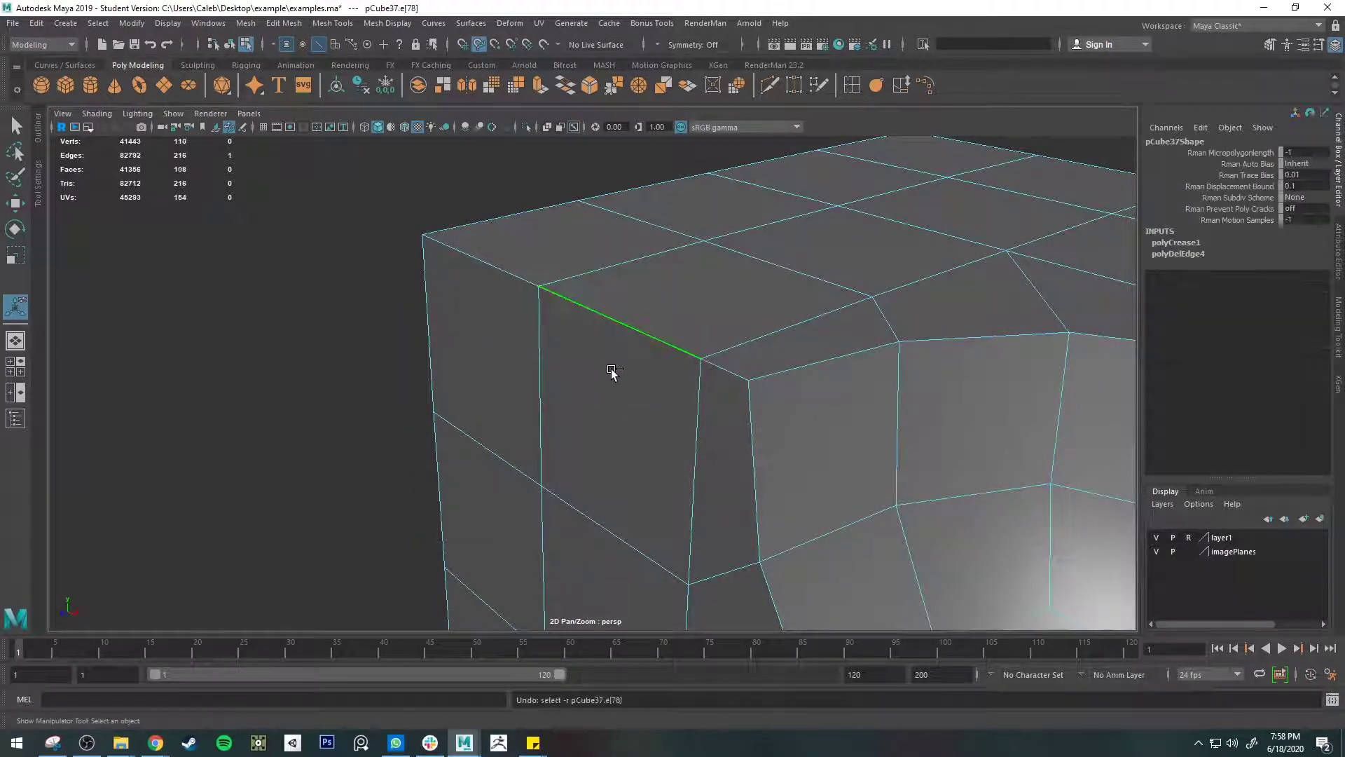
- Bevel the still-selected top edge segment again with the default settings and inspect the corner faces at its ends
alt+drag(612, 372, 742, 420)
key(q)
alt+drag(565, 345, 529, 334)
scroll(544, 318, up, 3)
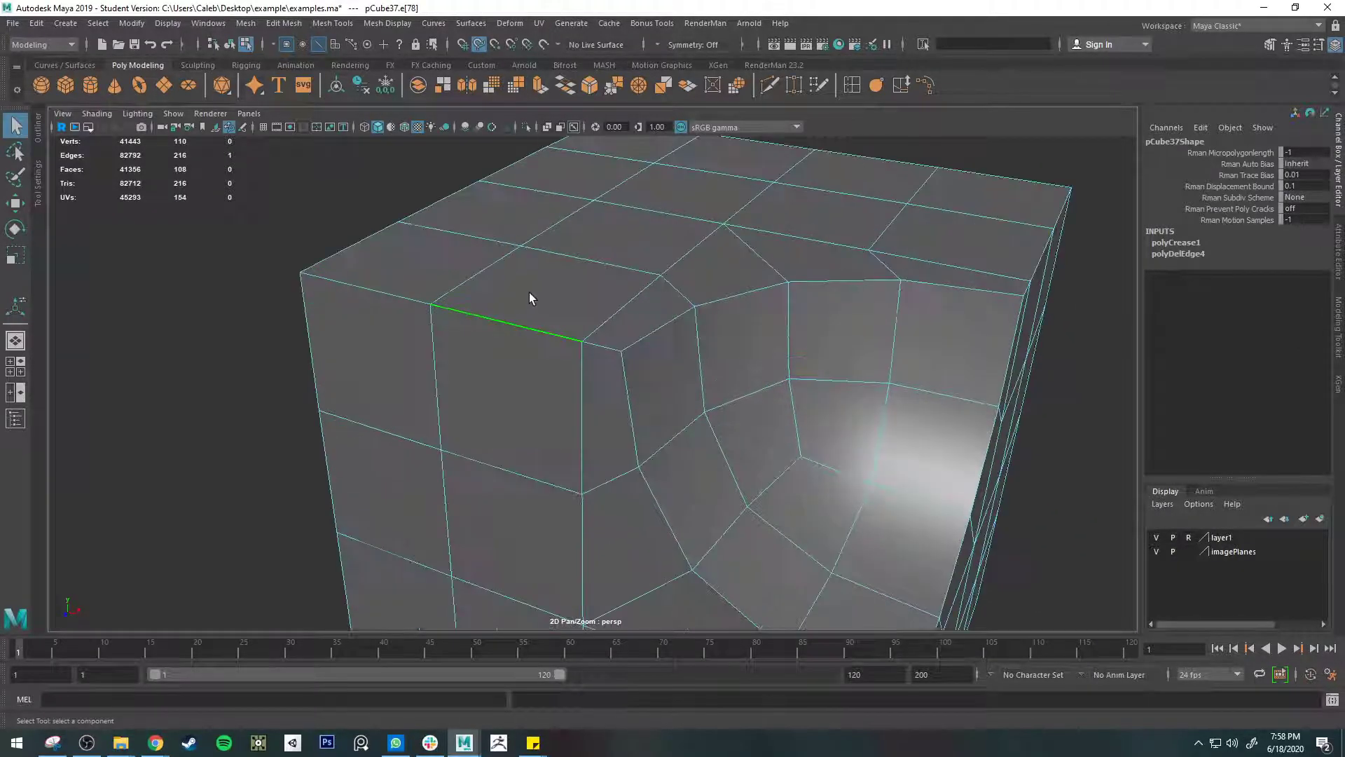
alt+middle_drag(528, 293, 669, 326)
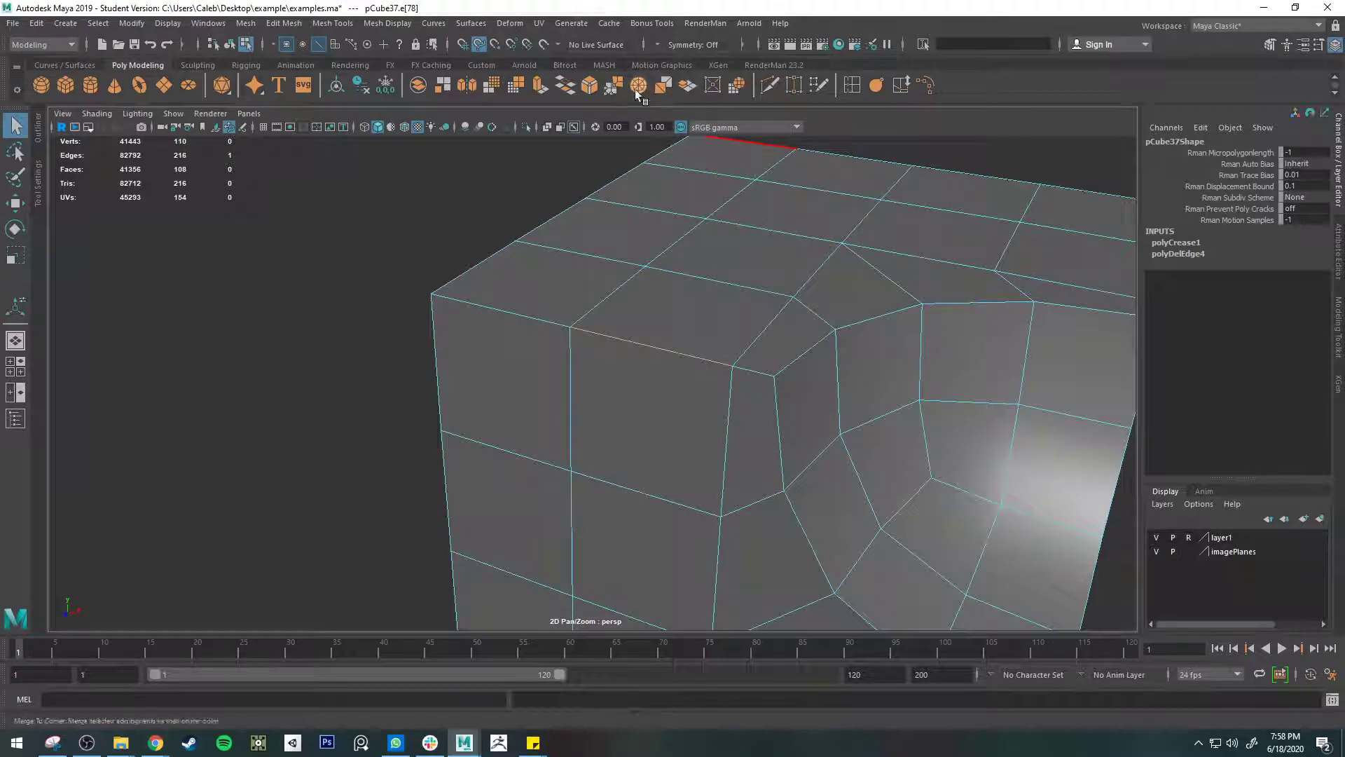
click(595, 86)
alt+drag(757, 376, 775, 471)
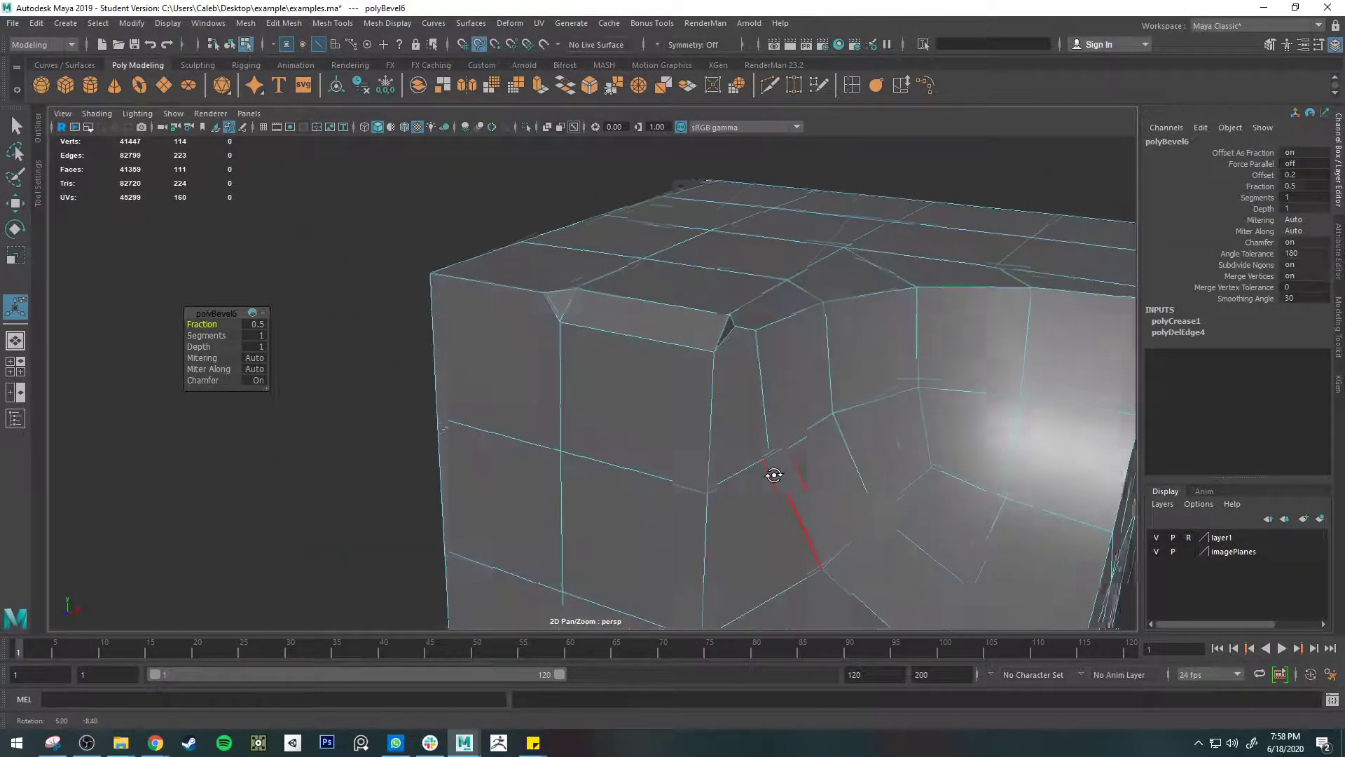
scroll(551, 295, up, 5)
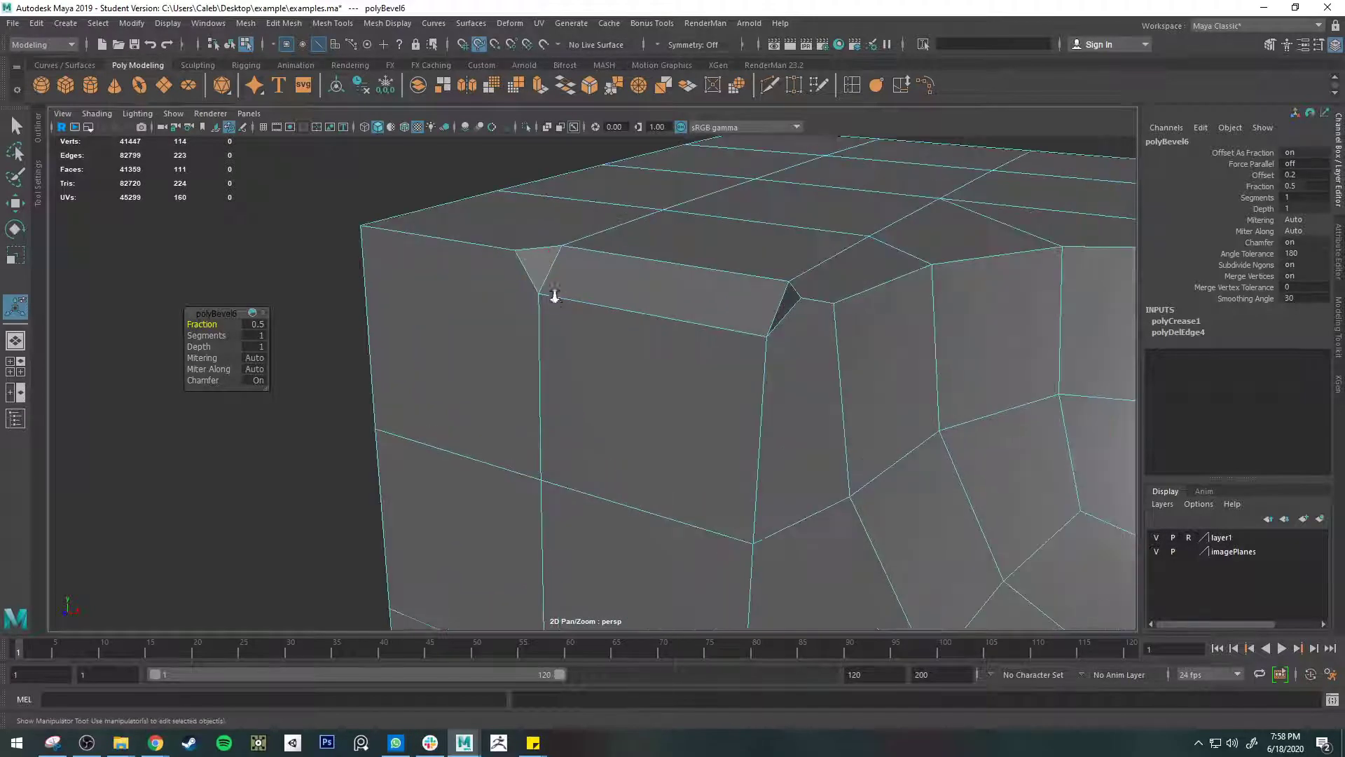
alt+middle_drag(550, 231, 609, 331)
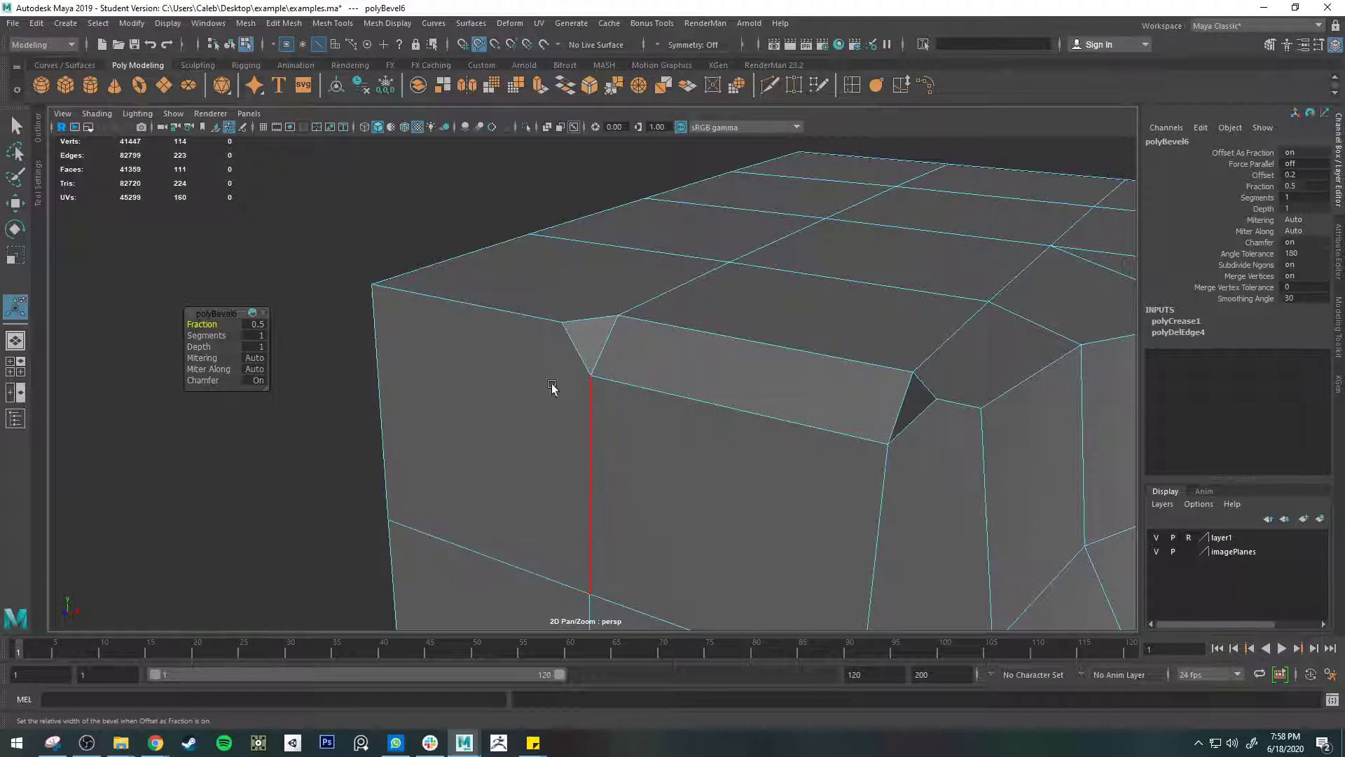
alt+drag(529, 359, 535, 372)
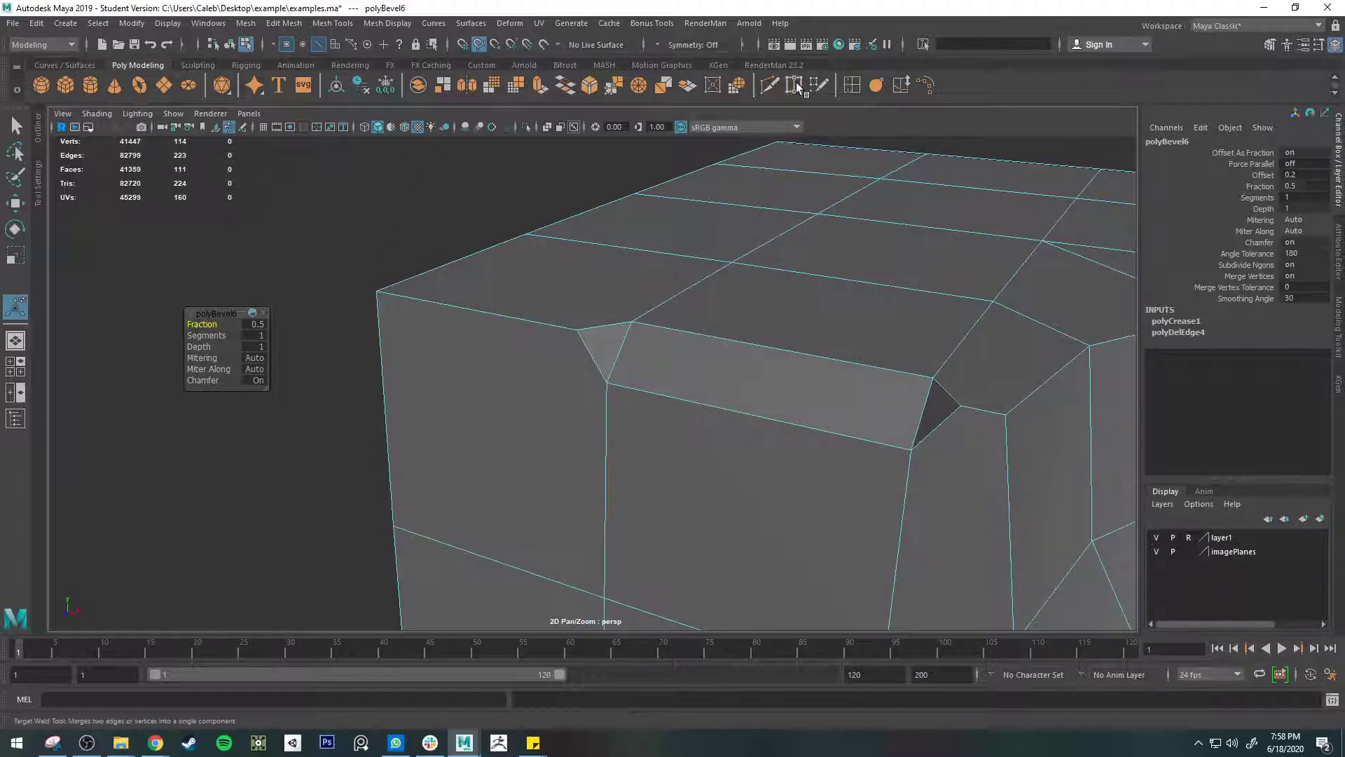
- Try inserting edge loops on the side face below the bevelled segment and across the top face, and preview them smoothed
click(850, 94)
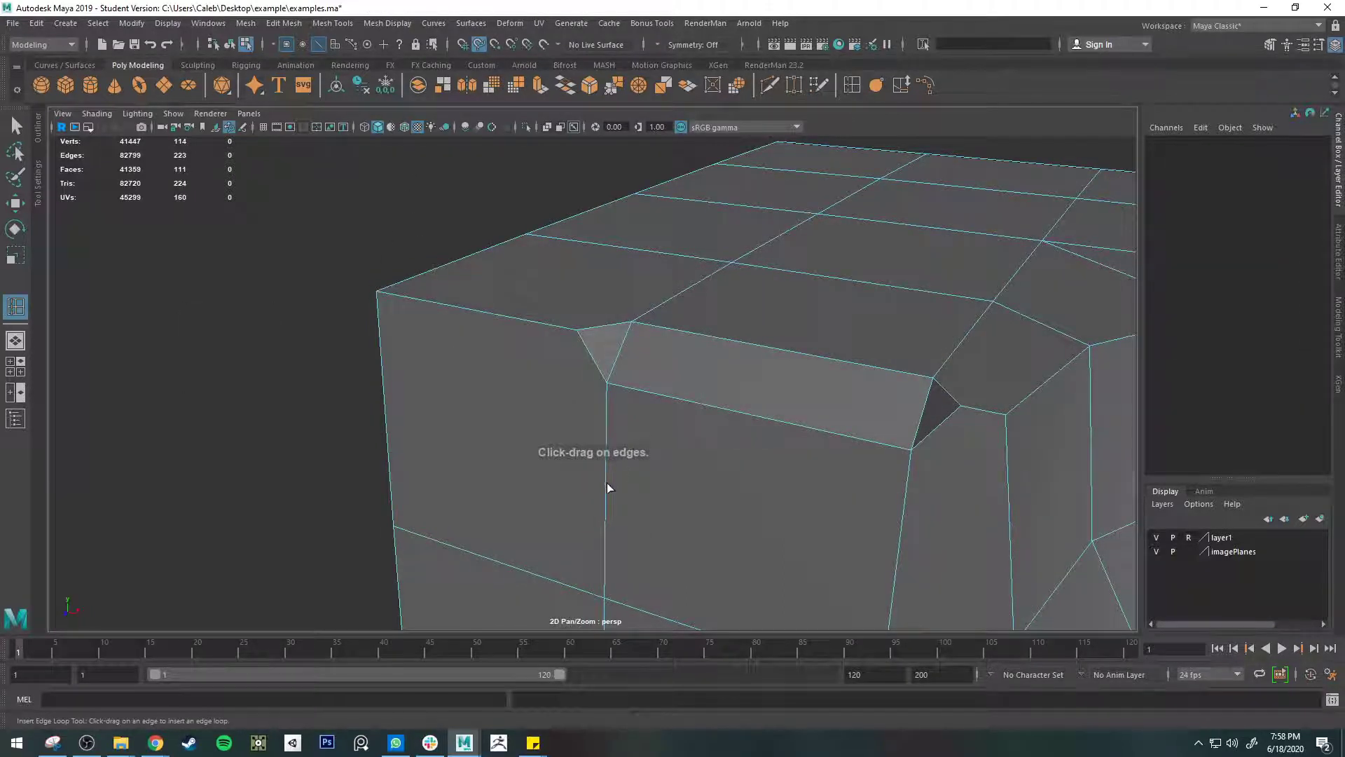
drag(607, 482, 621, 498)
alt+drag(620, 498, 860, 410)
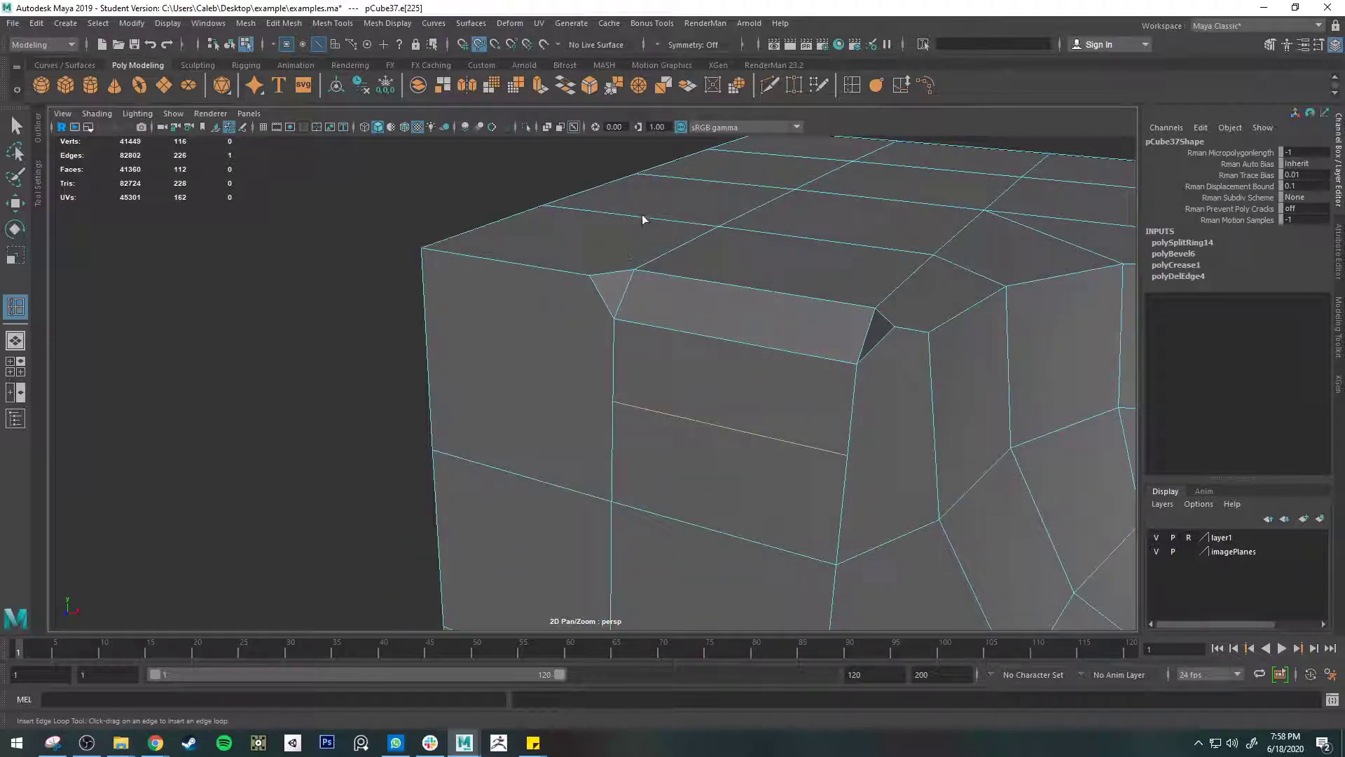
click(597, 214)
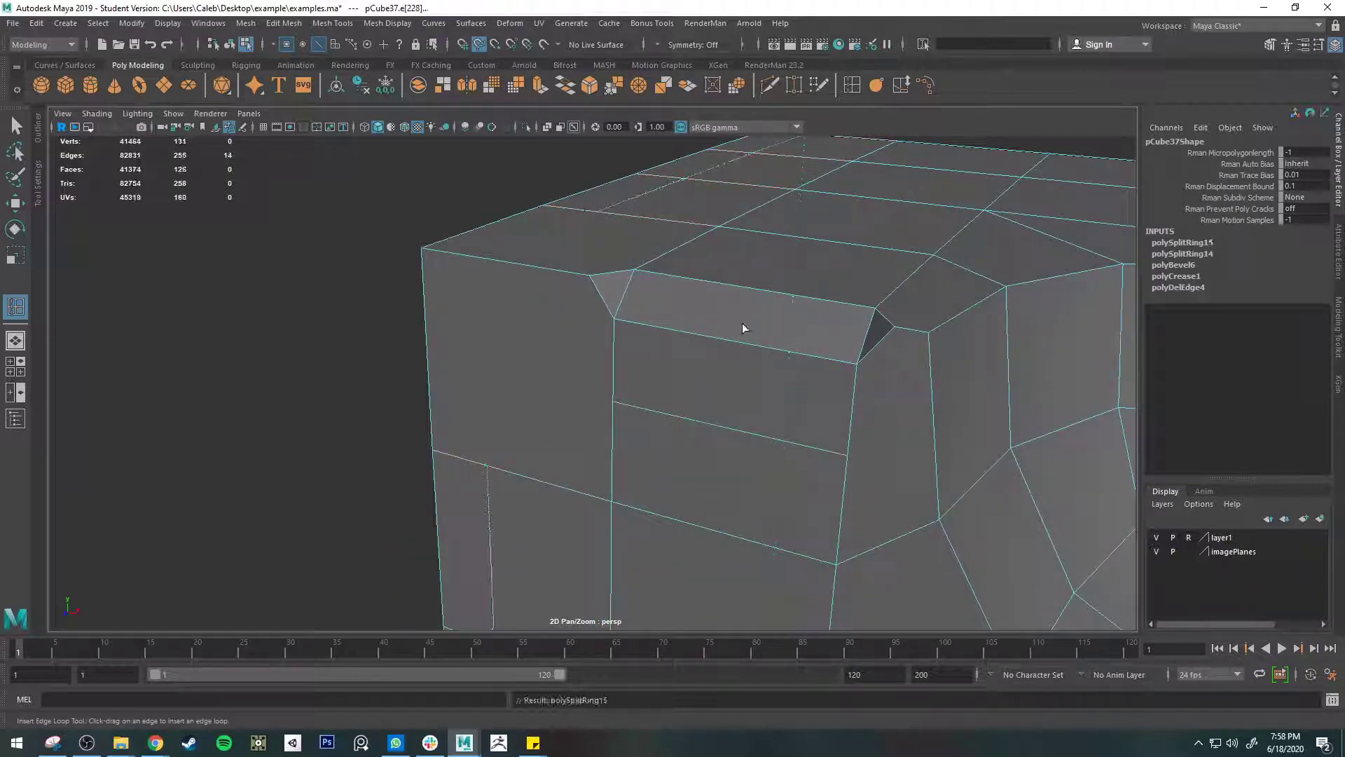
click(817, 408)
key(3)
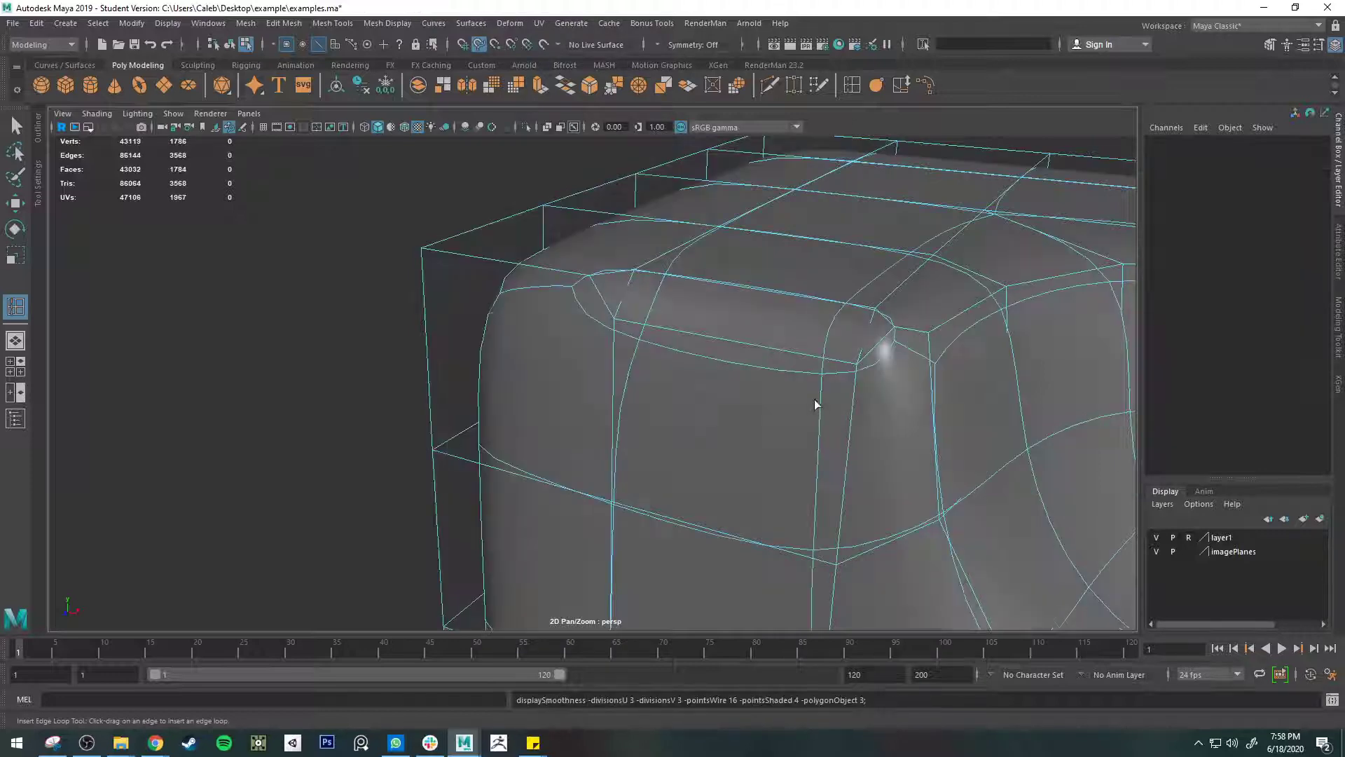
key(q)
right_drag(662, 336, 711, 288)
alt+drag(445, 392, 414, 438)
mouse_move(719, 385)
alt+mouse_down()
mouse_move(686, 385)
mouse_move(707, 396)
alt+mouse_up()
- Undo the inserted edge loops and the bevel on the top edge segment
key(ctrl+z)
key(ctrl+z)
key(ctrl+z)
key(ctrl+z)
key(ctrl+z)
scroll(809, 436, down, 2)
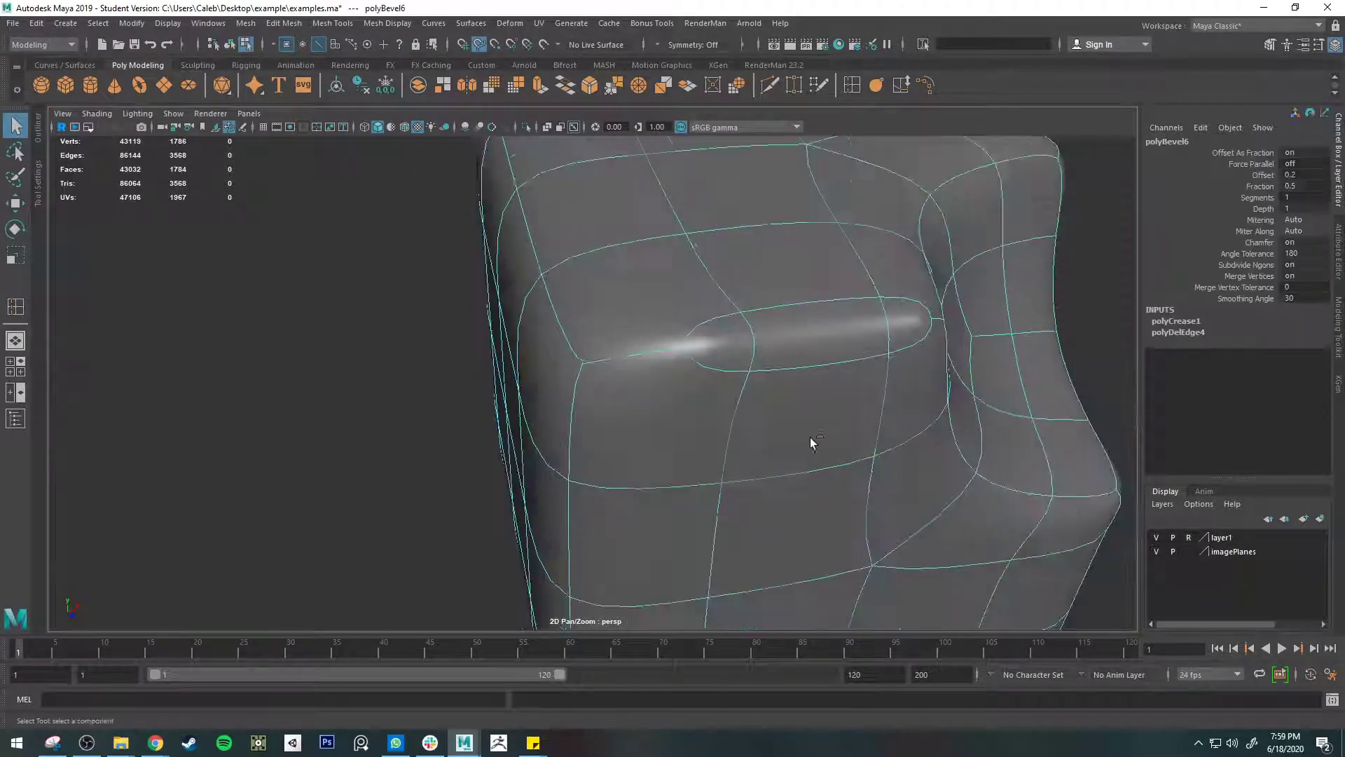
alt+drag(810, 437, 709, 368)
key(ctrl+z)
key(ctrl+z)
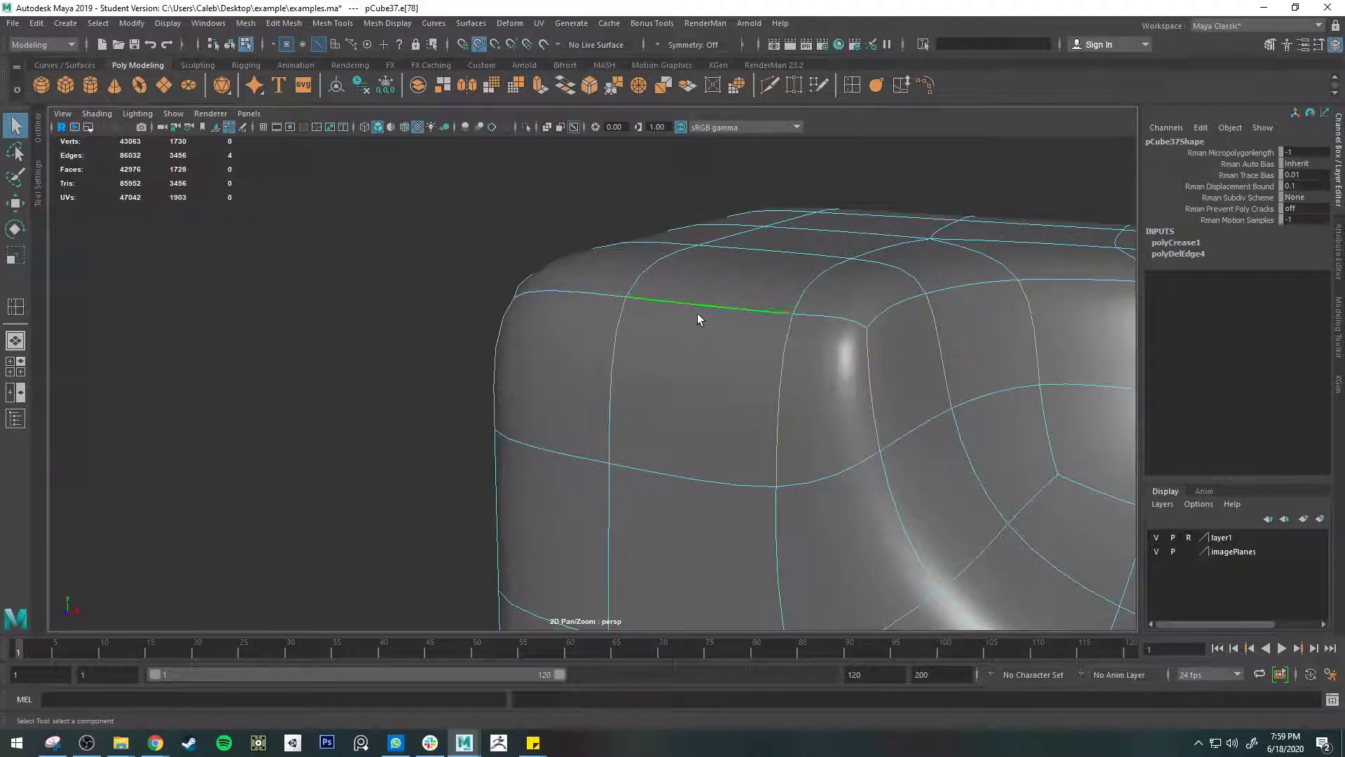
- Return to the unsmoothed display and bevel the selected top edge segment again with the default settings
key(1)
alt+drag(846, 194, 819, 216)
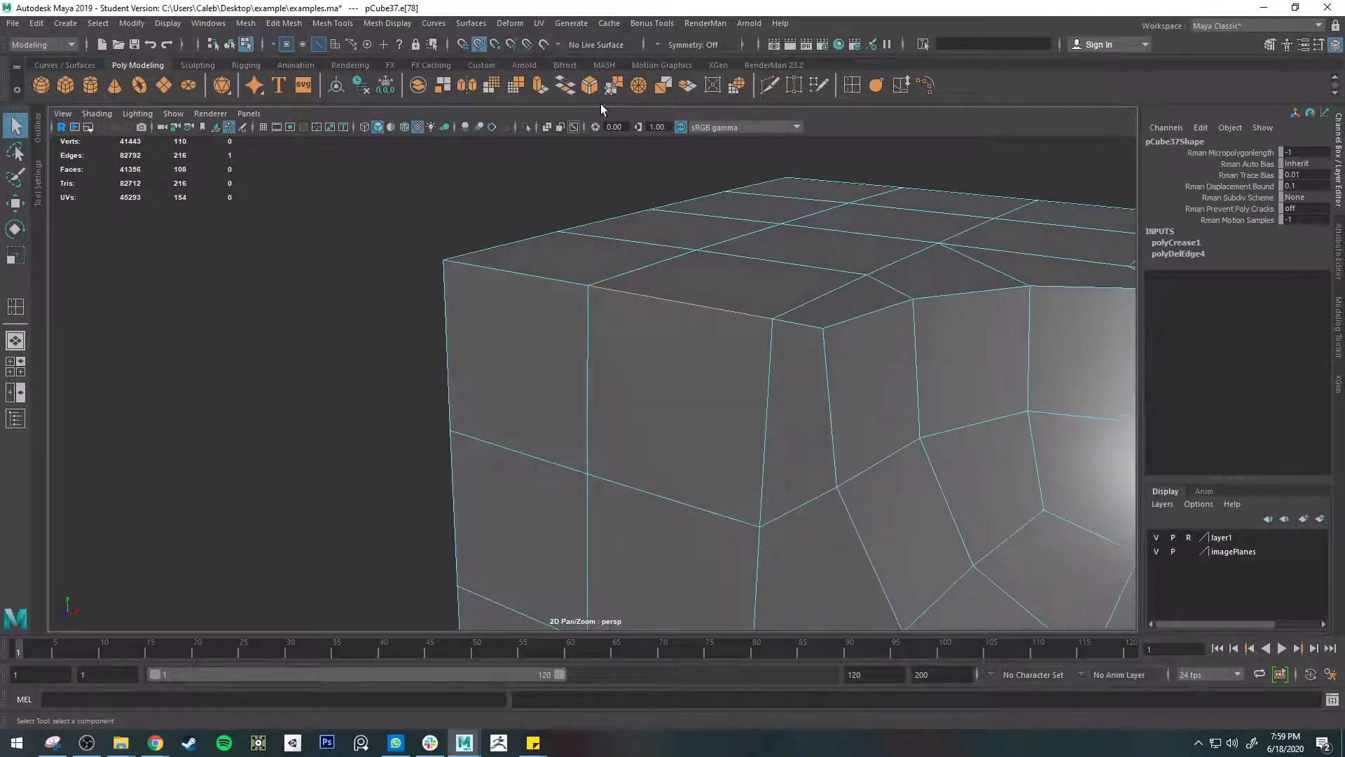
click(597, 88)
key(q)
scroll(559, 270, up, 3)
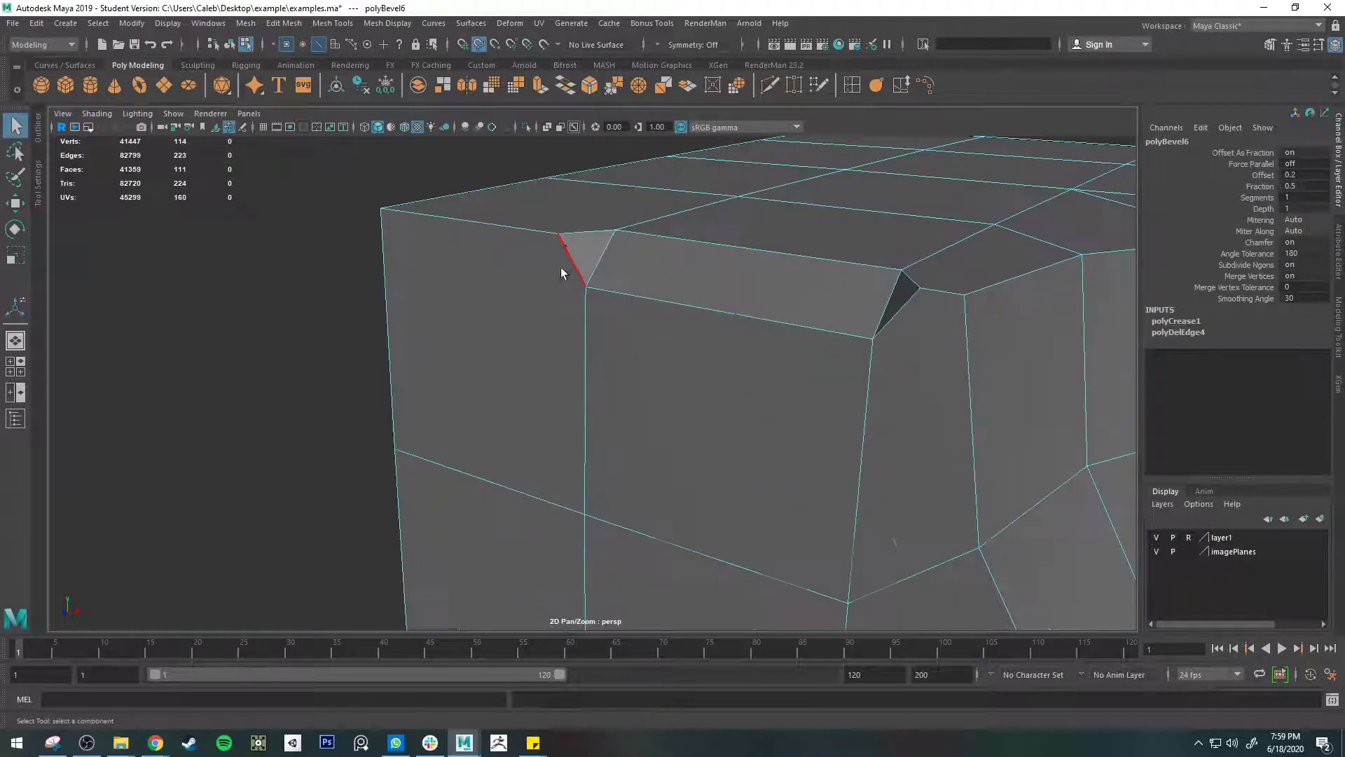
alt+middle_drag(571, 257, 697, 280)
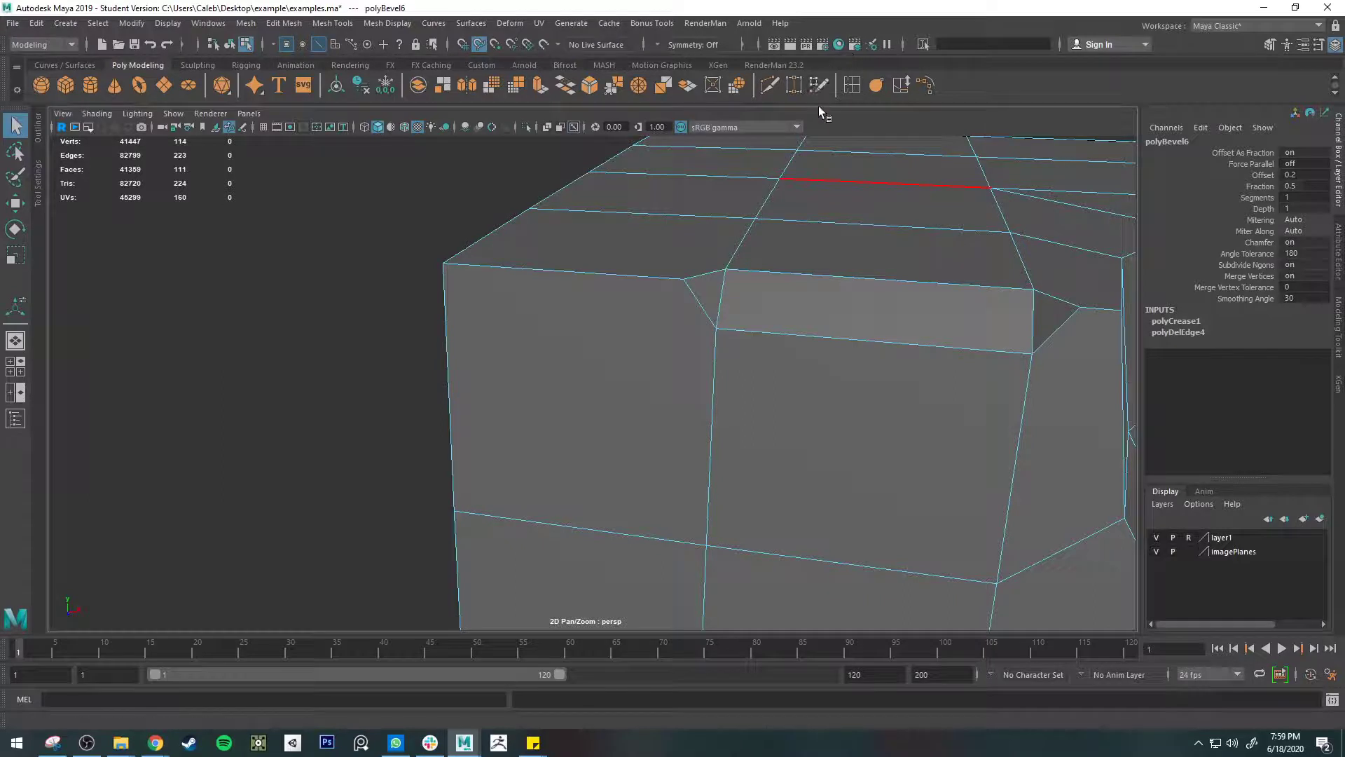
- Insert a Multi-Cut edge loop beside the bevel and connect both of its open ends to the bevel's outer corner vertex
click(761, 89)
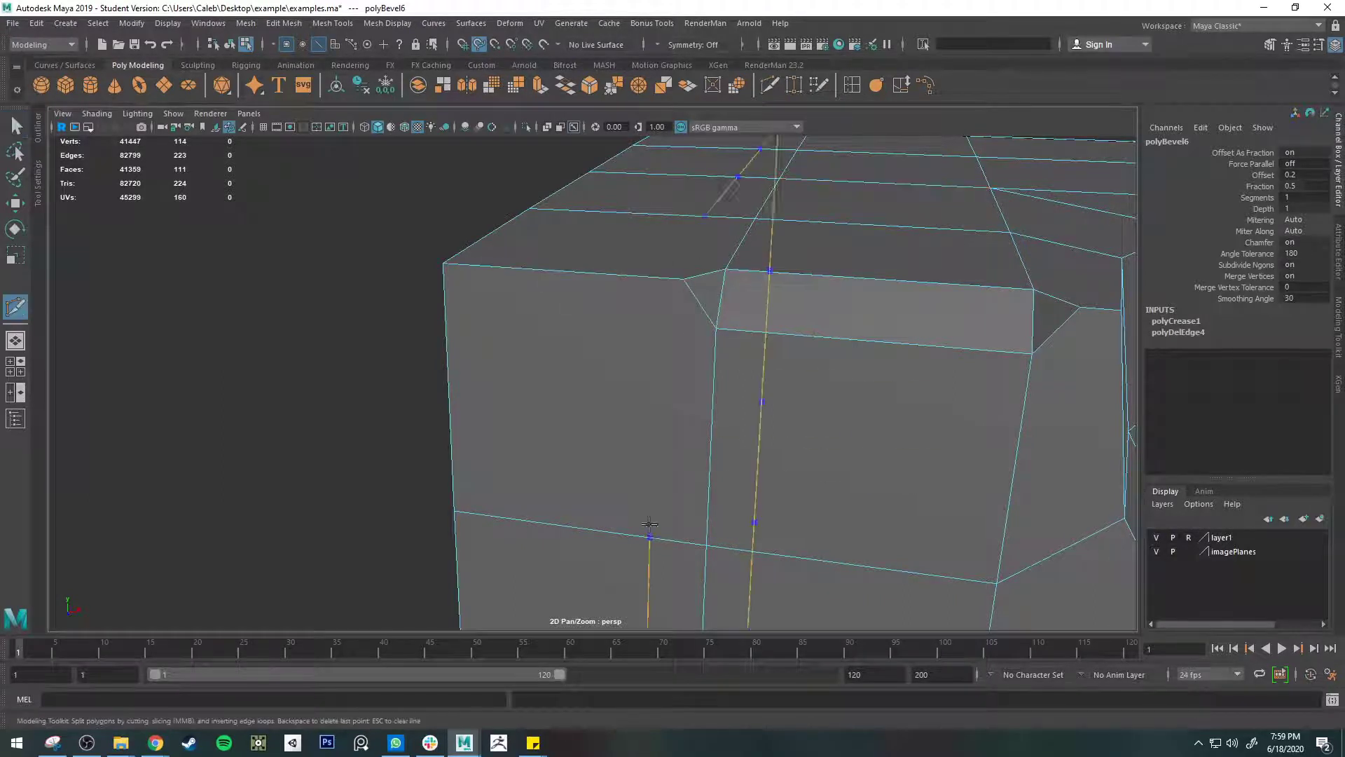
ctrl+click(665, 544)
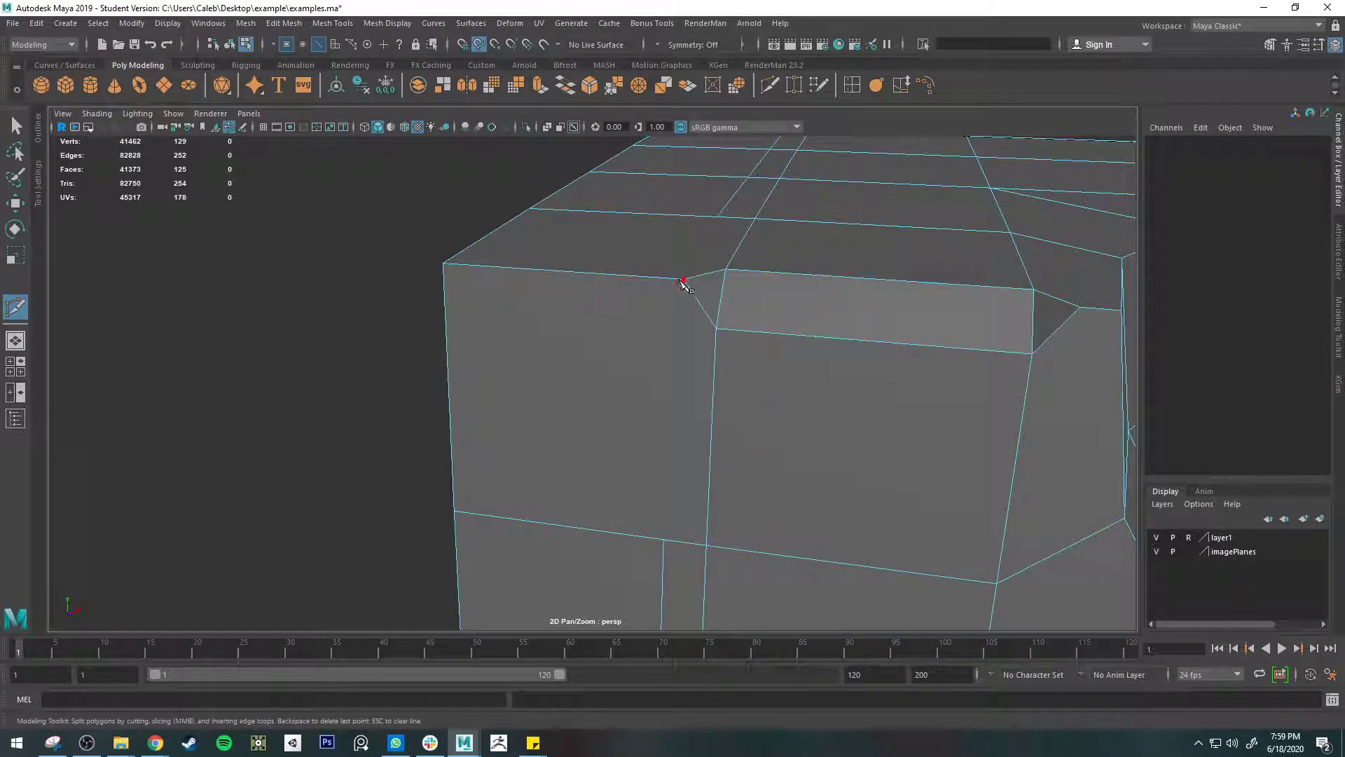
click(717, 217)
key(Return)
click(685, 279)
click(662, 539)
key(Return)
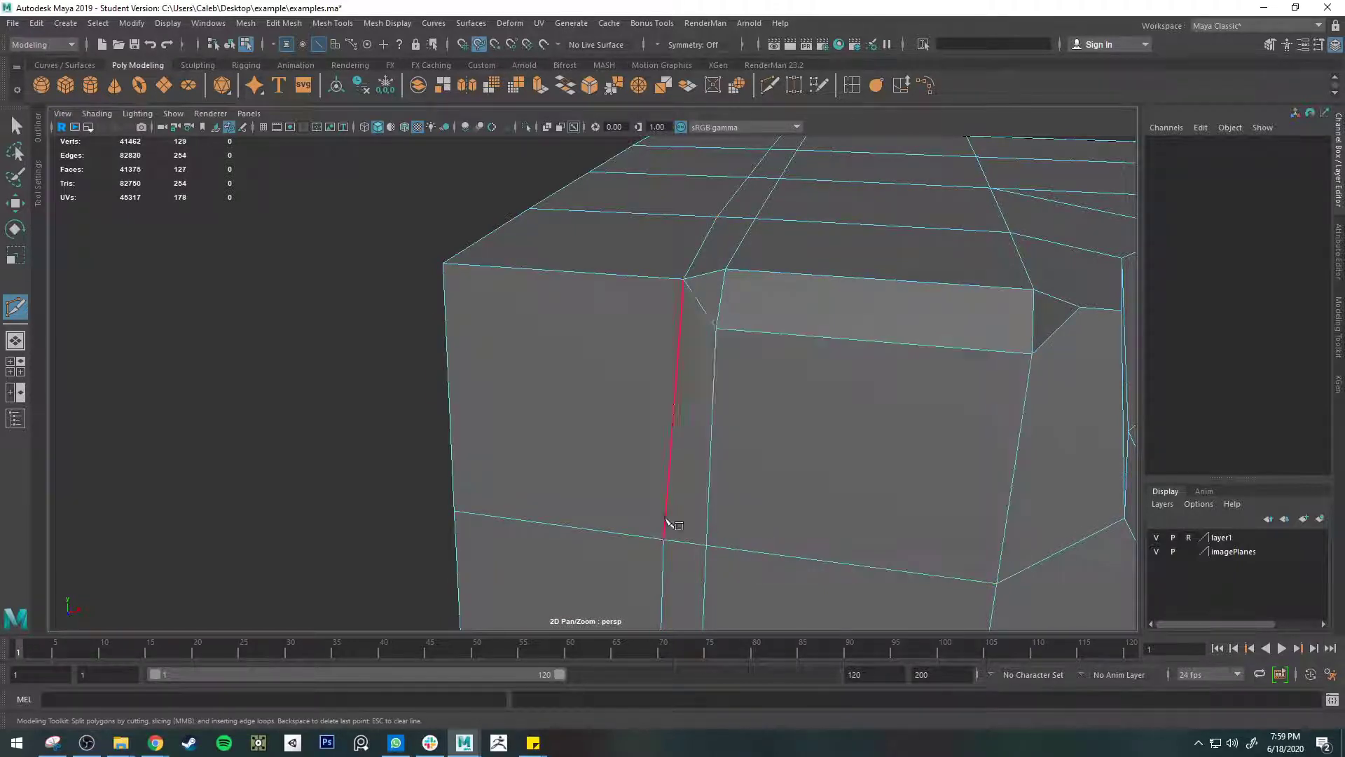
- Examine the connected cuts beside the bevel in smoothed and unsmoothed display, and return to object selection on the cube
click(715, 328)
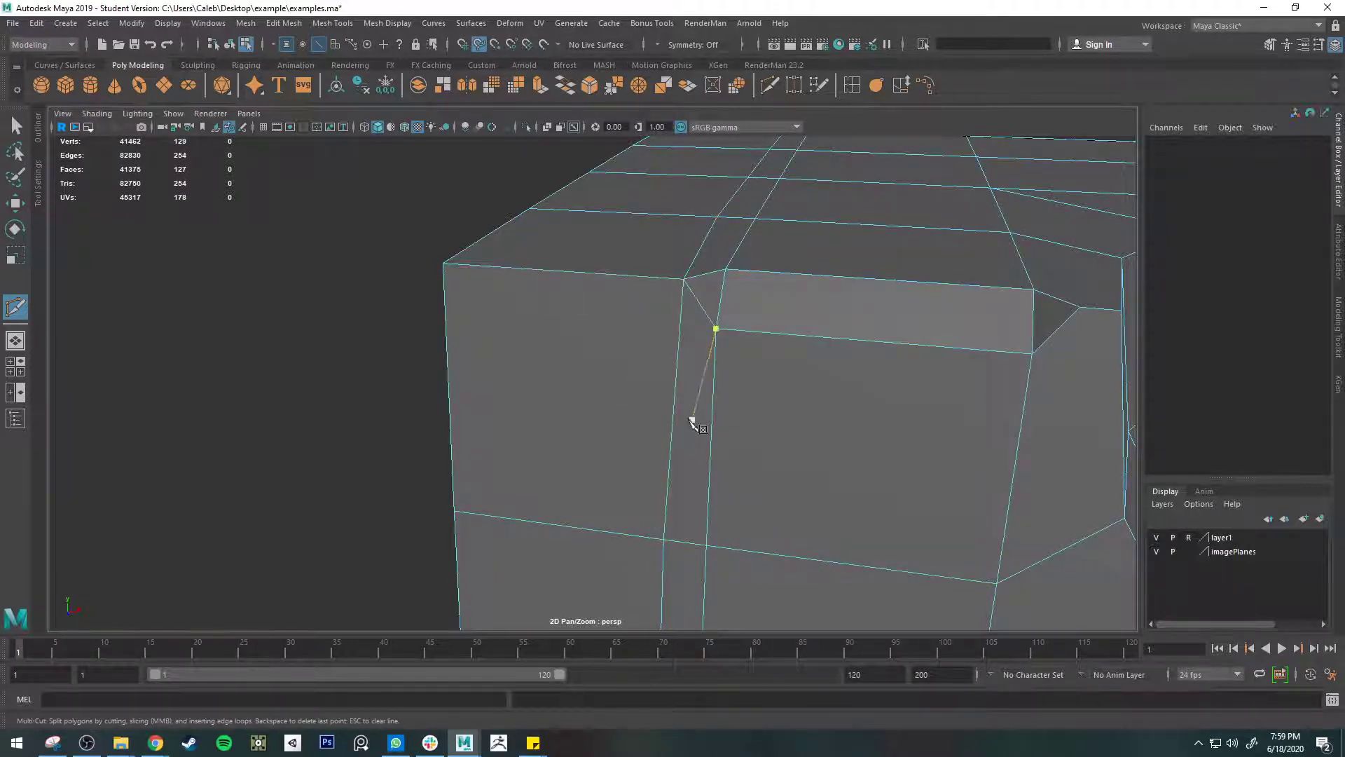
key(Return)
click(684, 279)
key(Escape)
key(3)
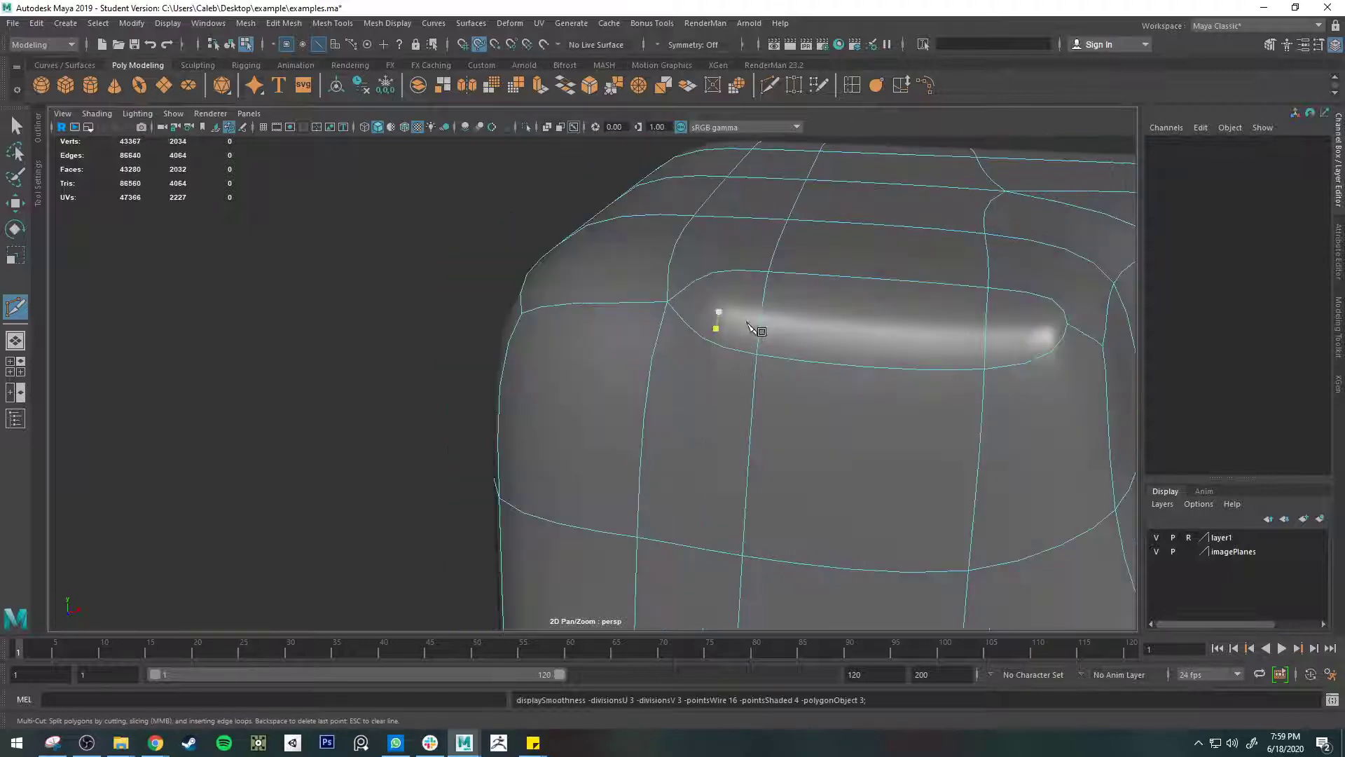
key(q)
right_drag(745, 322, 821, 275)
scroll(718, 328, down, 5)
click(384, 396)
alt+drag(383, 396, 695, 372)
click(694, 367)
key(1)
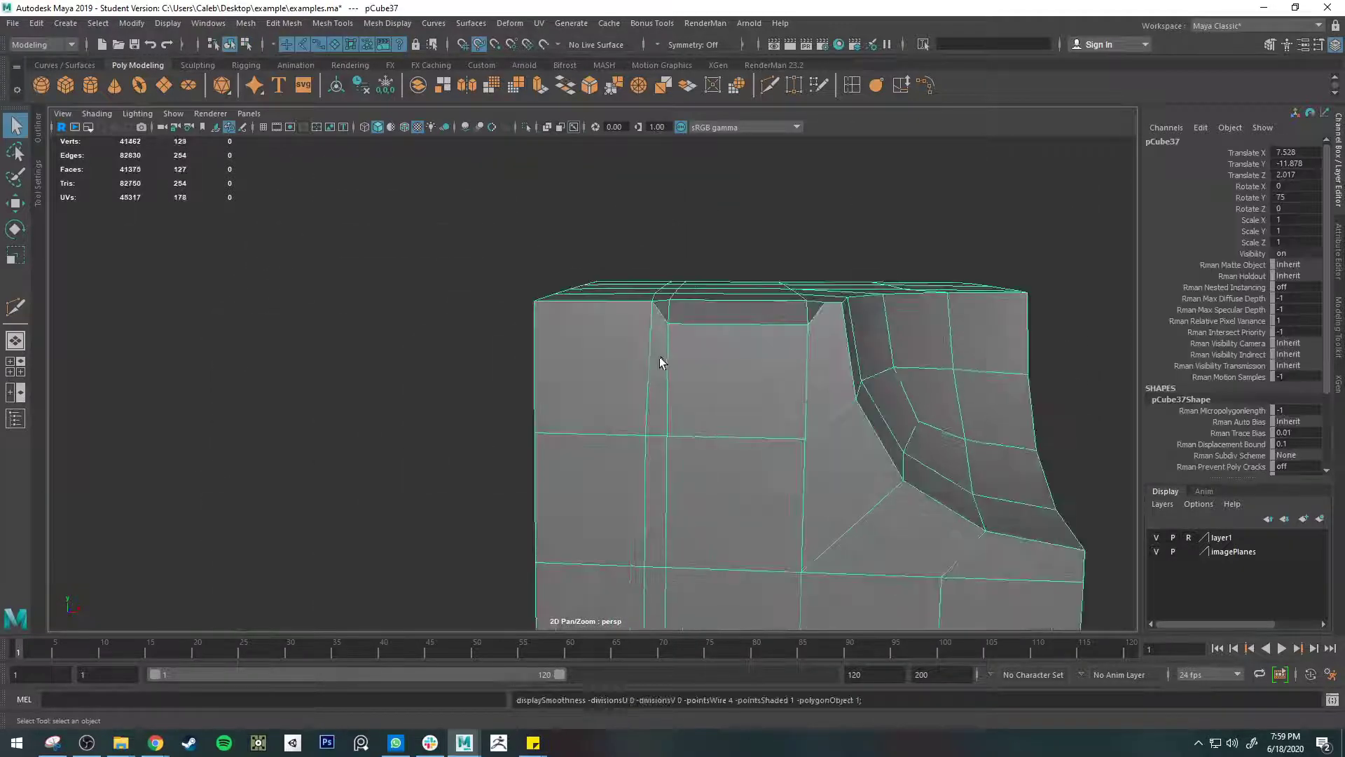
- Undo the Multi-Cut loop, its connecting cuts and the bevel, leaving the single top edge segment selected
alt+drag(691, 307, 709, 364)
key(ctrl+z)
key(ctrl+z)
key(ctrl+z)
key(ctrl+z)
key(ctrl+z)
key(ctrl+z)
key(ctrl+z)
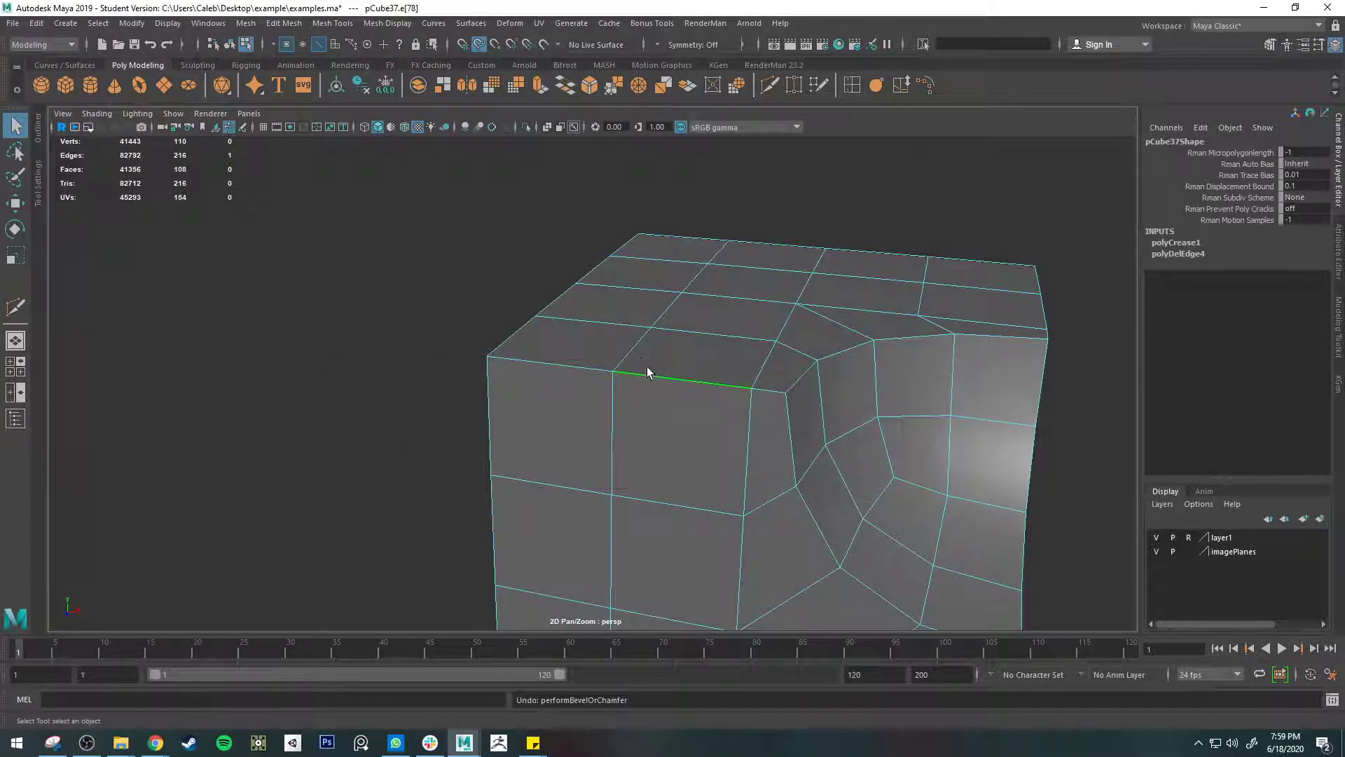
- Select the edges around the perimeter of the cube's top face, including the upper rim of the spherical cutout
alt+drag(678, 378, 685, 341)
scroll(598, 335, up, 4)
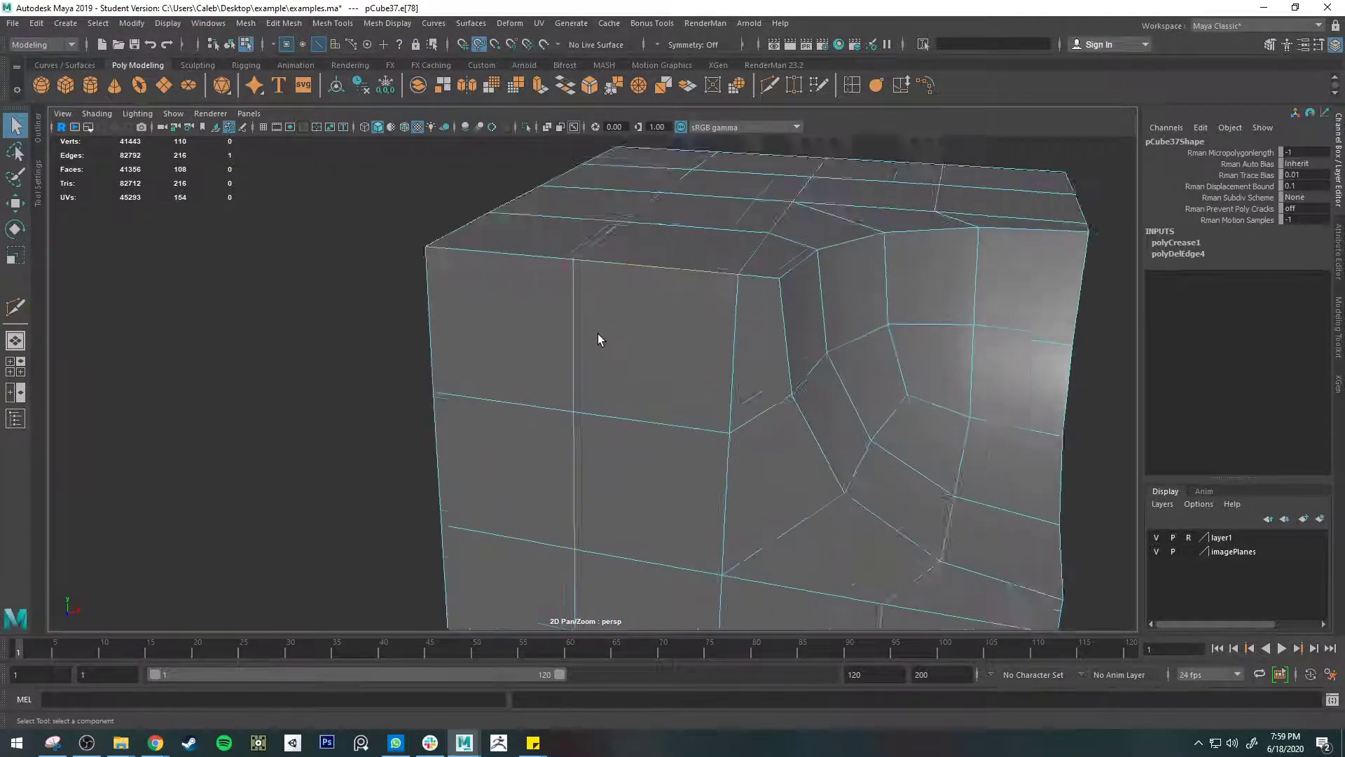
alt+middle_drag(615, 315, 634, 389)
alt+drag(704, 334, 675, 337)
scroll(675, 337, down, 3)
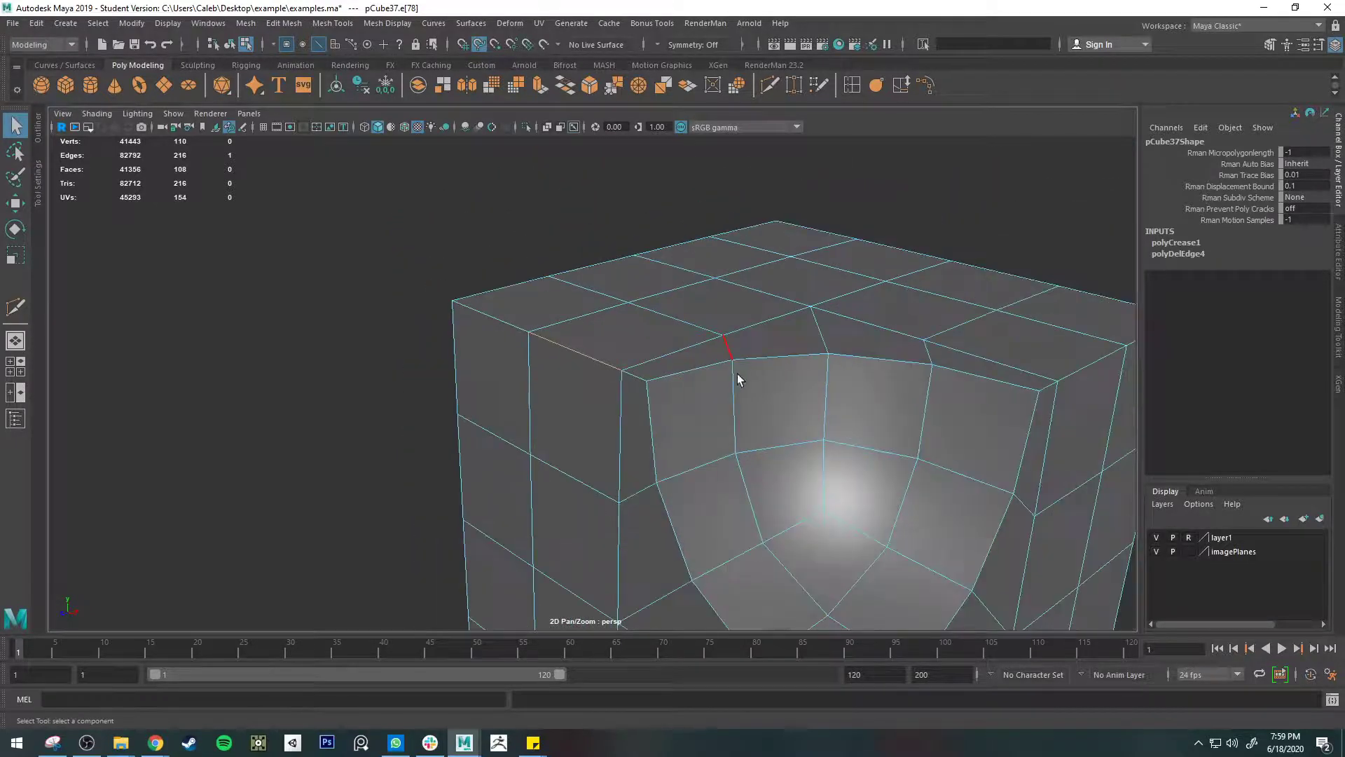
alt+middle_drag(737, 373, 703, 284)
alt+drag(459, 291, 632, 271)
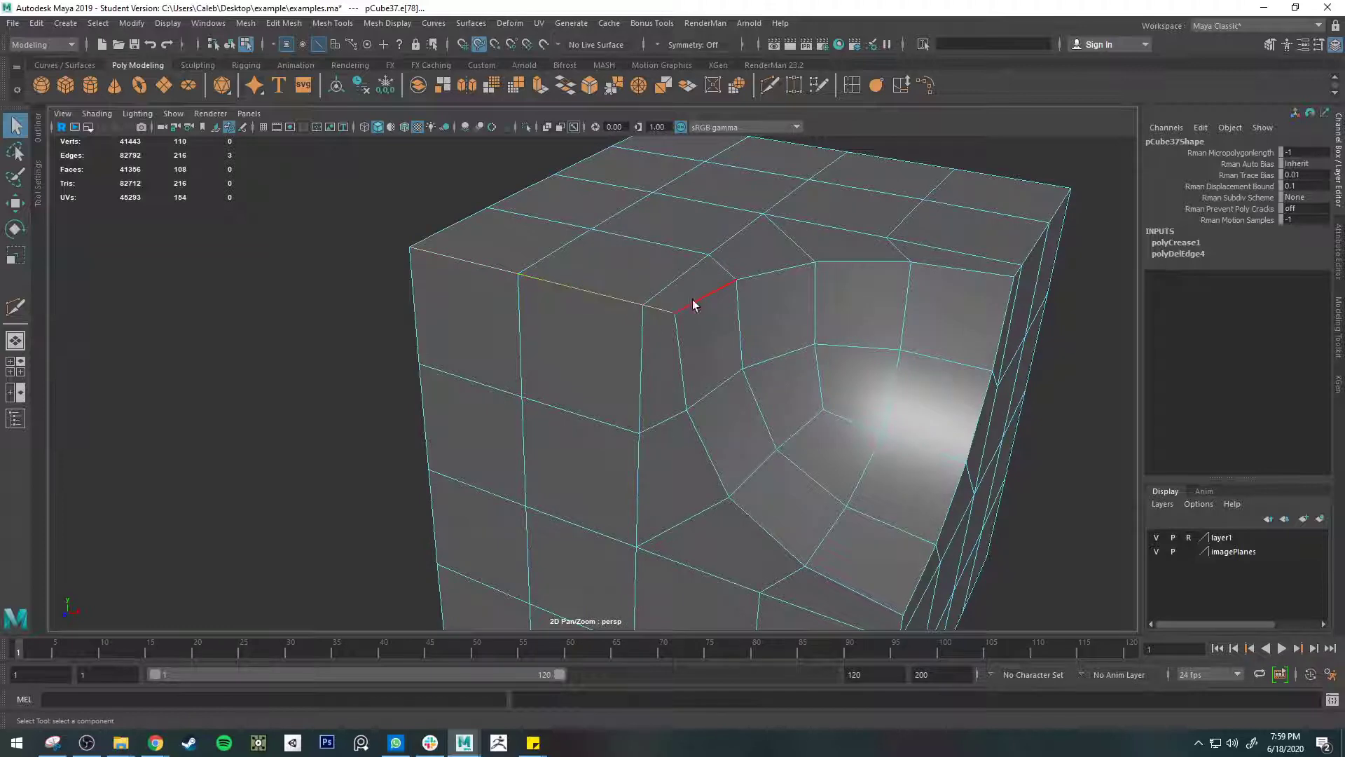
shift+click(1028, 246)
alt+drag(938, 198, 959, 251)
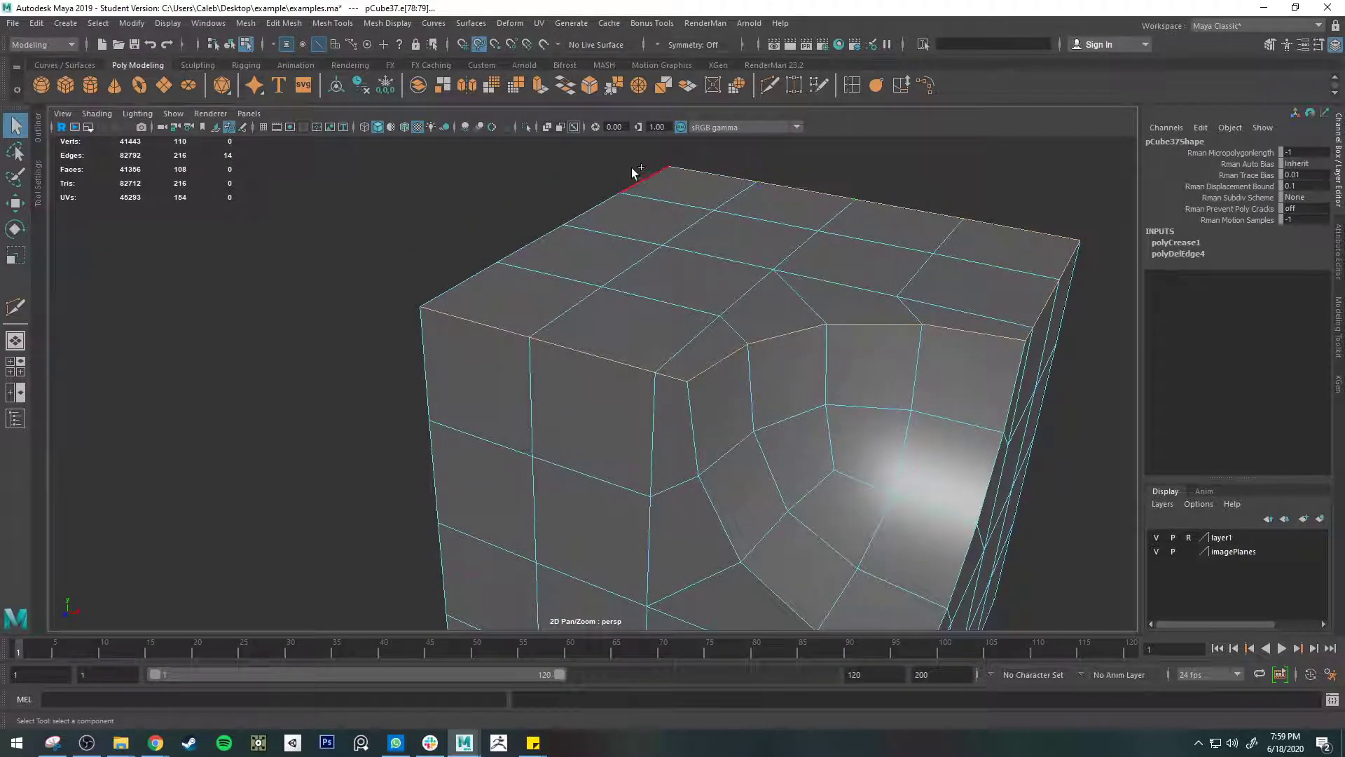
double_click(732, 177)
- Try bevelling only the single top edge segment with the default settings, and undo that bevel
alt+middle_drag(682, 313, 664, 303)
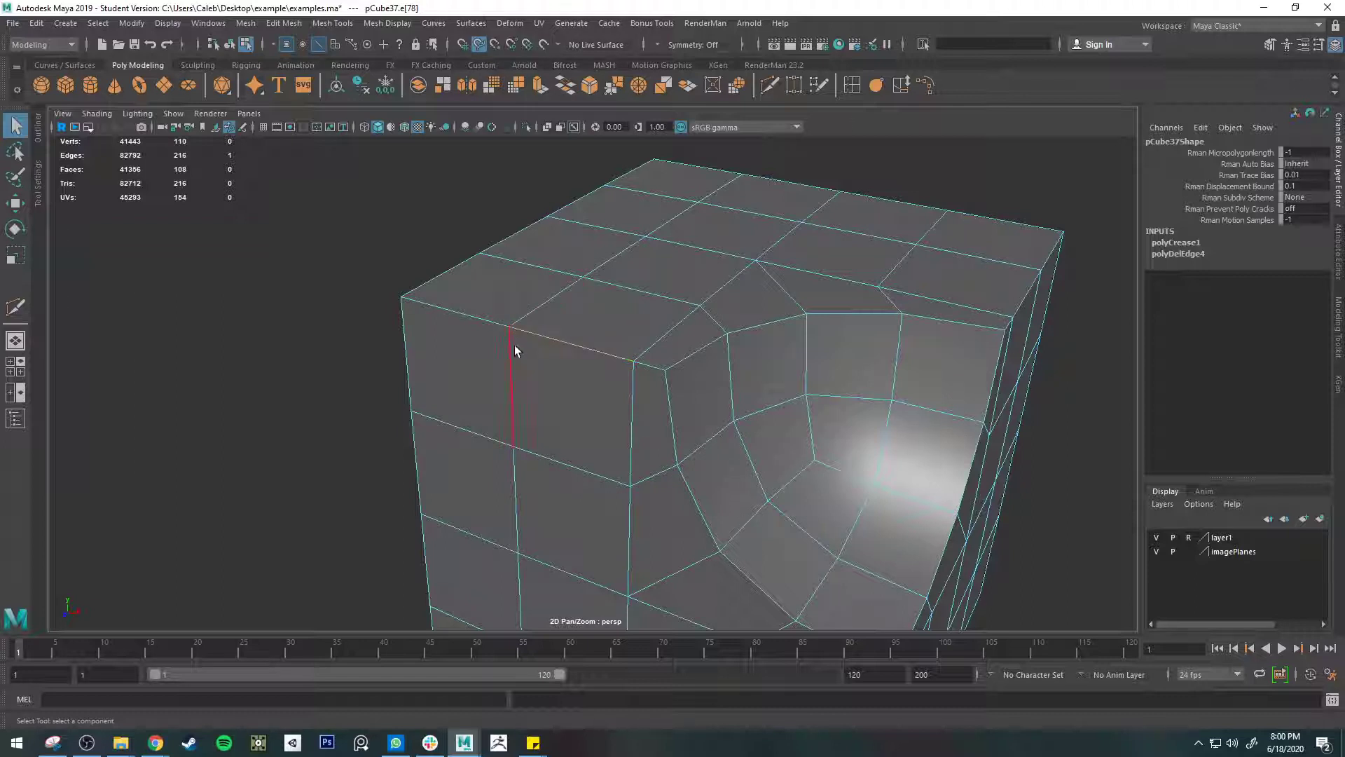
click(589, 84)
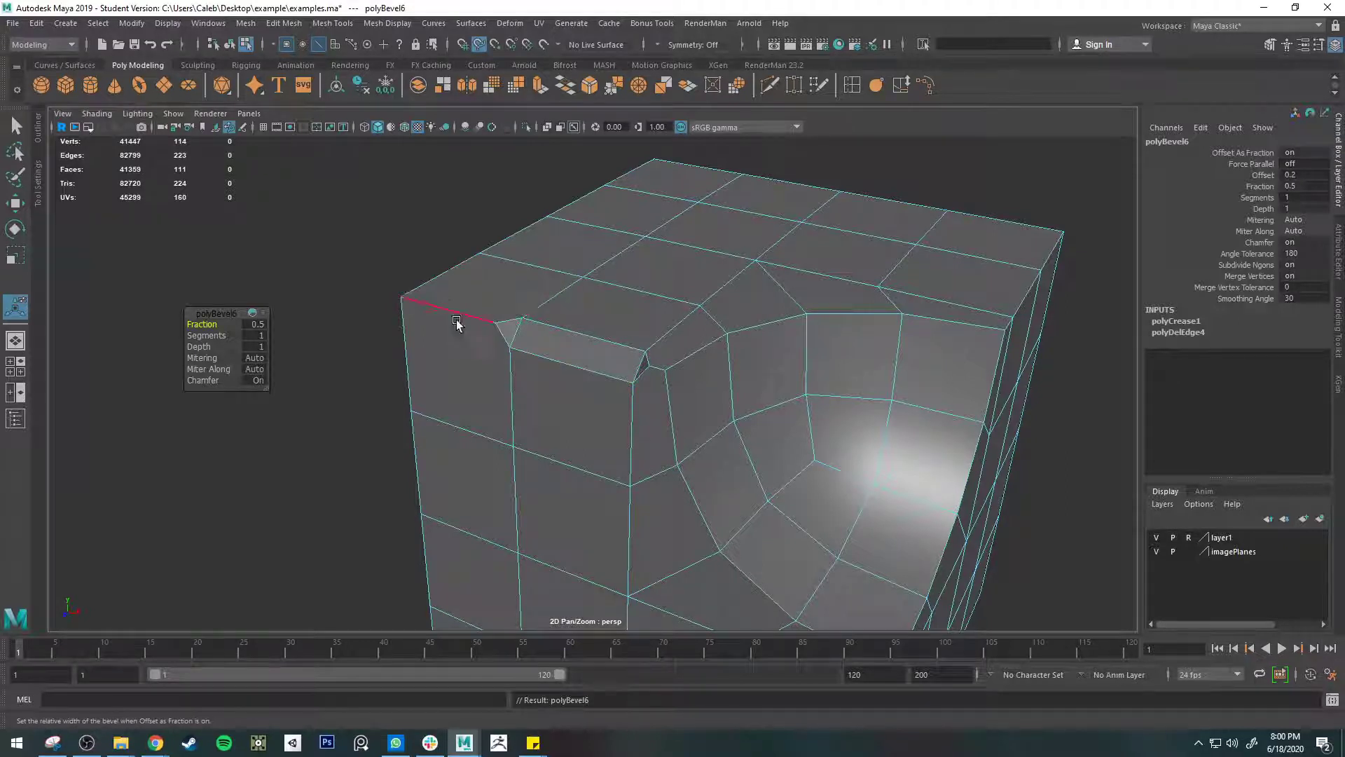
key(ctrl+z)
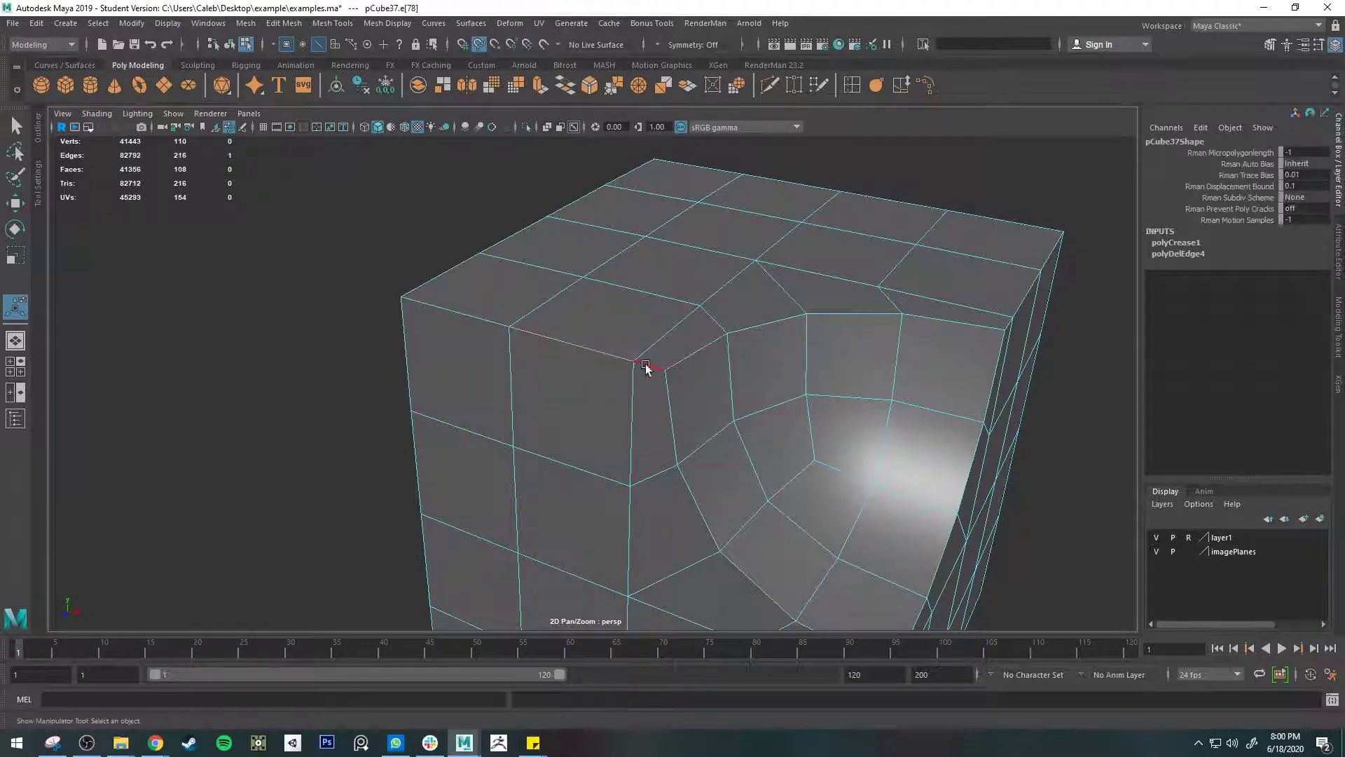
- Extend the selection to the whole perimeter of the top face and bevel it with a fraction of 0.22
shift+click(1017, 298)
shift+click(527, 223)
key(ctrl+b)
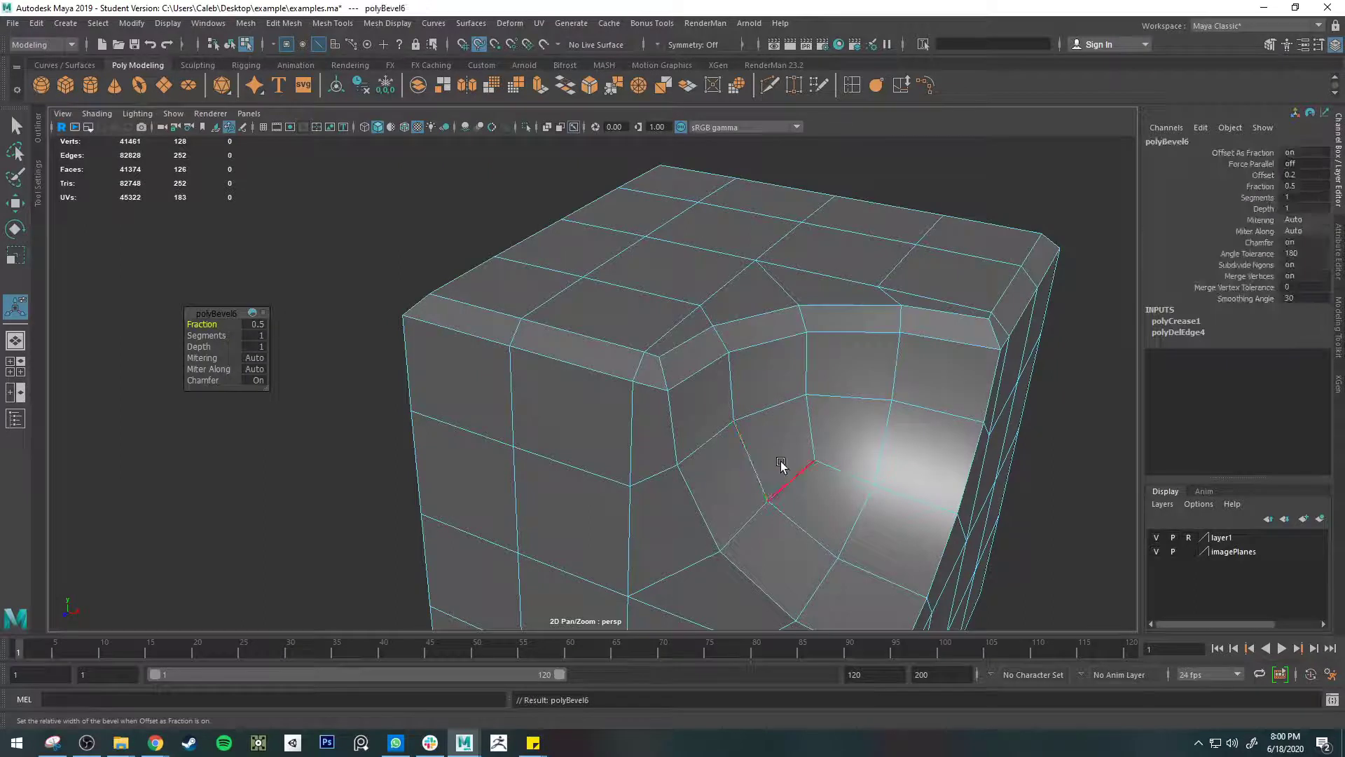
drag(210, 324, 171, 325)
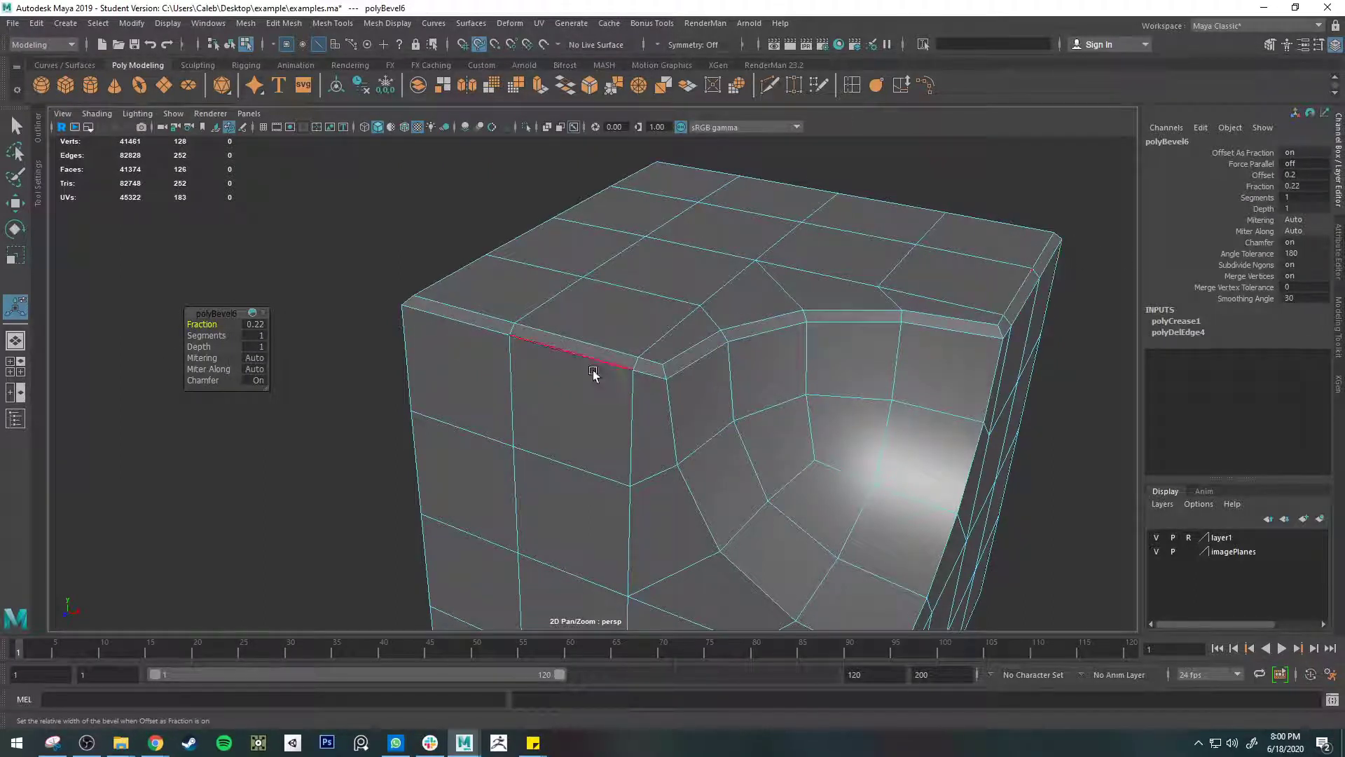
- Inspect the bevelled top perimeter around the cube and set the bevel's segments to 2
alt+drag(715, 354, 640, 309)
alt+drag(923, 424, 744, 418)
scroll(748, 413, up, 1)
scroll(749, 414, down, 5)
alt+drag(830, 421, 871, 426)
scroll(789, 413, up, 4)
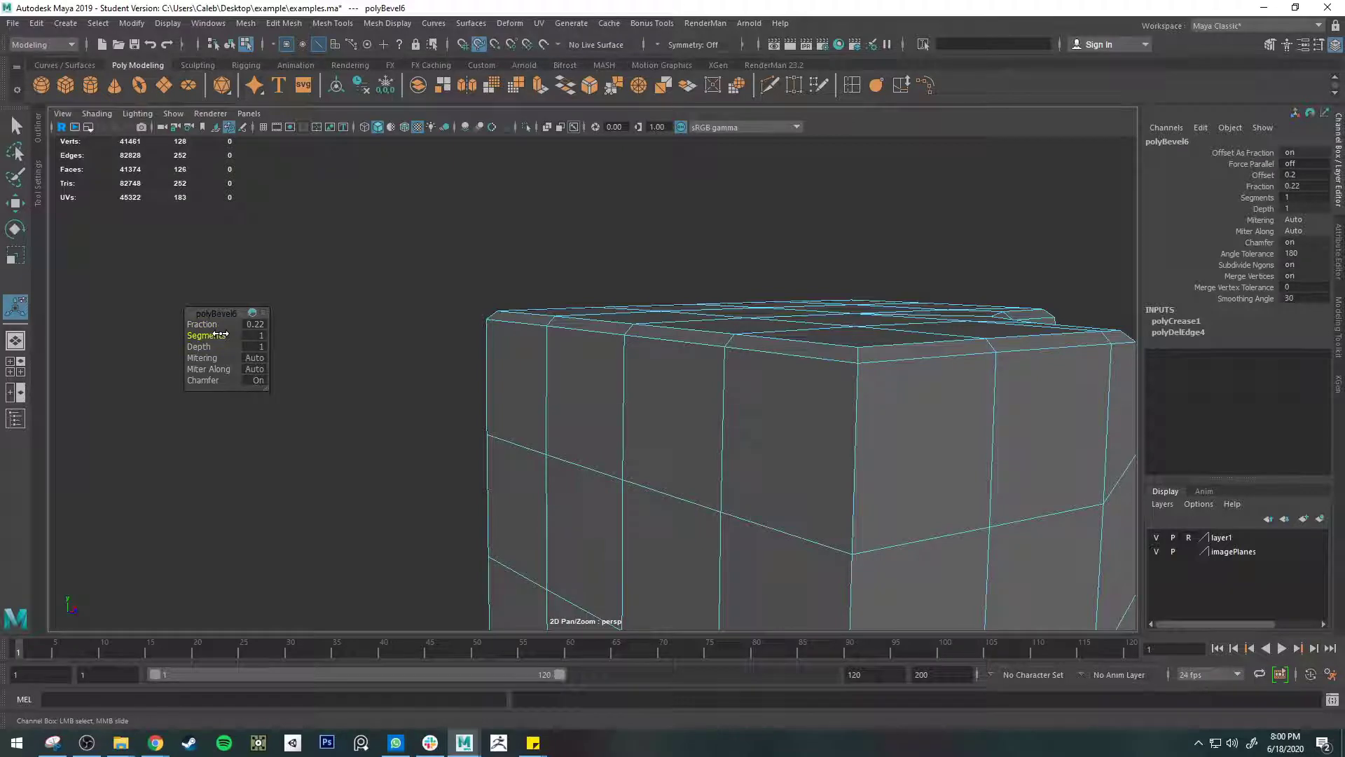
drag(221, 334, 235, 334)
- Examine the corners of the two-segment perimeter bevel in unsmoothed and smoothed display
mouse_move(616, 355)
alt+mouse_down()
mouse_move(635, 371)
mouse_move(604, 372)
alt+mouse_up()
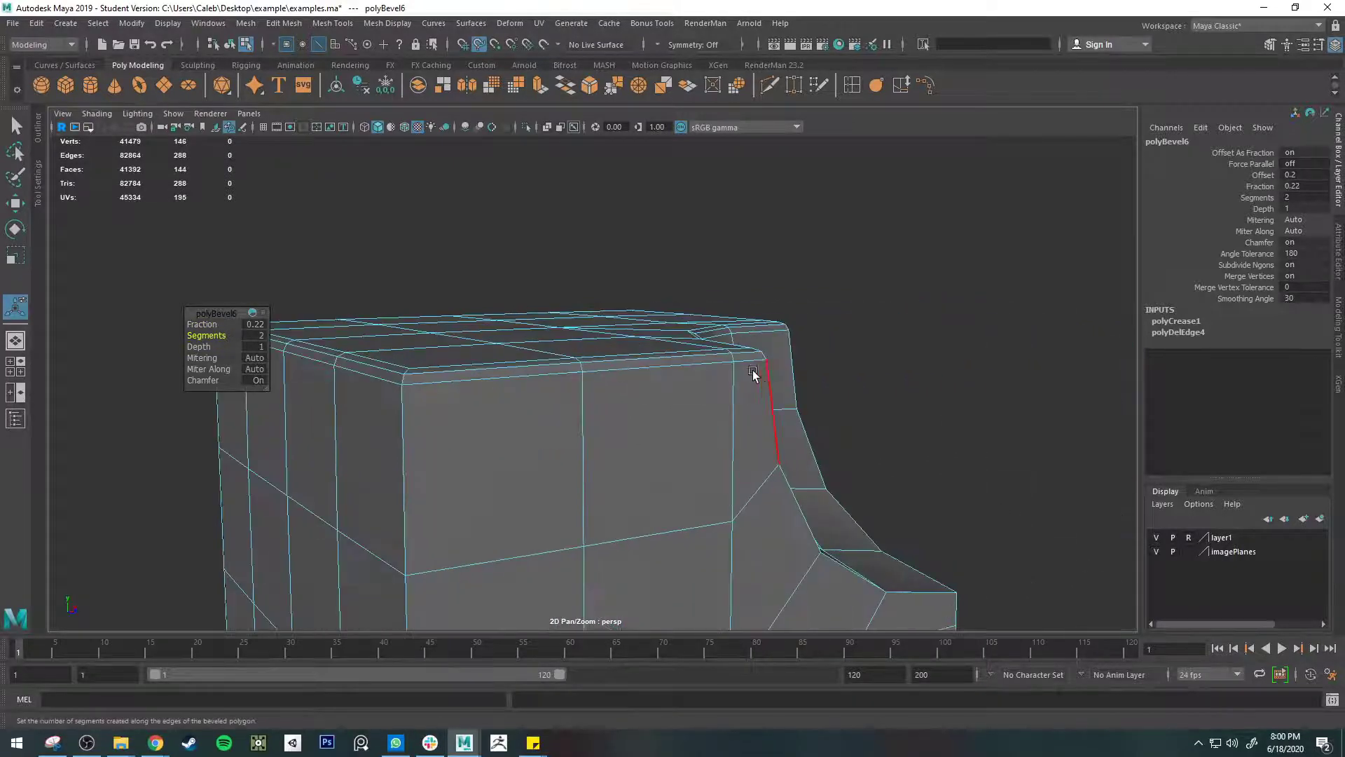
alt+drag(753, 372, 704, 372)
alt+drag(608, 348, 685, 342)
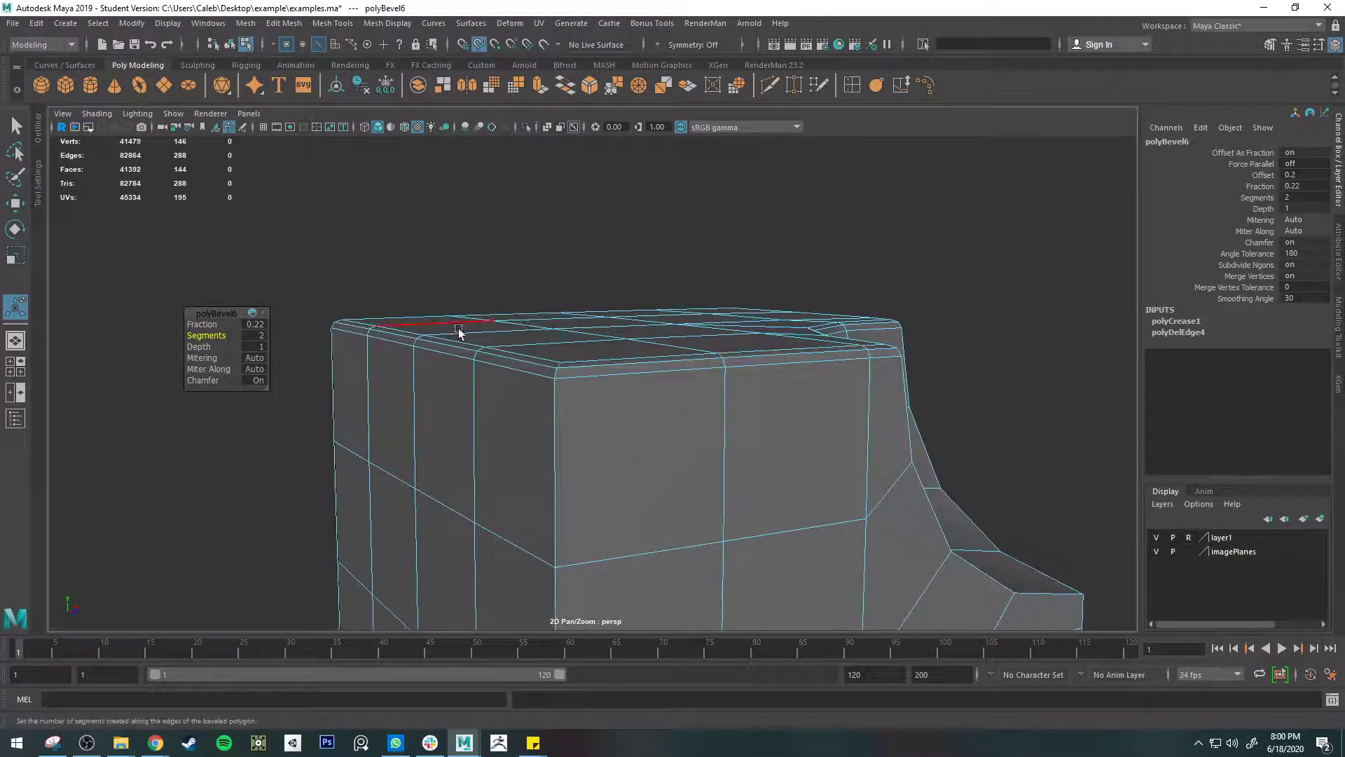
key(3)
alt+drag(765, 351, 729, 369)
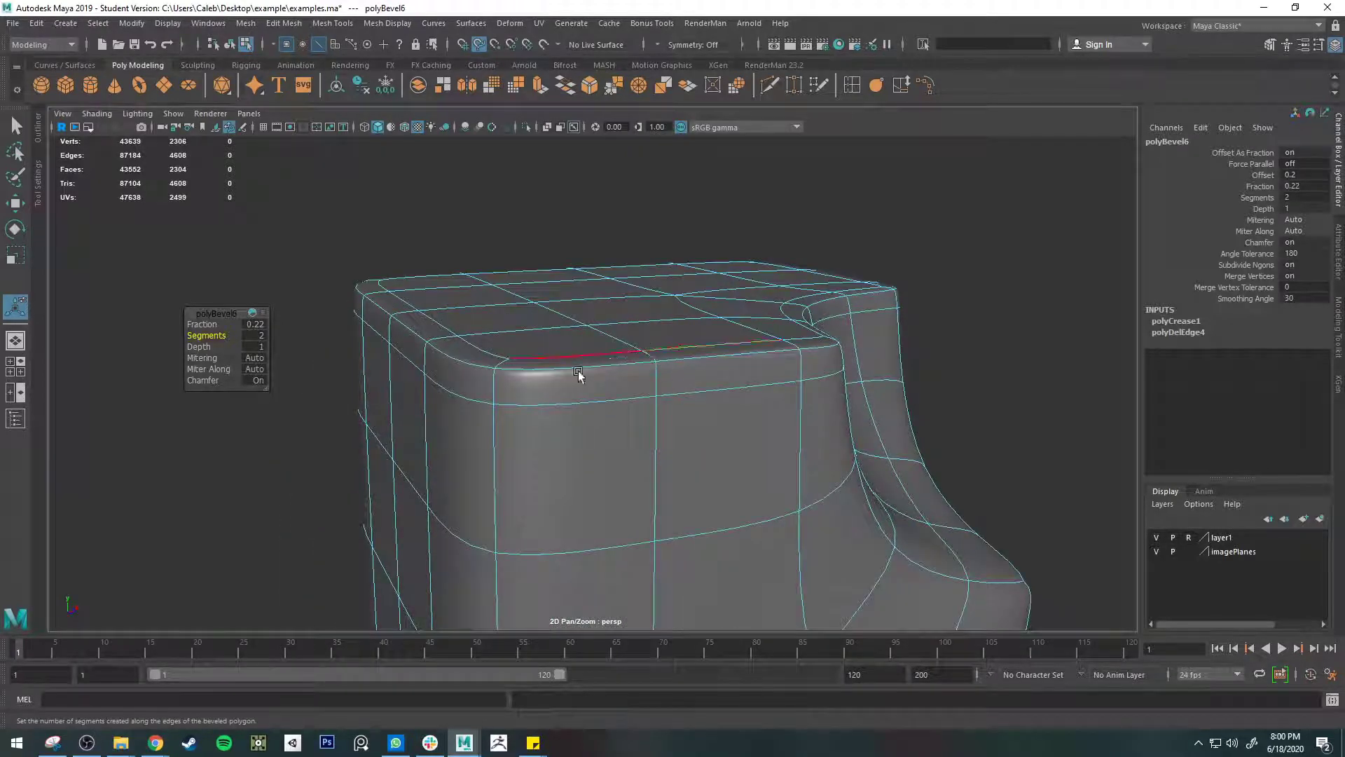
key(1)
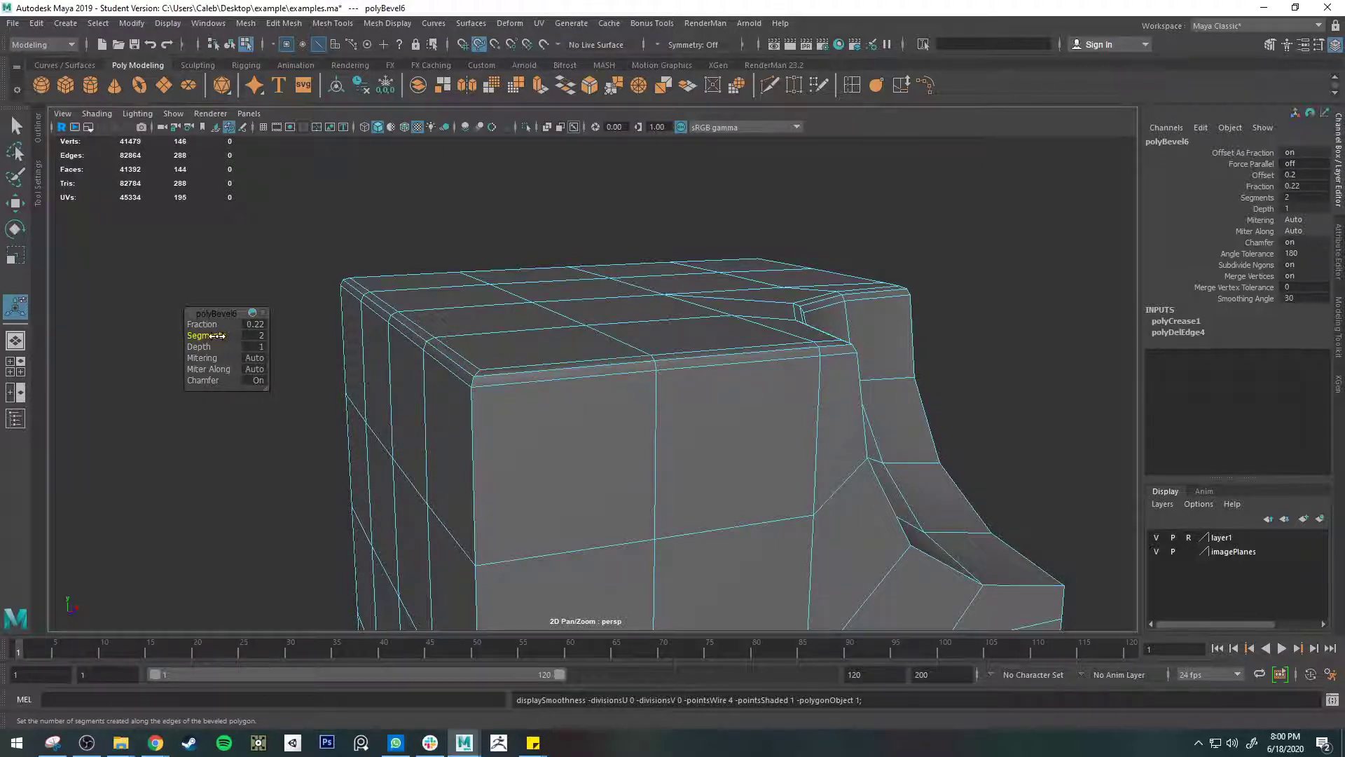
- Set the perimeter bevel's depth to 0 and its segments to 3
click(263, 346)
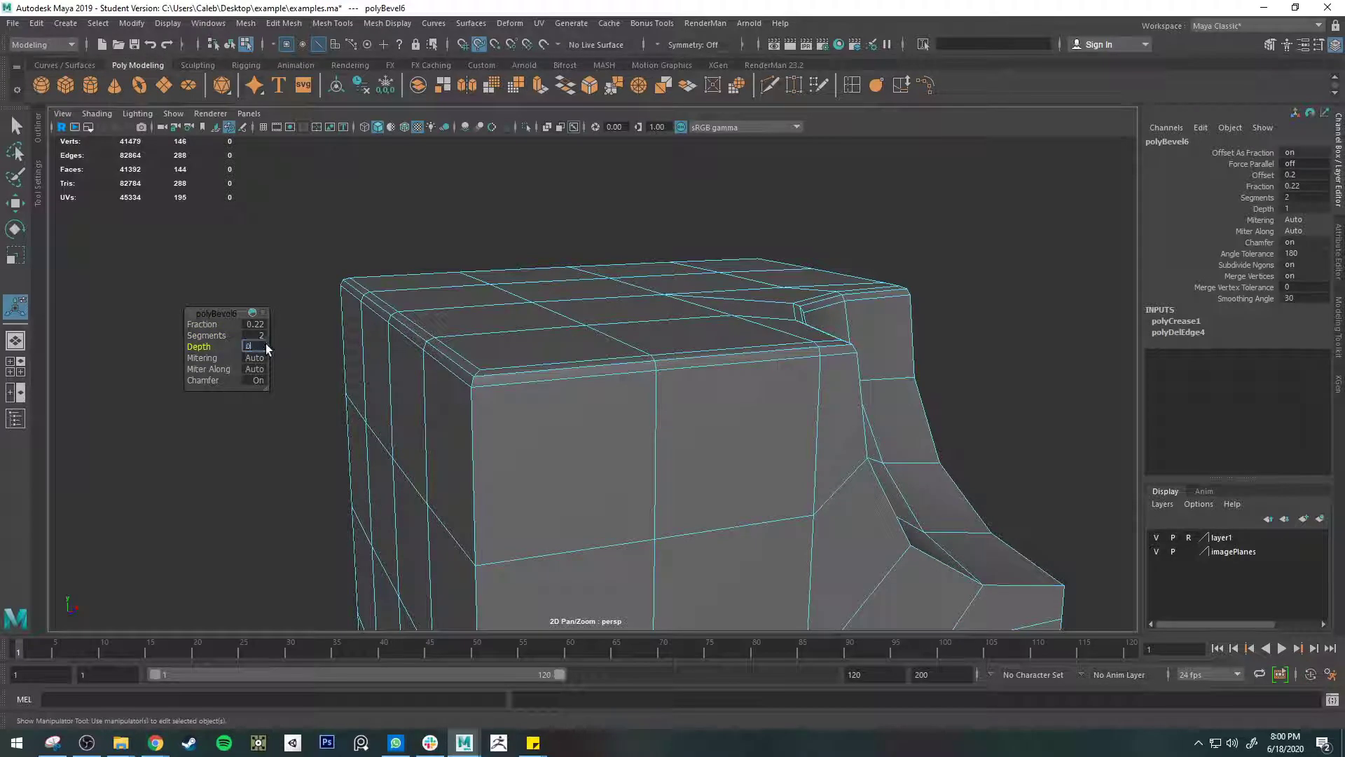
text(0)
key(Return)
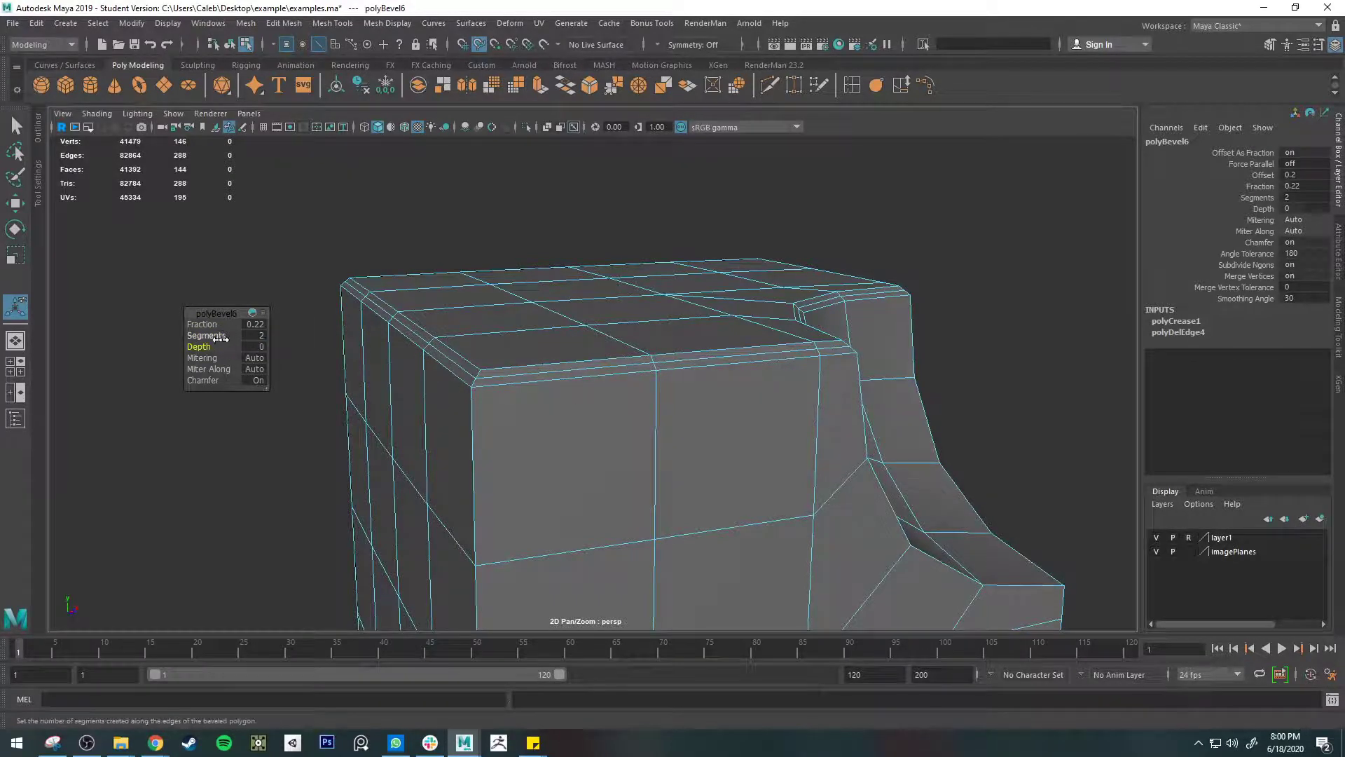
drag(221, 339, 229, 338)
- Preview the three-segment bevel smoothed, and switch to object selection to inspect the whole cube
key(3)
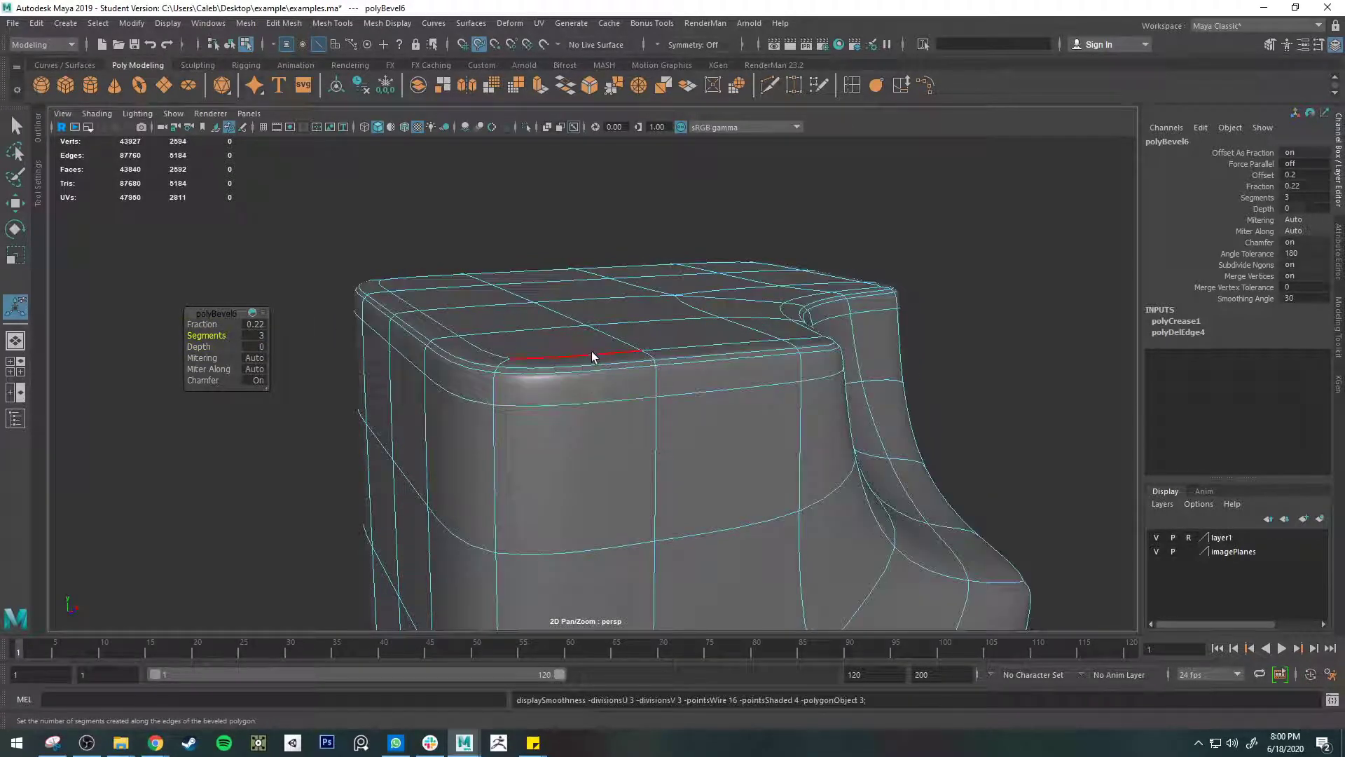
key(q)
right_drag(591, 352, 648, 328)
click(1061, 389)
alt+drag(1051, 391, 831, 414)
click(765, 498)
- Insert three edge loops in the unsmoothed cube: one just below the bevelled top perimeter and one on each side of the front vertical edge
key(1)
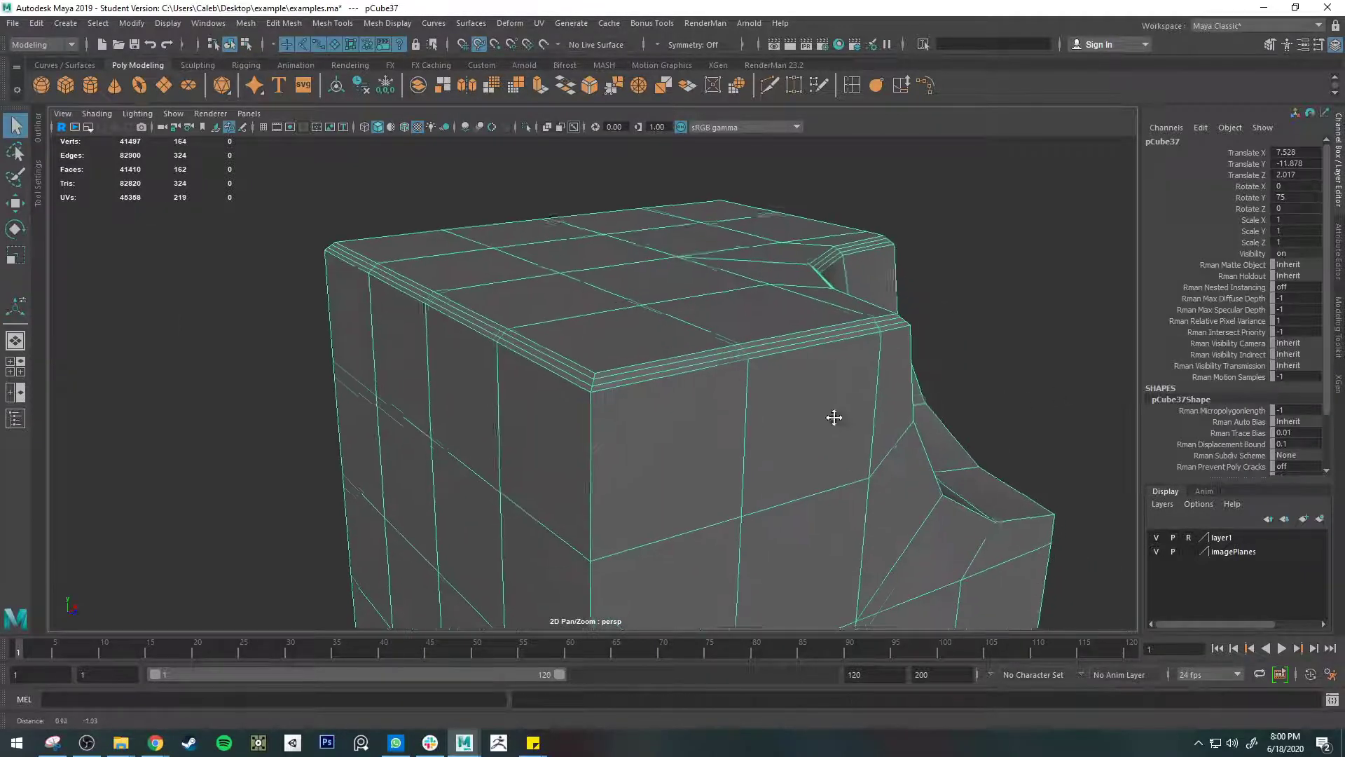
click(852, 85)
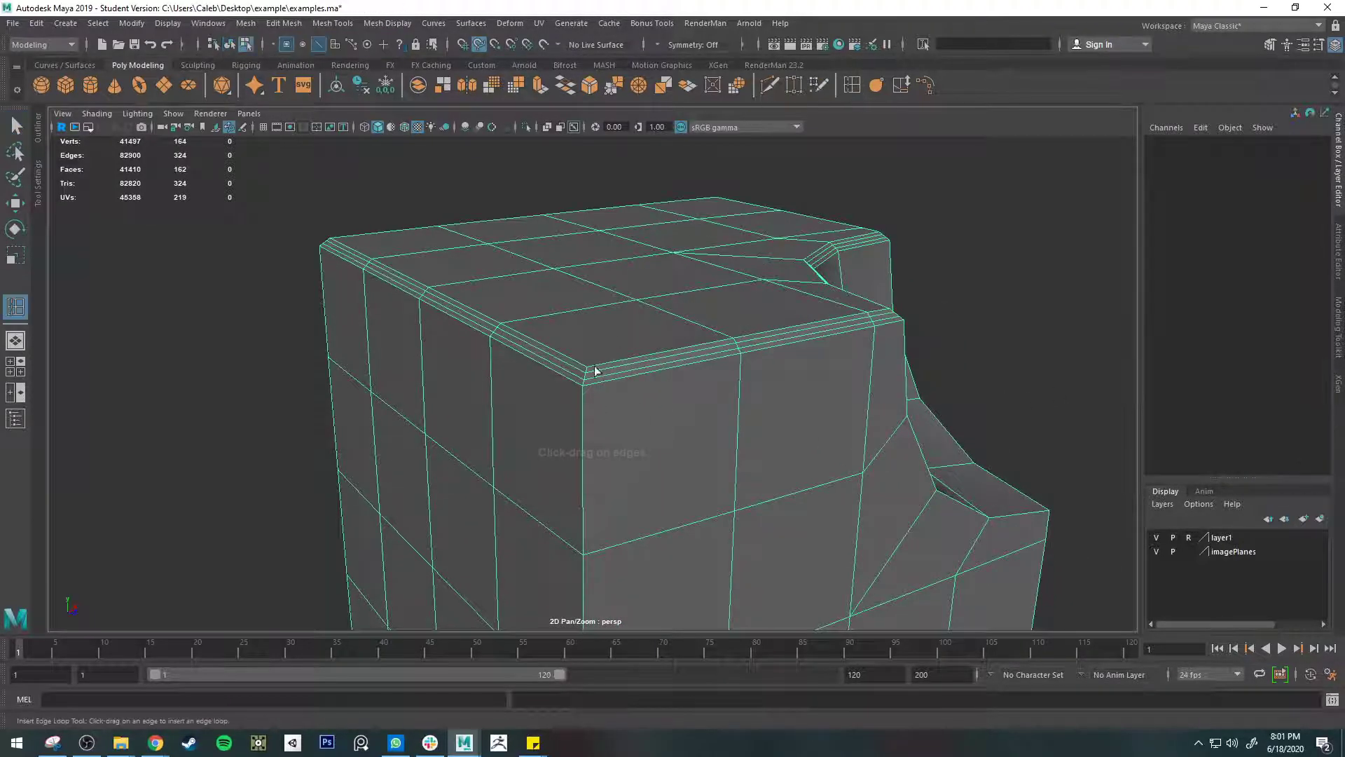
click(583, 405)
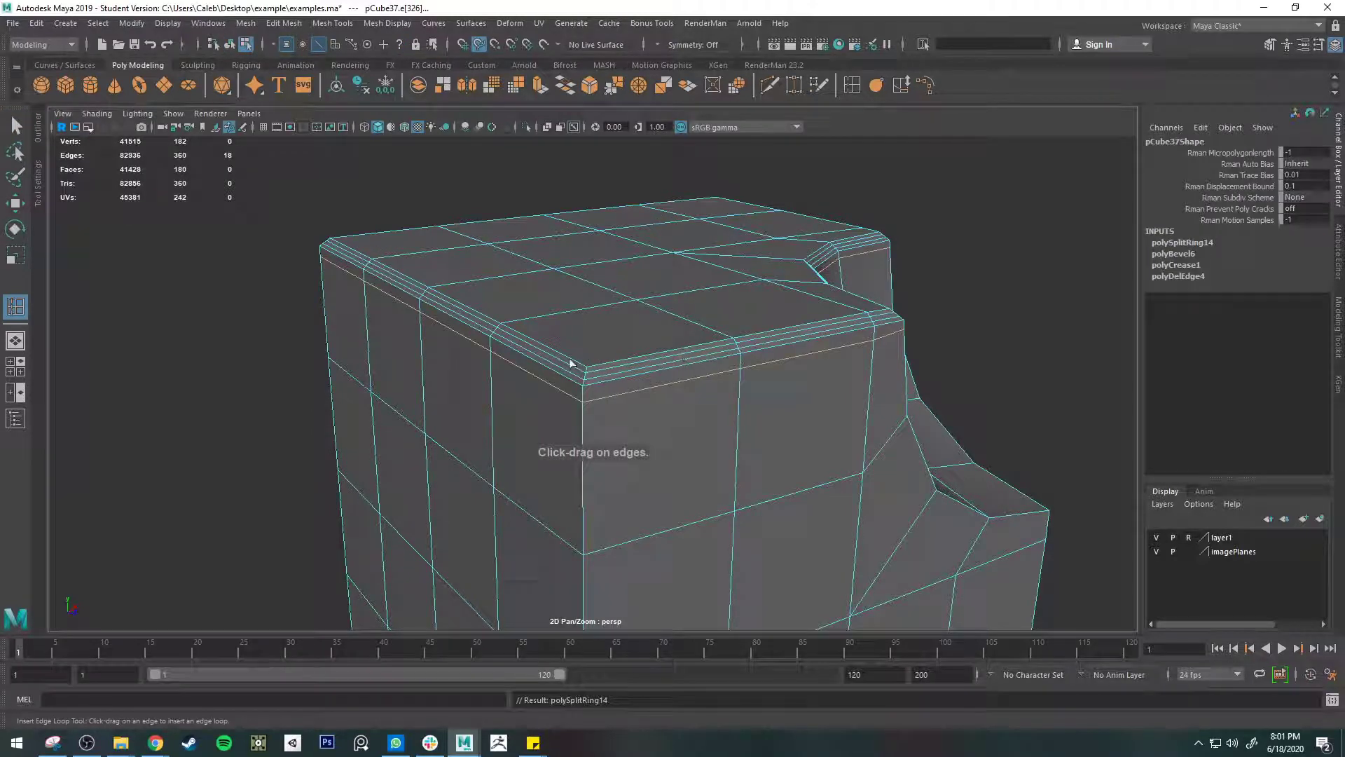
click(581, 366)
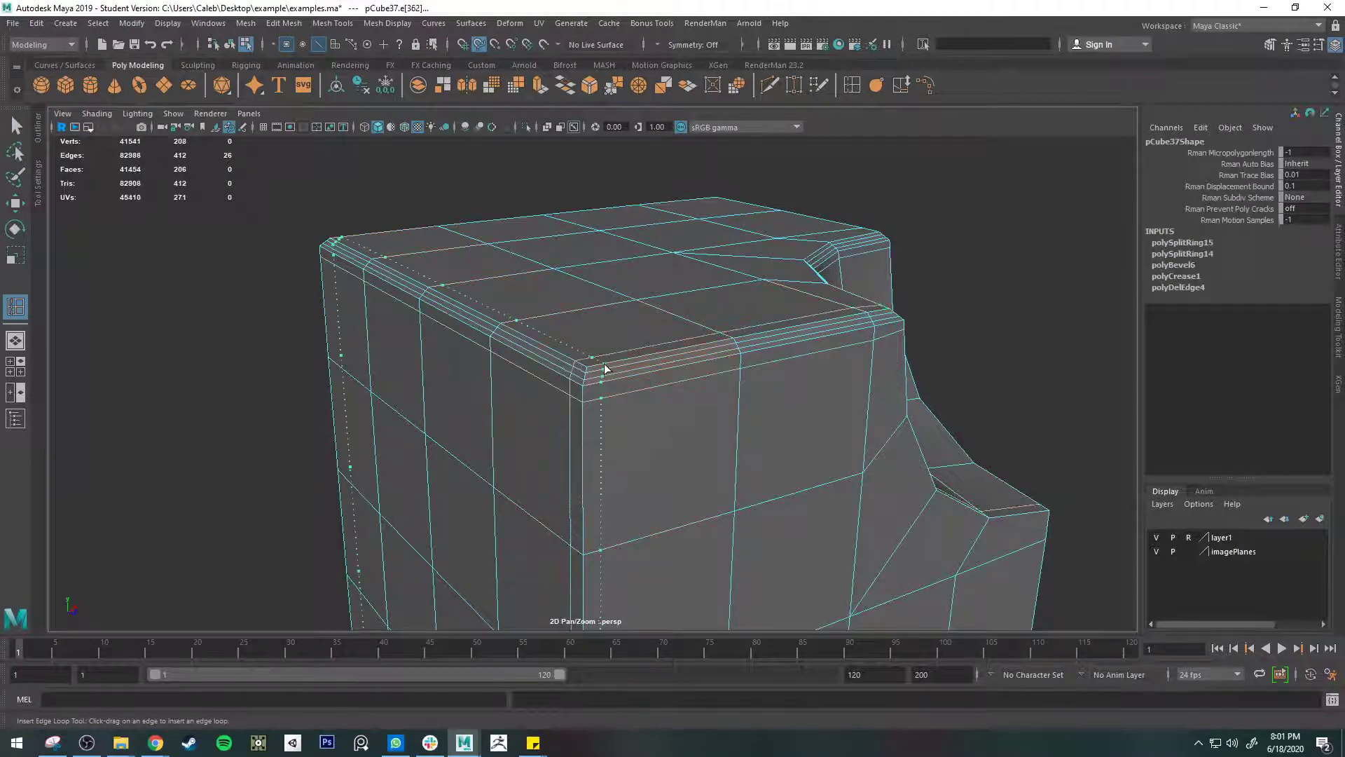
click(604, 364)
- Preview the cube smoothed with the added edge loops, and switch to object selection to inspect the corner beside the cutout
key(3)
key(q)
right_drag(715, 357, 783, 337)
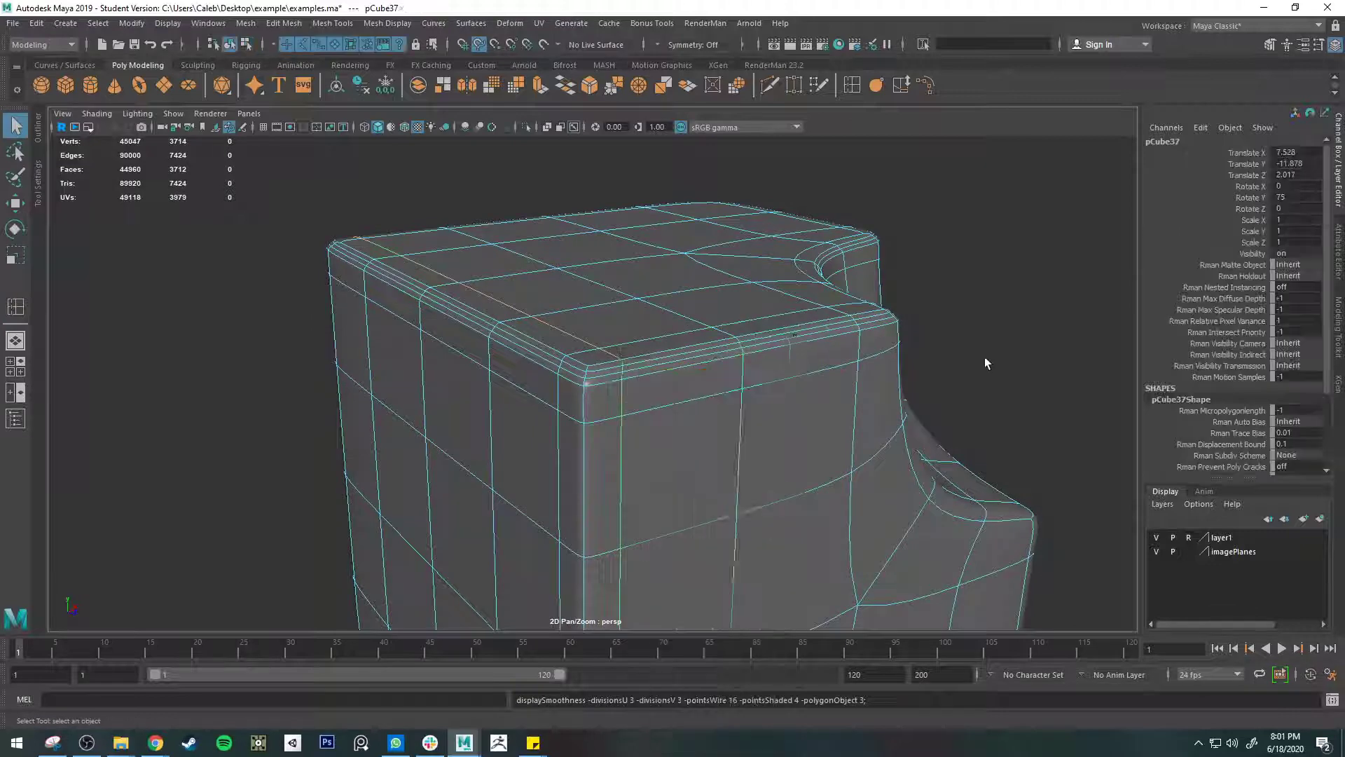
click(985, 358)
alt+drag(1036, 400, 851, 382)
alt+middle_drag(851, 381, 1135, 372)
alt+drag(1135, 372, 765, 384)
click(720, 338)
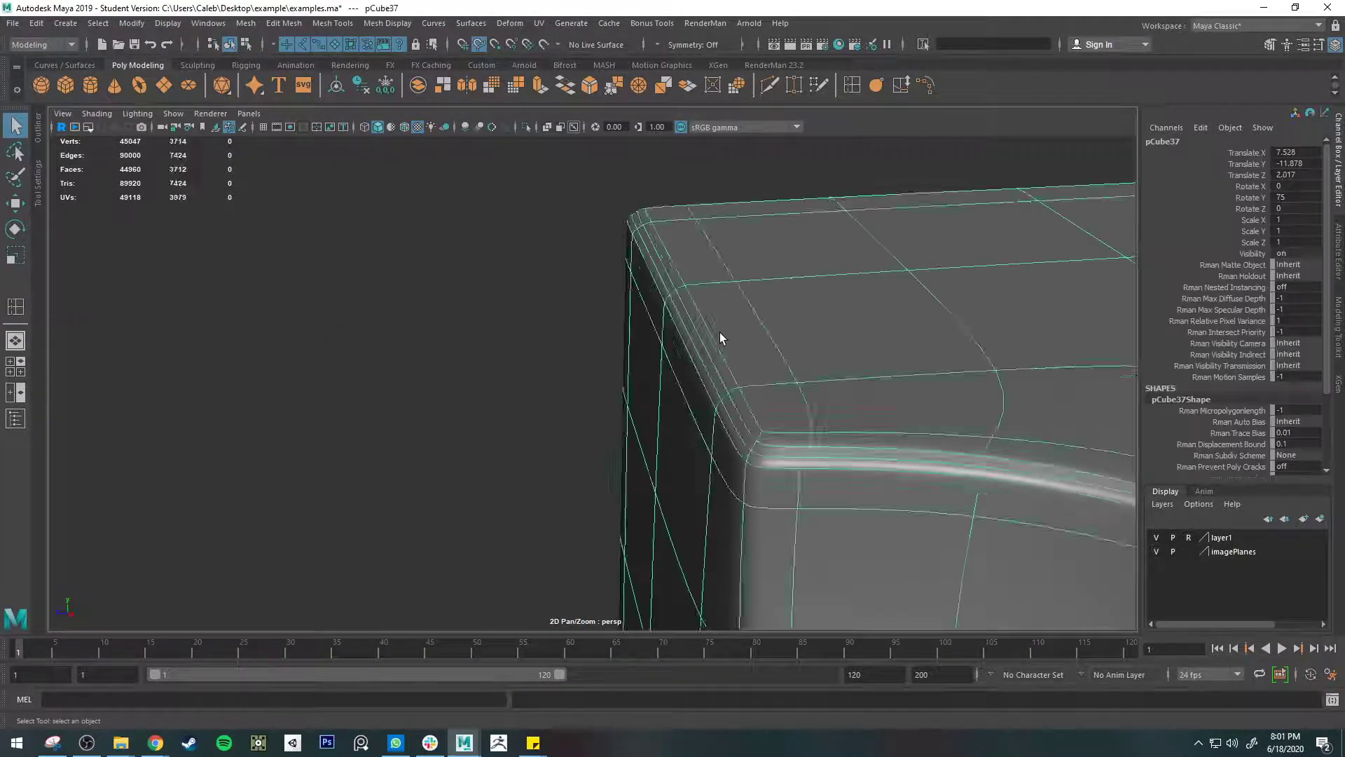
- Compare the bevelled top corner and its surrounding edge loops in unsmoothed and smoothed display
key(1)
alt+middle_drag(872, 366, 784, 385)
alt+drag(784, 384, 778, 419)
alt+middle_drag(779, 419, 809, 512)
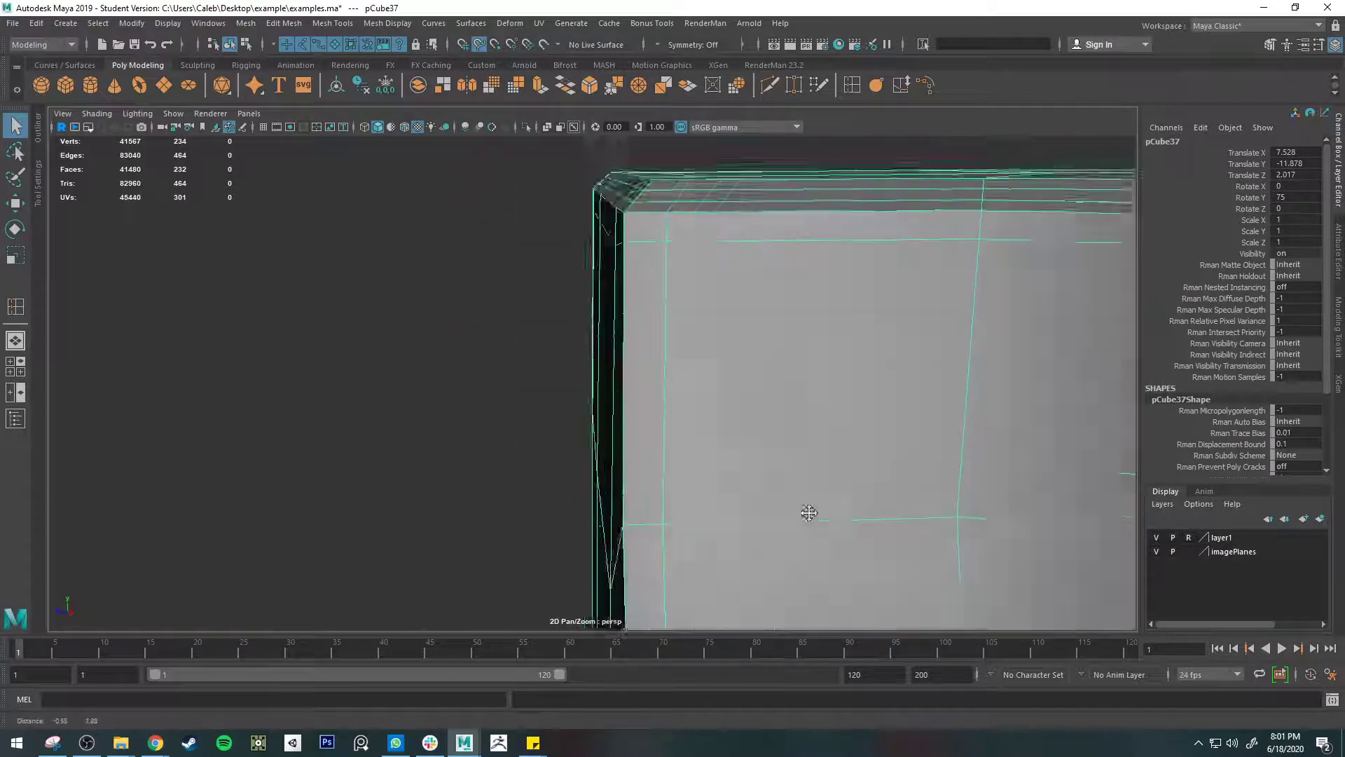
alt+drag(809, 512, 730, 482)
alt+drag(640, 353, 698, 434)
key(3)
click(685, 377)
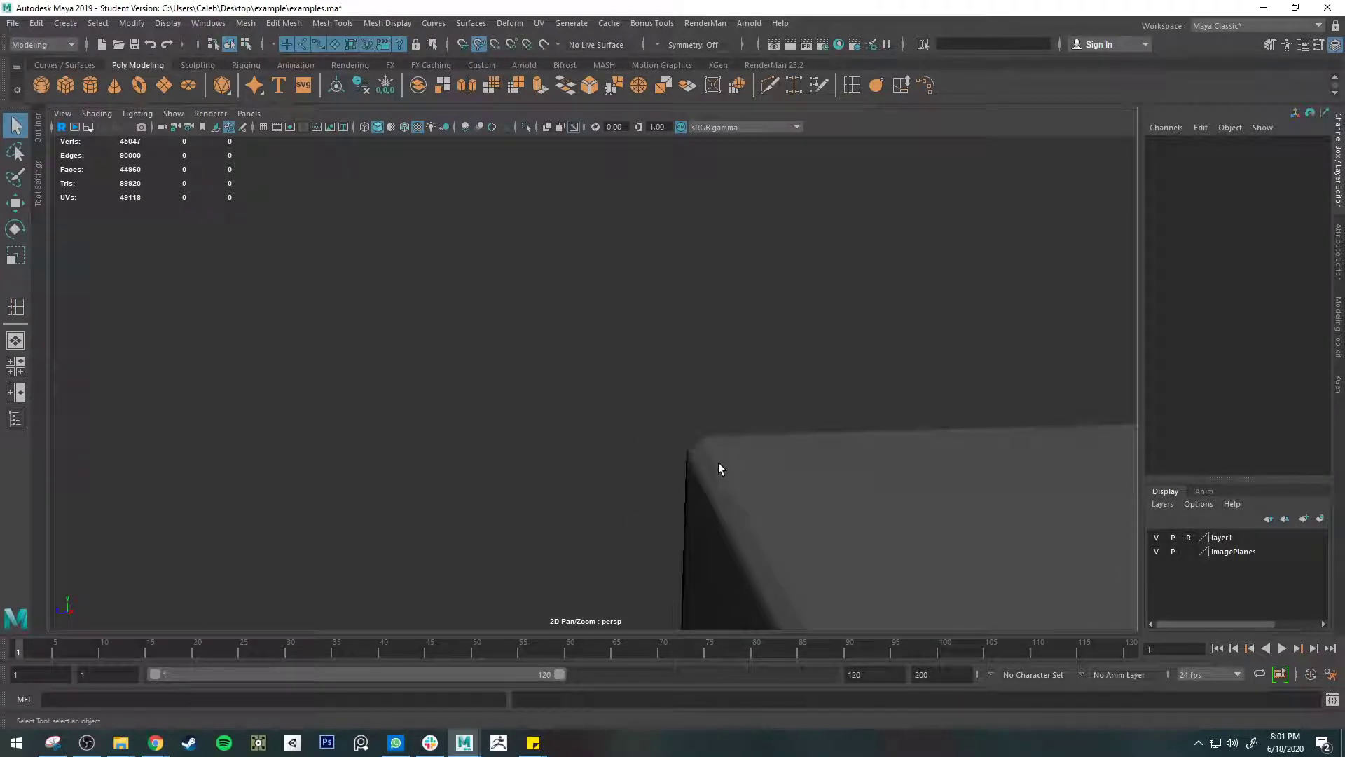
alt+drag(727, 483, 673, 405)
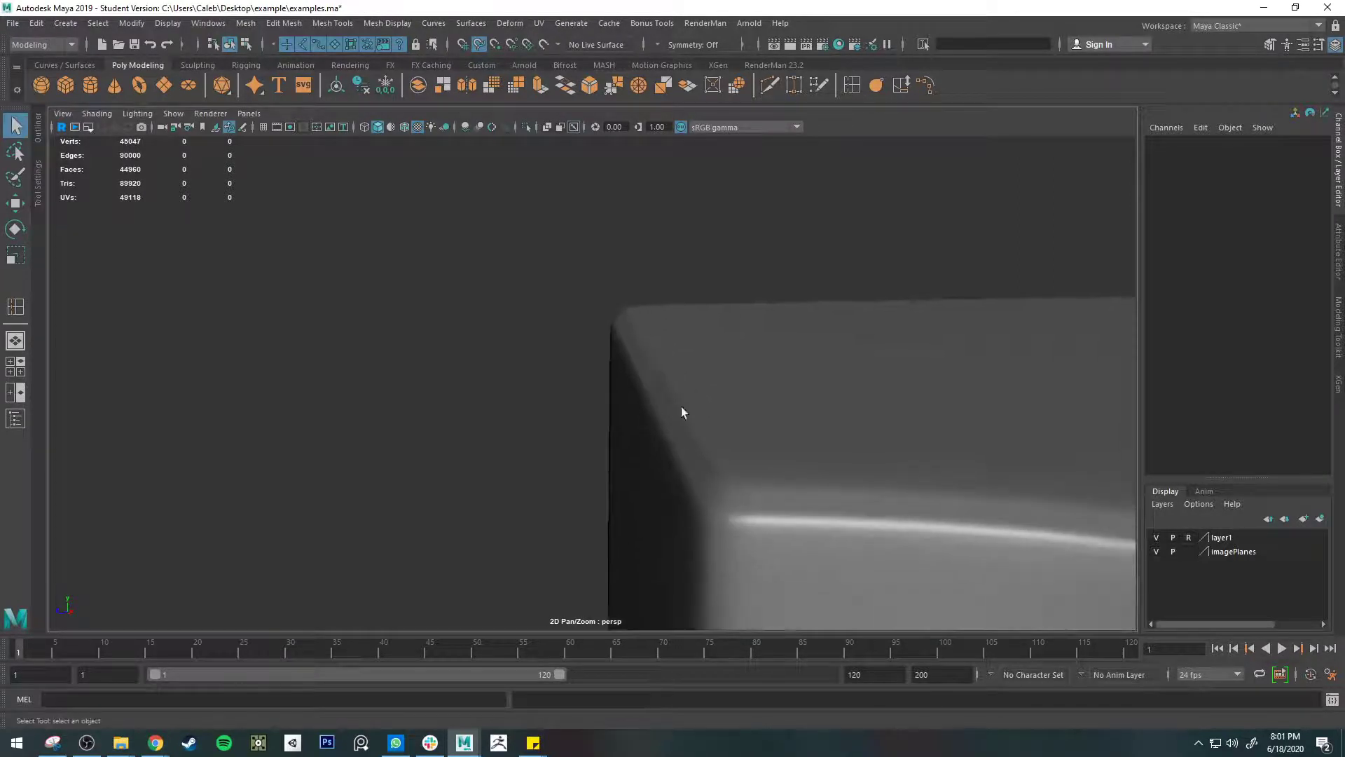
click(690, 413)
key(1)
alt+drag(697, 405, 696, 410)
alt+drag(619, 365, 631, 360)
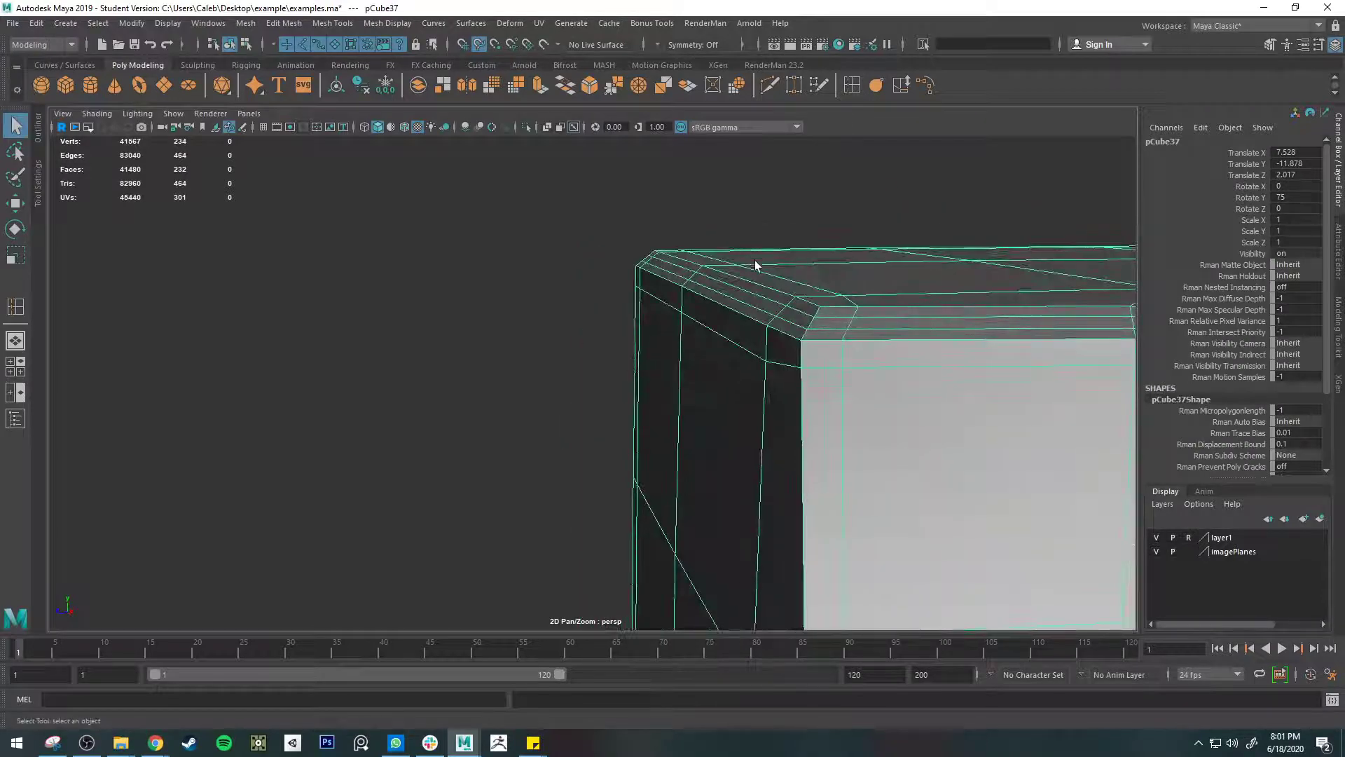
- Undo the three edge loops and the whole top perimeter bevel
key(ctrl+z)
key(ctrl+z)
key(ctrl+z)
key(ctrl+z)
key(ctrl+z)
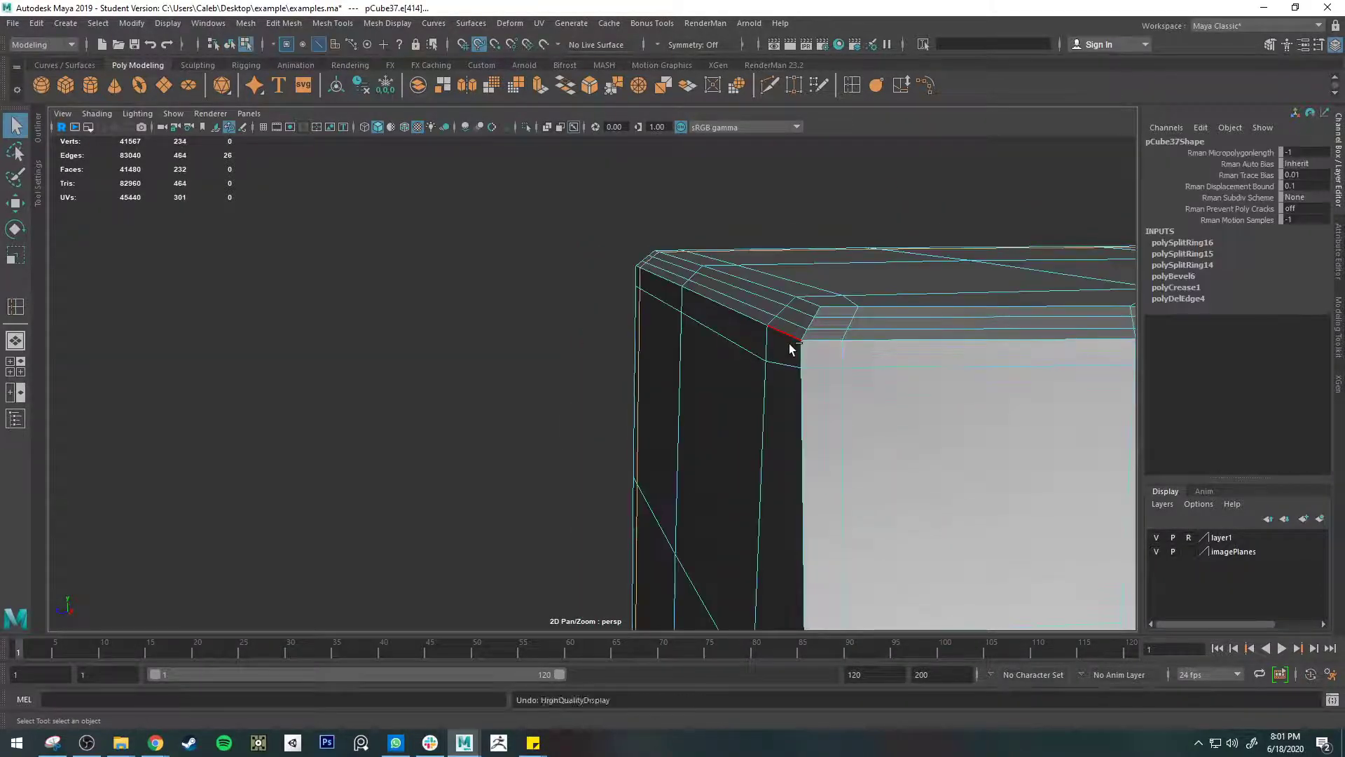
key(ctrl+z)
key(ctrl+z)
key(ctrl+z)
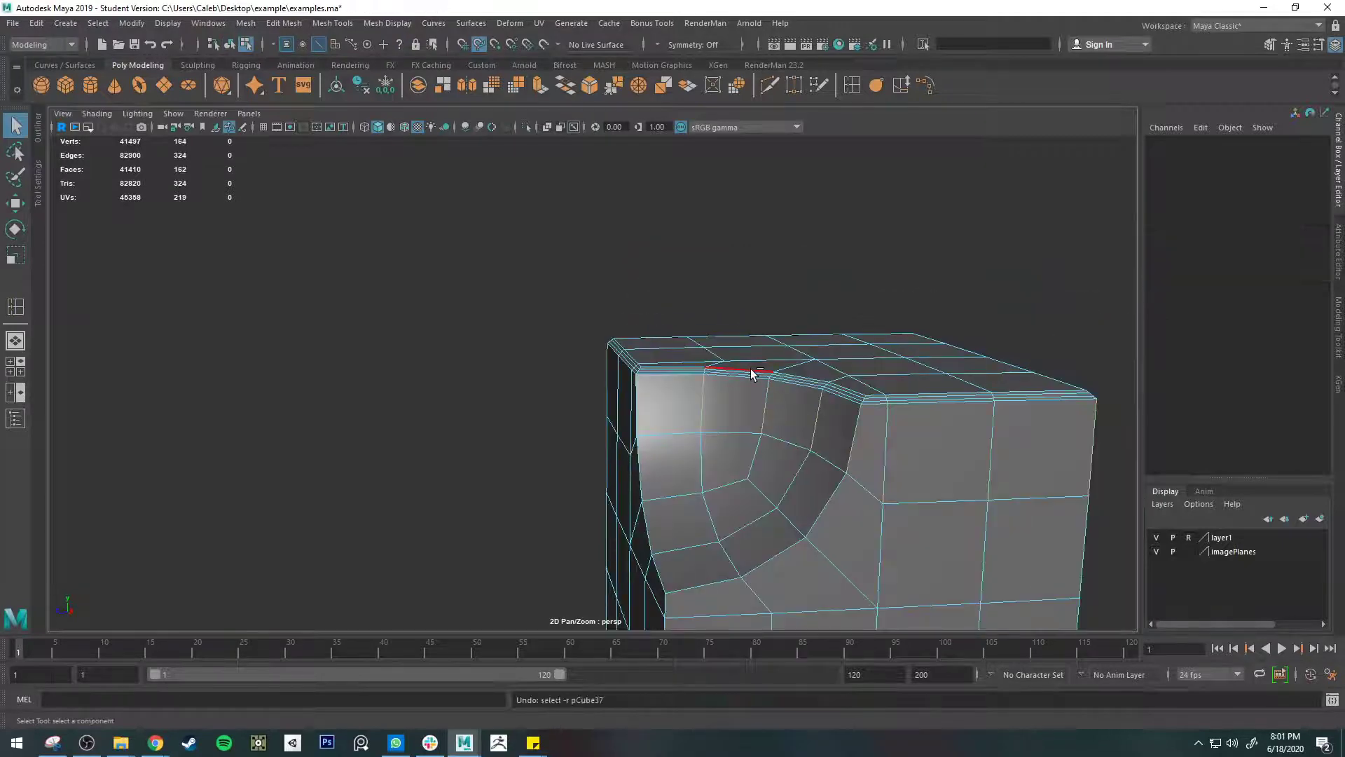
key(ctrl+z)
key(ctrl+z)
key(ctrl+z)
key(ctrl+z)
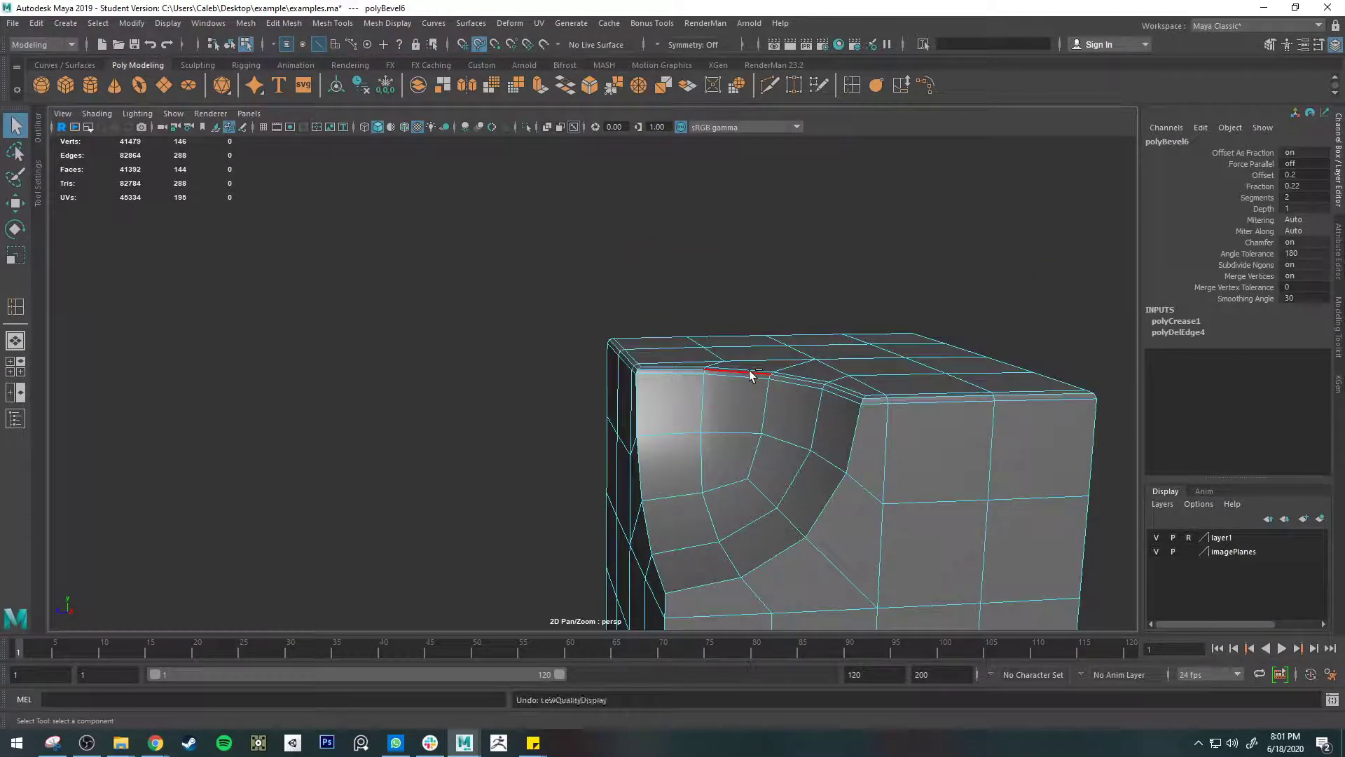
key(ctrl+z)
key(ctrl+z)
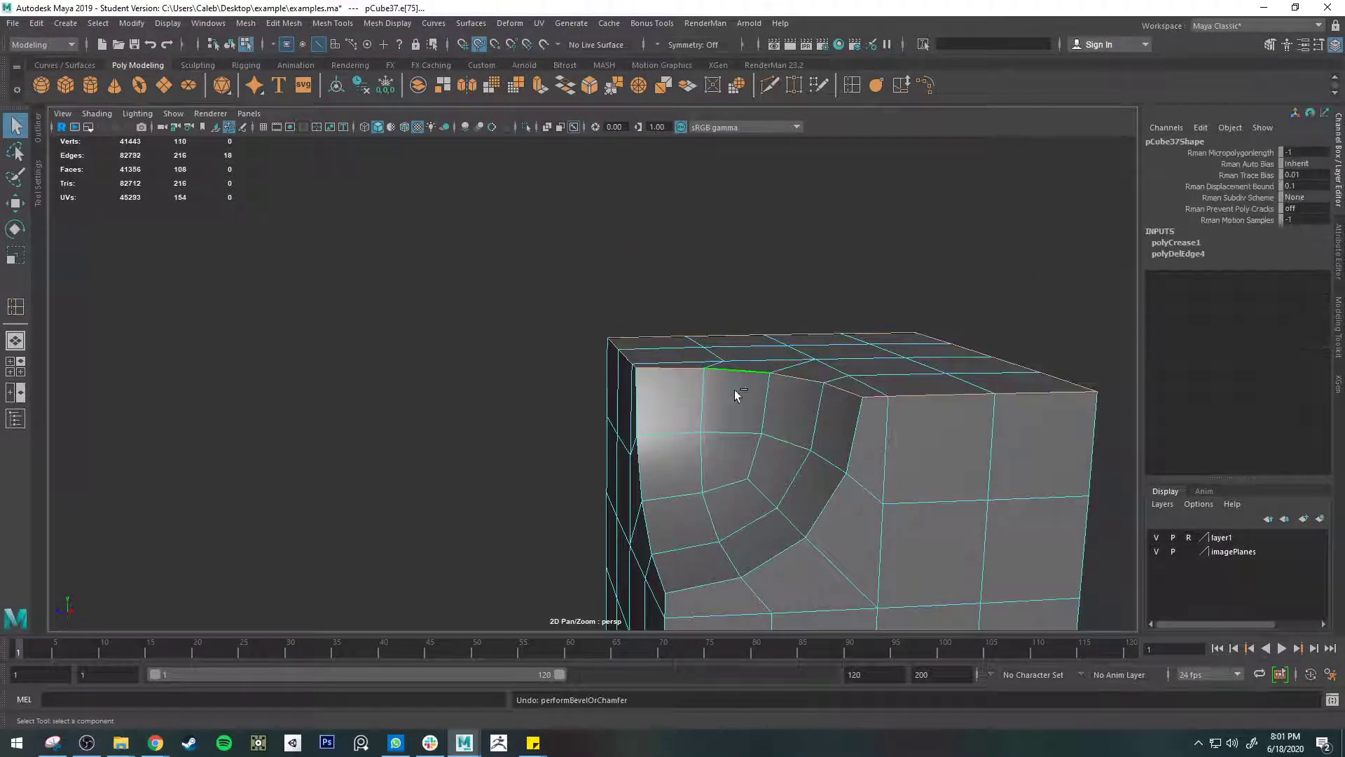
- Undo the last edge selection changes and bevel the cube's top perimeter, including the cutout's upper rim, with fraction 0.5 and one segment
alt+drag(735, 390, 821, 361)
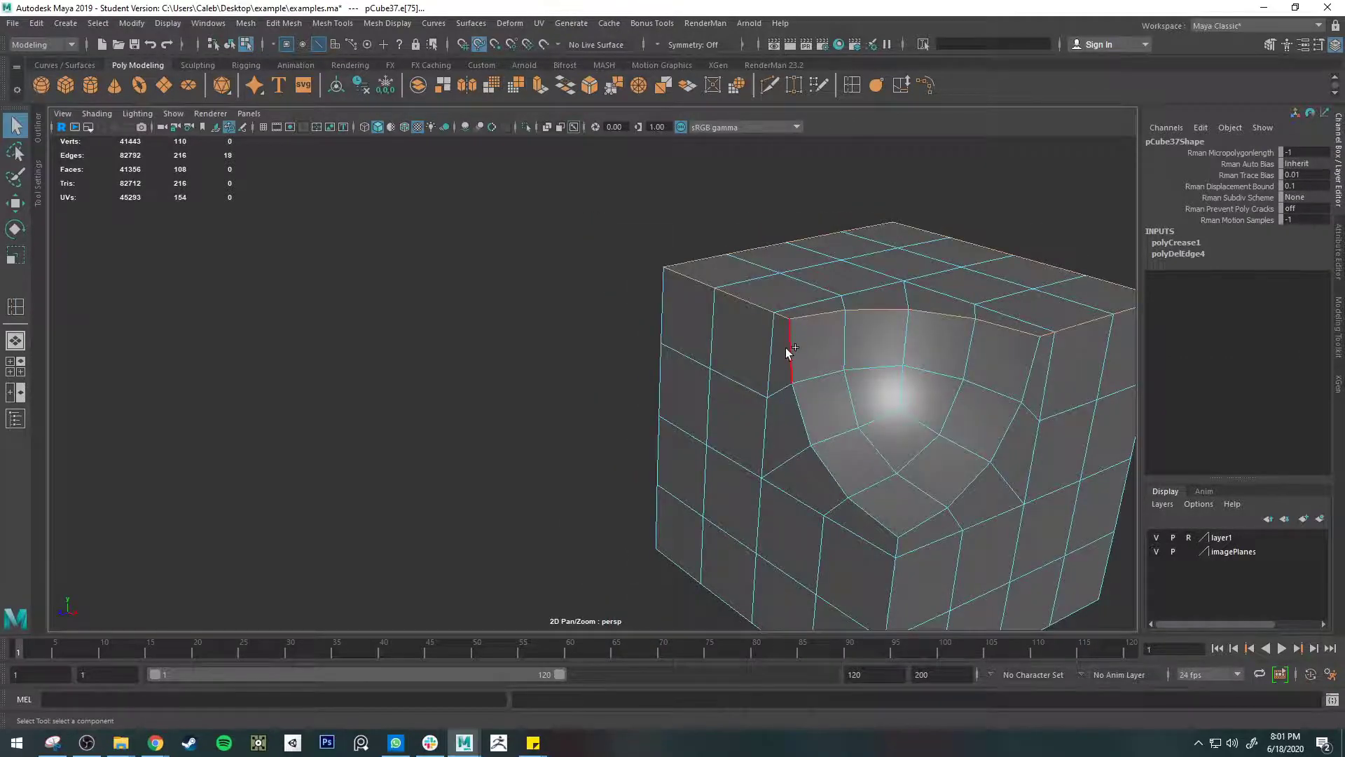
alt+middle_drag(935, 396, 653, 314)
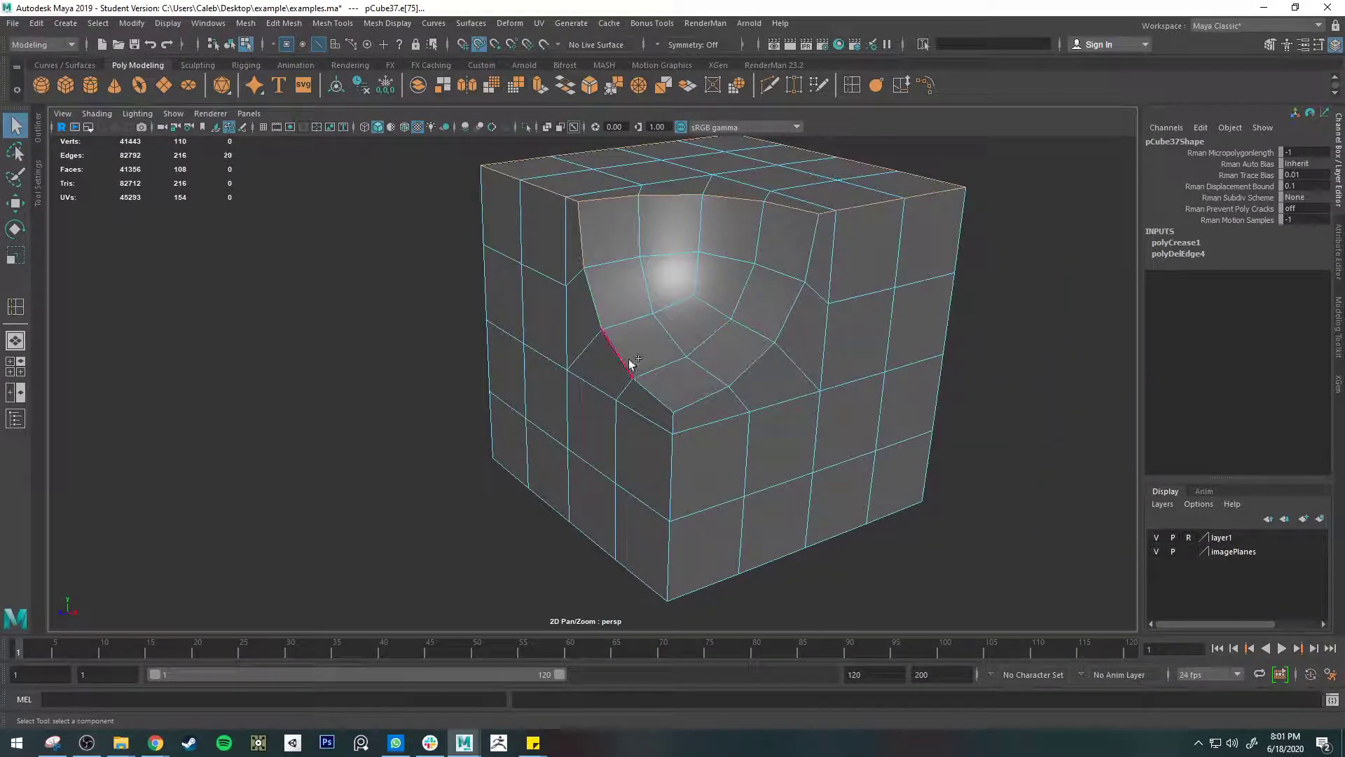
key(ctrl+z)
key(ctrl+z)
key(ctrl+z)
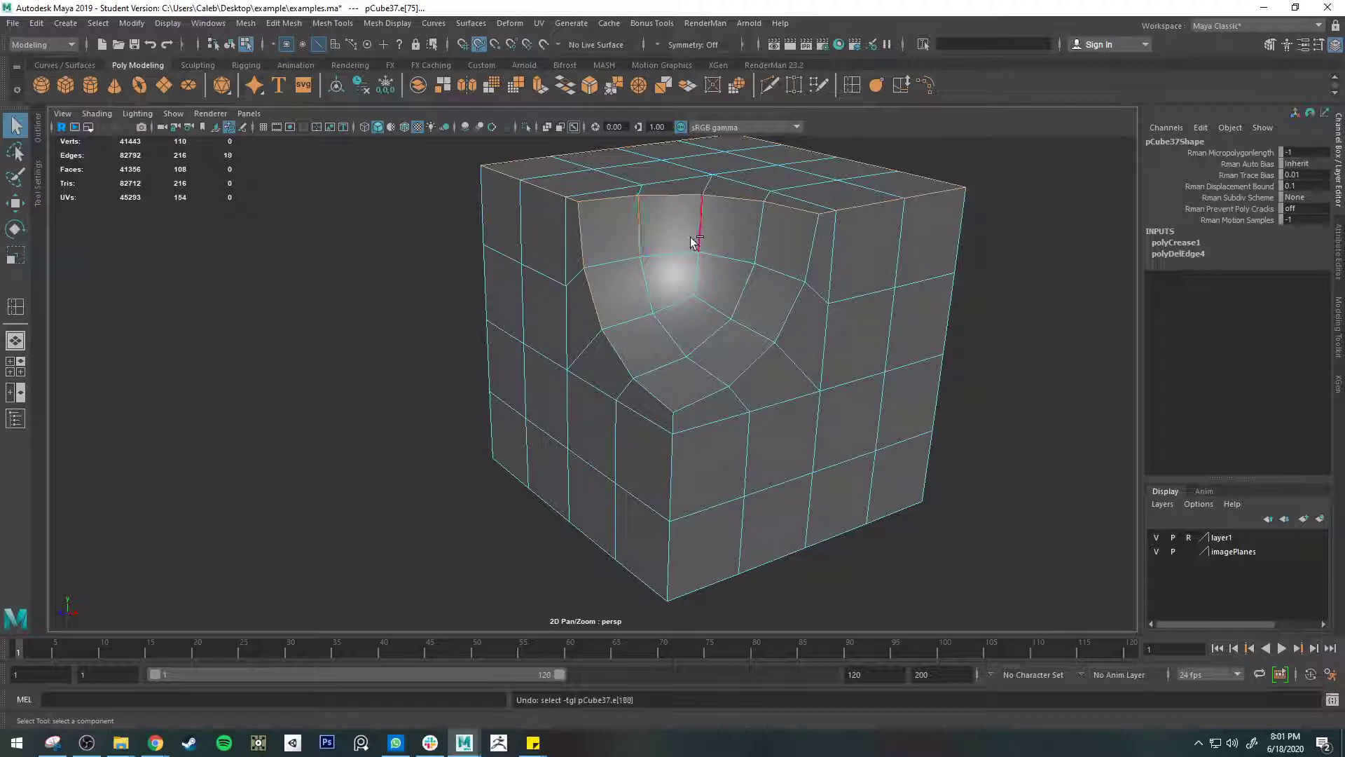
click(589, 85)
alt+drag(633, 262, 653, 284)
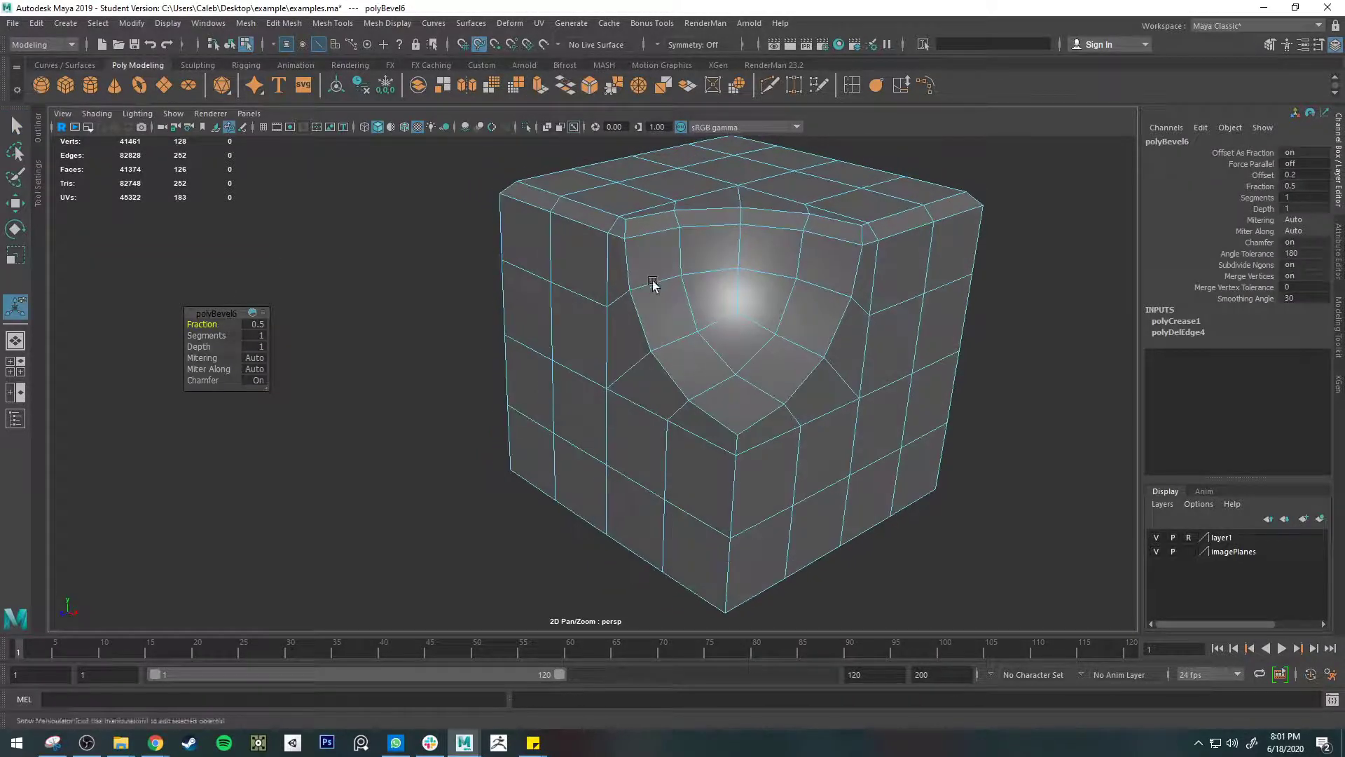
- Select the edge loop around the spherical cutout's rim and bevel it with a fraction of 0.19
double_click(639, 320)
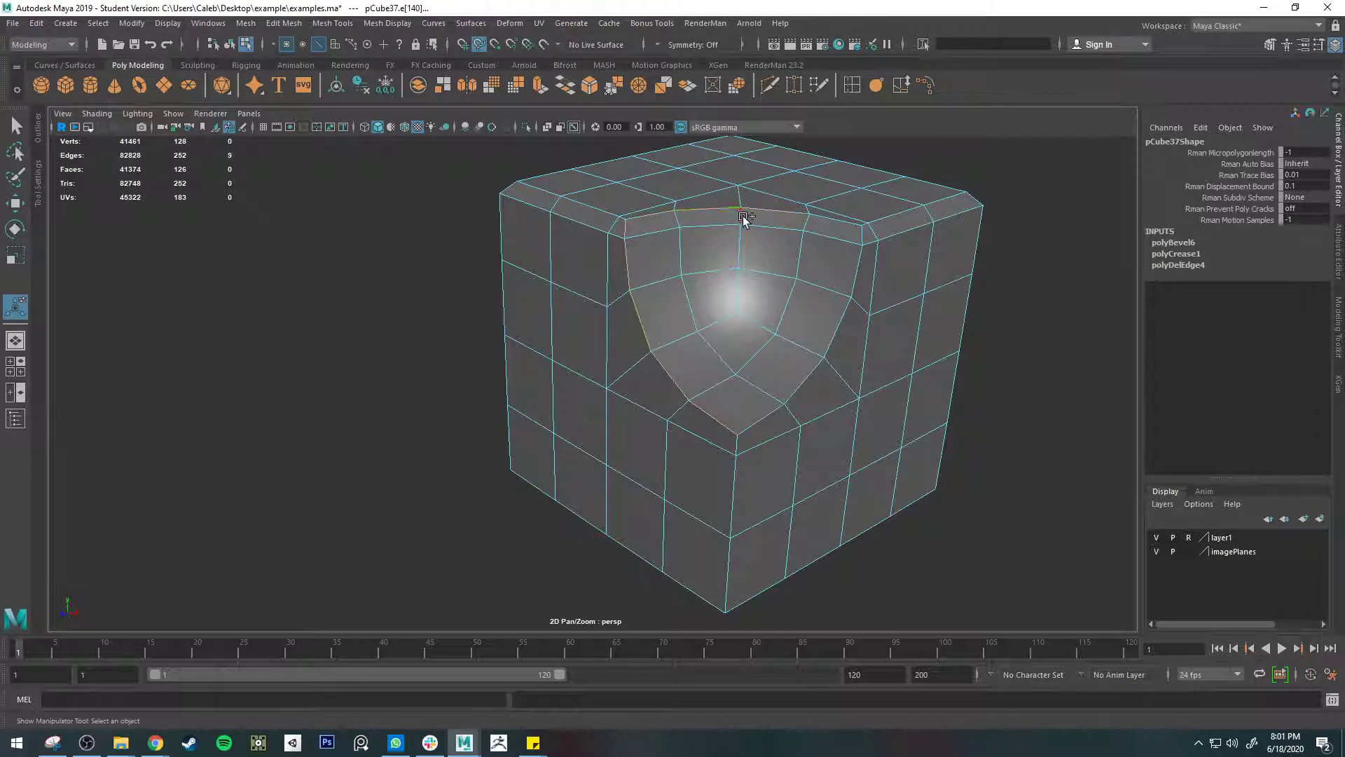
shift+double_click(805, 217)
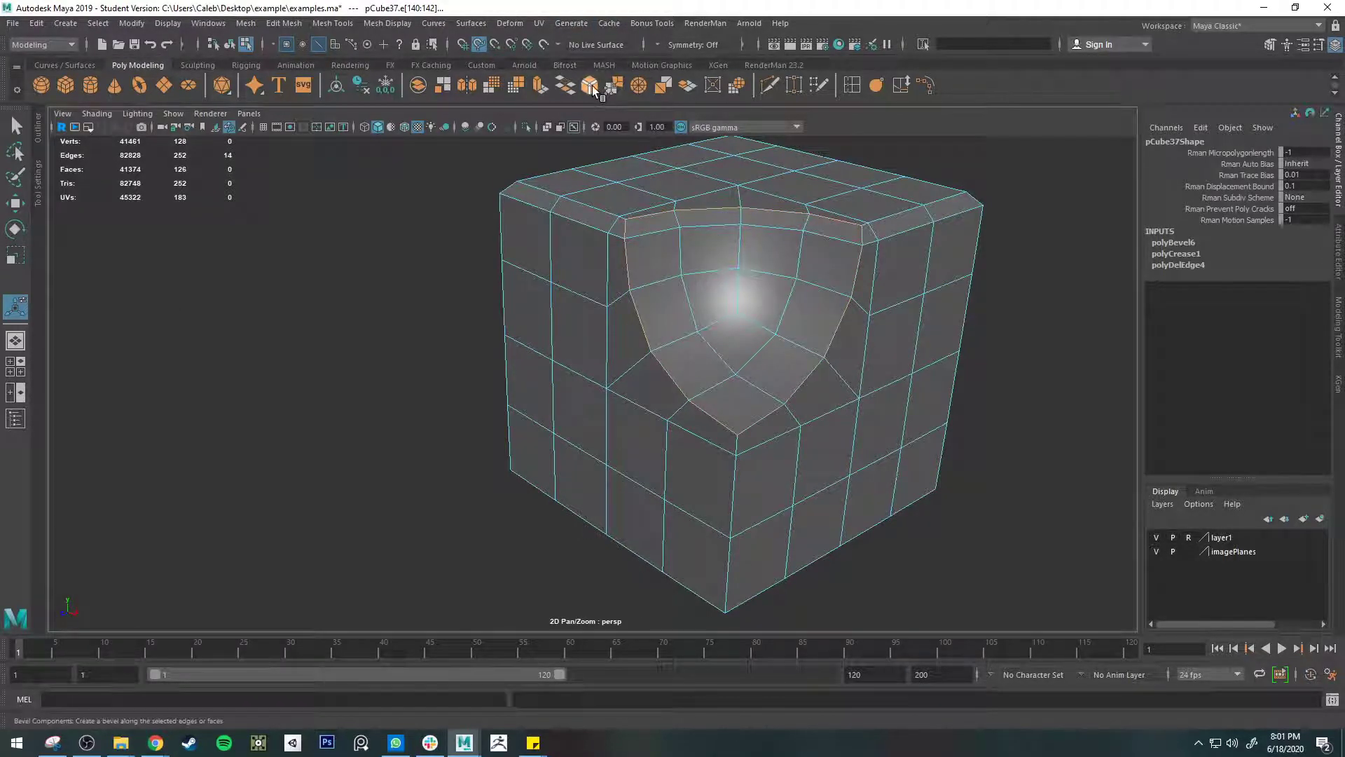
click(590, 86)
alt+drag(723, 174, 641, 260)
alt+right_drag(641, 259, 675, 204)
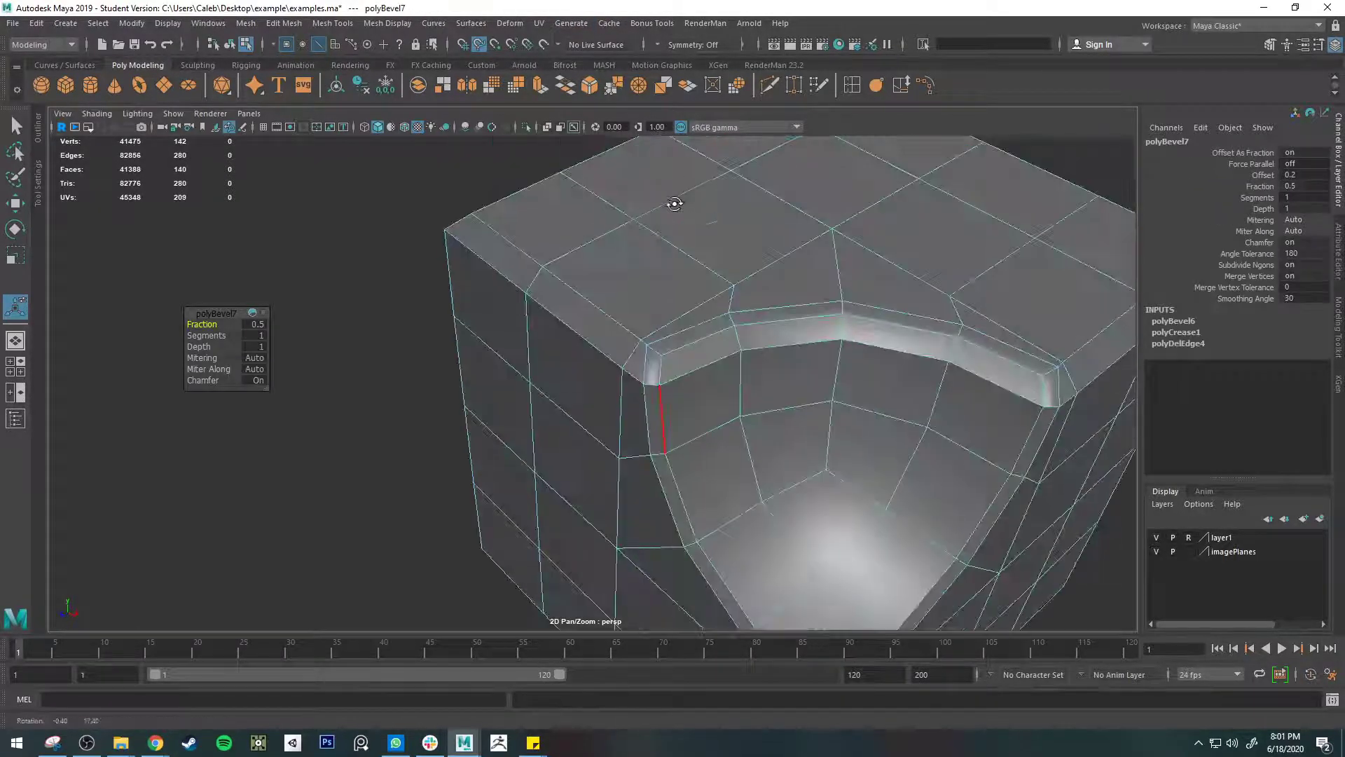
alt+middle_drag(872, 339, 800, 295)
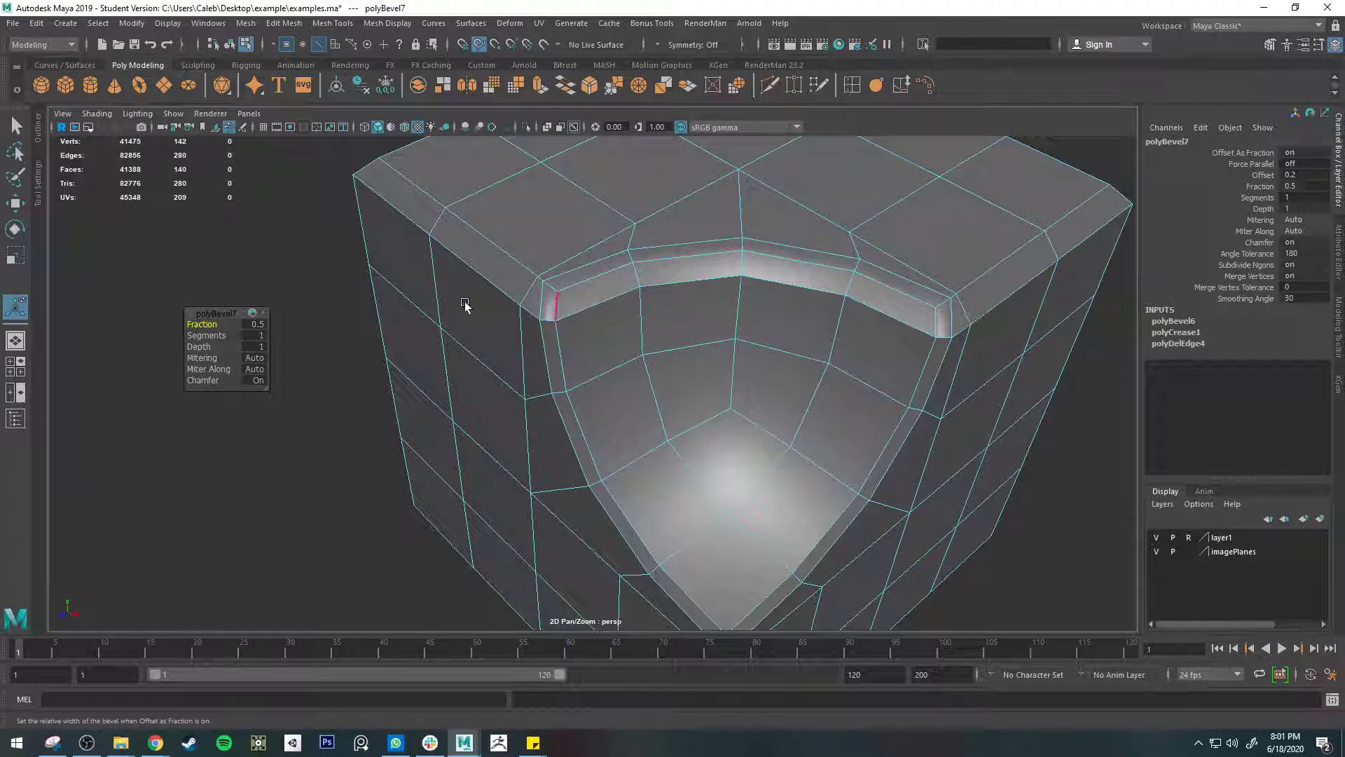
drag(201, 323, 664, 385)
- Inspect where the rim bevel meets the top perimeter bevel, in smoothed and unsmoothed display
scroll(663, 385, down, 3)
key(3)
key(q)
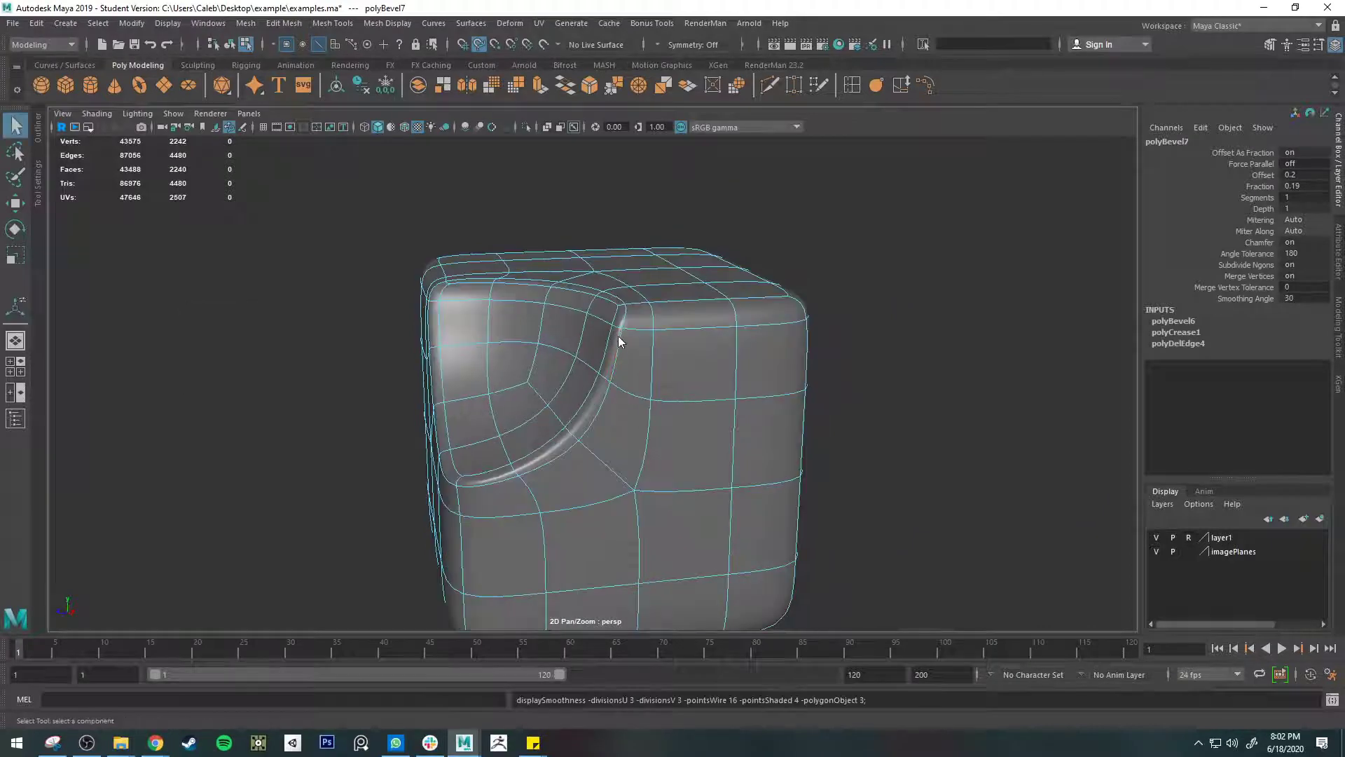
right_drag(617, 337, 659, 302)
click(917, 395)
alt+drag(920, 396, 984, 410)
click(646, 367)
key(1)
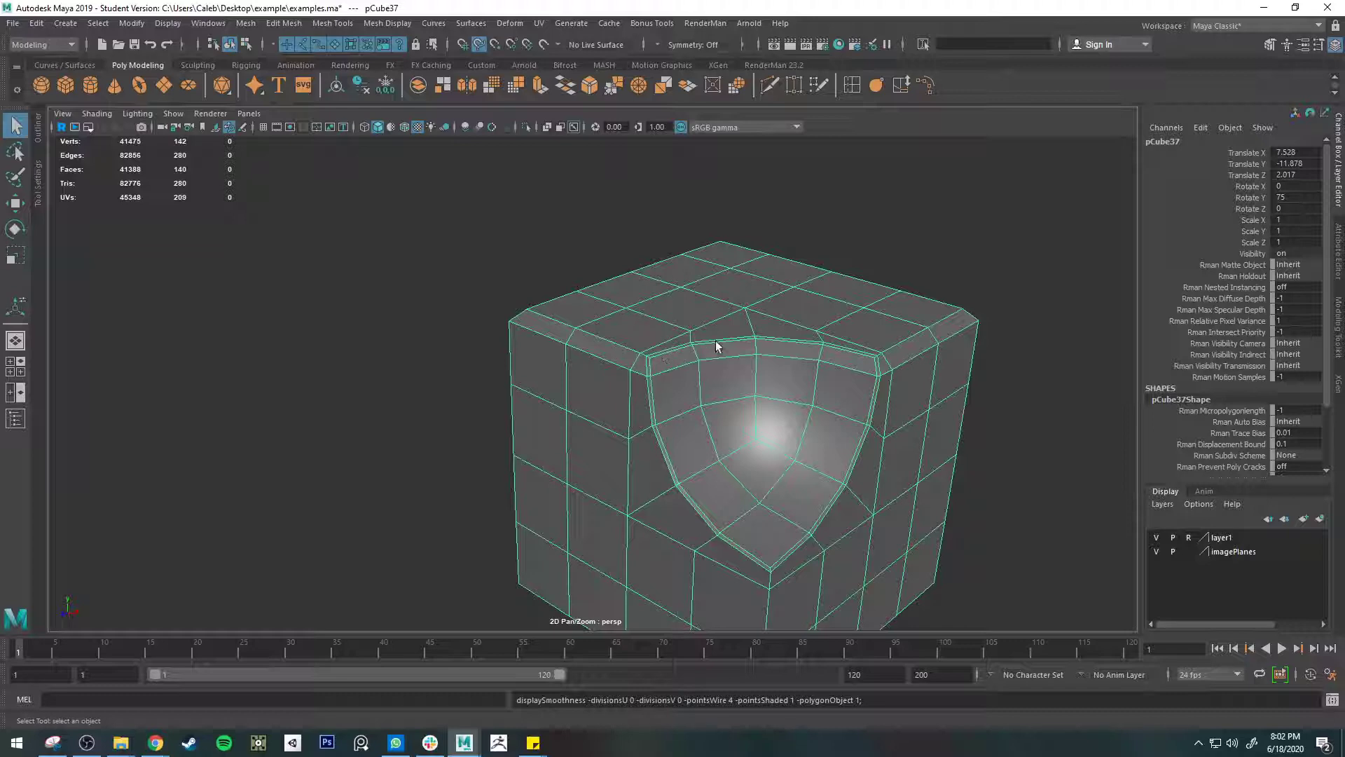
scroll(728, 357, up, 3)
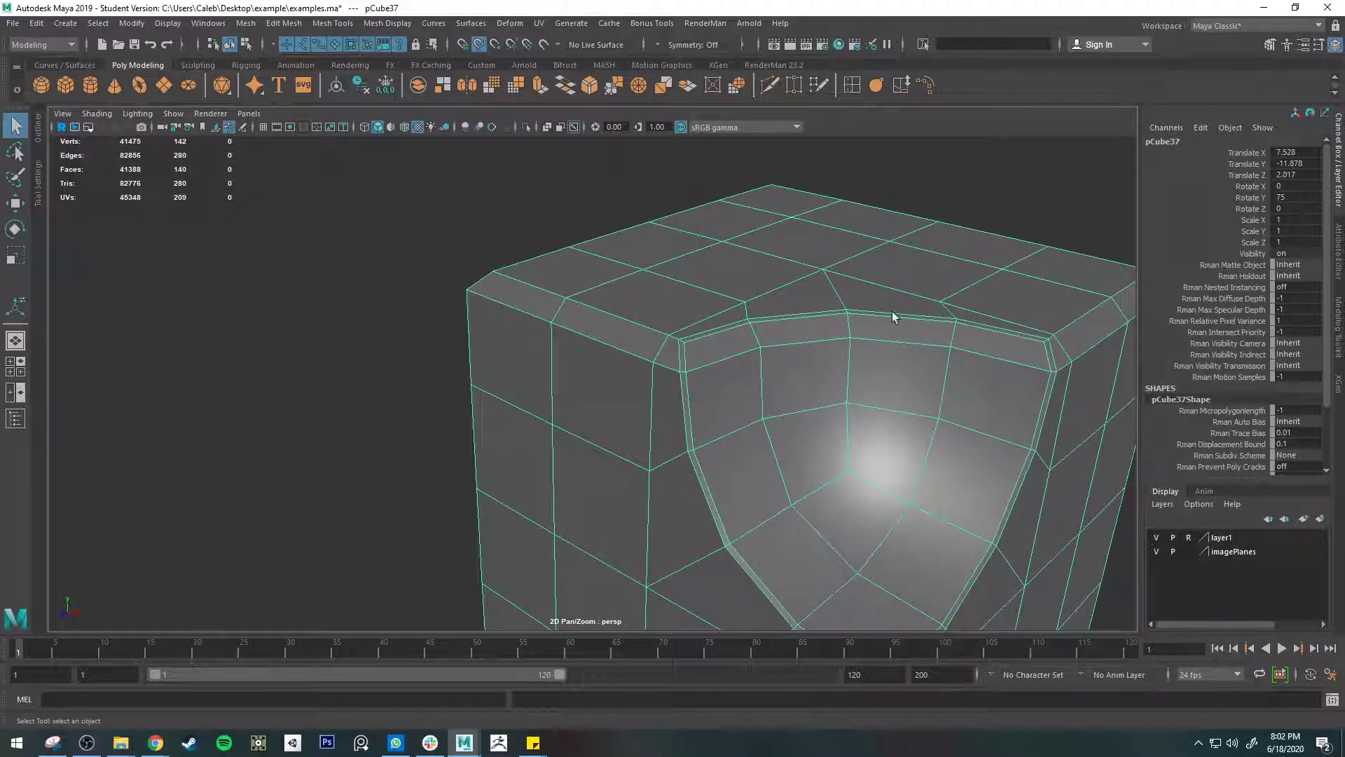
scroll(889, 401, down, 2)
alt+middle_drag(890, 401, 876, 377)
- Undo the cutout rim bevel and the top perimeter bevel
key(ctrl+z)
key(ctrl+z)
key(ctrl+z)
key(ctrl+z)
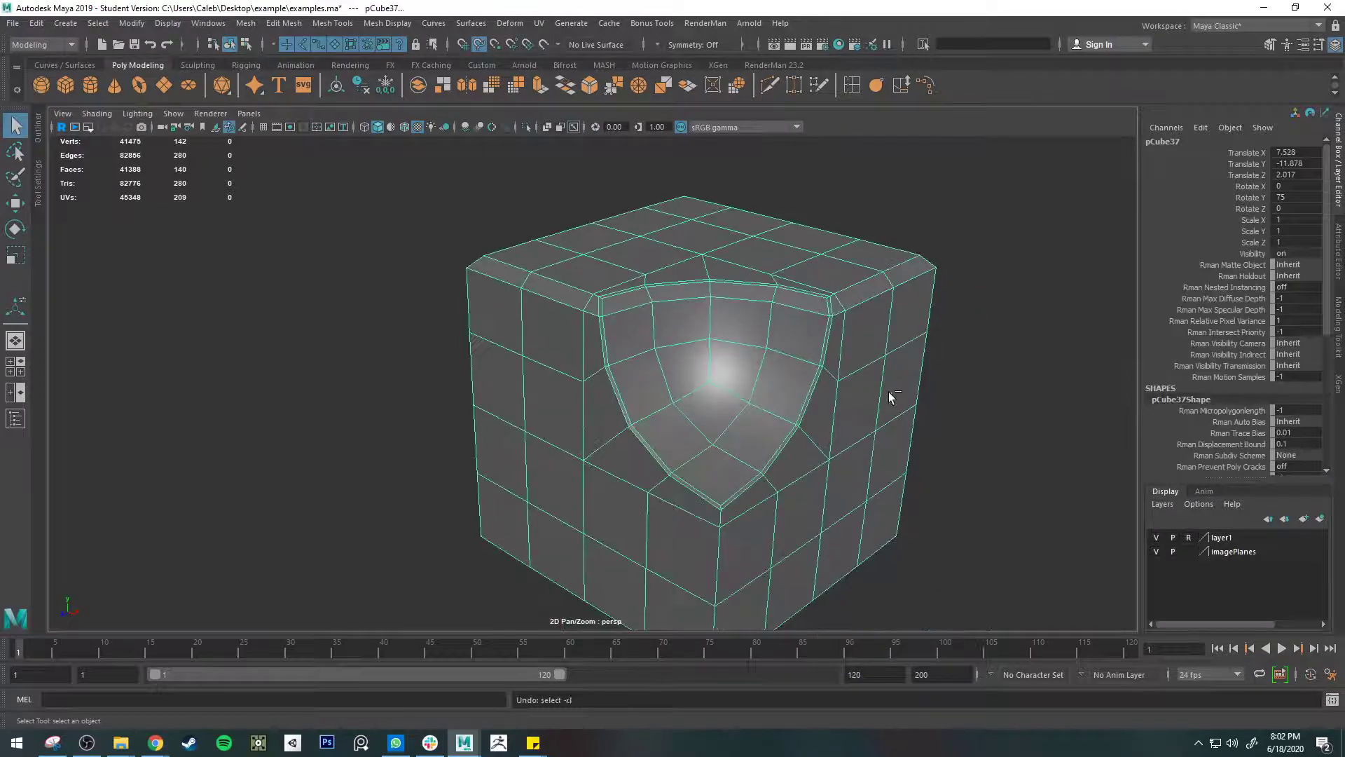
key(ctrl+z)
key(ctrl+z)
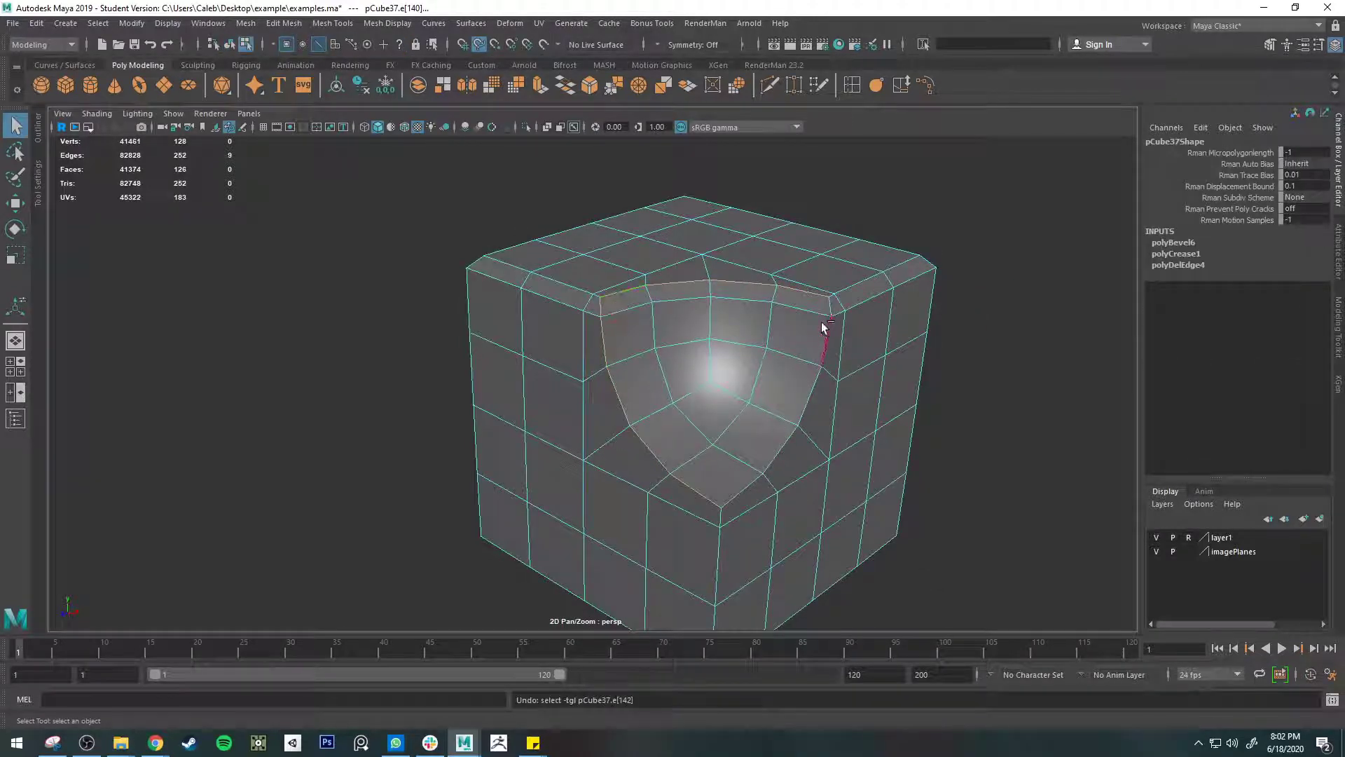
key(ctrl+z)
key(ctrl+z)
key(ctrl+z)
key(ctrl+z)
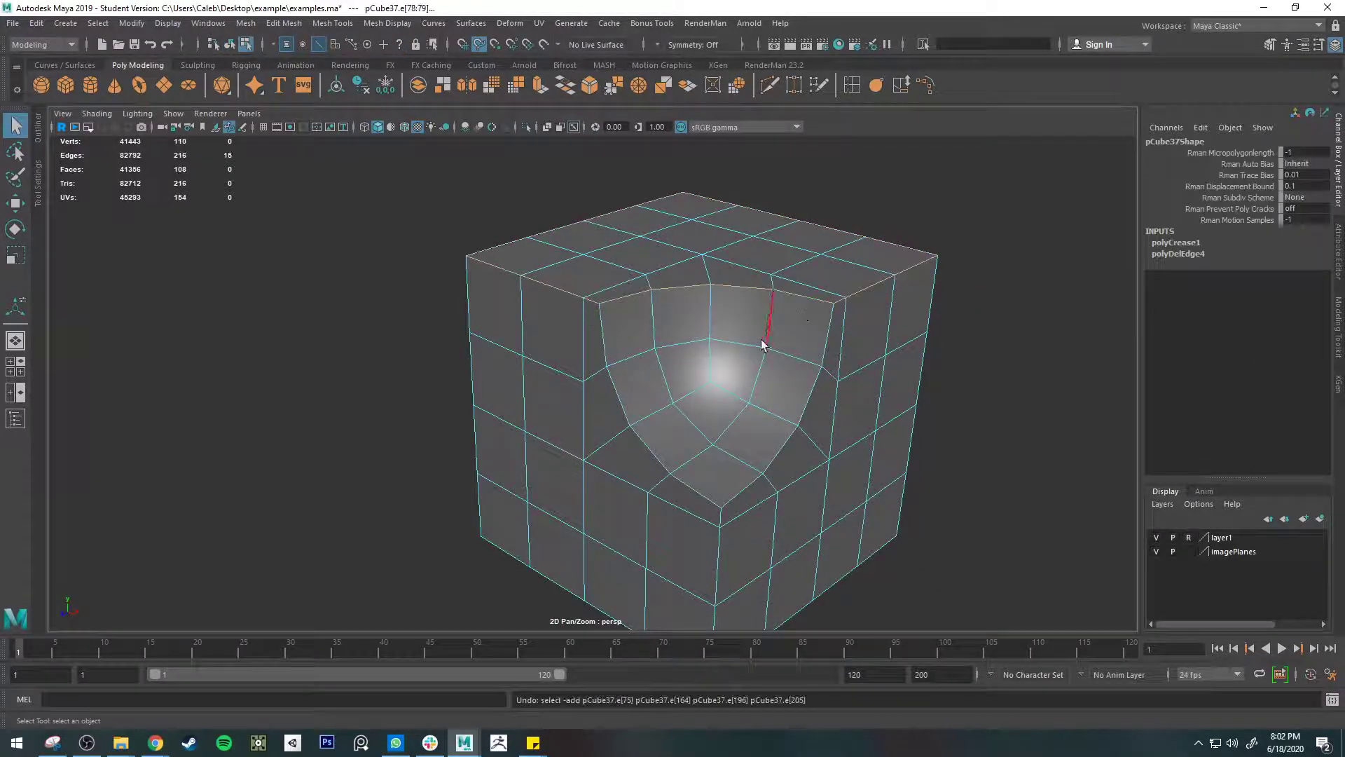
- Extend the edge selection to the full top perimeter, the cutout's rim and the cube's bottom perimeter
shift+click(501, 243)
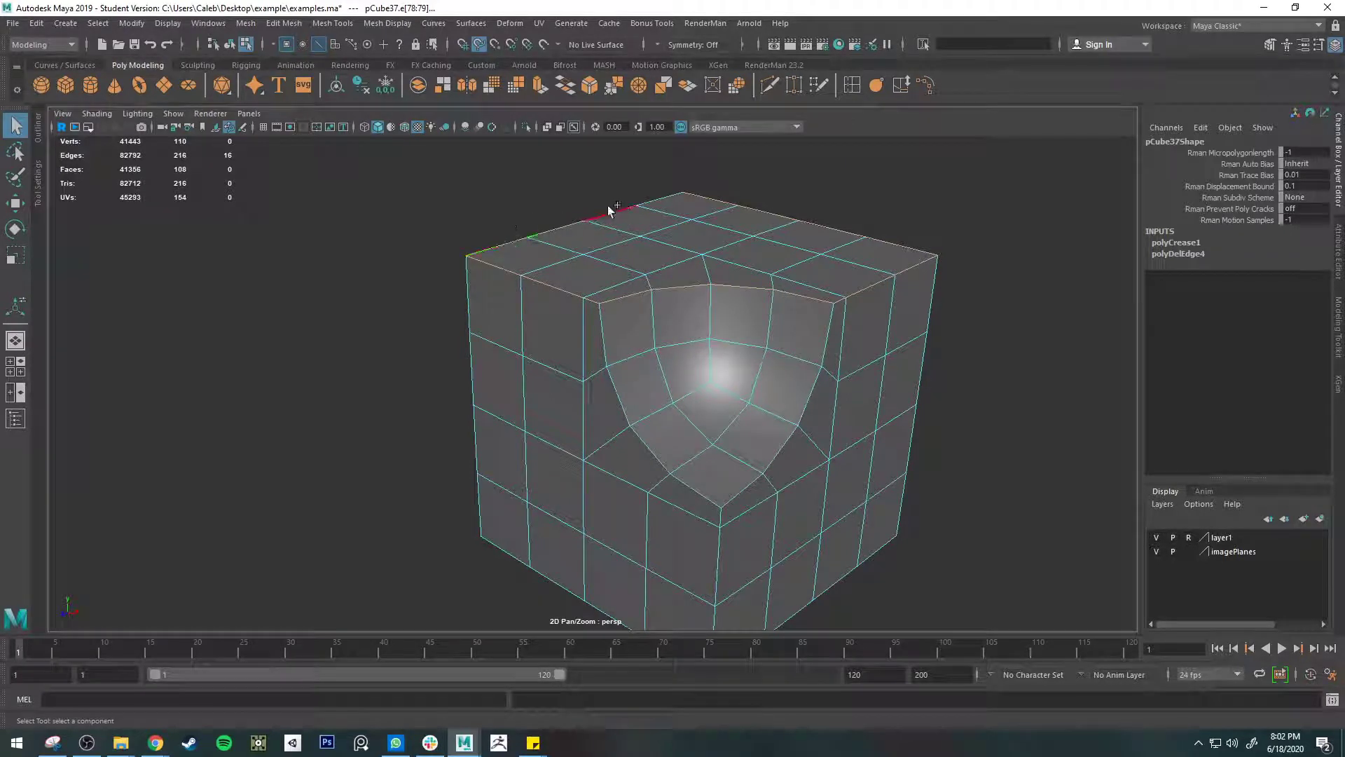
shift+click(627, 300)
shift+click(602, 348)
alt+middle_drag(786, 458, 745, 362)
alt+drag(668, 499, 628, 224)
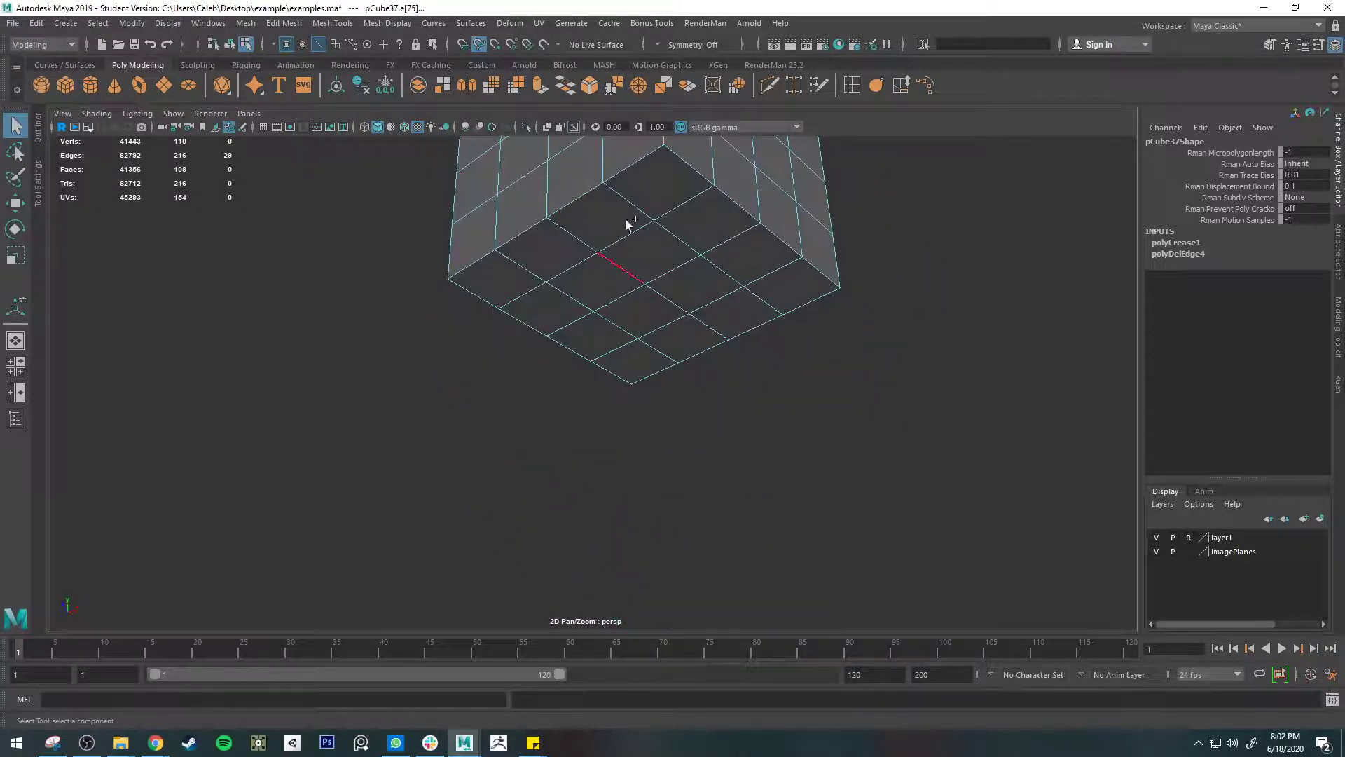
alt+drag(949, 305, 602, 327)
shift+click(459, 285)
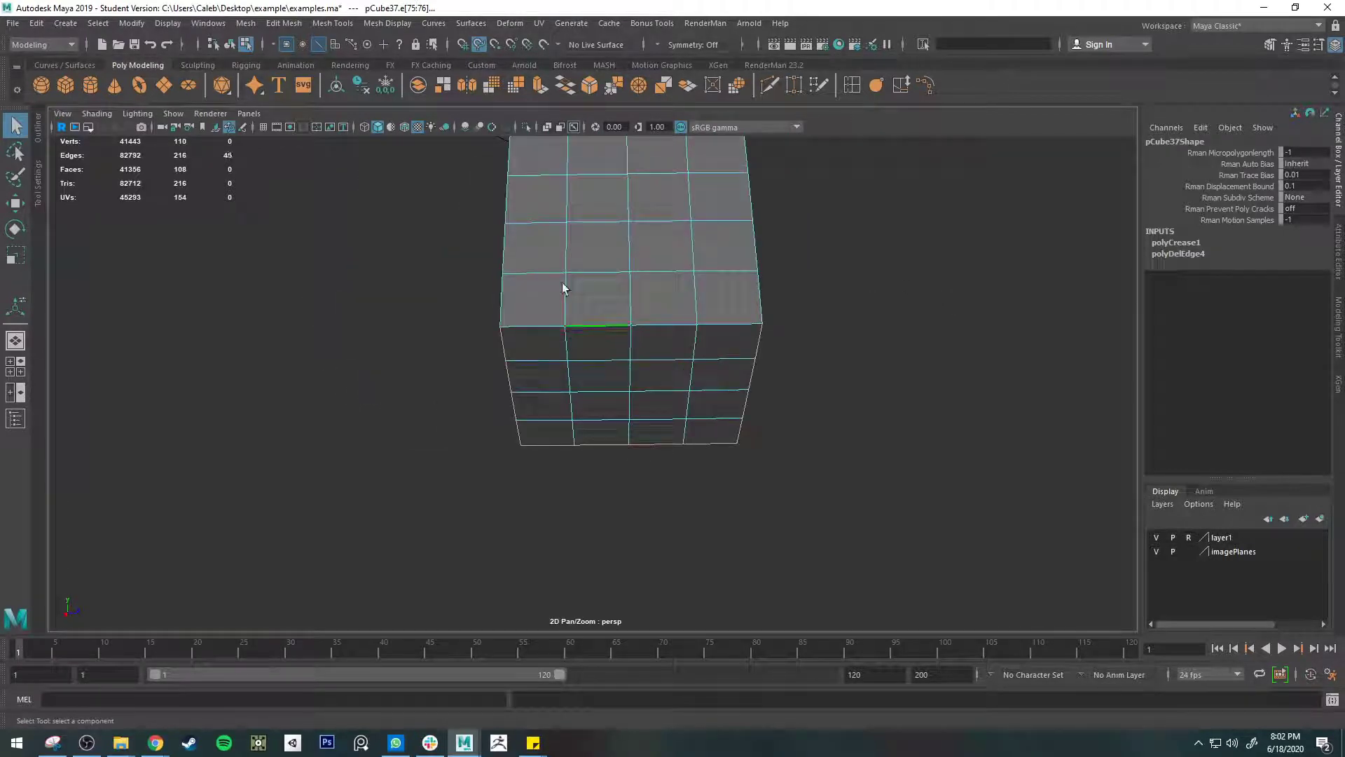
- Add the remaining vertical corner edges to the selection and bevel all selected edges with a fraction of 0.278
mouse_move(771, 297)
alt+mouse_down()
mouse_move(747, 321)
mouse_move(774, 312)
alt+mouse_up()
alt+drag(630, 318, 767, 307)
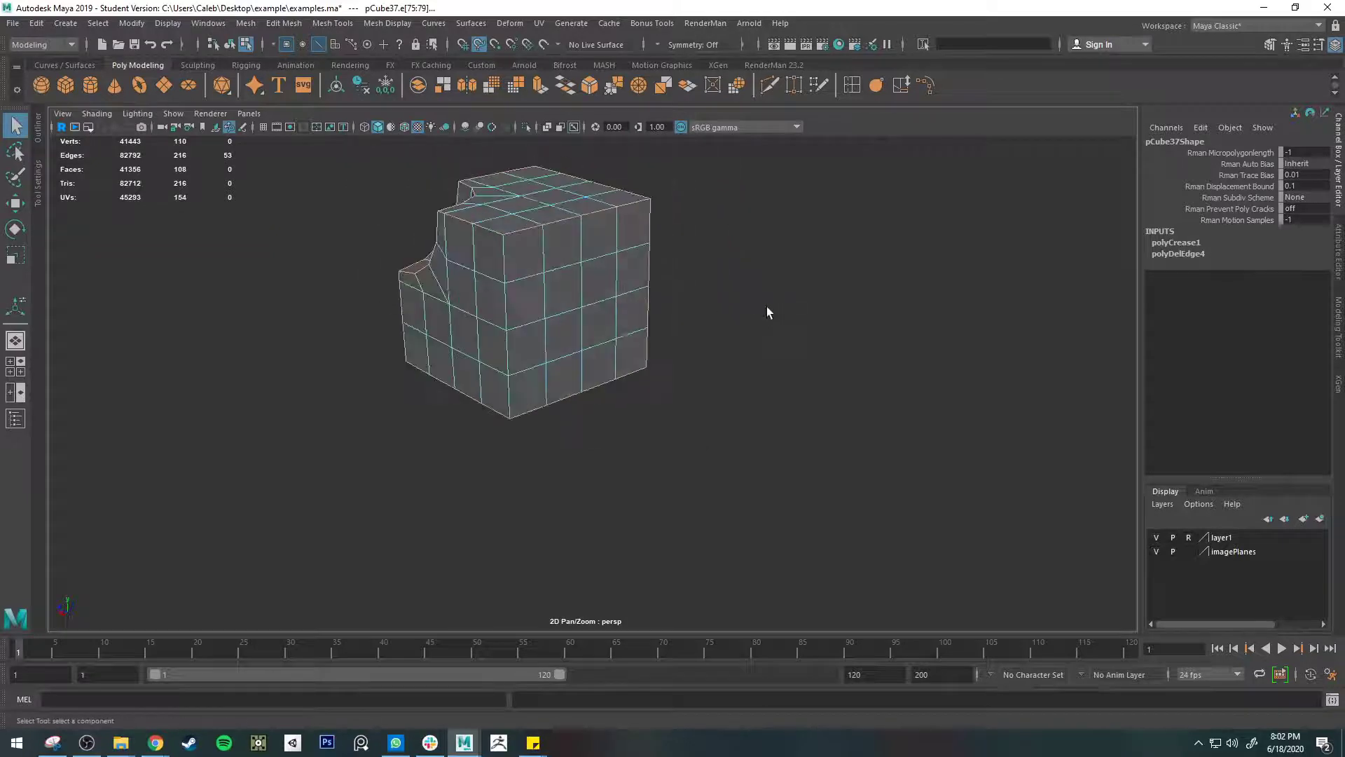
shift+double_click(505, 303)
alt+drag(566, 314, 747, 306)
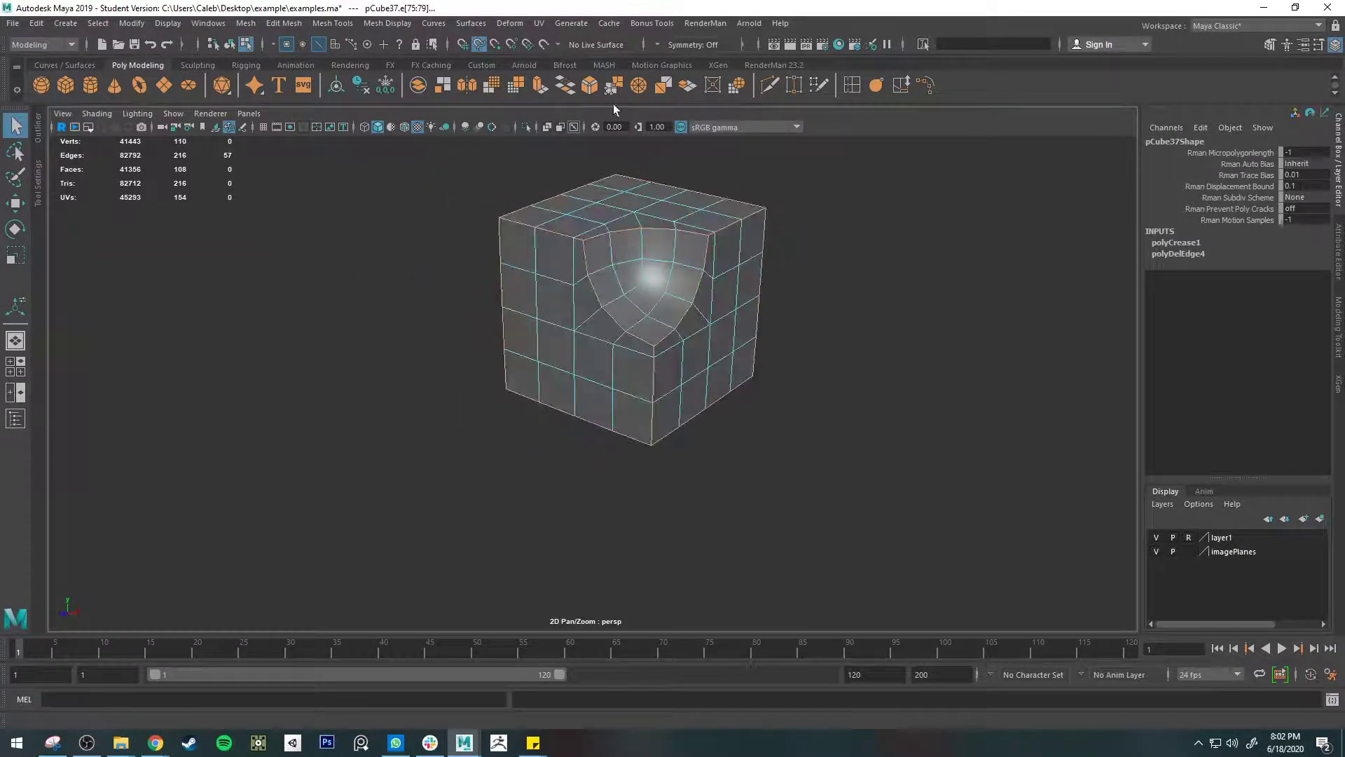
click(589, 85)
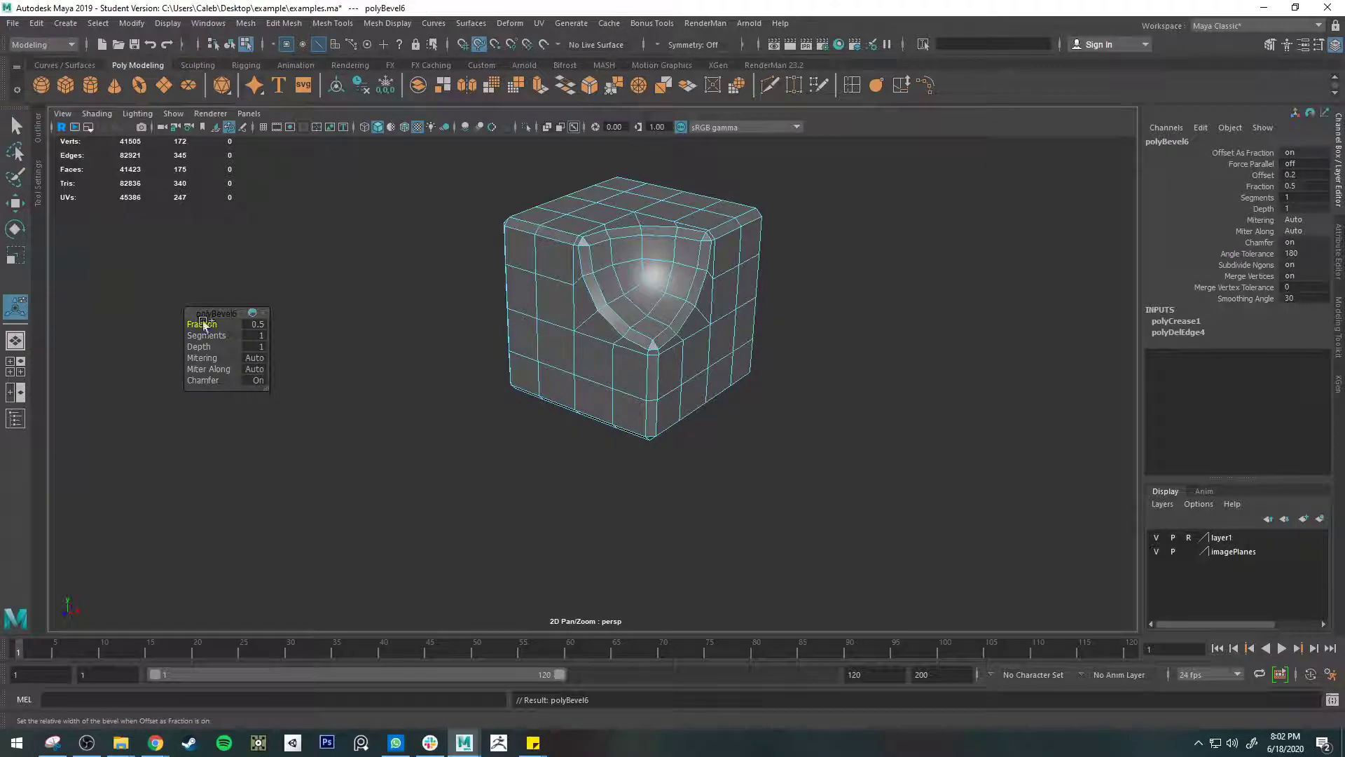
drag(202, 324, 42, 316)
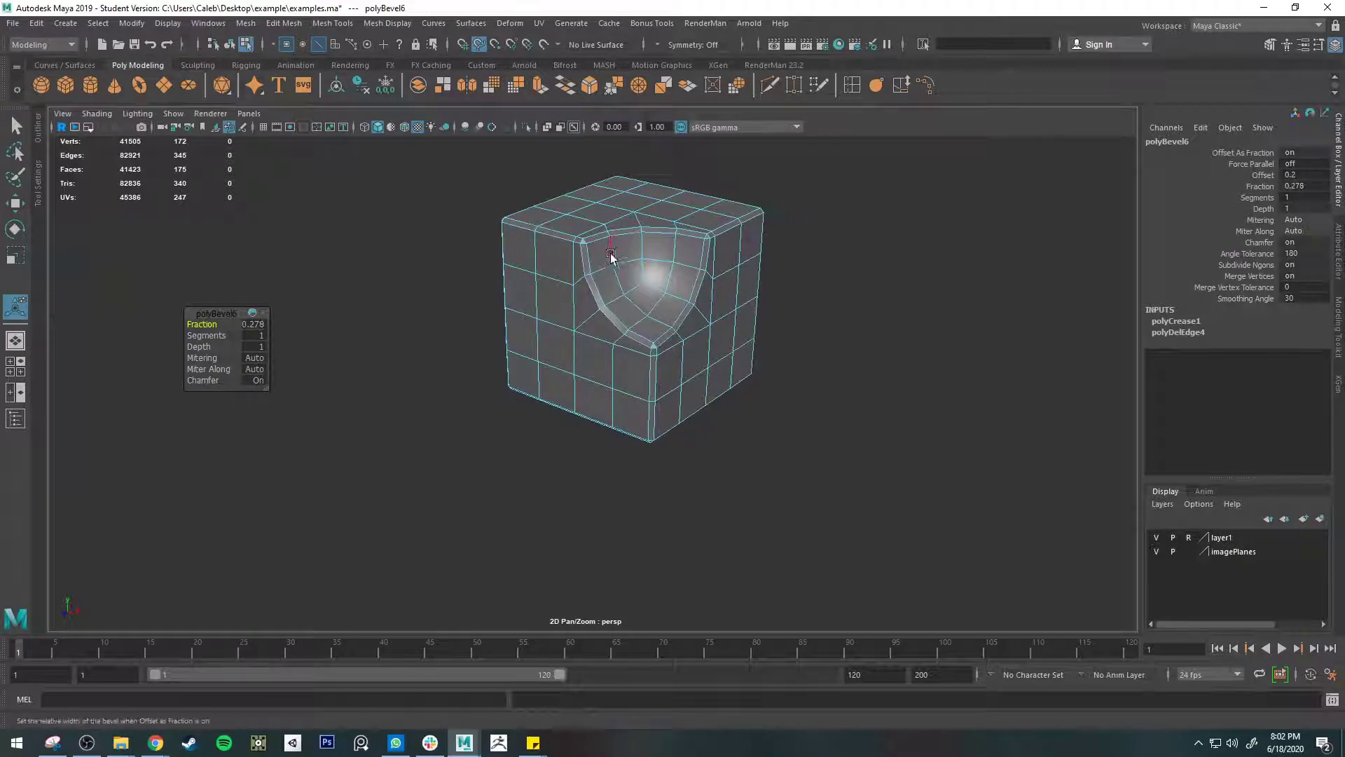
- Set the bevel's segments to 2 and check the new edge loops around the cutout's rim and corners
scroll(612, 256, up, 4)
alt+middle_drag(643, 232, 615, 367)
scroll(614, 363, up, 3)
alt+middle_drag(453, 291, 532, 257)
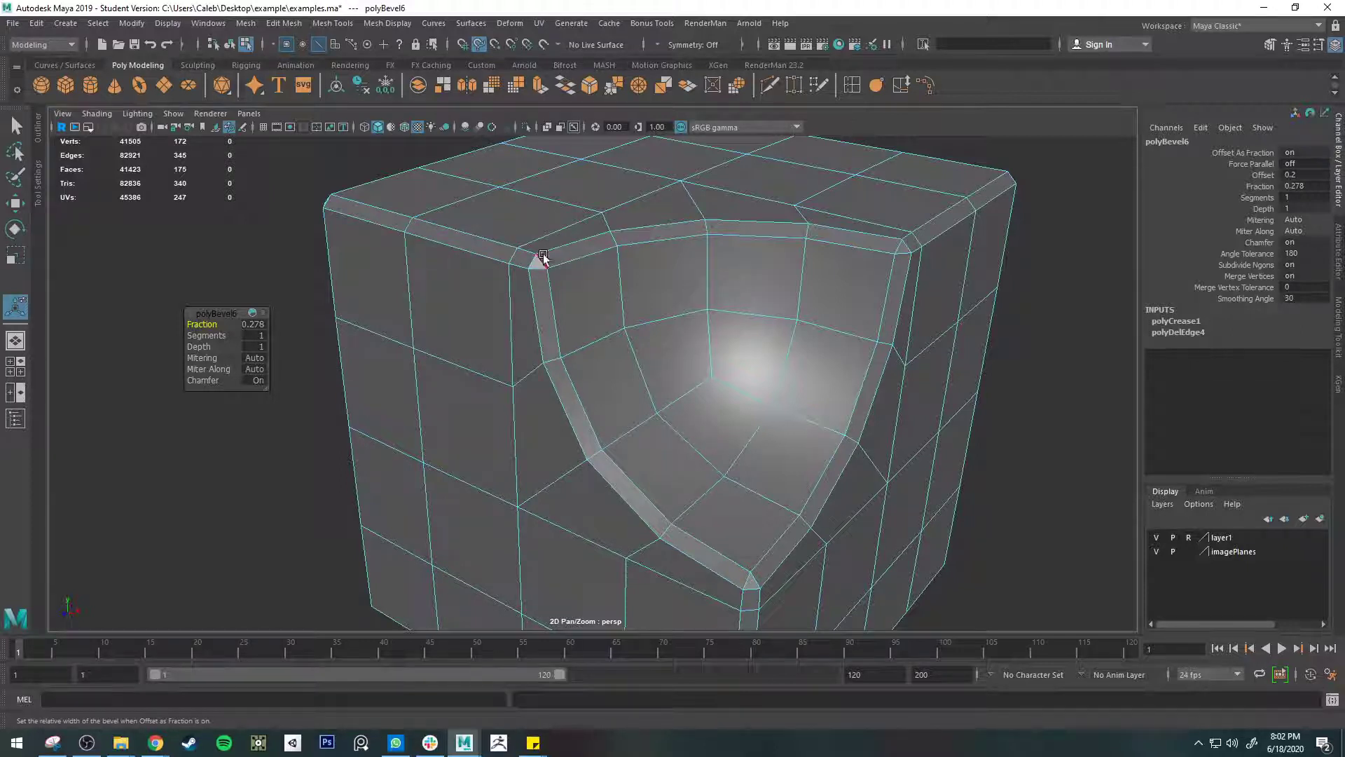
click(259, 334)
text(2)
key(Return)
scroll(594, 240, up, 5)
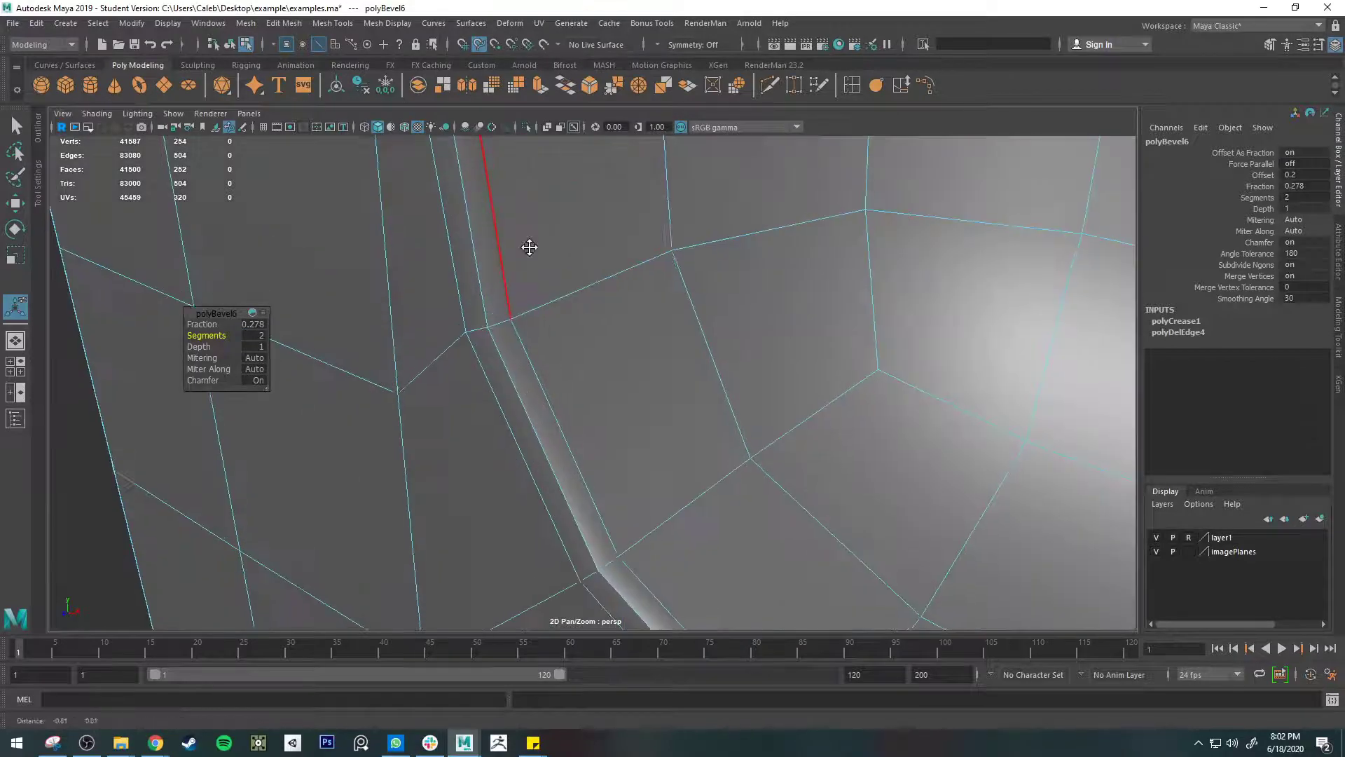
alt+middle_drag(528, 246, 569, 343)
scroll(599, 330, down, 6)
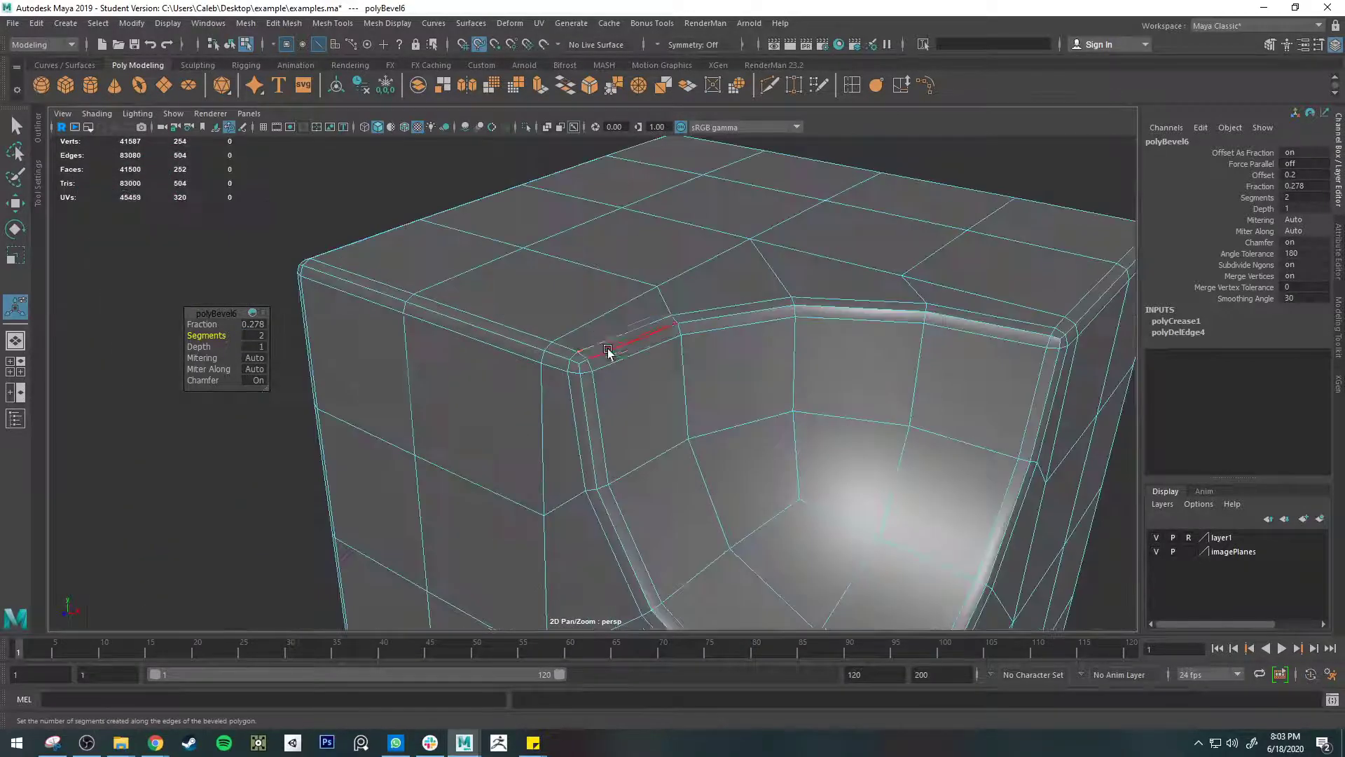
- Leave the bevel for object mode and inspect the cube in smoothed and unsmoothed display
key(q)
key(3)
right_drag(694, 354, 744, 326)
click(1007, 384)
scroll(1003, 390, down, 4)
alt+middle_drag(984, 406, 995, 362)
alt+drag(996, 362, 789, 346)
click(623, 352)
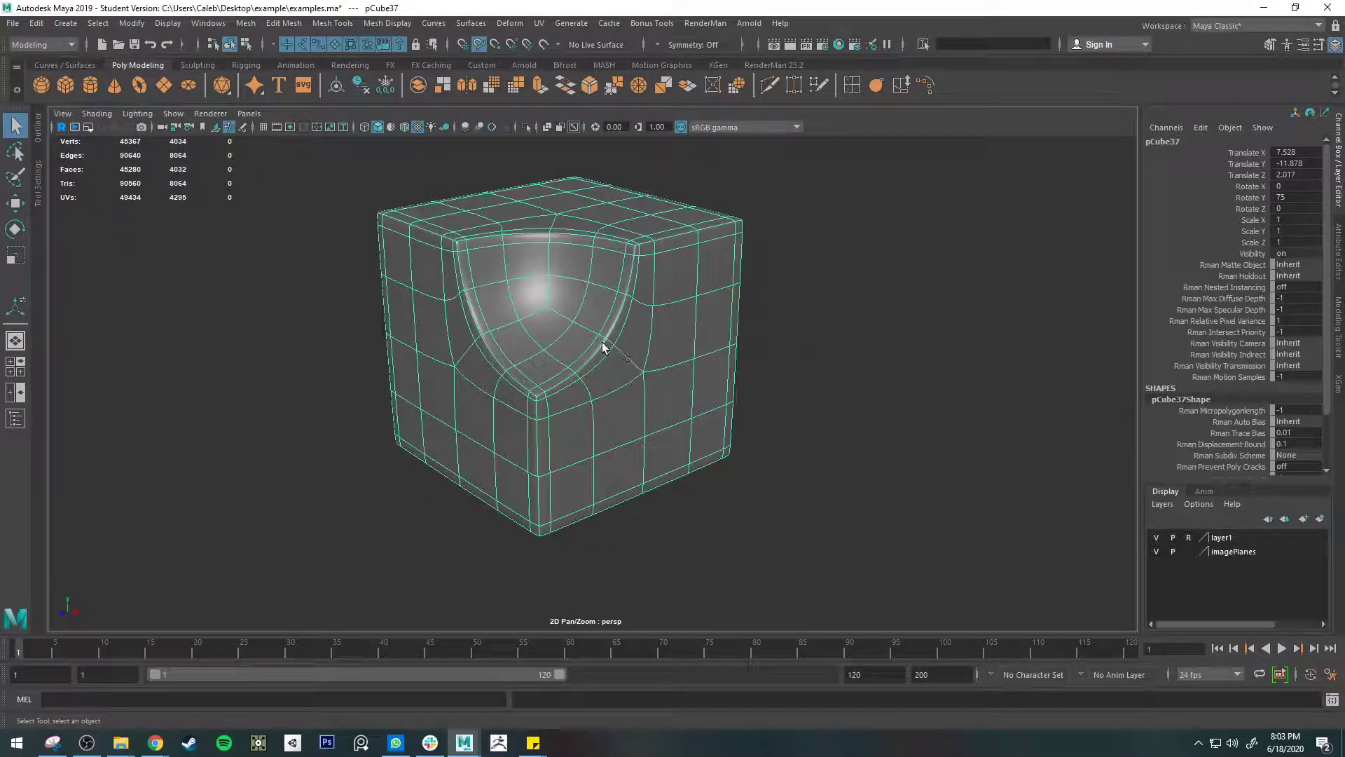
scroll(602, 346, up, 4)
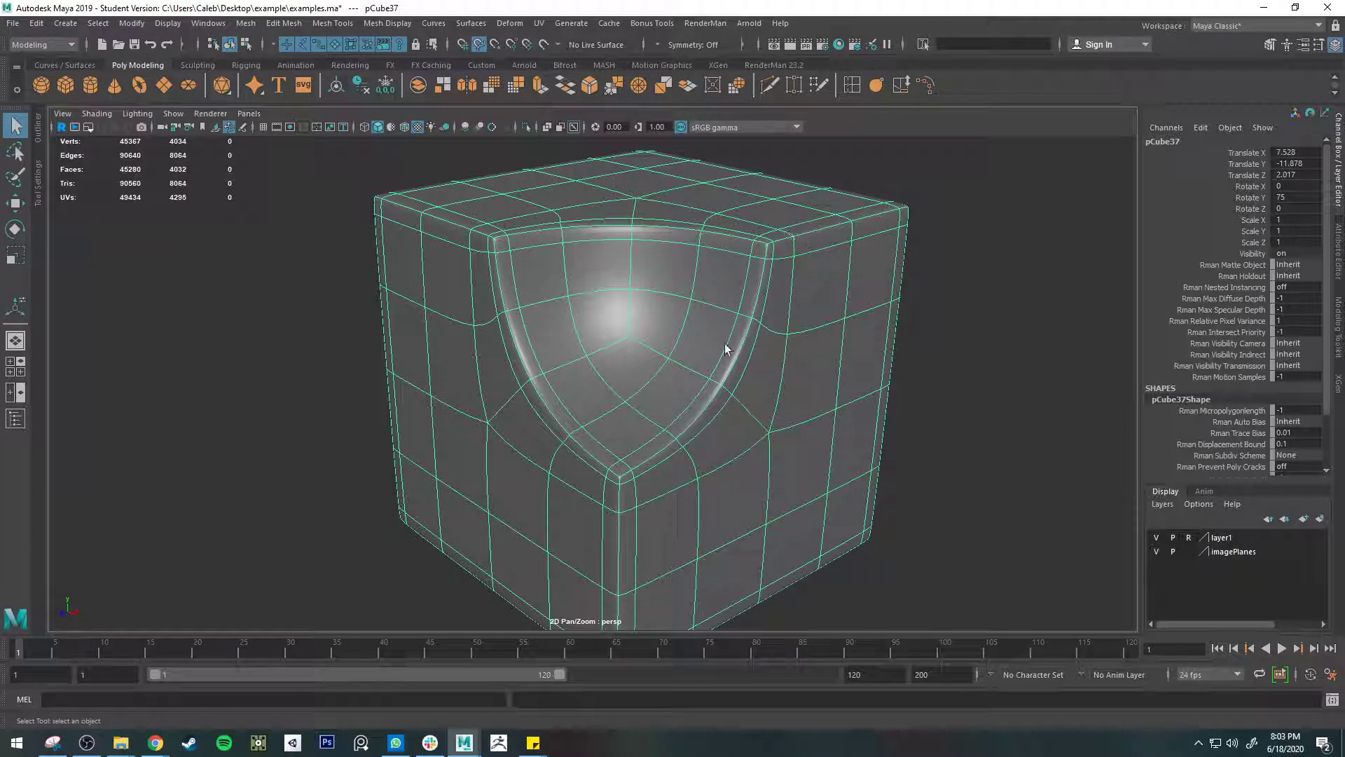
key(1)
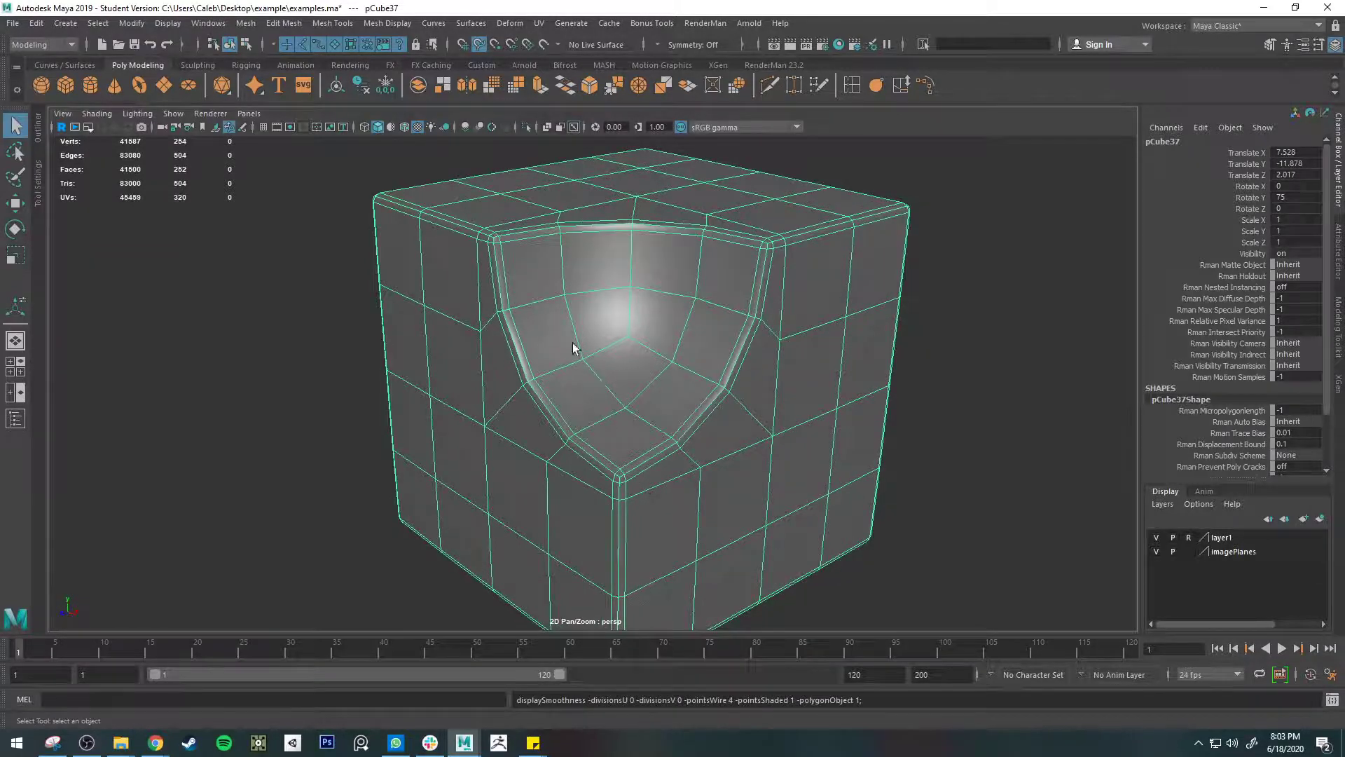
alt+drag(573, 348, 684, 339)
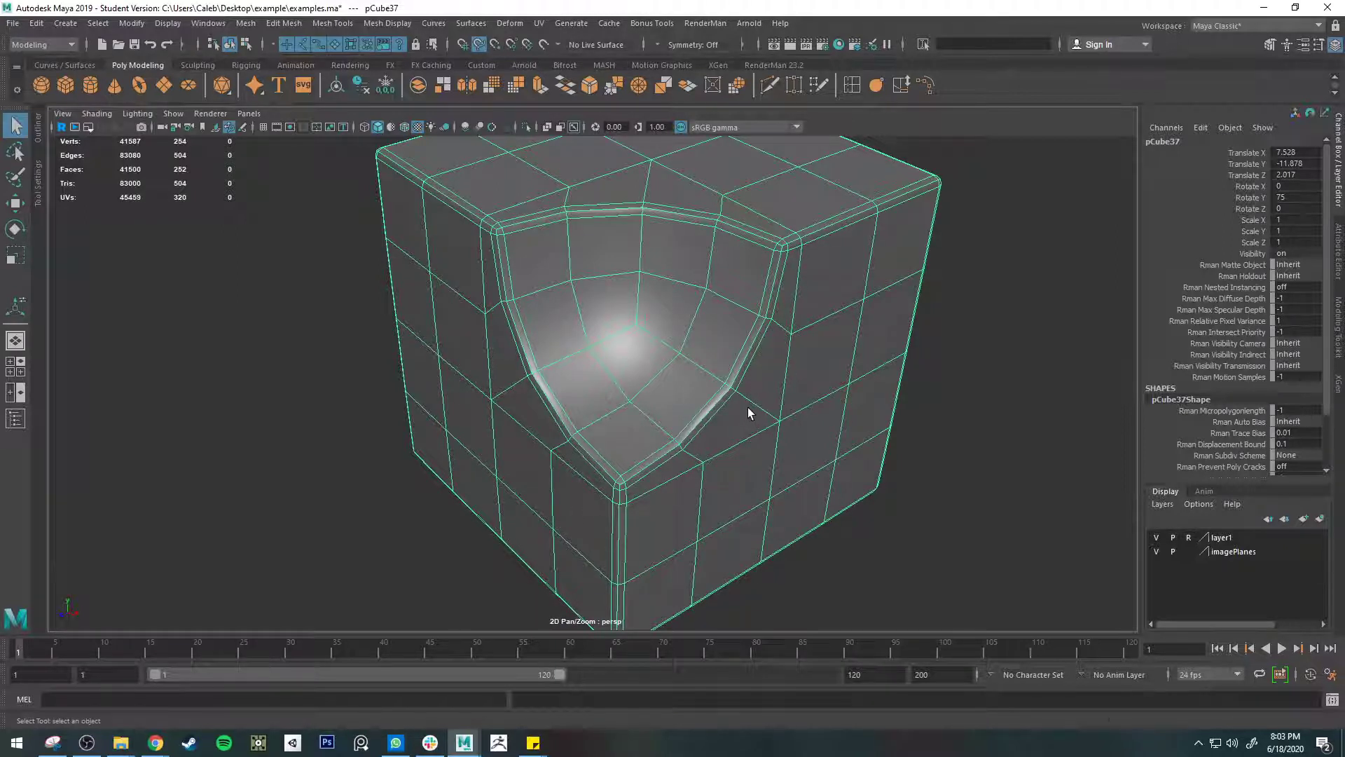
click(1321, 584)
alt+drag(797, 301, 802, 259)
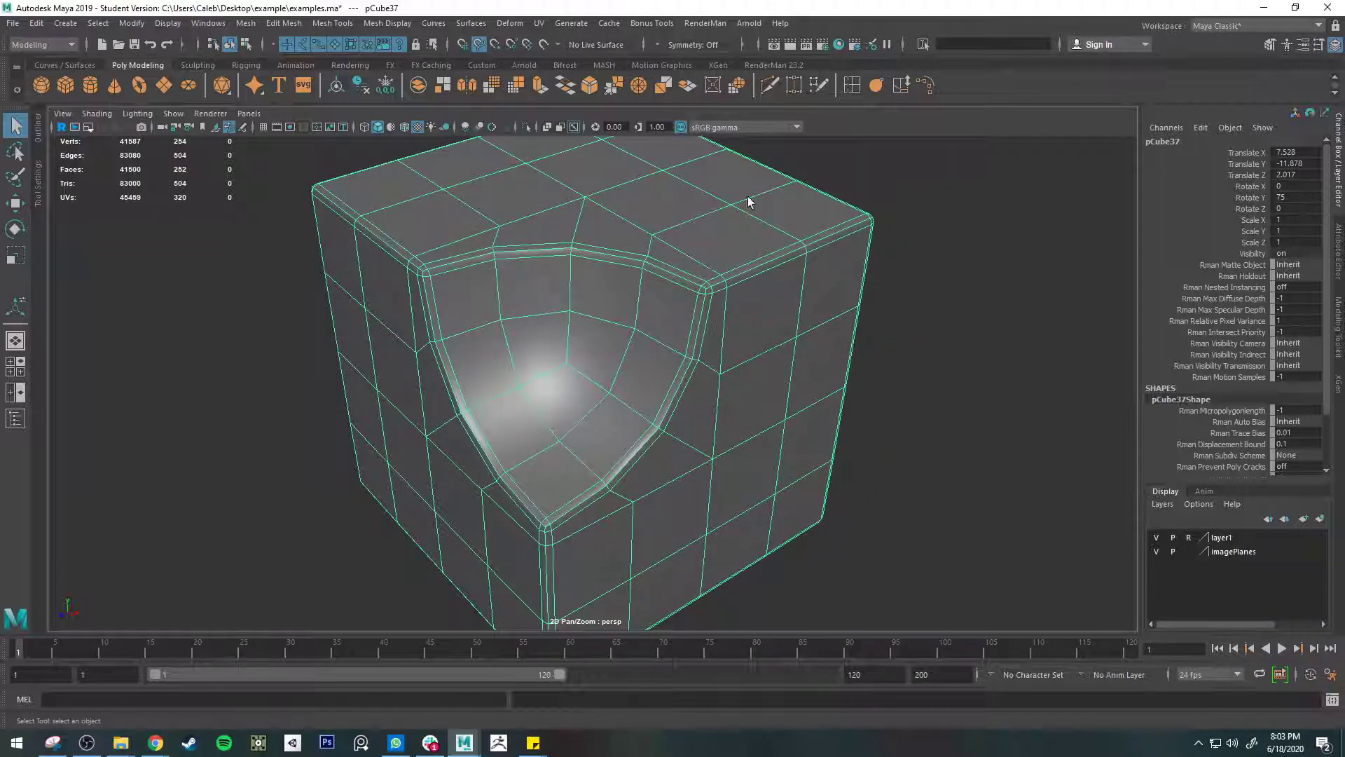
alt+middle_drag(703, 419, 793, 293)
alt+drag(793, 293, 802, 284)
mouse_move(802, 283)
alt+right_down()
mouse_move(719, 295)
mouse_move(740, 303)
alt+right_up()
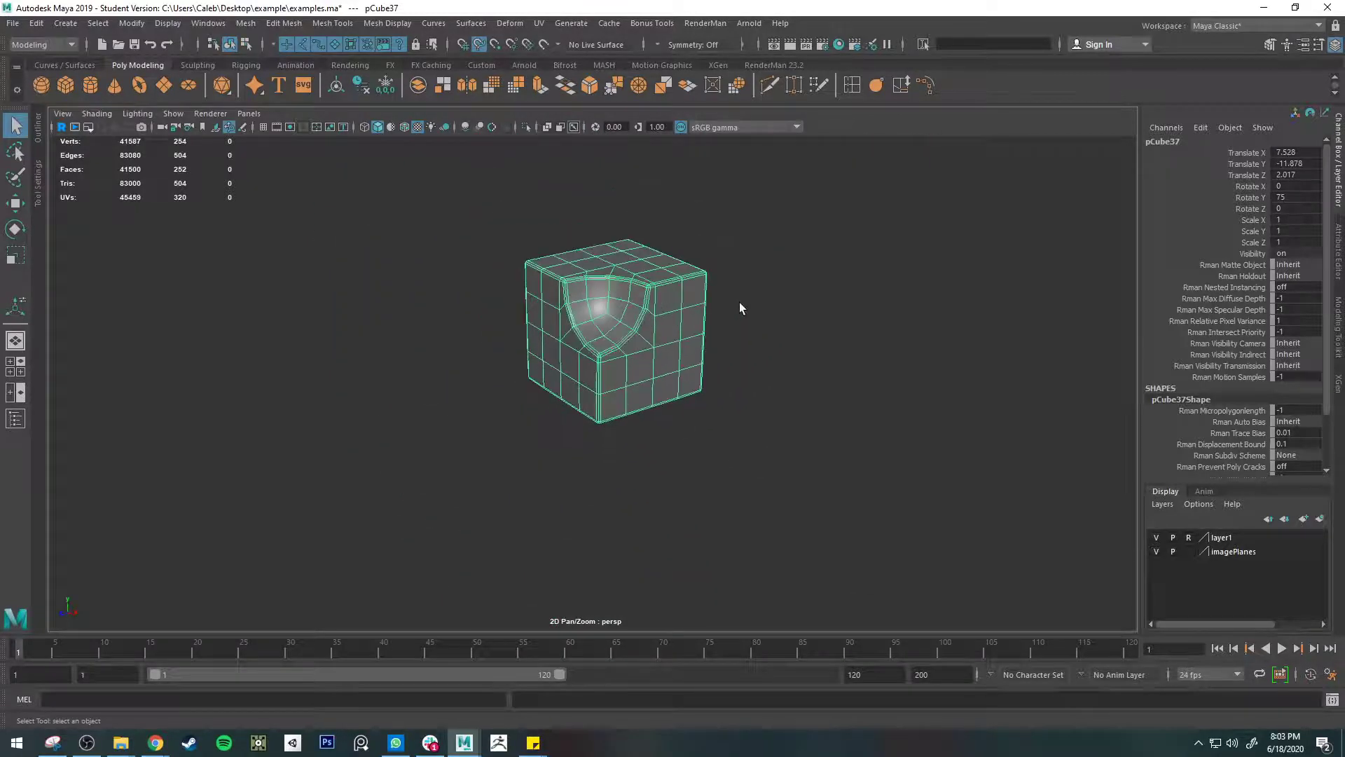
alt+middle_drag(740, 307, 757, 349)
alt+right_drag(536, 364, 701, 390)
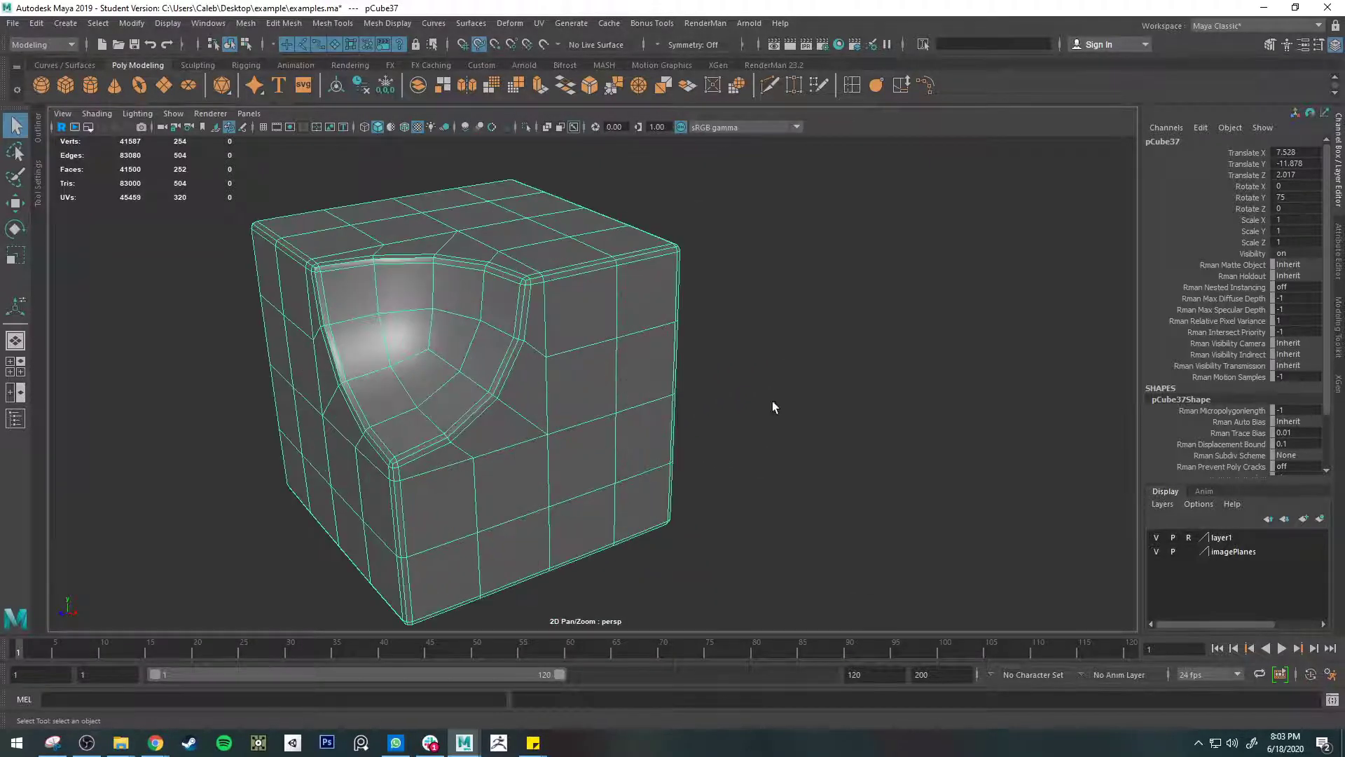
- Bevel the lowest interior horizontal edge loop around the cube and adjust the bevel's fraction
alt+drag(772, 401, 534, 374)
right_drag(574, 334, 578, 269)
double_click(591, 391)
alt+drag(442, 390, 501, 390)
alt+right_drag(441, 365, 497, 343)
alt+drag(521, 417, 661, 411)
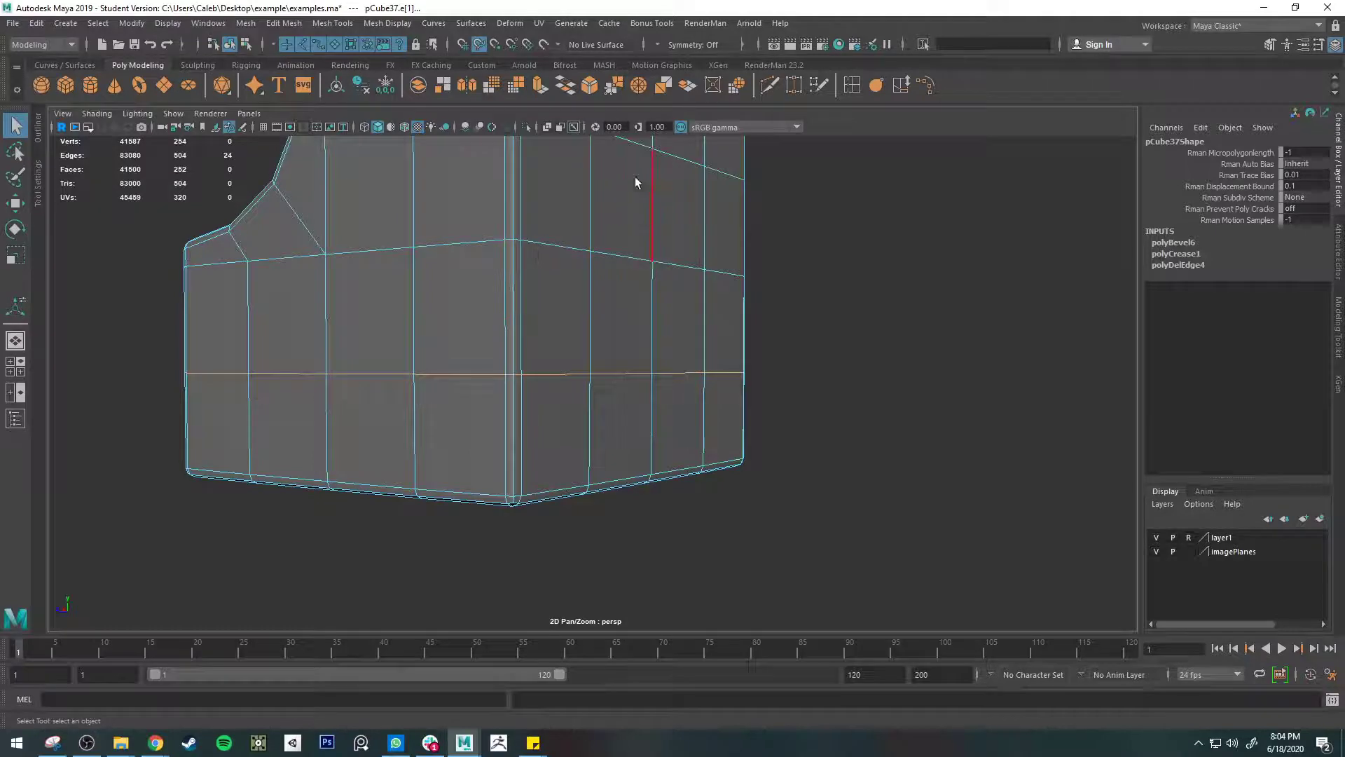
click(587, 90)
scroll(504, 364, up, 5)
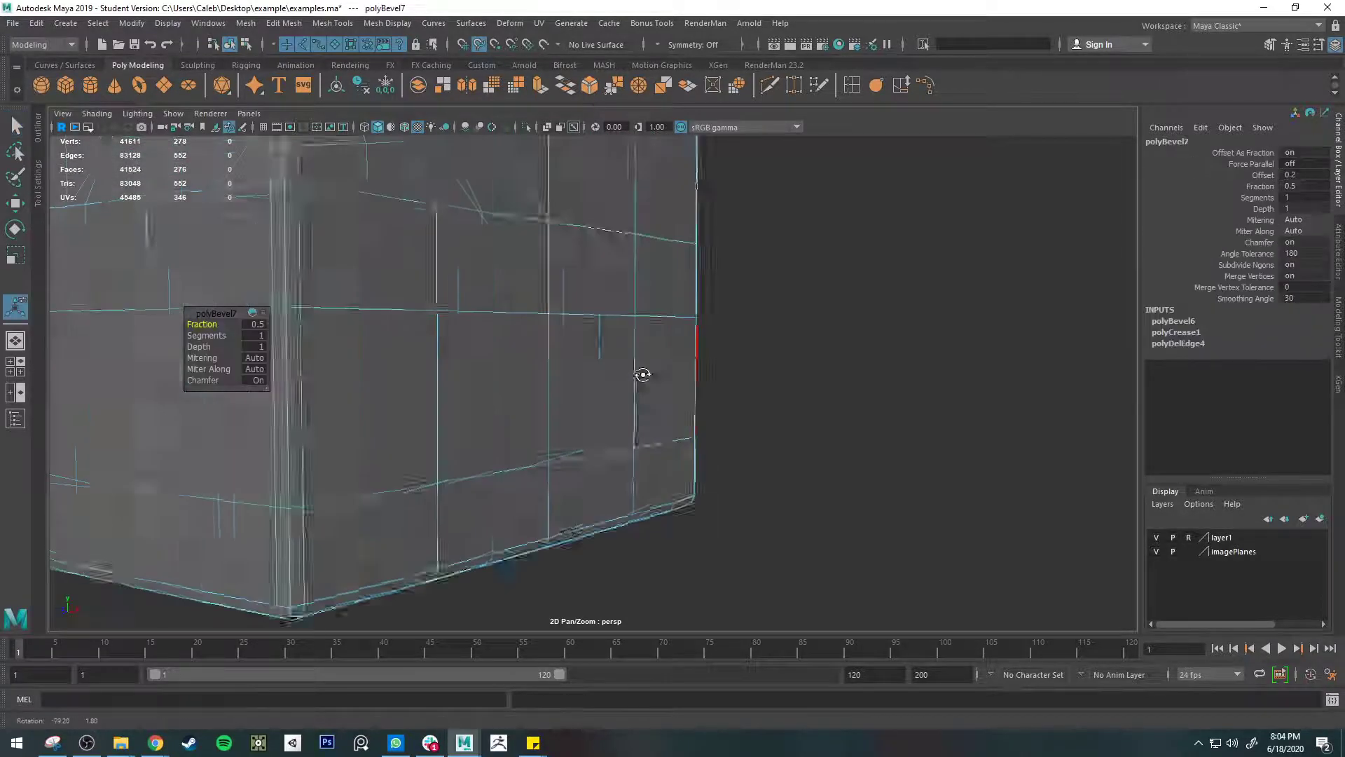
alt+right_drag(491, 363, 439, 363)
alt+middle_drag(439, 363, 673, 373)
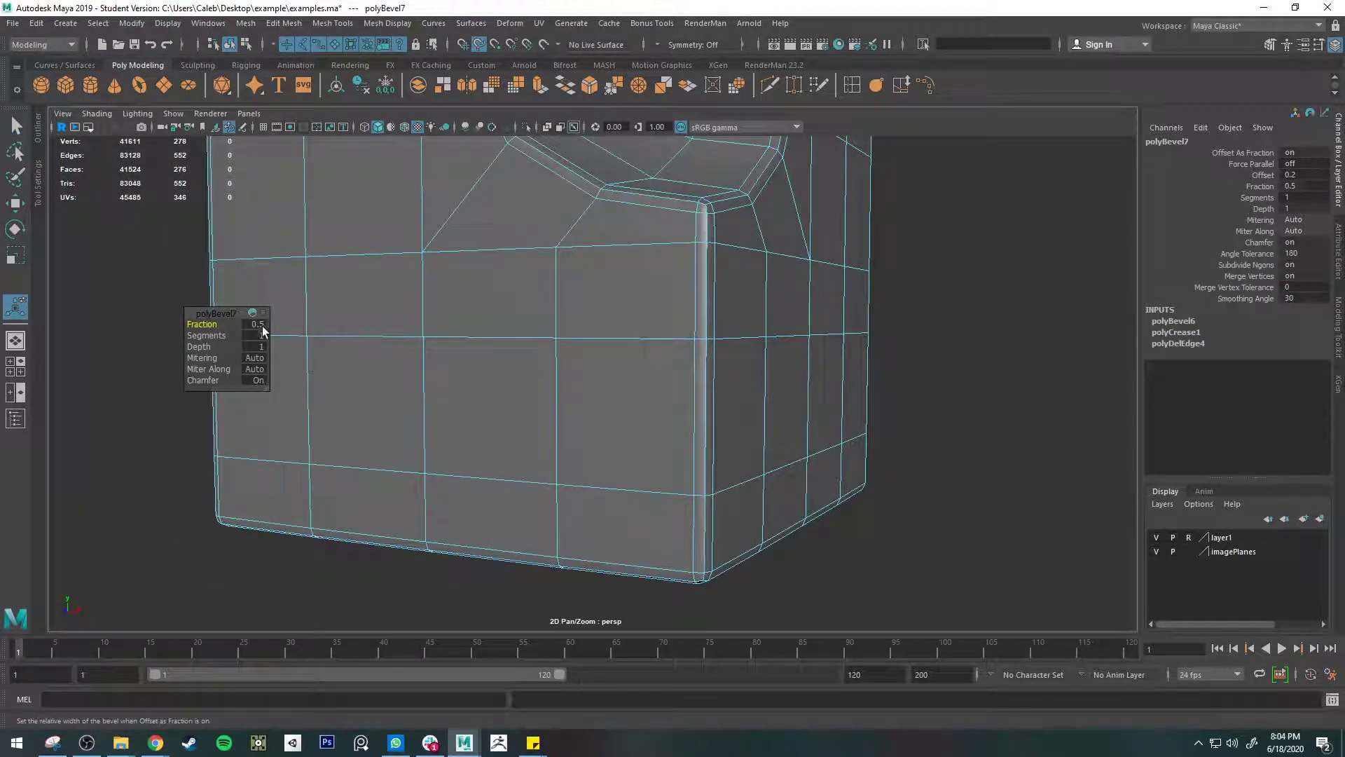
drag(202, 324, 227, 324)
alt+drag(652, 400, 428, 401)
- Undo the horizontal edge loop bevel and select that lower edge loop again
key(ctrl+z)
key(ctrl+z)
key(ctrl+z)
key(ctrl+z)
key(ctrl+z)
alt+right_drag(582, 403, 547, 368)
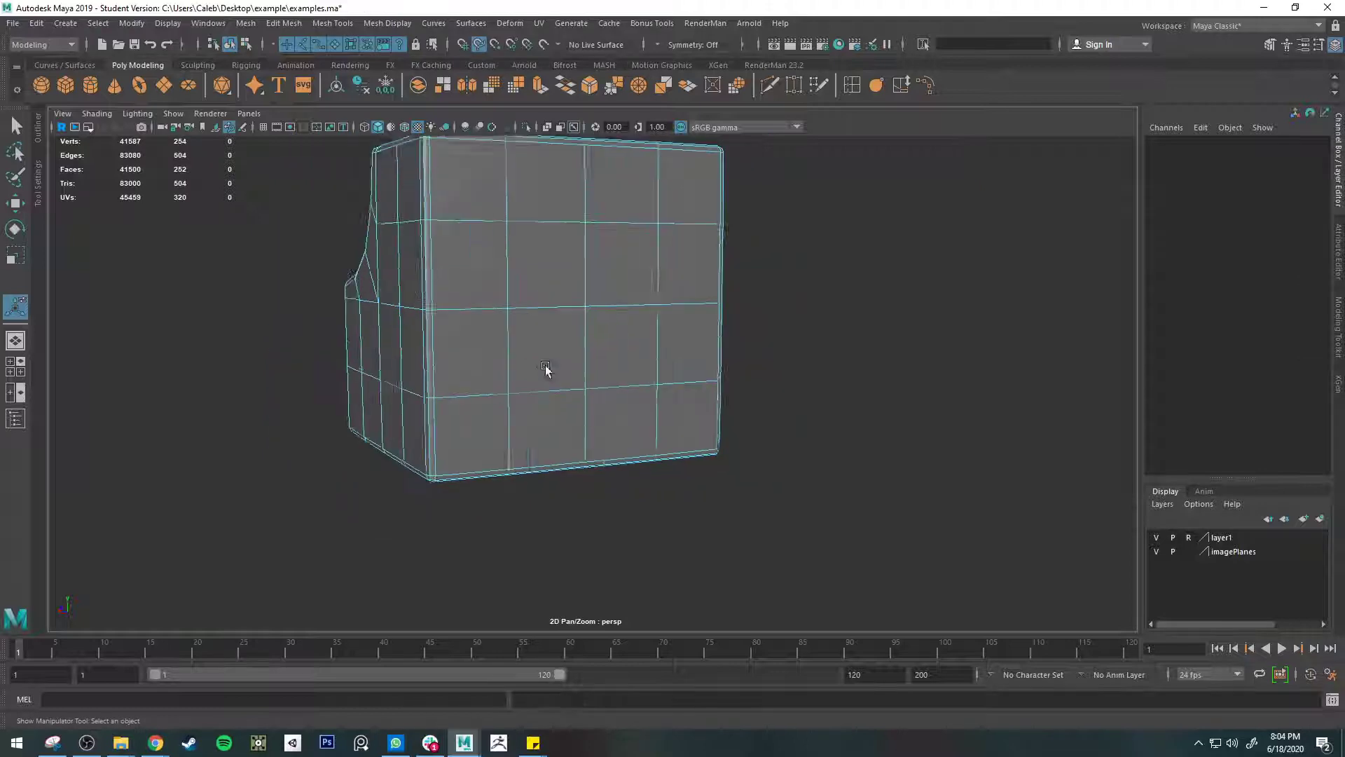
alt+middle_drag(547, 367, 628, 385)
click(628, 408)
key(q)
scroll(633, 419, up, 3)
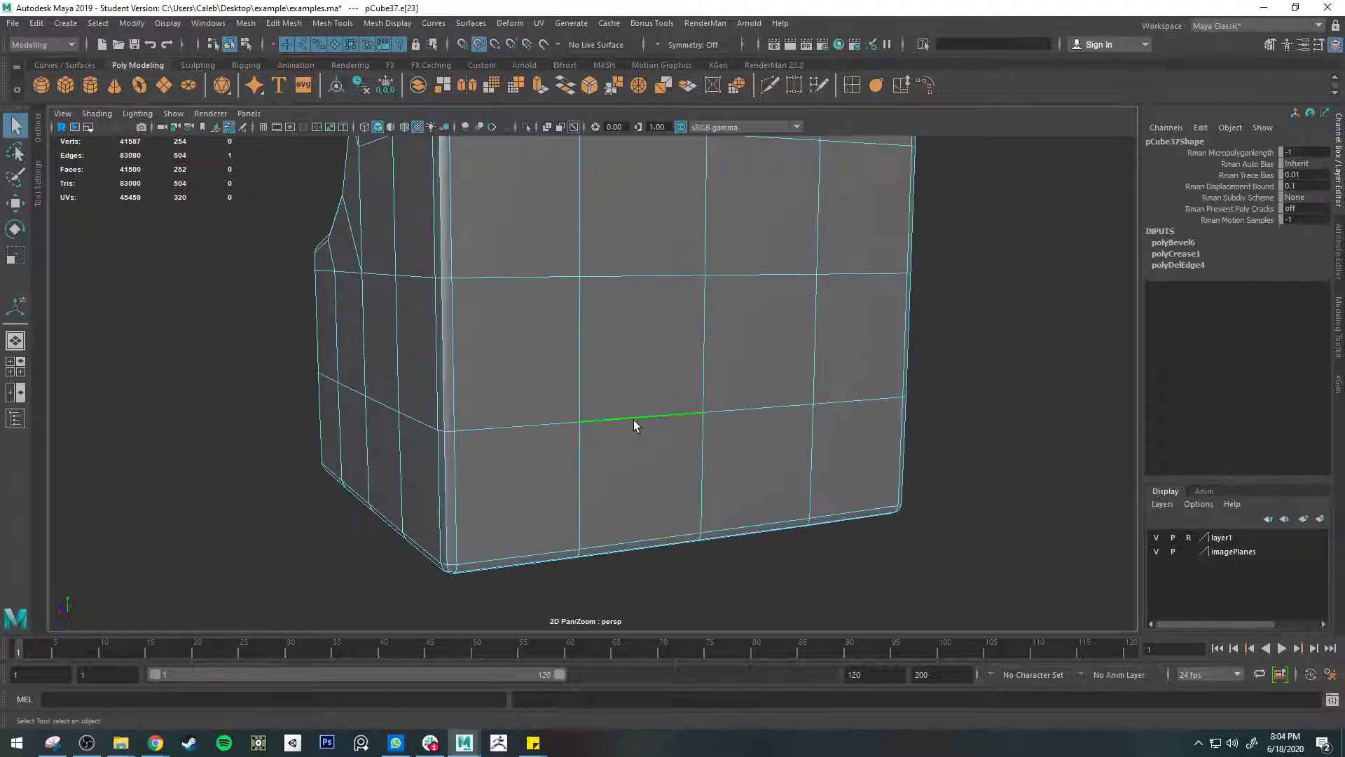
double_click(634, 420)
- Switch to face selection and select the central two-by-two block of faces on one of the cube's uncut sides
alt+drag(483, 379, 700, 460)
right_drag(598, 356, 598, 392)
click(591, 367)
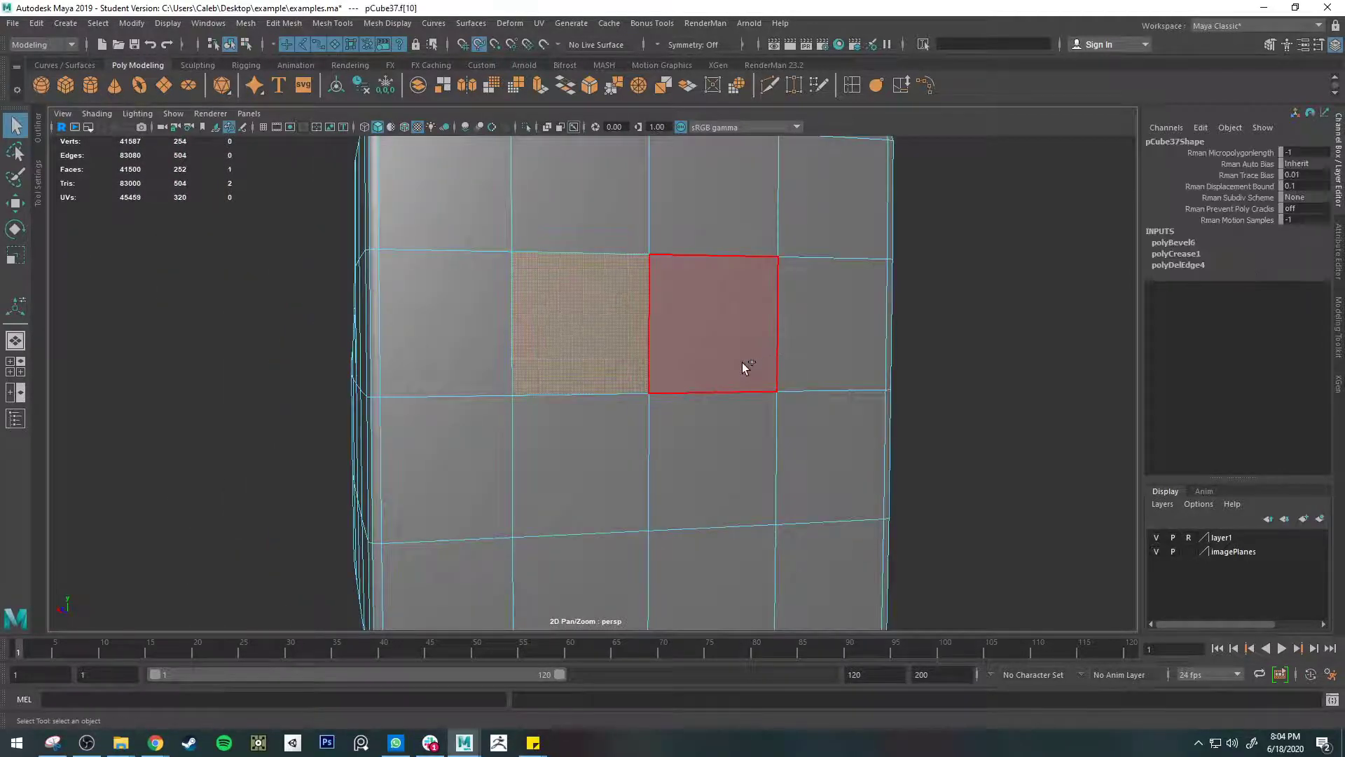
shift+click(742, 364)
shift+click(725, 453)
shift+click(604, 462)
shift+click(808, 503)
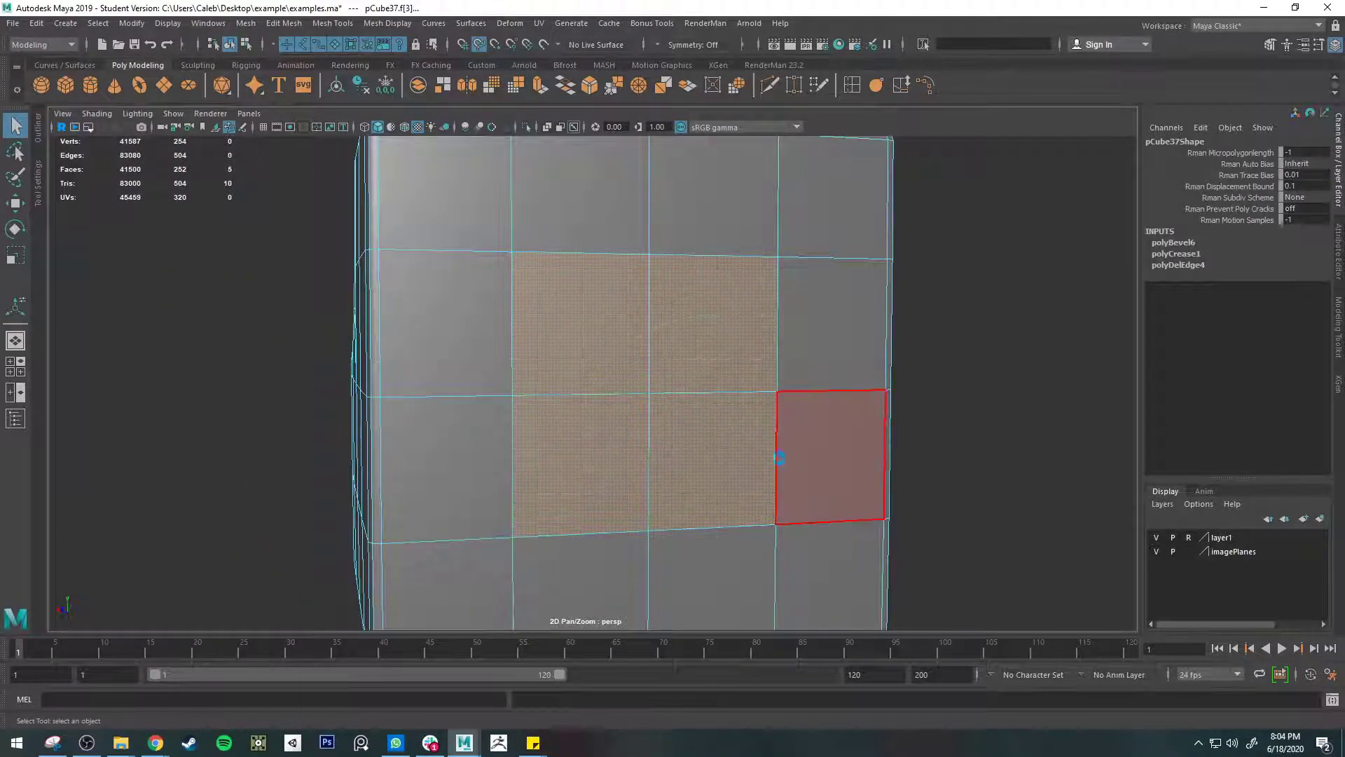
- Try to extrude the selected faces for scaling and undo the extrusion
key(ctrl+e)
key(r)
drag(646, 381, 786, 421)
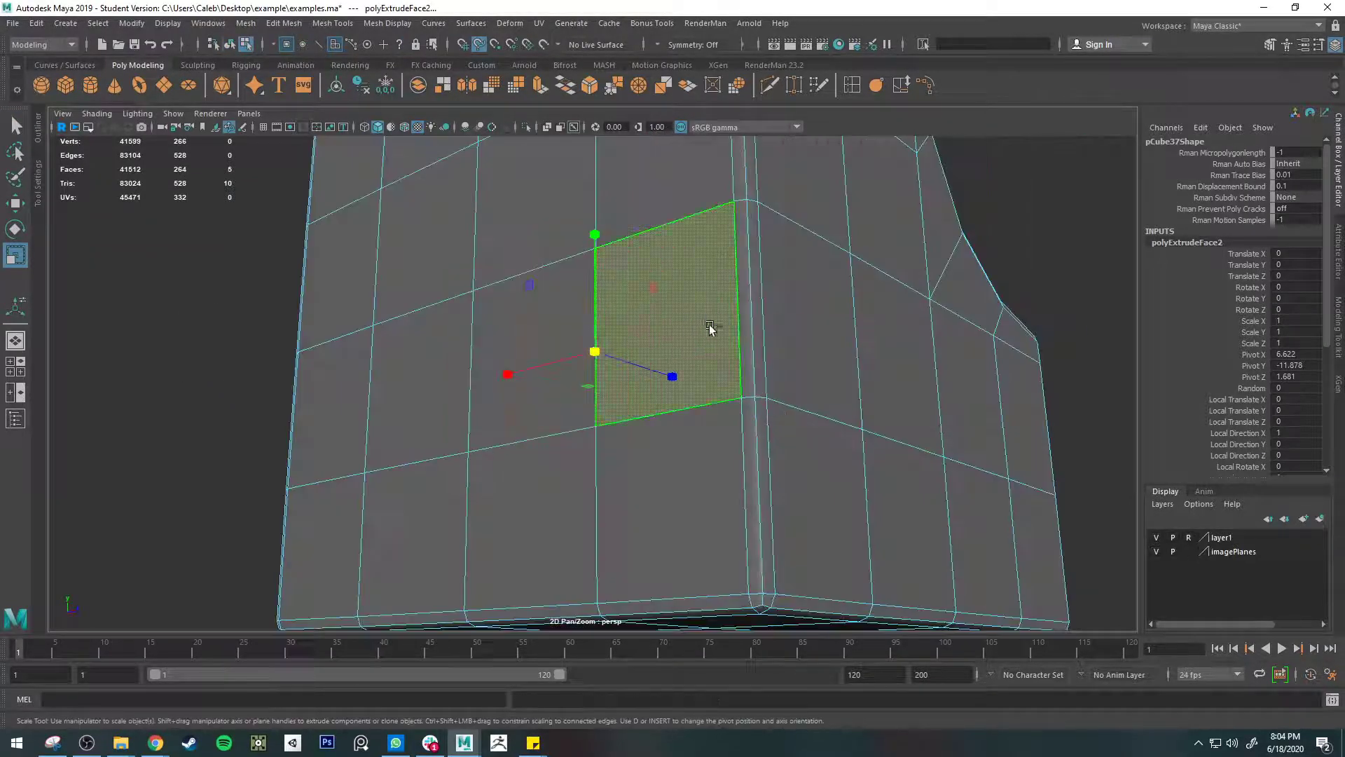
key(ctrl+z)
key(ctrl+z)
key(ctrl+z)
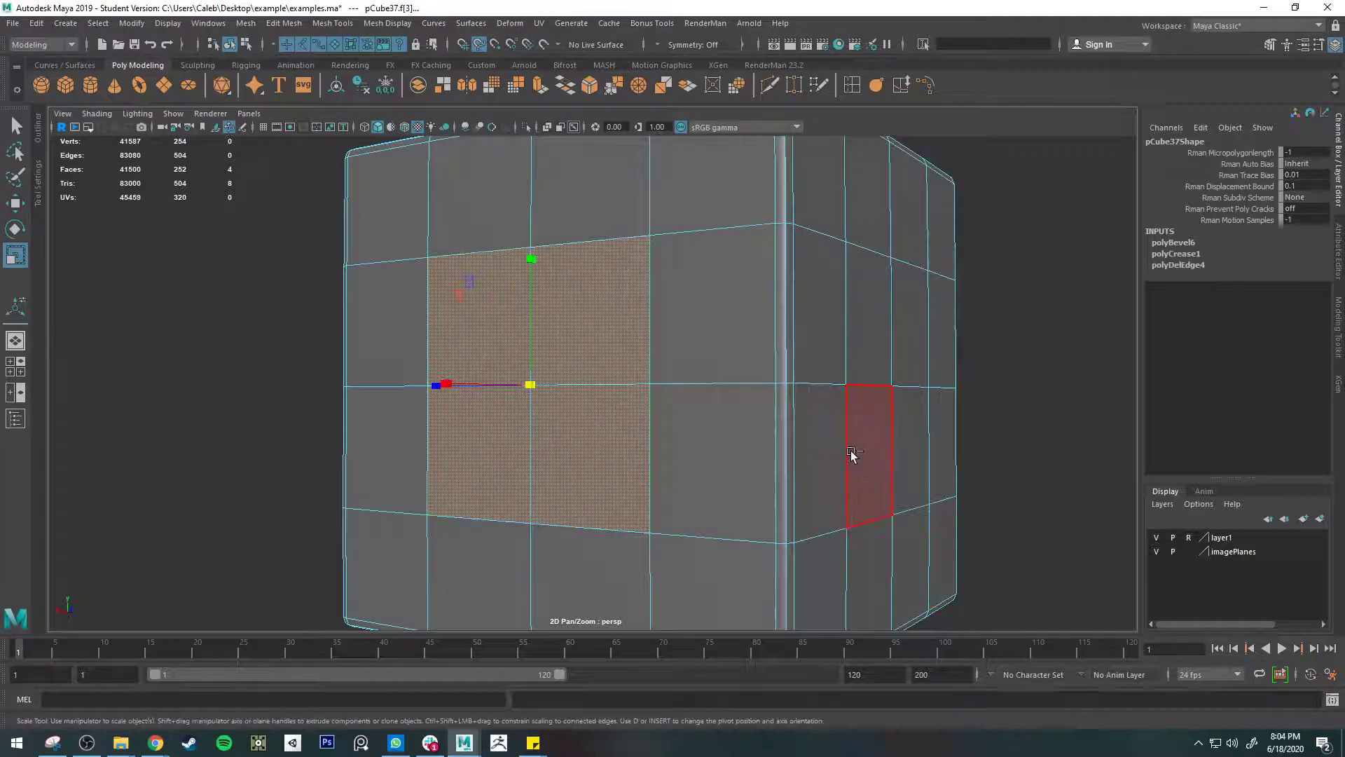
- Extrude the four central faces, scale them inward, circularize them and delete them to open a hole
key(ctrl+e)
key(r)
drag(530, 384, 455, 382)
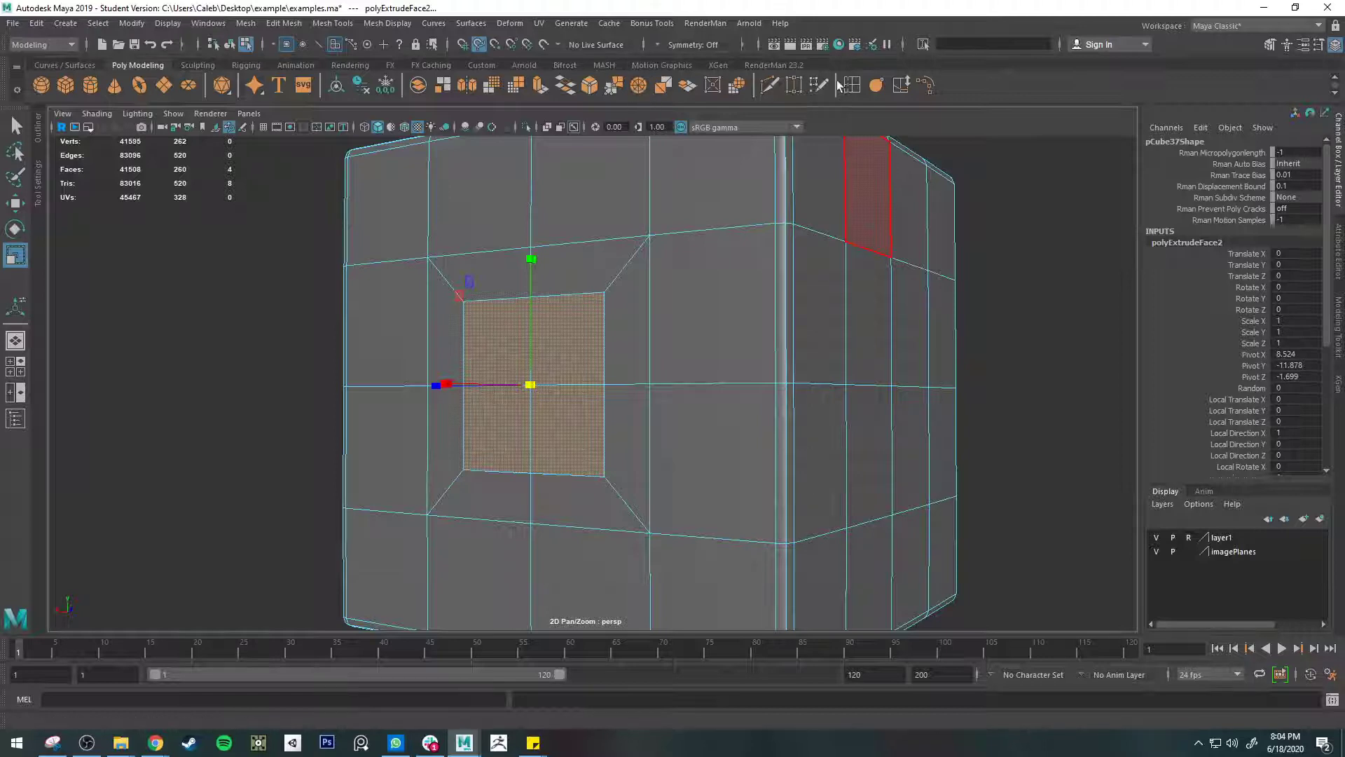
click(713, 85)
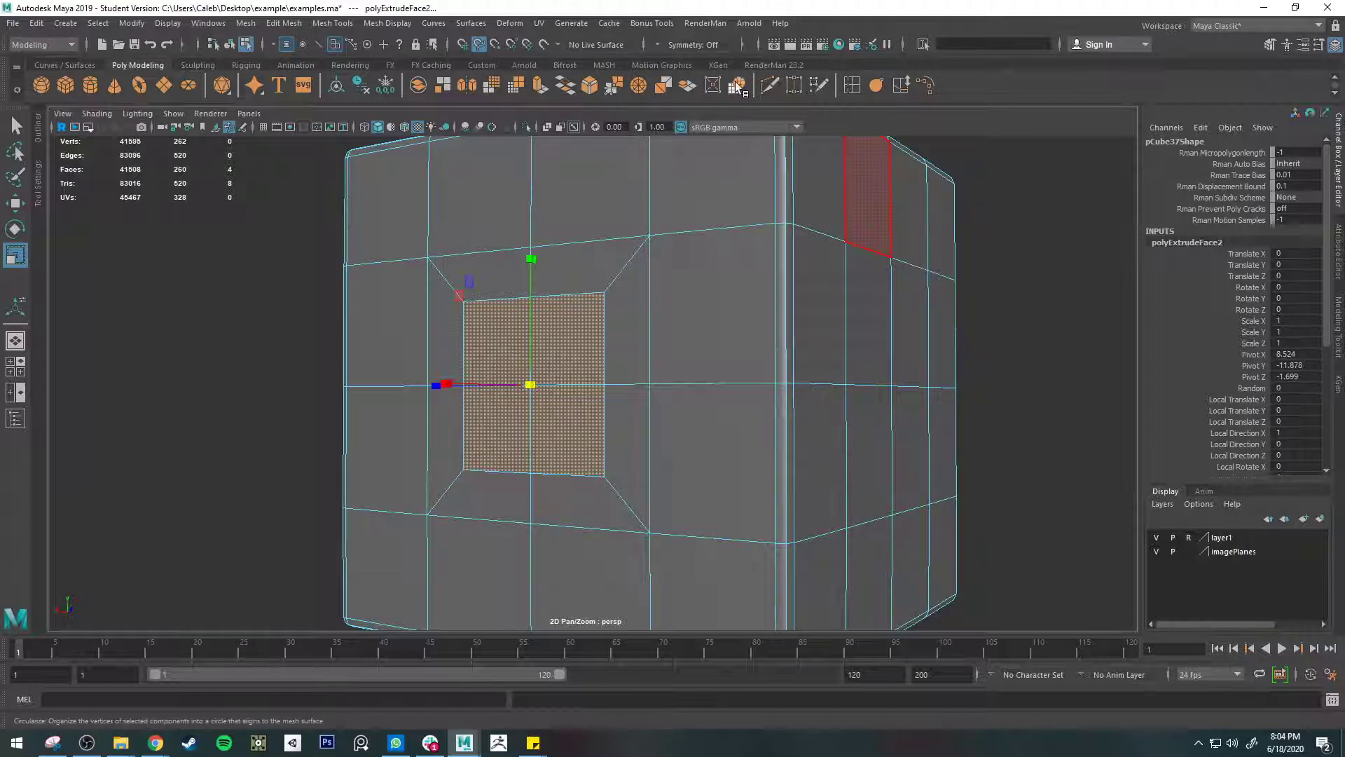
key(Delete)
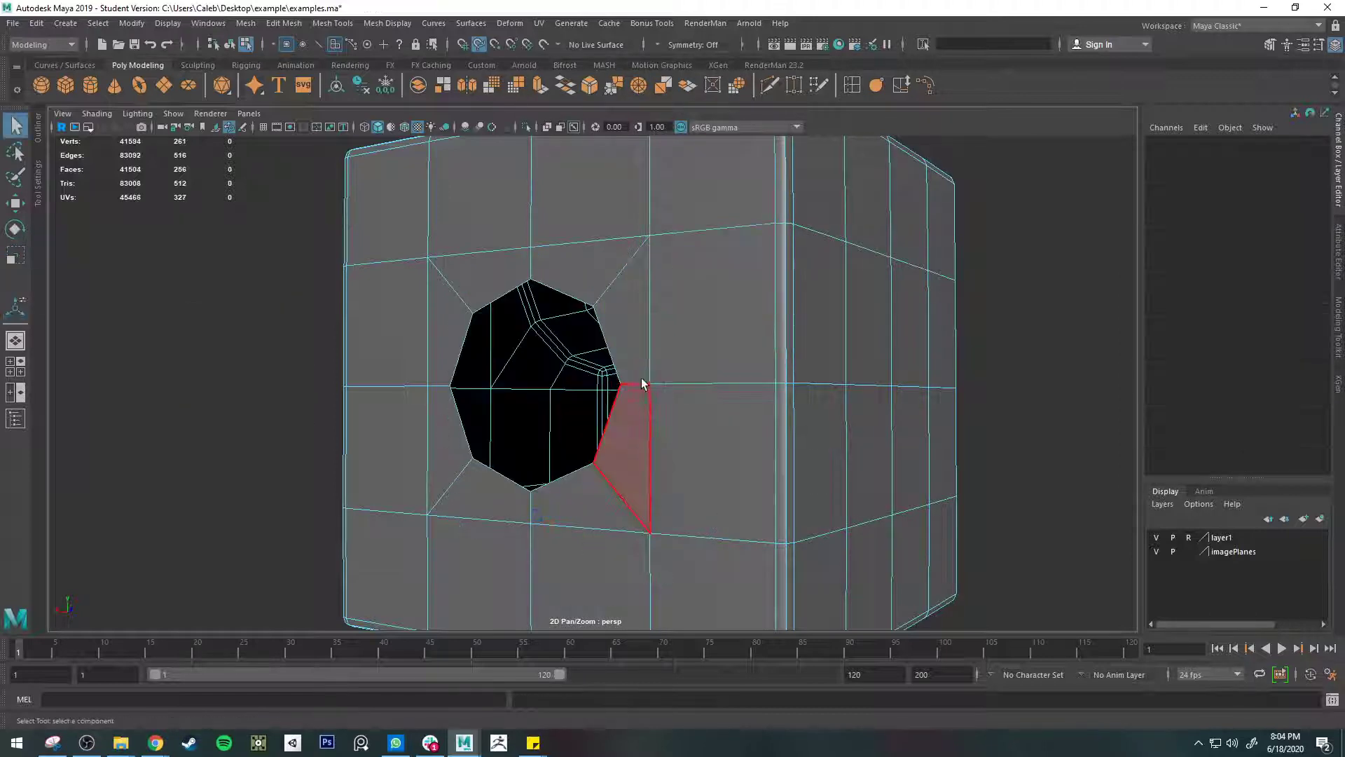
- Select the edge loop around the border of the hole
right_drag(639, 315, 639, 271)
alt+drag(595, 320, 669, 343)
double_click(668, 344)
scroll(543, 323, up, 4)
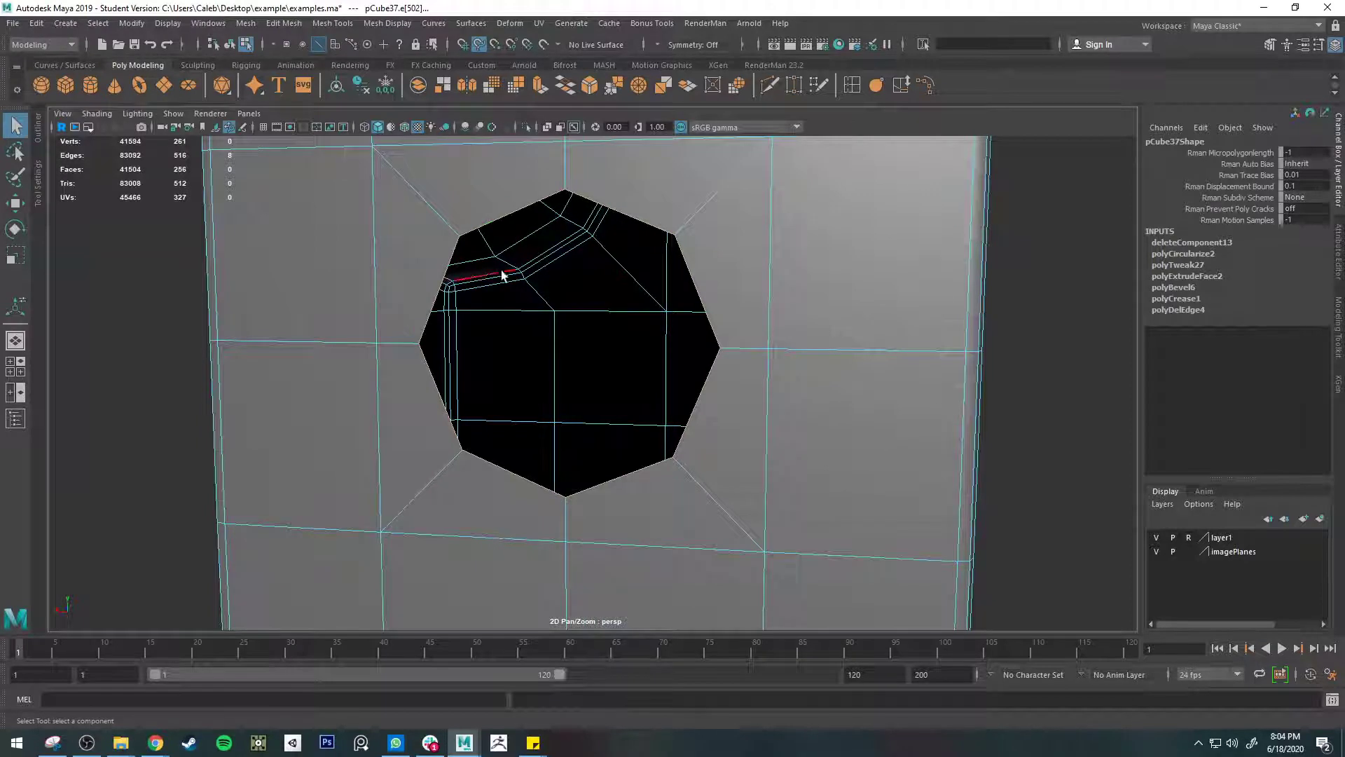
- Undo the hole, including its face deletion, circularizing and inset extrusion
key(ctrl+z)
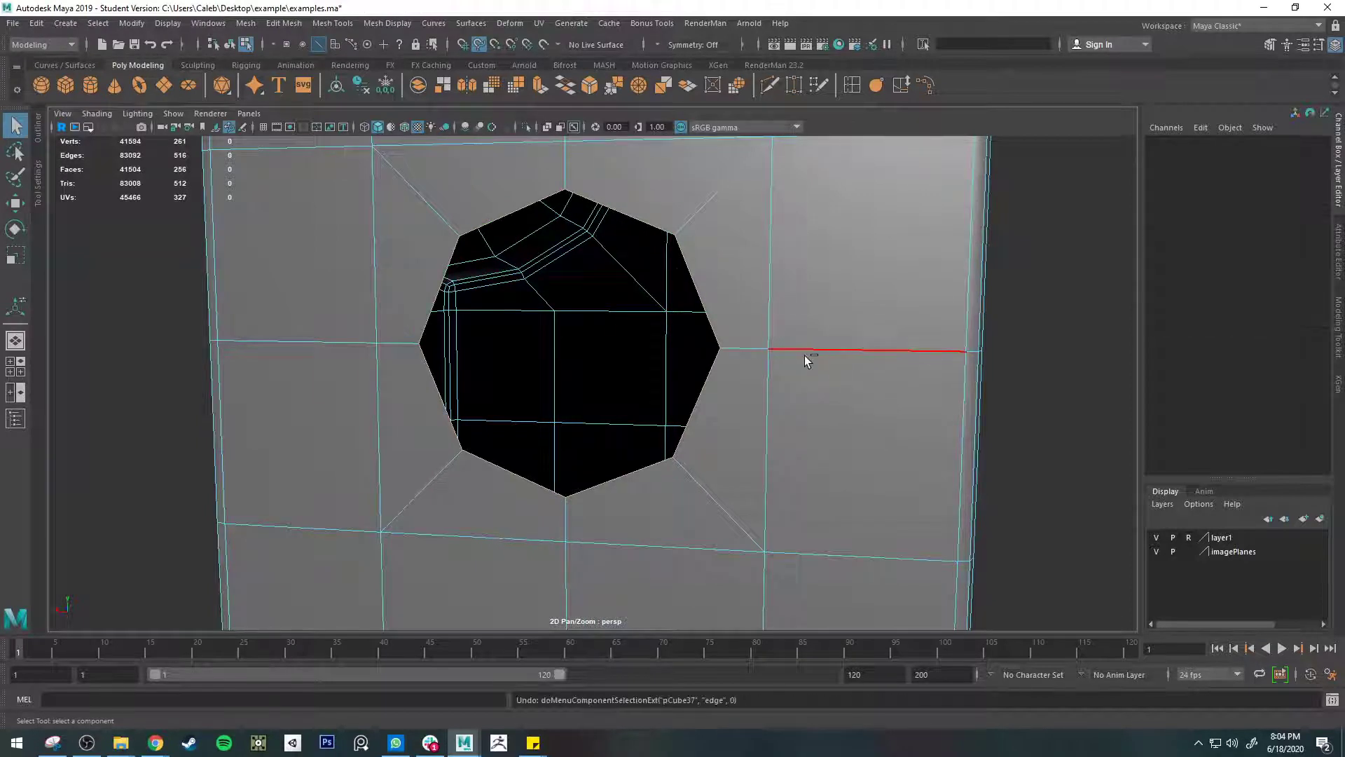
key(ctrl+z)
key(ctrl+z)
key(ctrl+z)
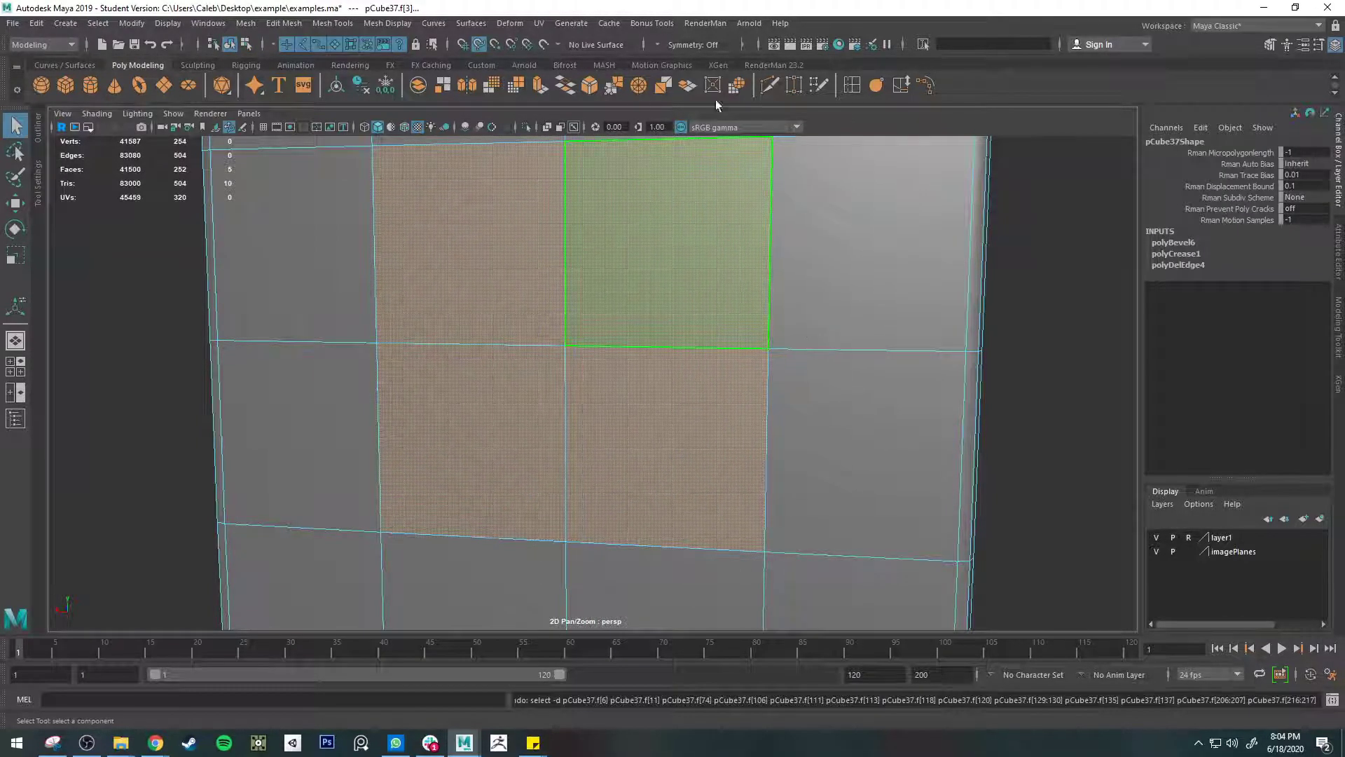
- Circularize the central two-by-two block of faces directly, without an inset extrusion
click(691, 212)
shift+click(484, 270)
shift+click(449, 406)
shift+click(676, 433)
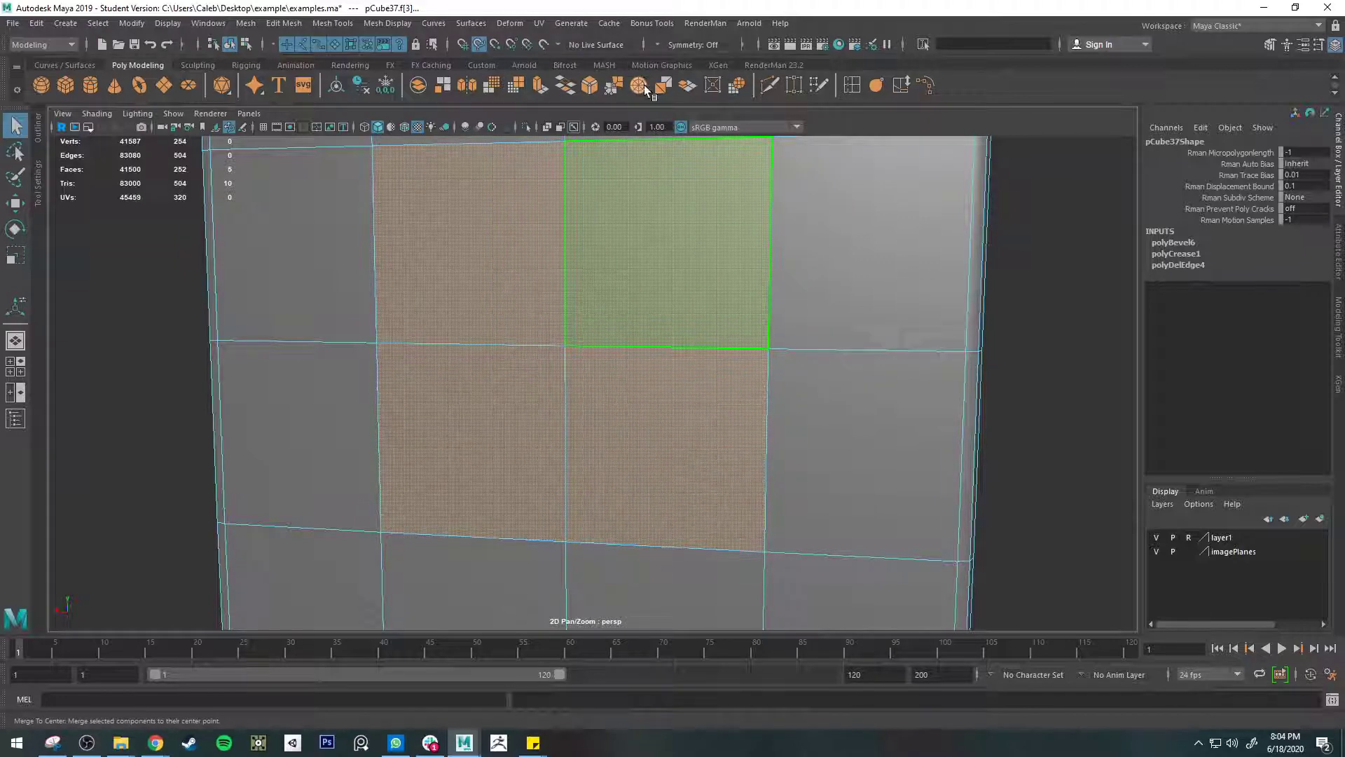
click(742, 85)
scroll(742, 260, down, 3)
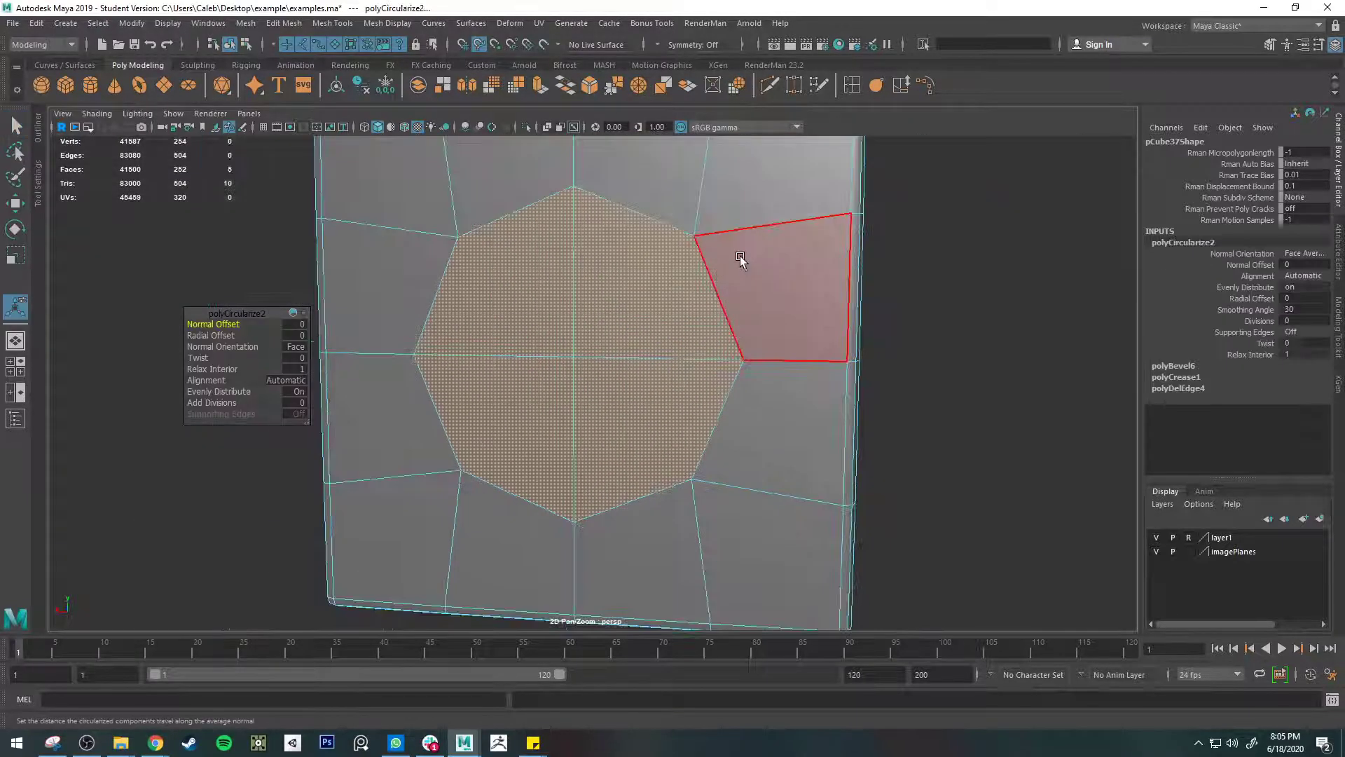
scroll(740, 256, down, 3)
scroll(739, 257, up, 2)
key(q)
scroll(803, 302, up, 2)
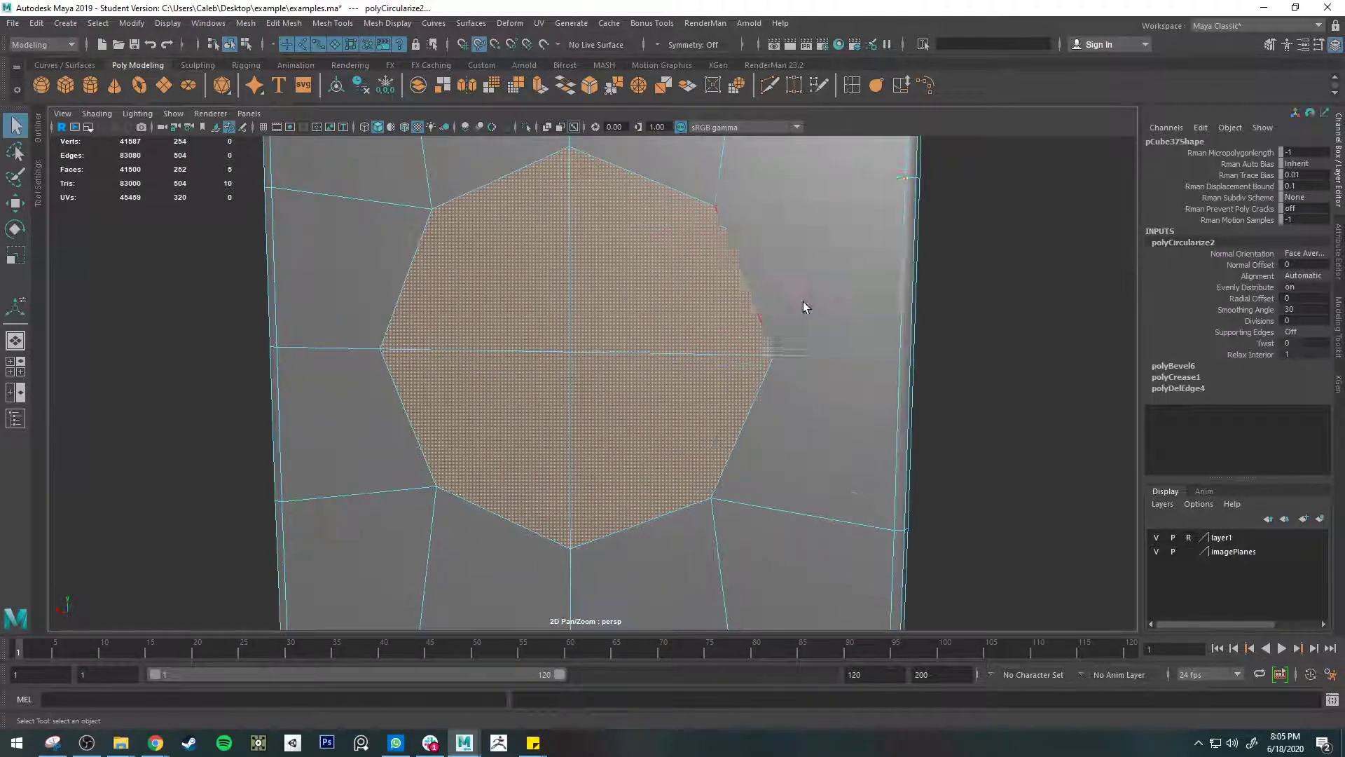
- Try deleting the current face selection and undo the deletion
key(Delete)
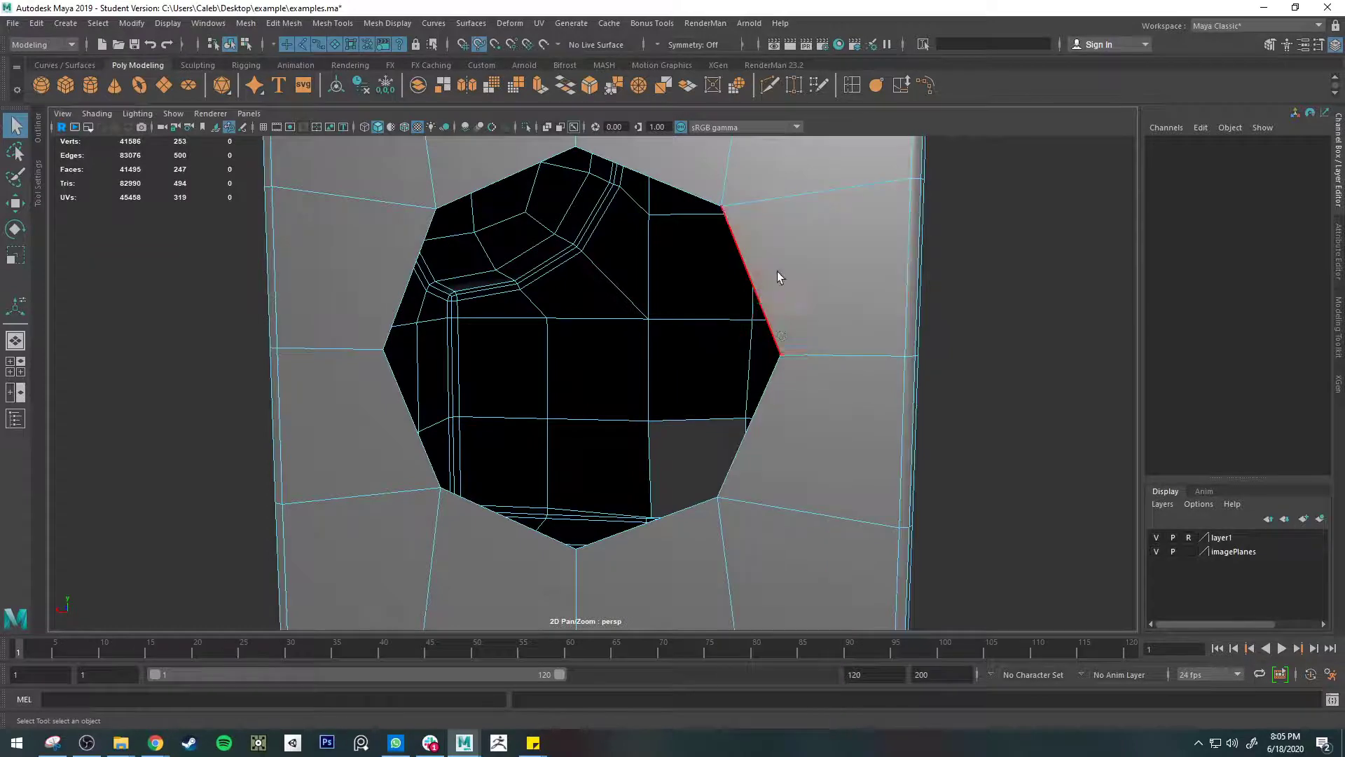
alt+drag(776, 273, 781, 324)
key(ctrl+z)
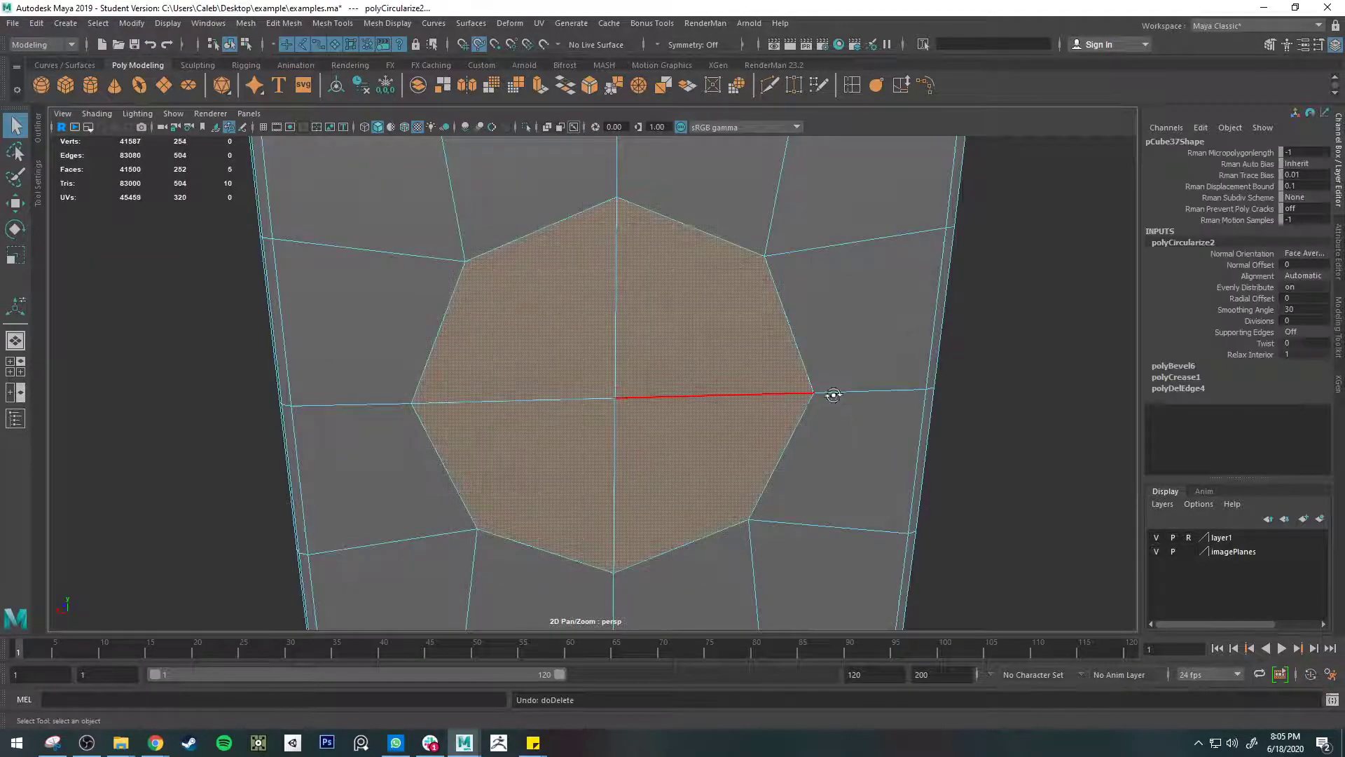
- Deselect the stray face on the cube's far side and delete the four circularized faces
alt+drag(834, 393, 515, 381)
mouse_move(846, 547)
ctrl+right_down()
mouse_move(852, 512)
mouse_move(844, 568)
ctrl+right_up()
ctrl+right_drag(853, 503, 786, 508)
right_drag(787, 507, 788, 396)
ctrl+click(755, 500)
alt+drag(760, 549, 830, 470)
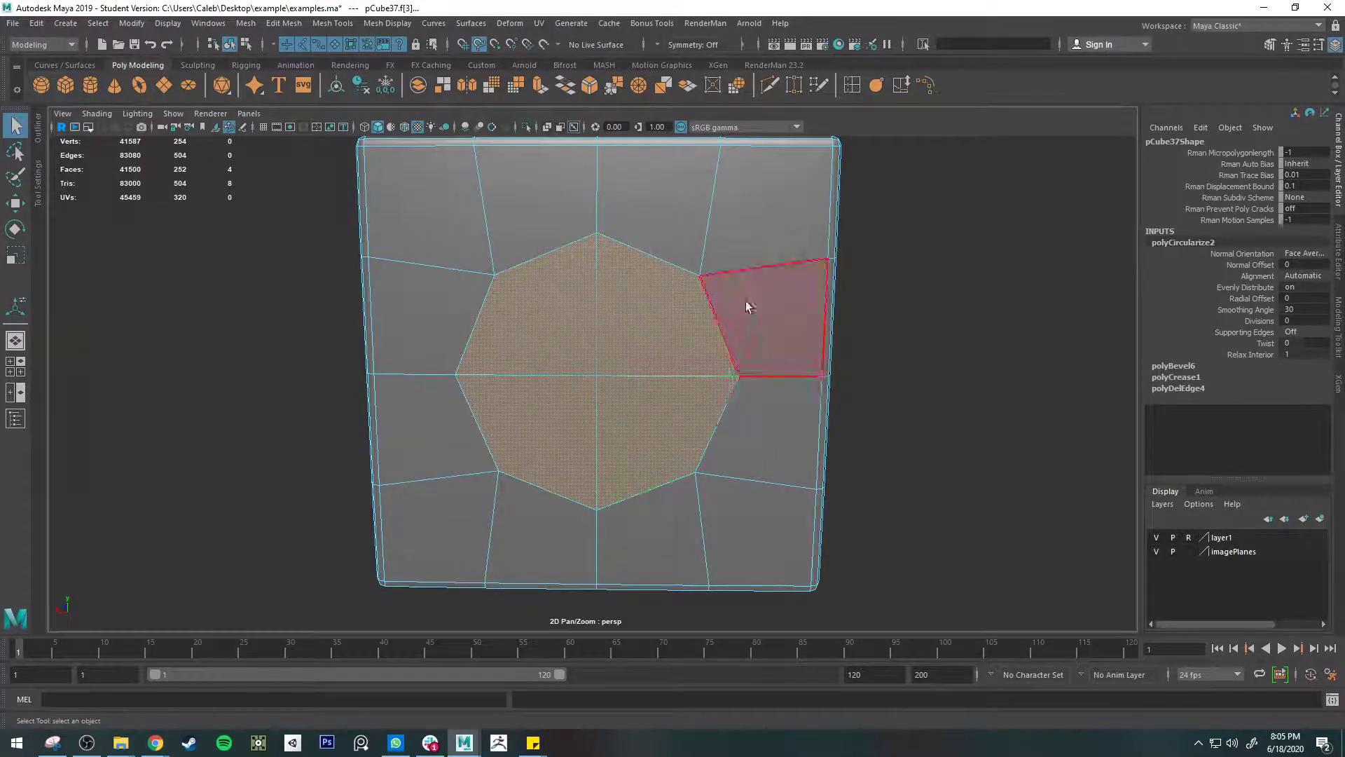
key(Delete)
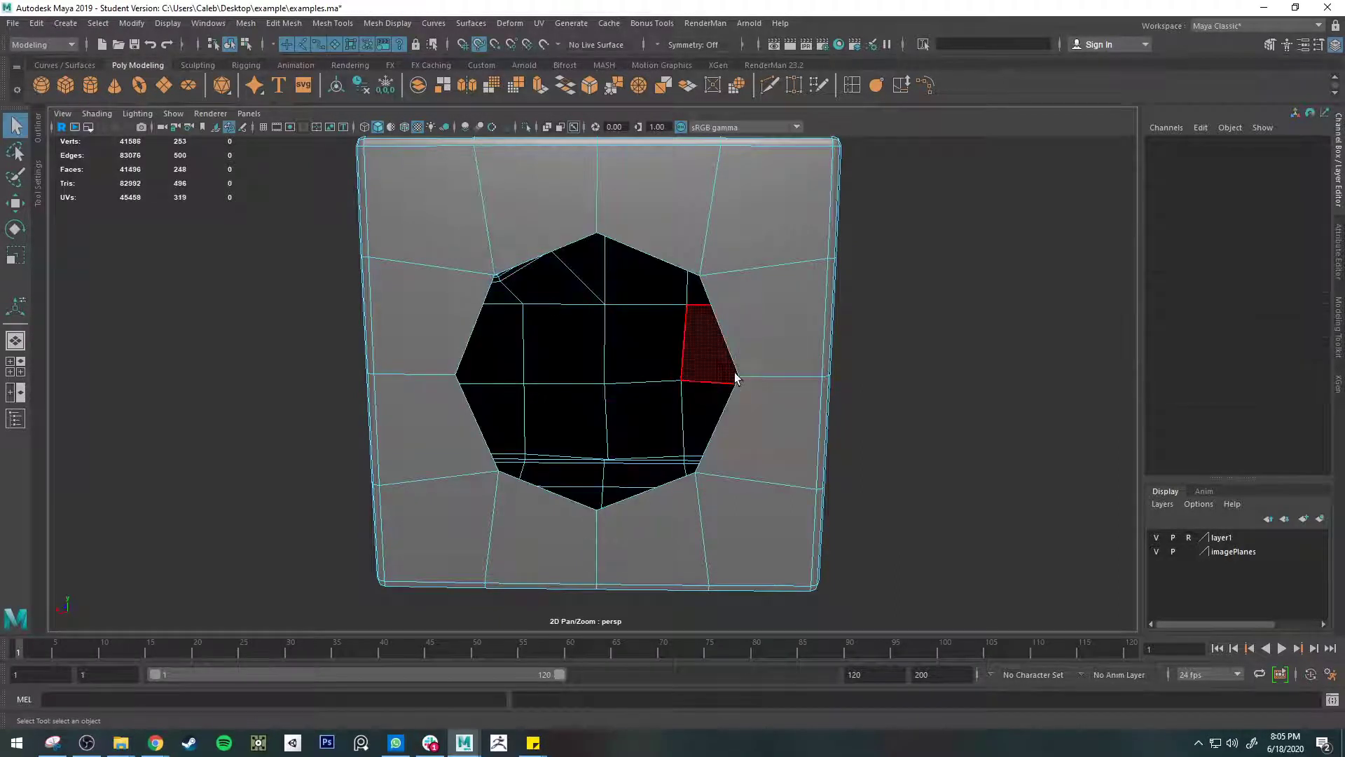
- Compare the round hole's outline in smoothed and unsmoothed display
alt+drag(736, 379, 724, 357)
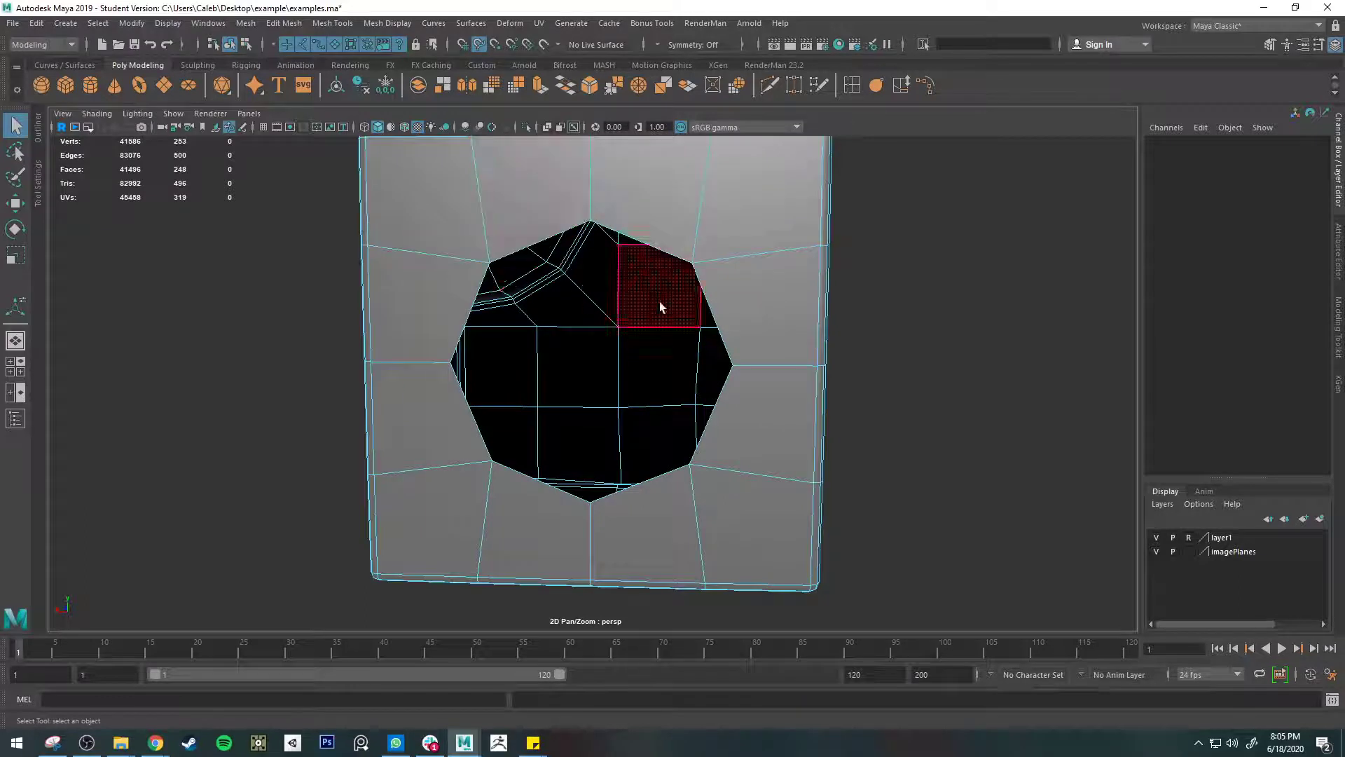
key(3)
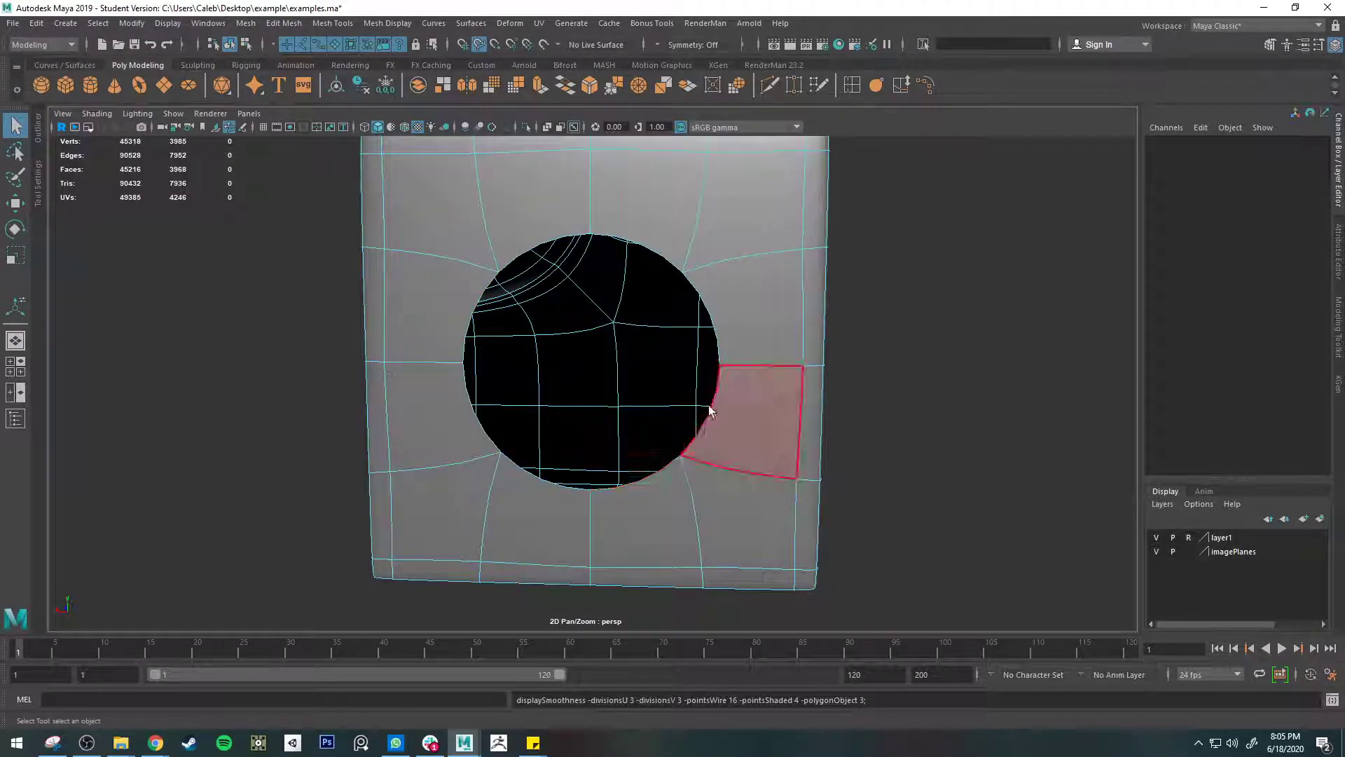
key(1)
key(3)
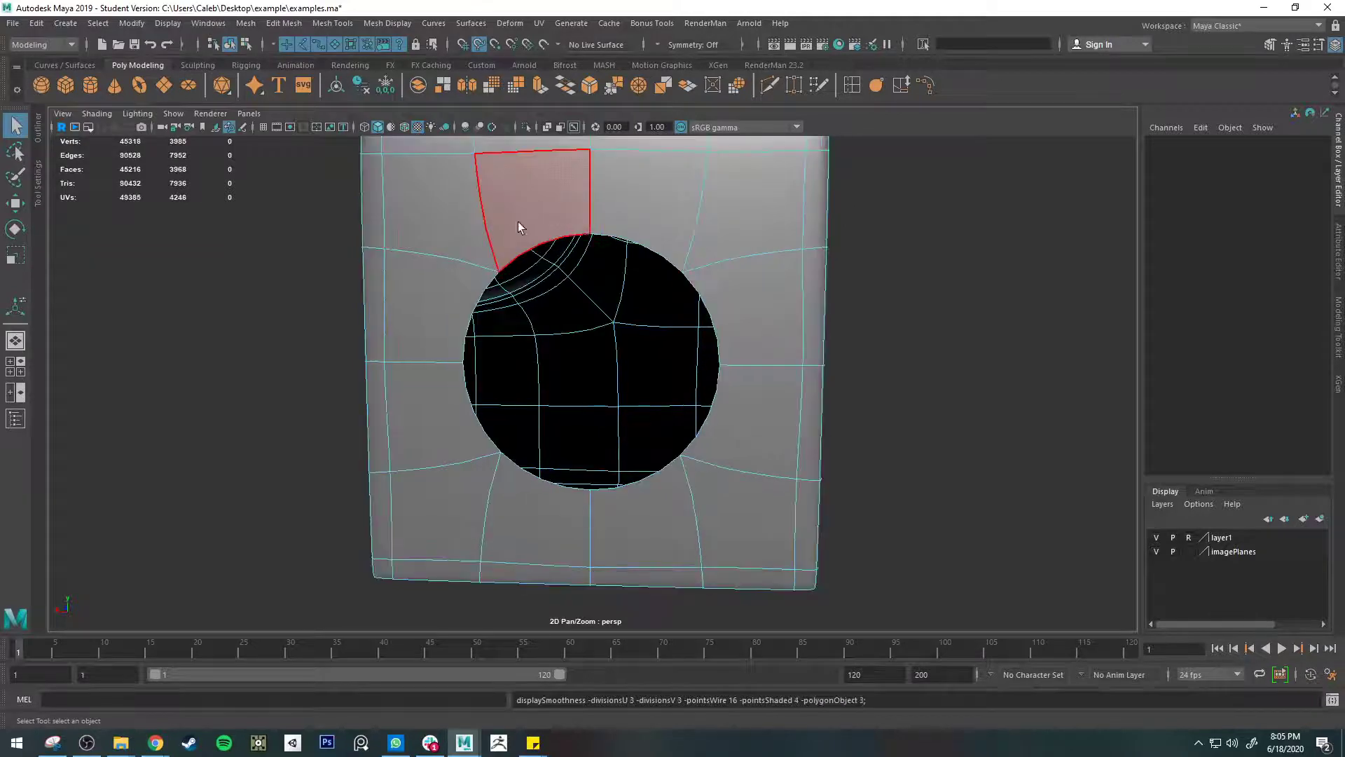
- Examine the faces around the round hole while alternating between smoothed and unsmoothed display
key(1)
key(3)
key(1)
key(3)
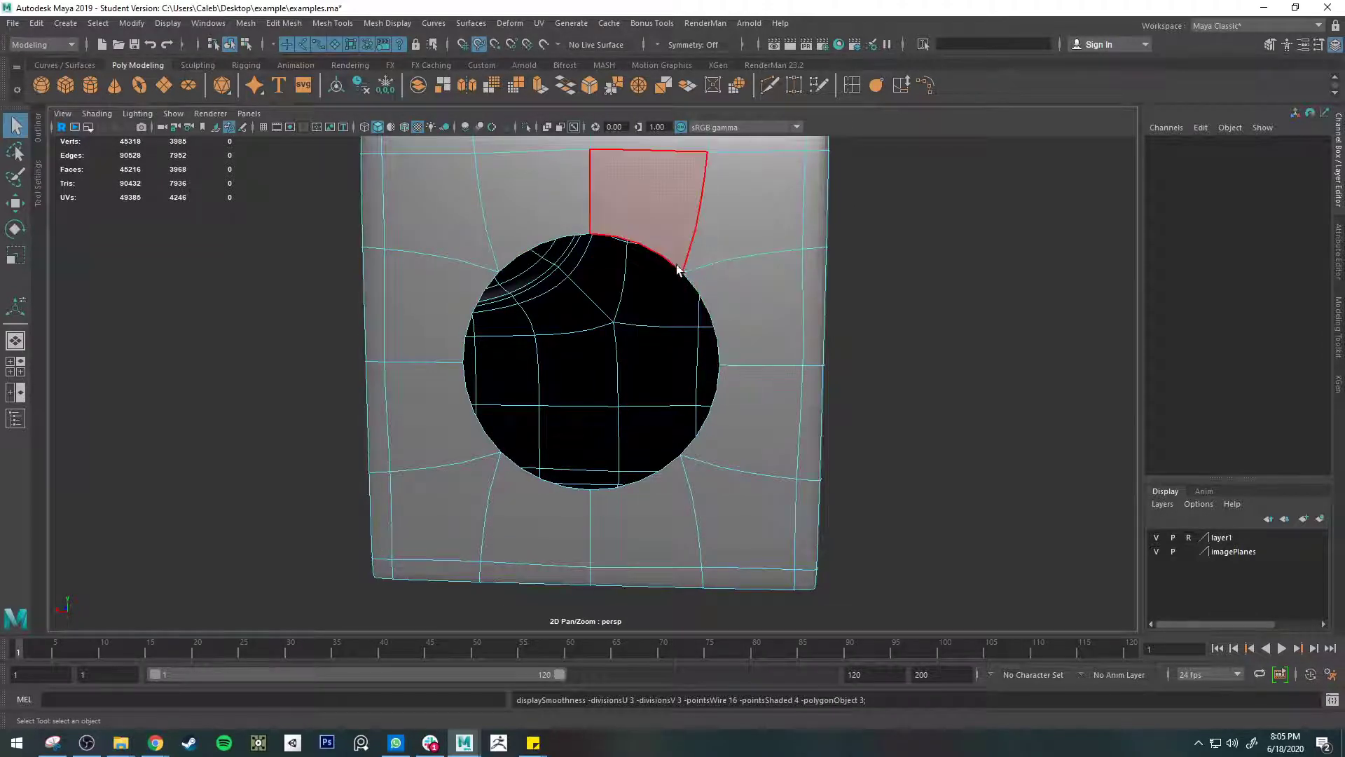
key(1)
key(3)
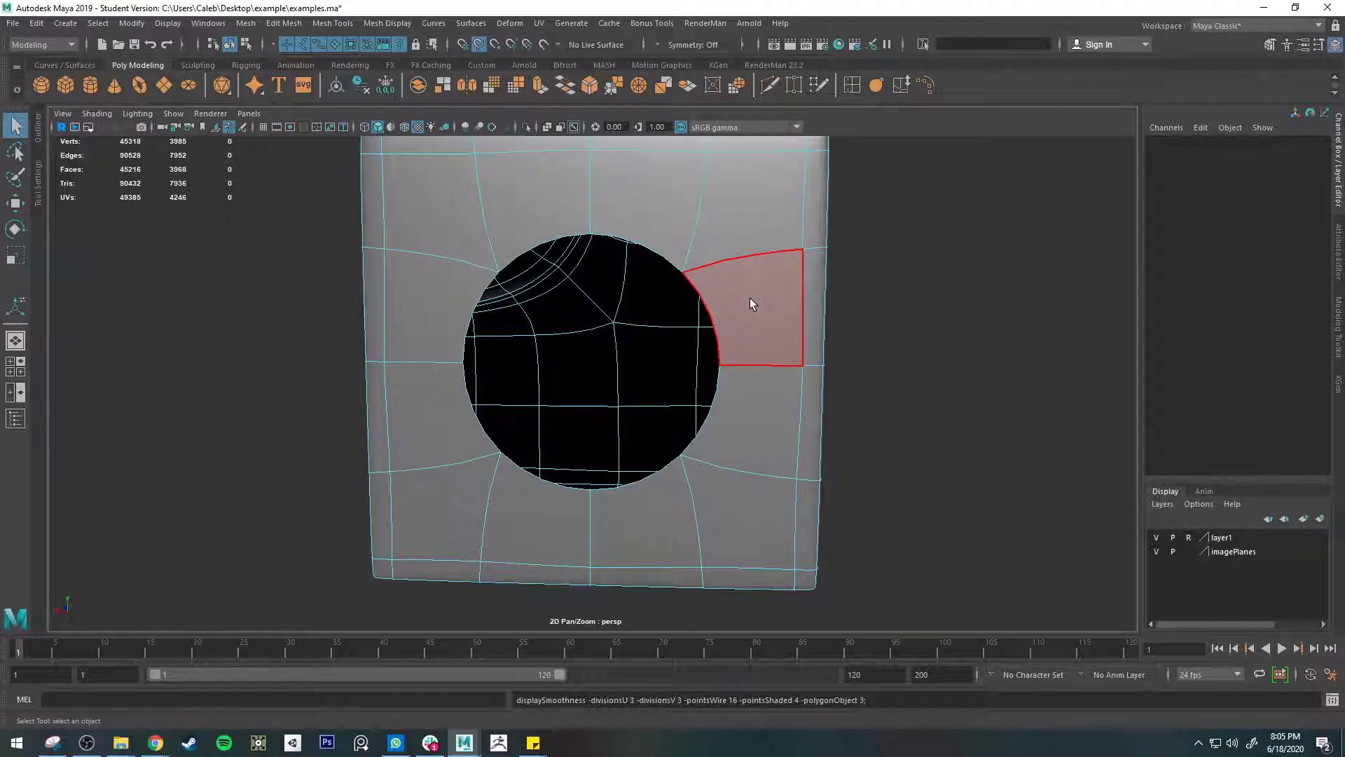
mouse_move(712, 300)
right_down()
mouse_move(771, 280)
mouse_move(716, 287)
right_up()
middle_drag(716, 287, 732, 348)
key(1)
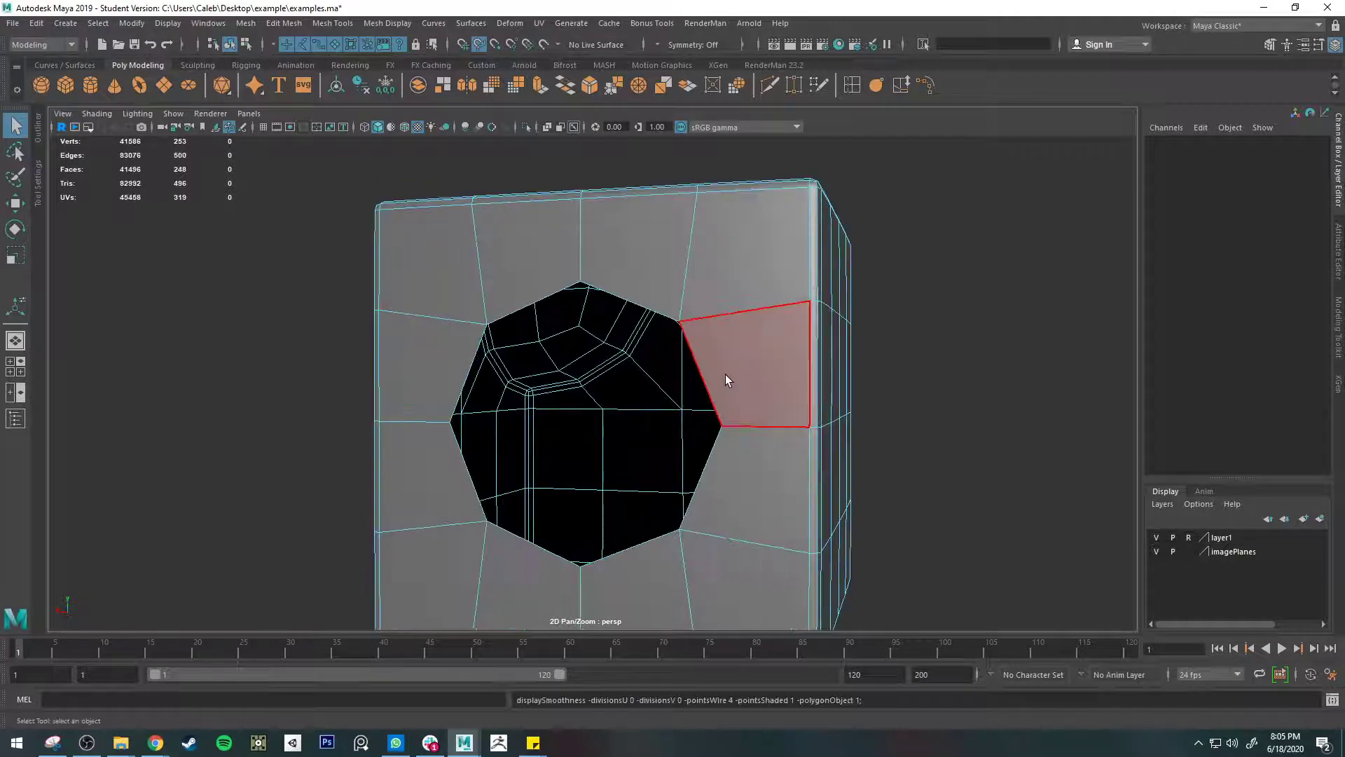
- Try inserting four edge loops through the cube close to the octagonal hole's corners as supporting edges
key(3)
click(852, 87)
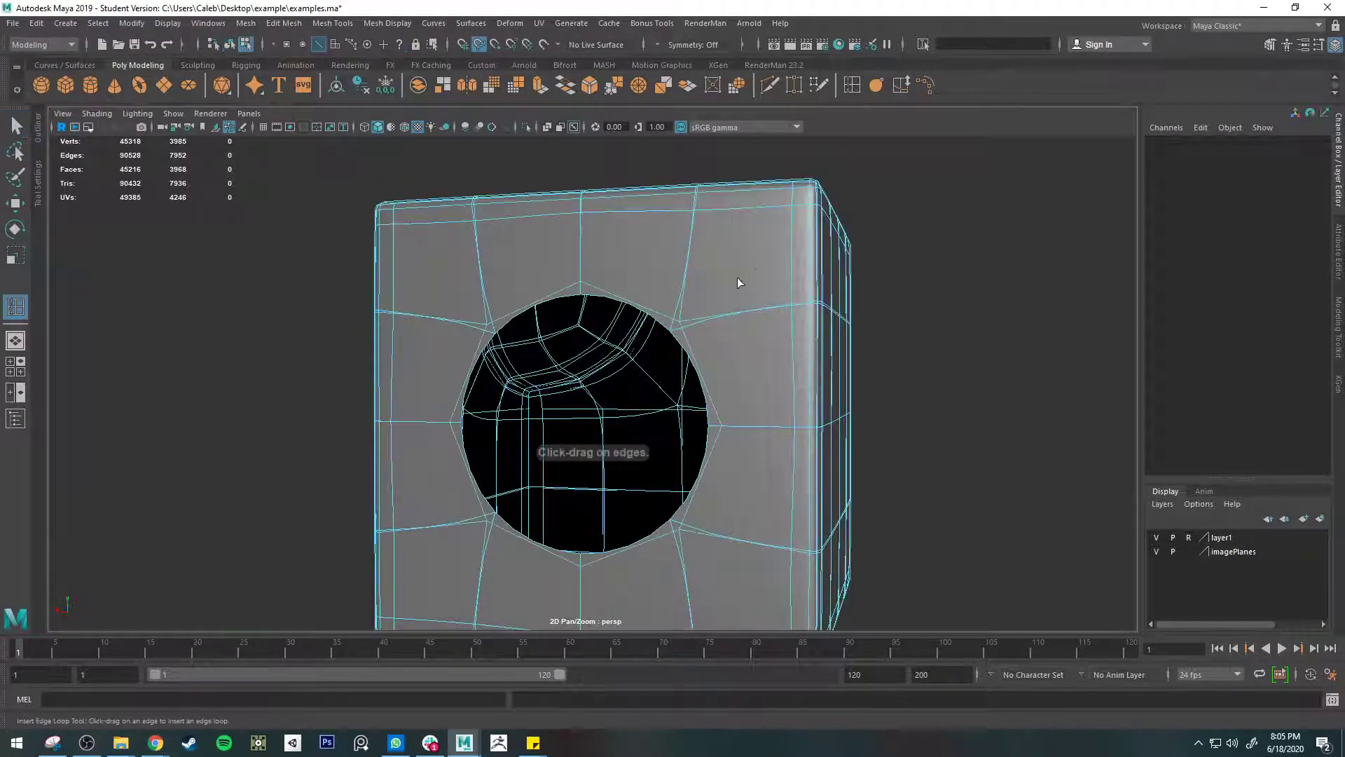
key(1)
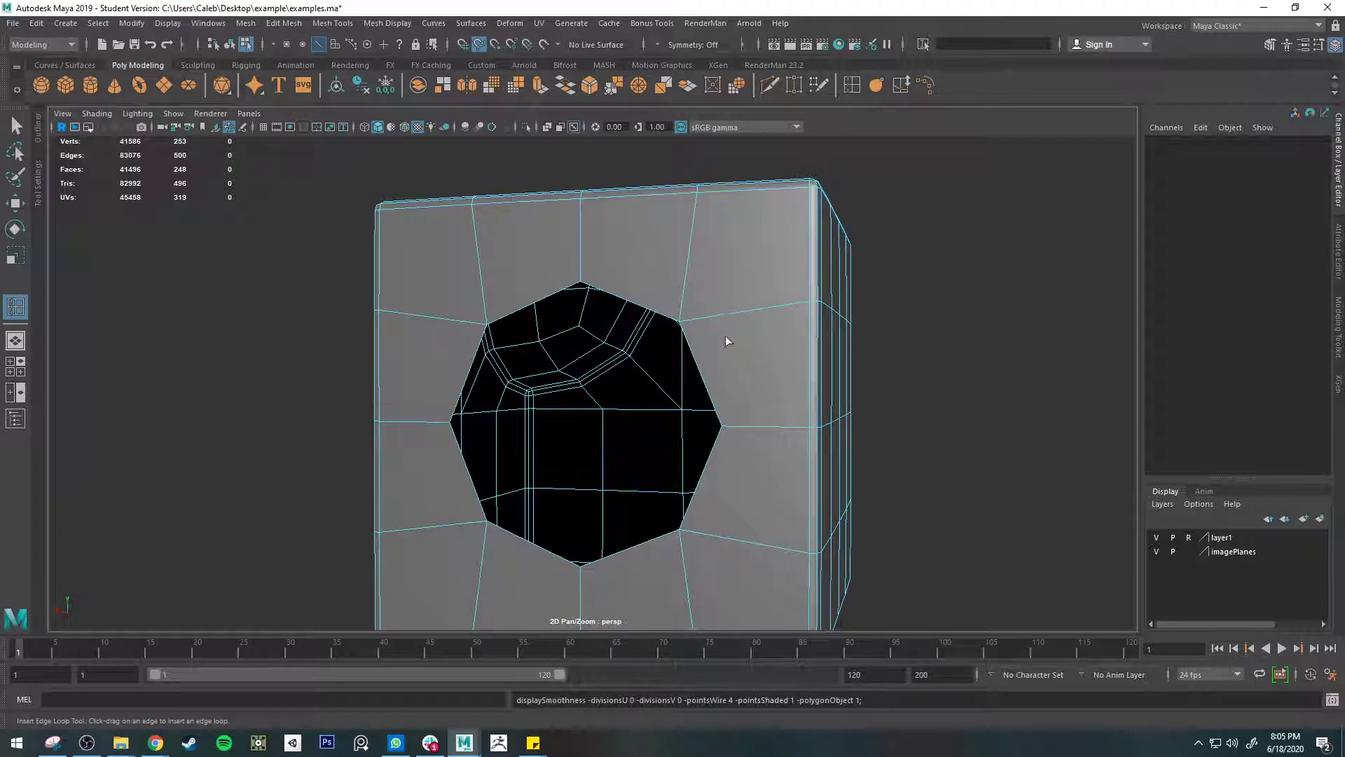
click(747, 308)
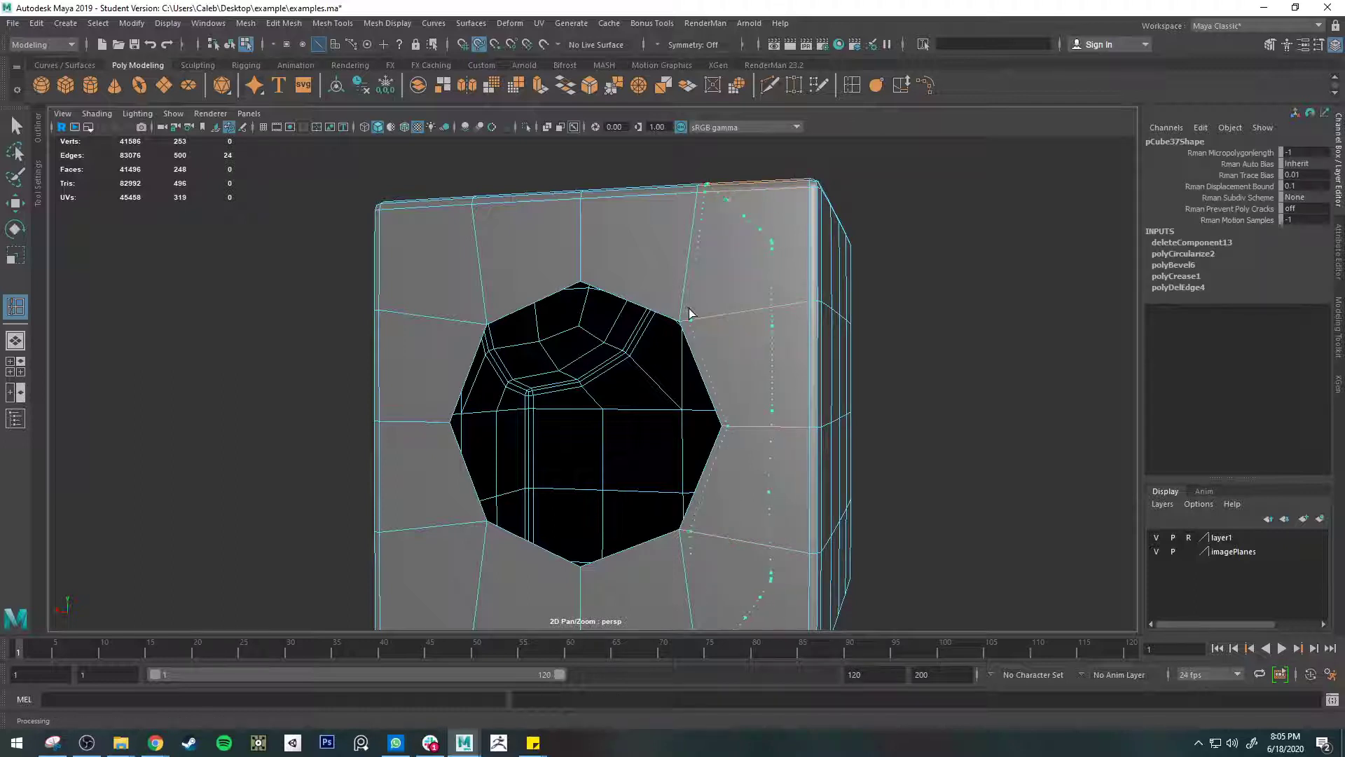
click(690, 313)
click(684, 309)
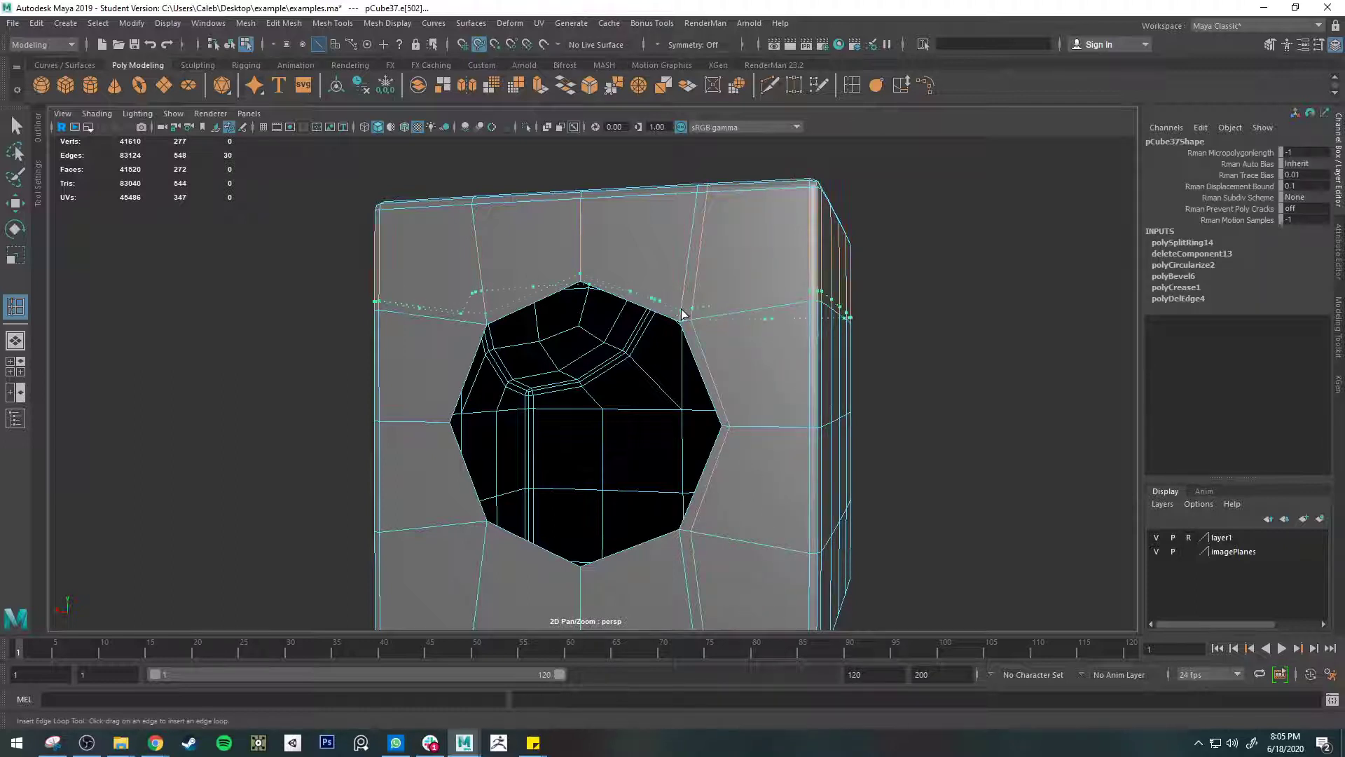
click(443, 426)
click(490, 535)
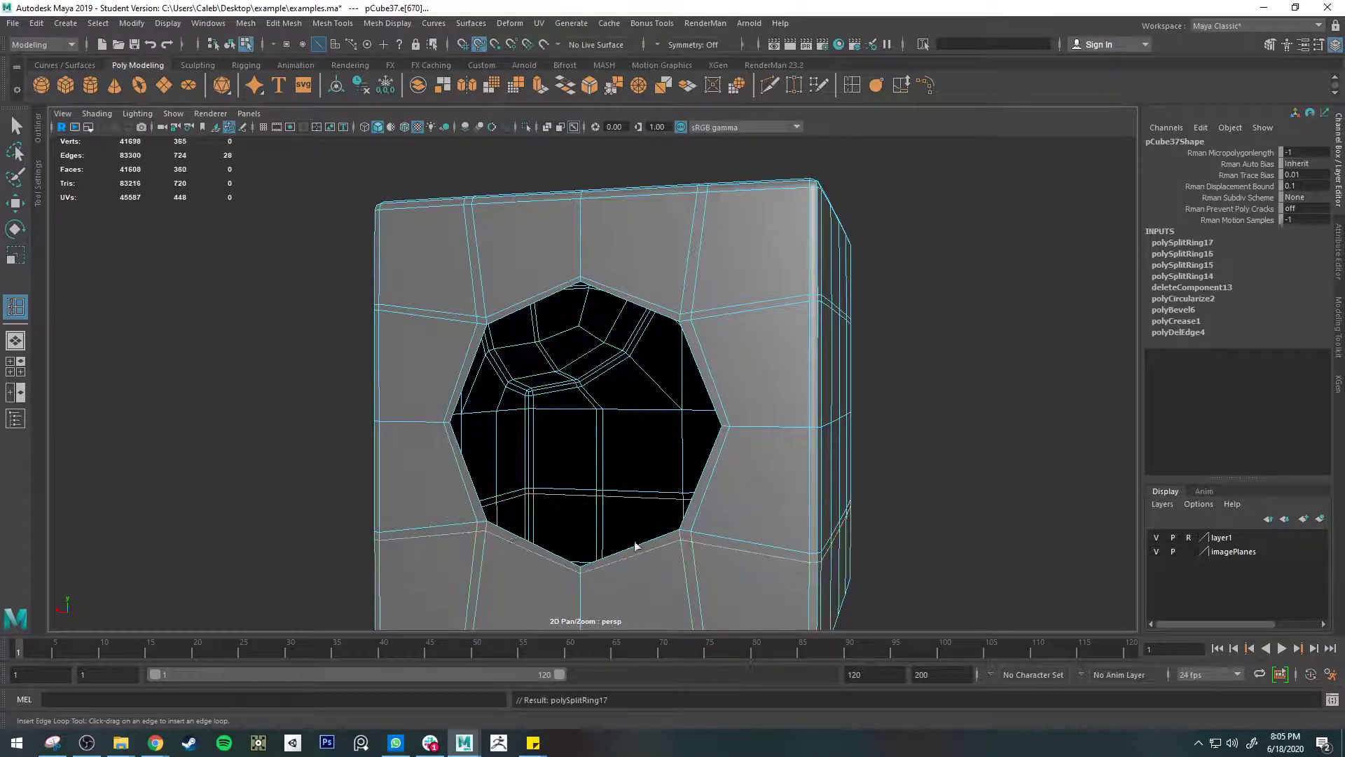
- Preview the cube smoothed and deselected to check the shading and hole outline with the added edge loops
key(3)
alt+drag(633, 457, 775, 450)
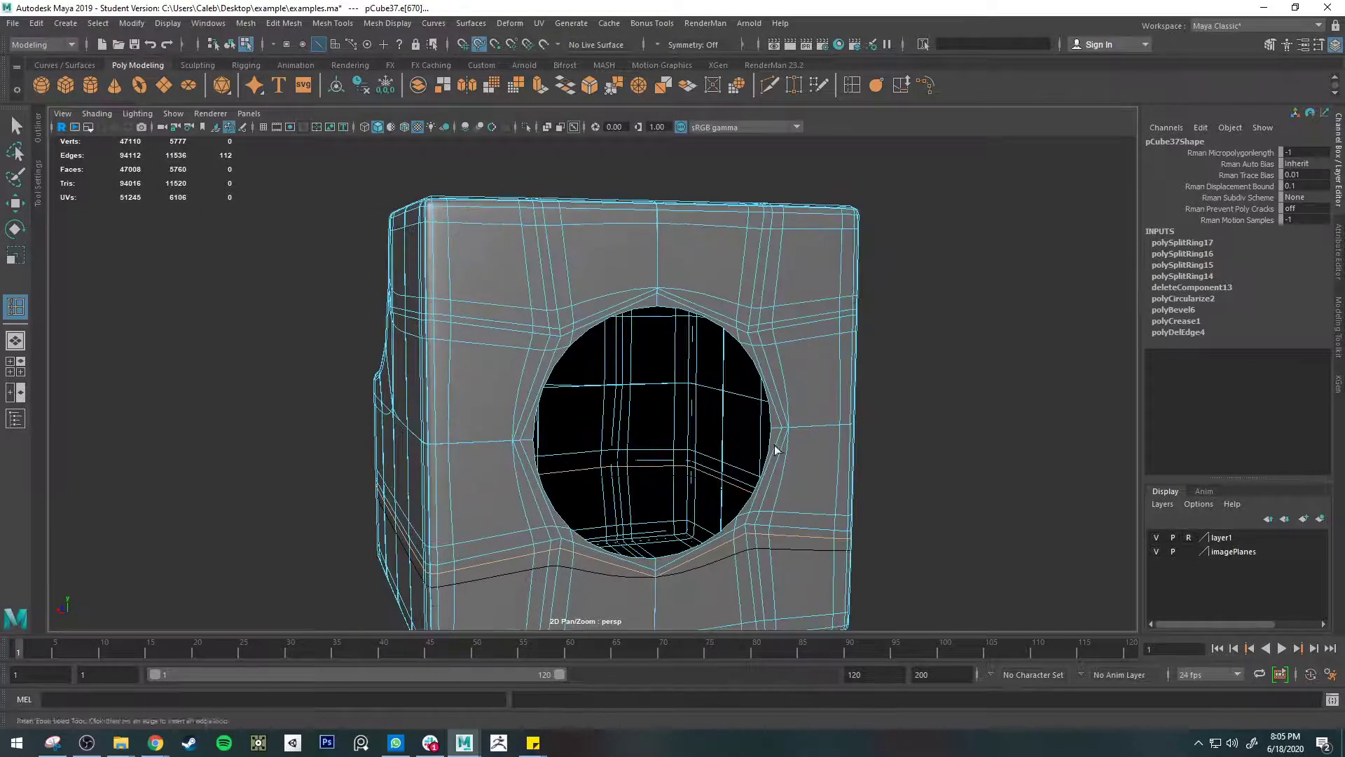
key(q)
right_drag(812, 375, 877, 332)
click(872, 393)
alt+drag(872, 393, 606, 615)
alt+drag(672, 419, 474, 408)
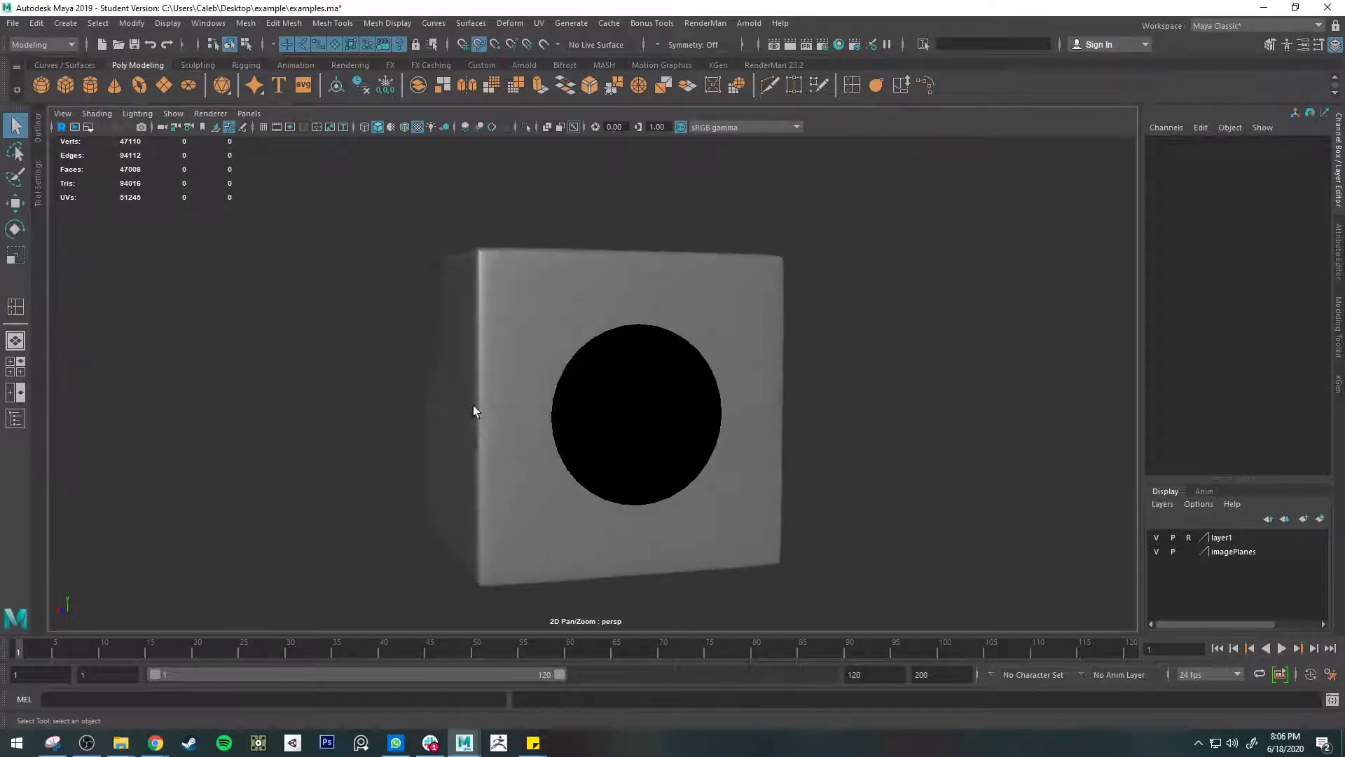
- Undo the edge loops inserted around the hole and return the cube to unsmoothed display
key(ctrl+z)
scroll(918, 369, up, 3)
scroll(910, 397, down, 2)
alt+drag(909, 399, 878, 416)
key(ctrl+z)
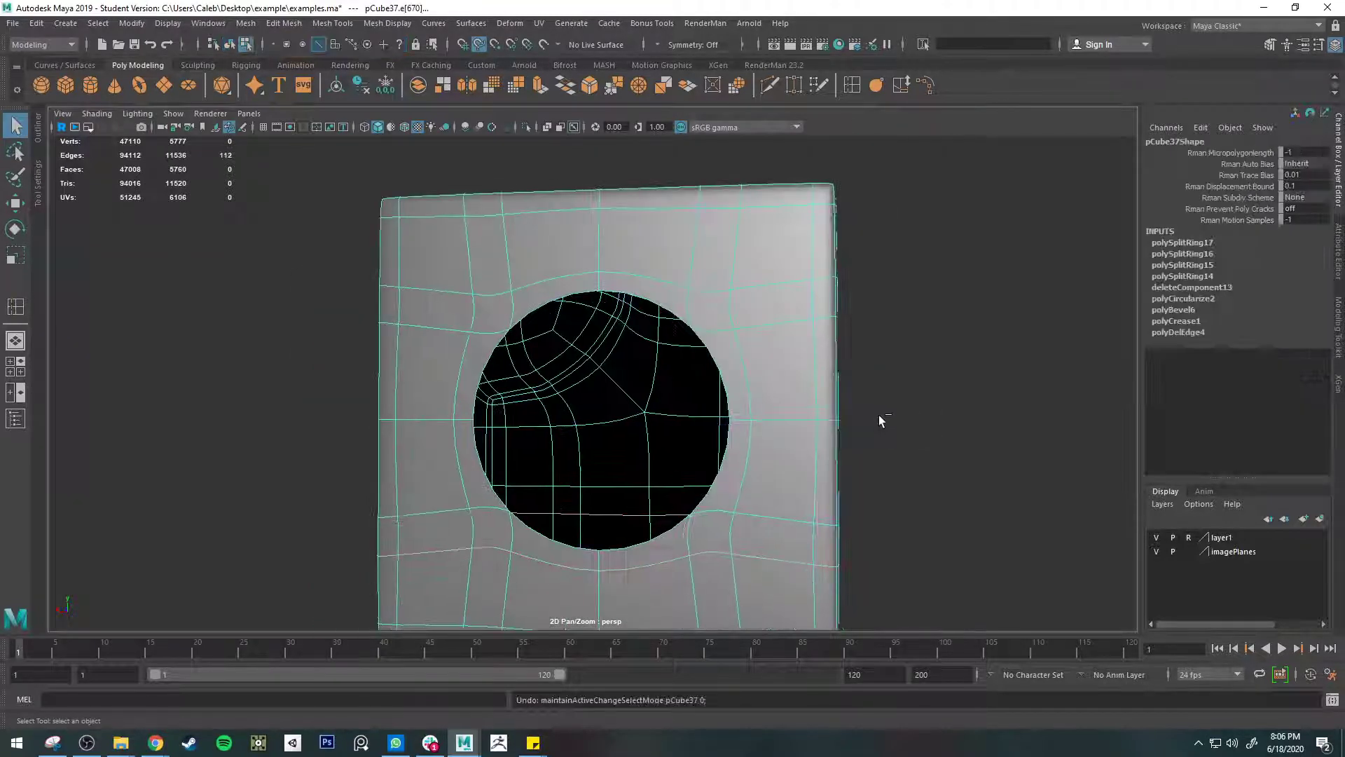
key(ctrl+z)
key(ctrl+z)
key(ctrl+z)
key(ctrl+z)
key(1)
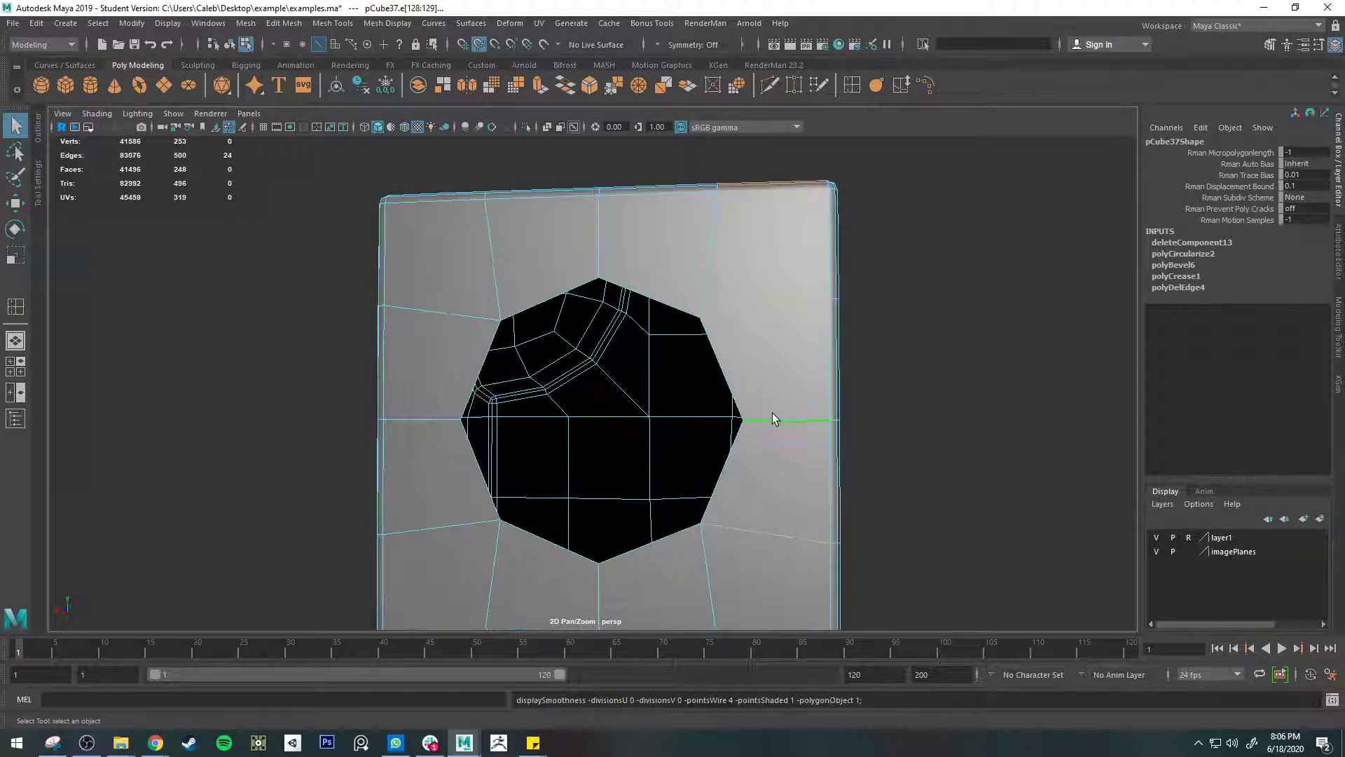
- Try extruding the hole's border edges and scaling them slightly inward, and undo the extrusion
alt+drag(768, 417, 740, 336)
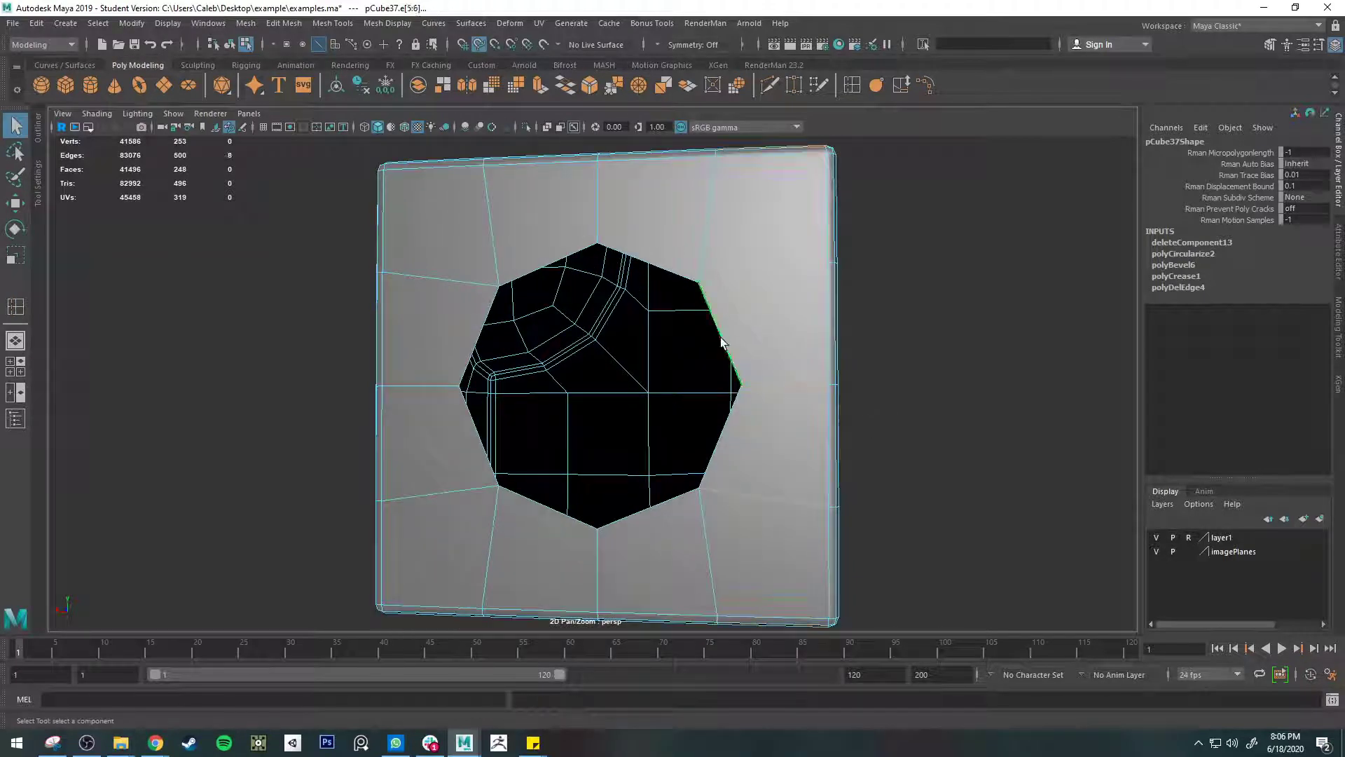
alt+drag(704, 342, 715, 350)
scroll(705, 314, up, 2)
alt+middle_drag(706, 314, 697, 339)
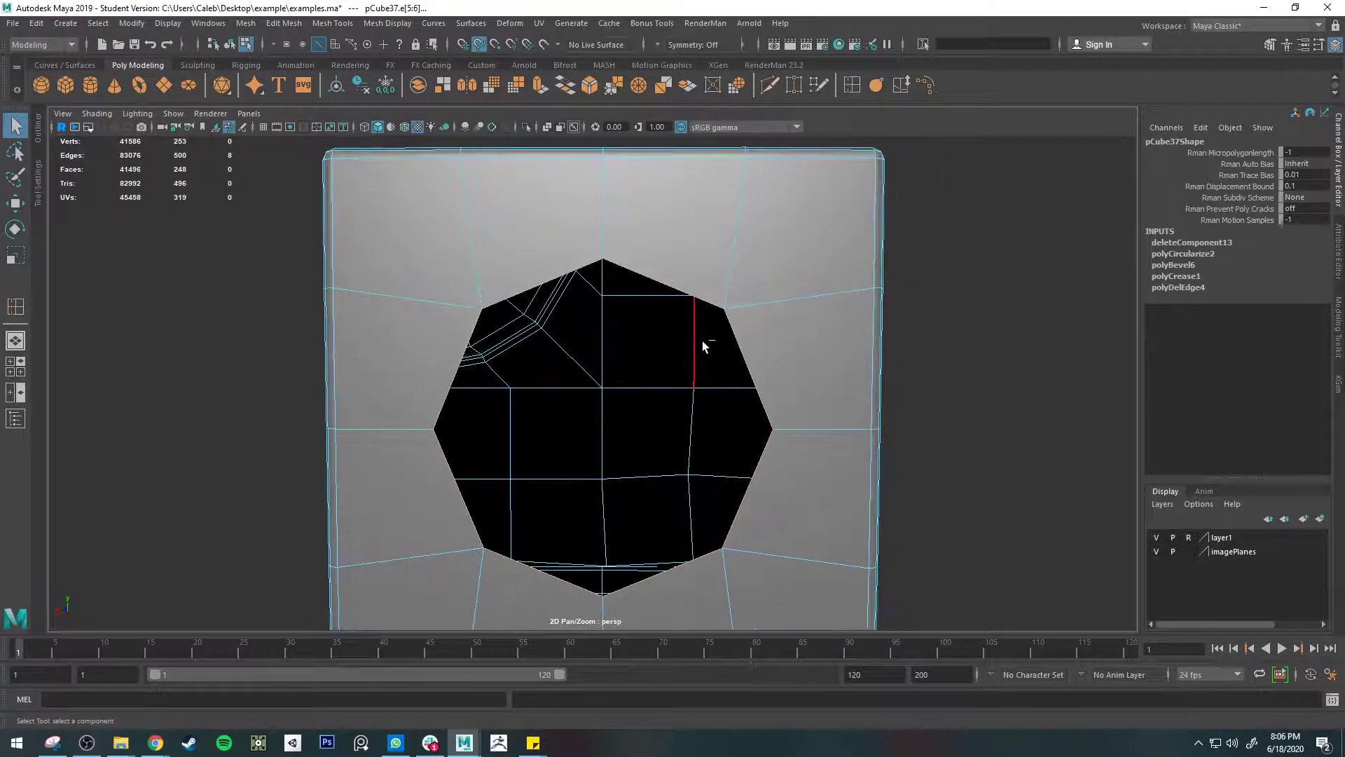
key(ctrl+e)
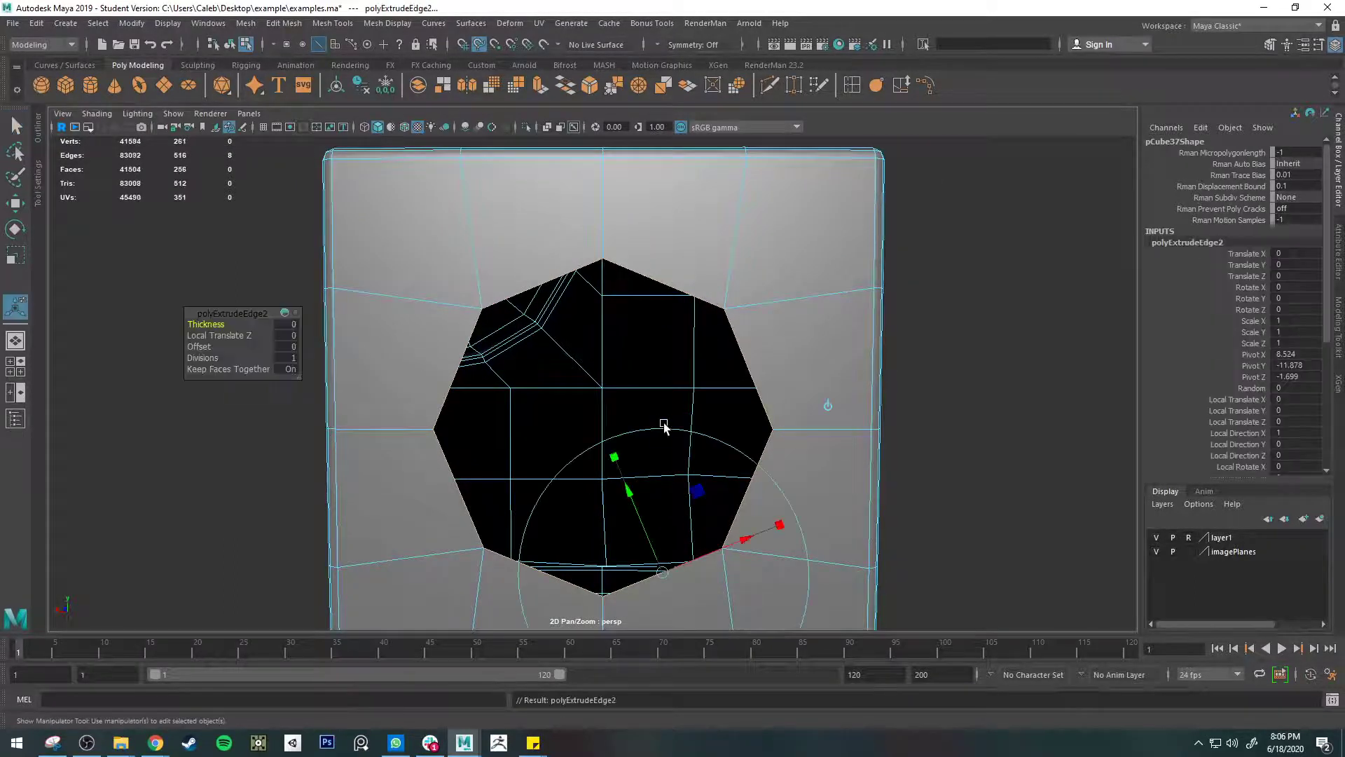
key(e)
key(r)
drag(603, 428, 585, 429)
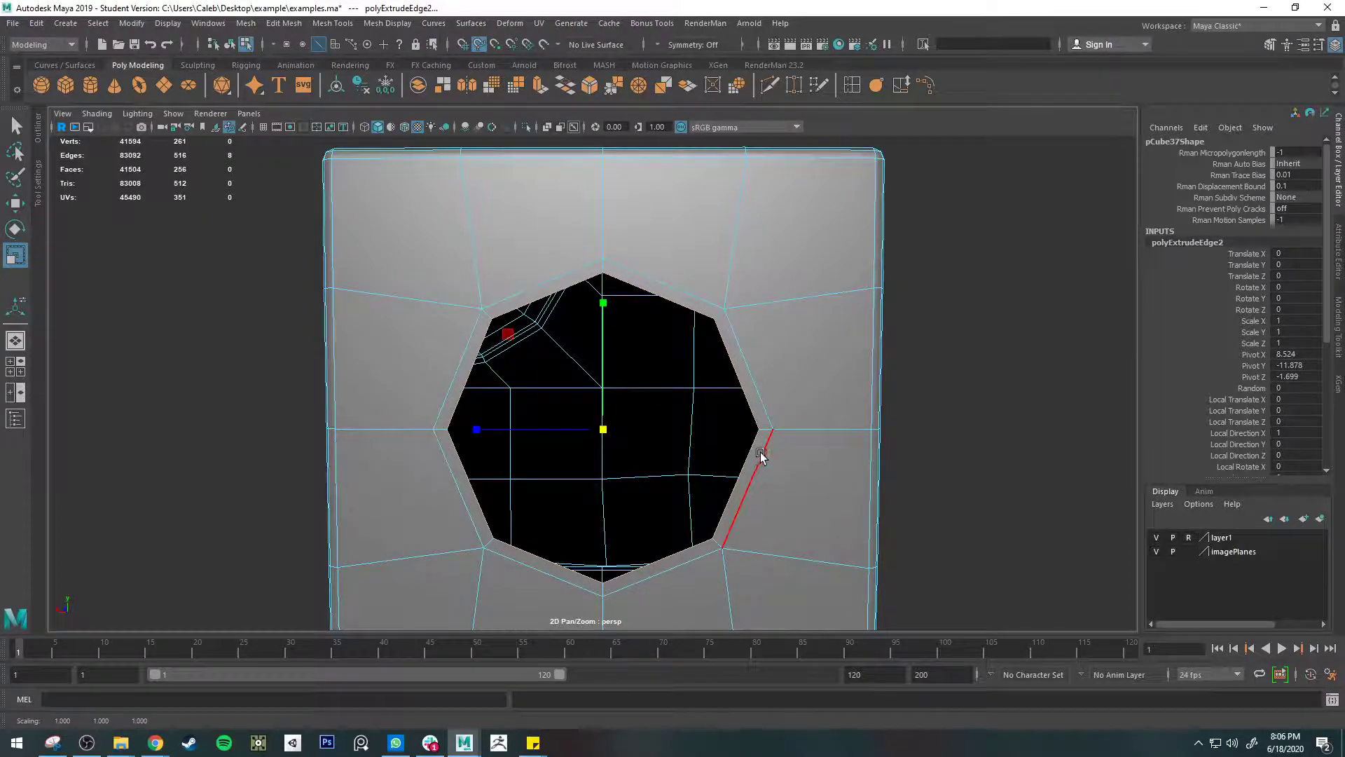
key(ctrl+z)
key(ctrl+z)
key(ctrl+z)
key(ctrl+z)
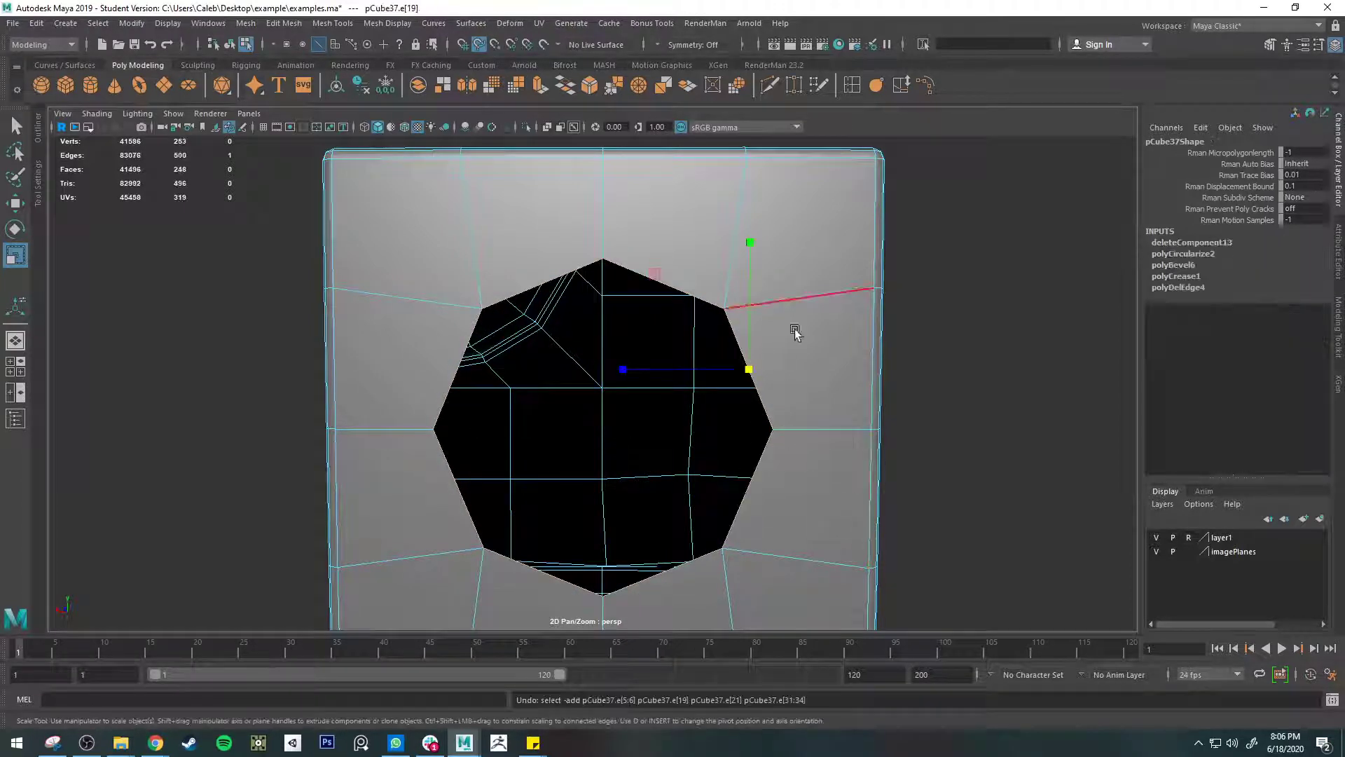
- Select the hole's border edge loop and fill the hole with a single face
double_click(758, 395)
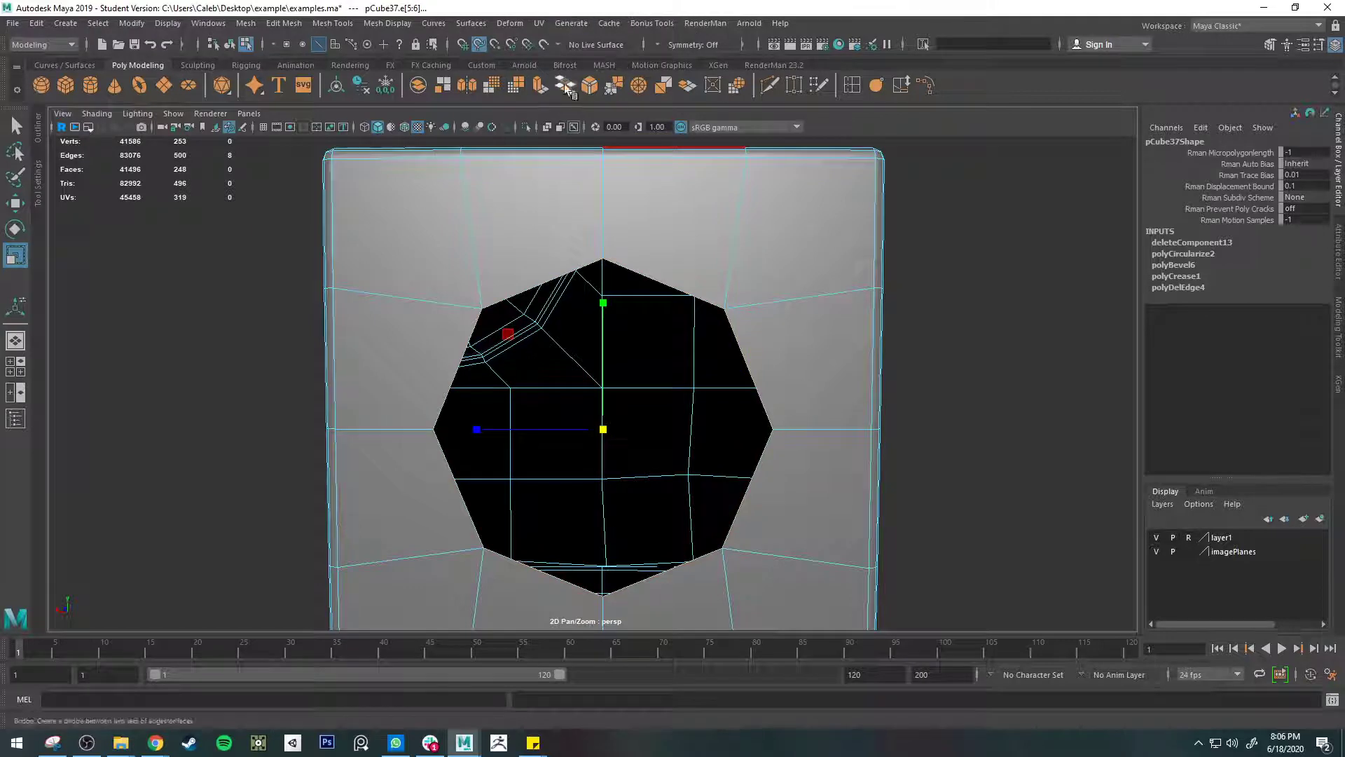
click(595, 81)
key(ctrl+z)
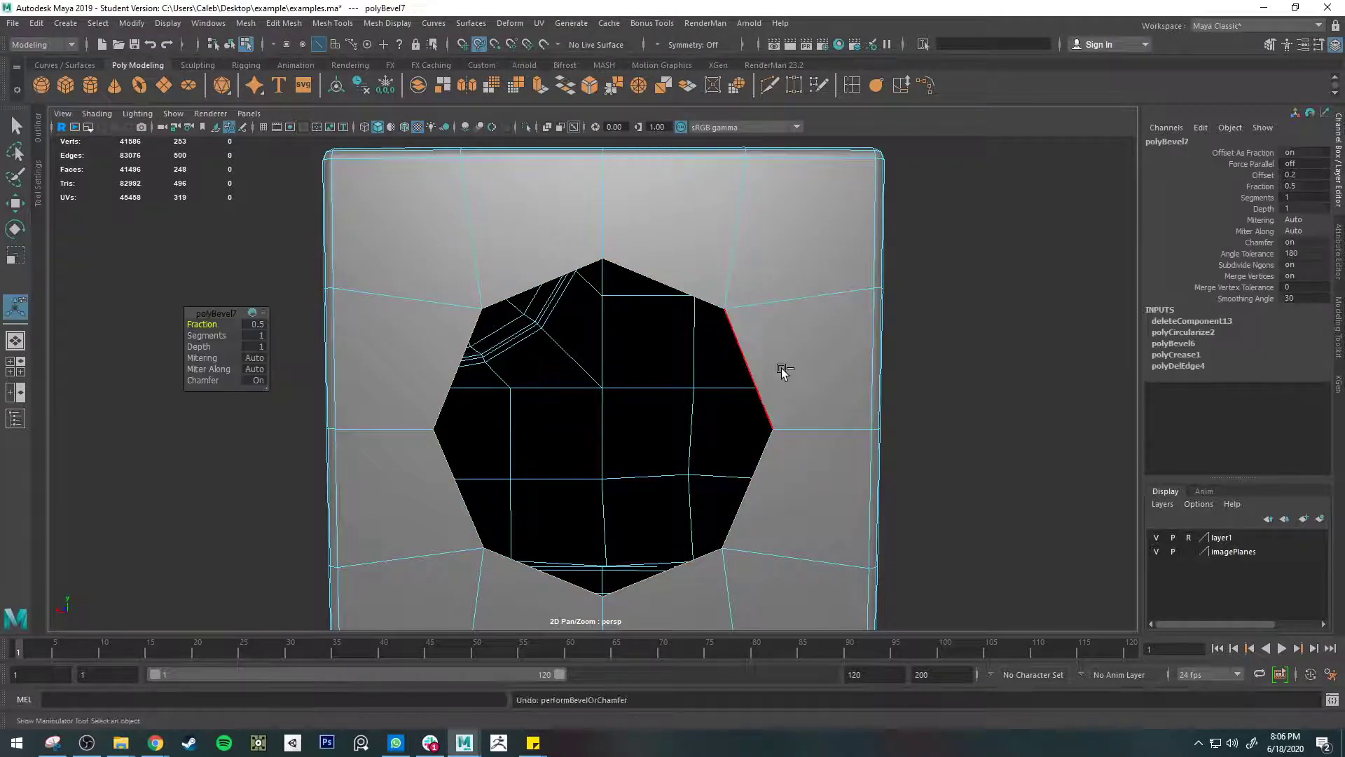
mouse_move(781, 365)
alt+mouse_down()
mouse_move(736, 340)
mouse_move(766, 355)
alt+mouse_up()
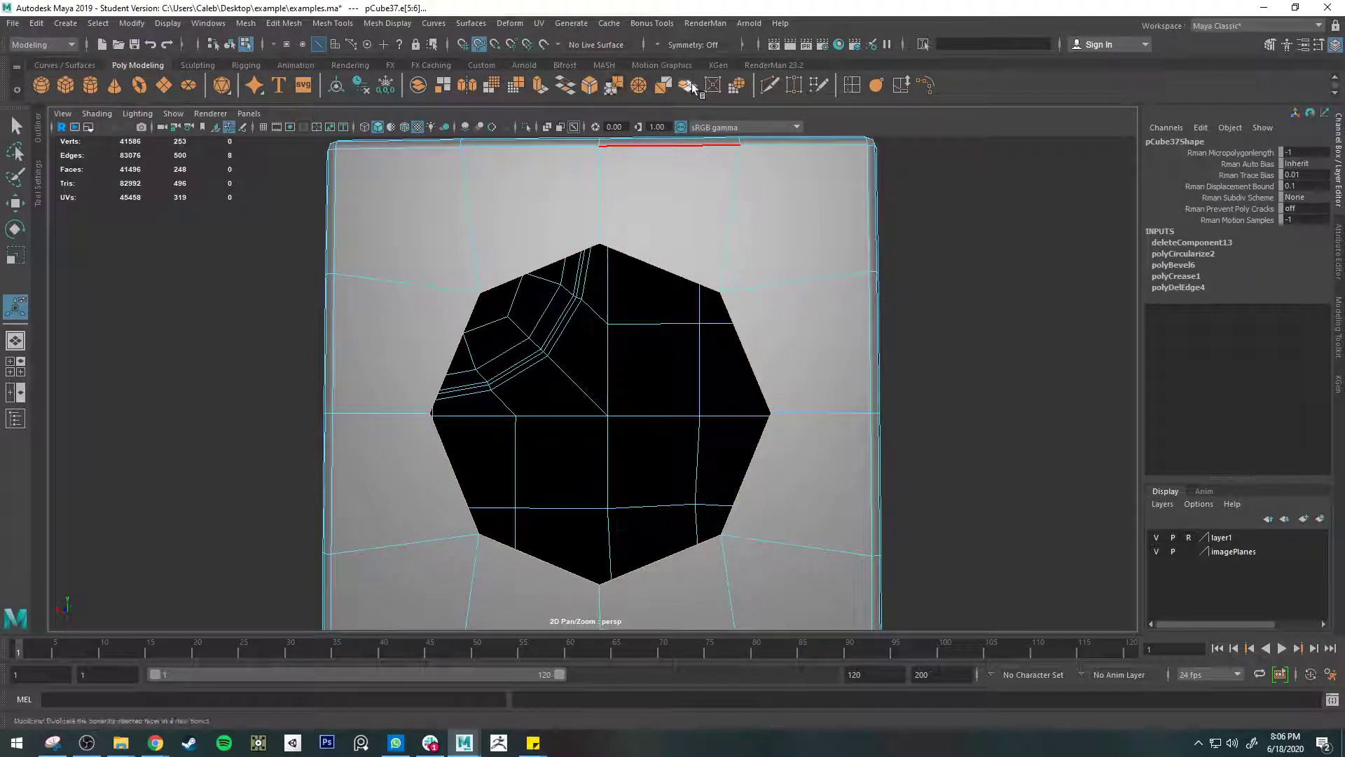
click(566, 86)
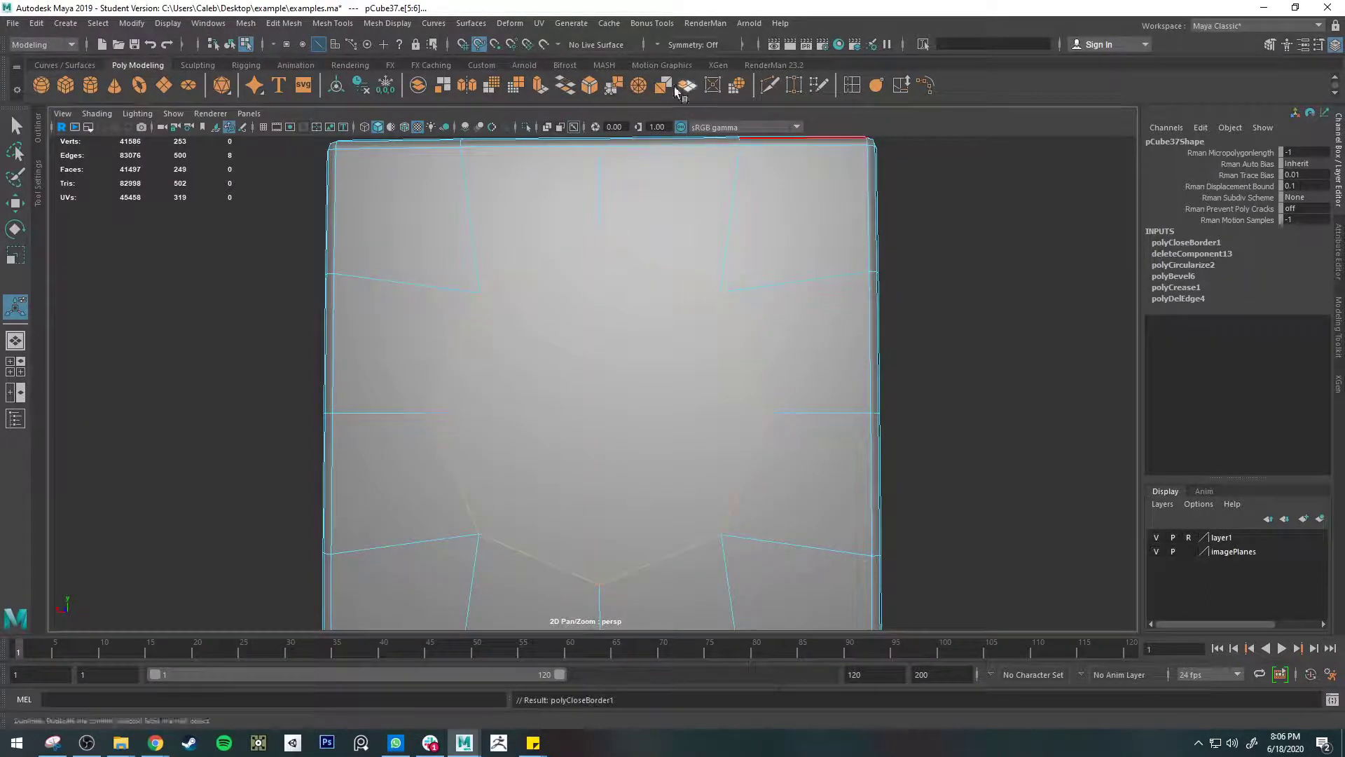
- Bevel the filled hole's border edges with a fraction of 0.03 and delete the central face
click(590, 87)
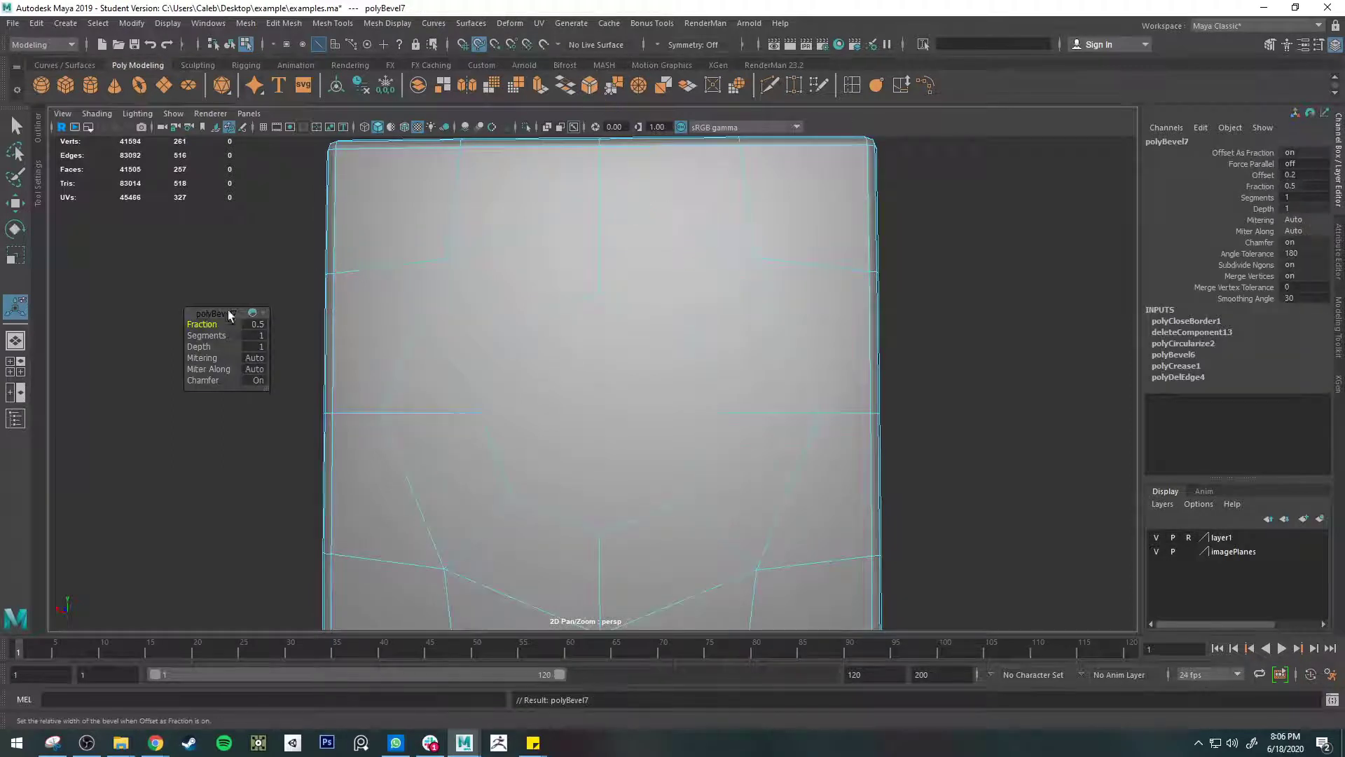
drag(204, 319, 173, 317)
right_drag(696, 356, 696, 390)
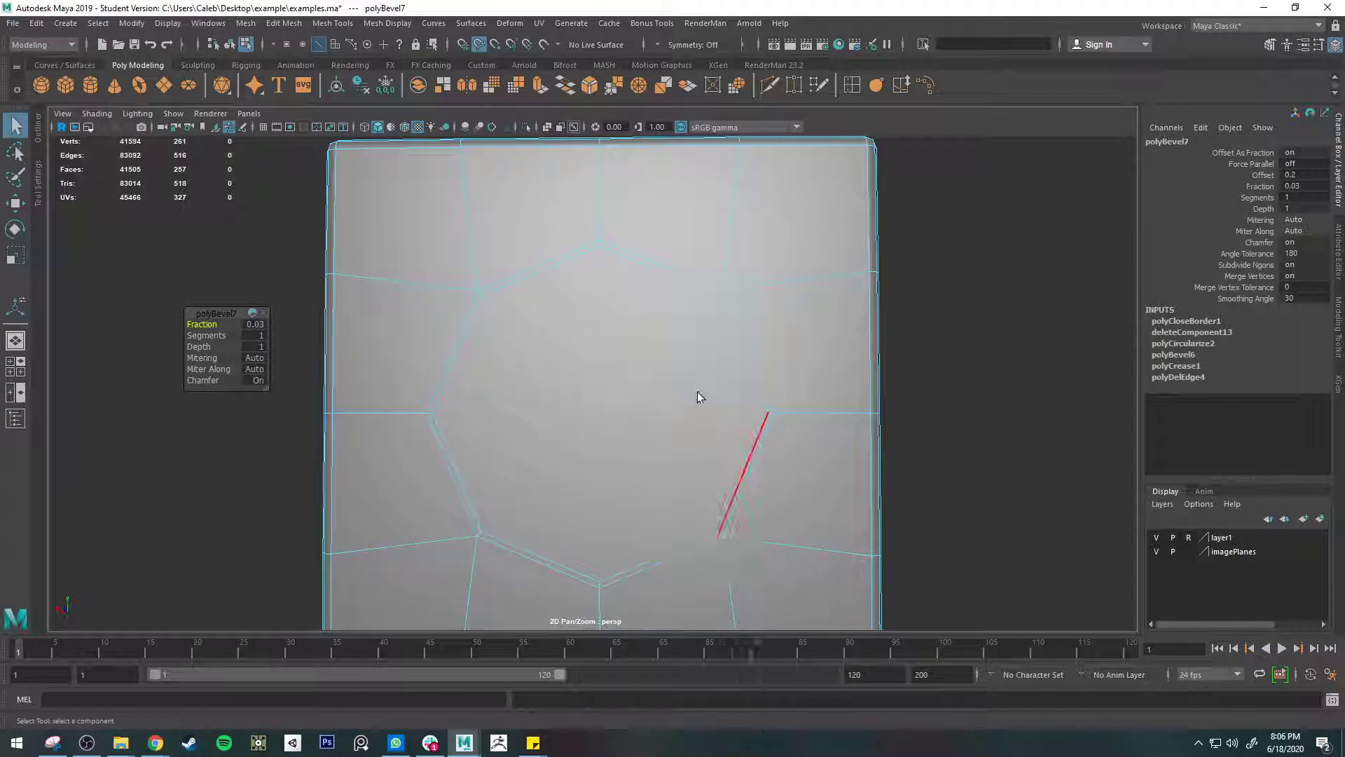
click(690, 393)
key(Delete)
- Display the cube smoothed and inspect the supporting edge ring around the circular hole
alt+drag(688, 393, 645, 299)
scroll(682, 243, down, 5)
scroll(645, 300, up, 2)
key(3)
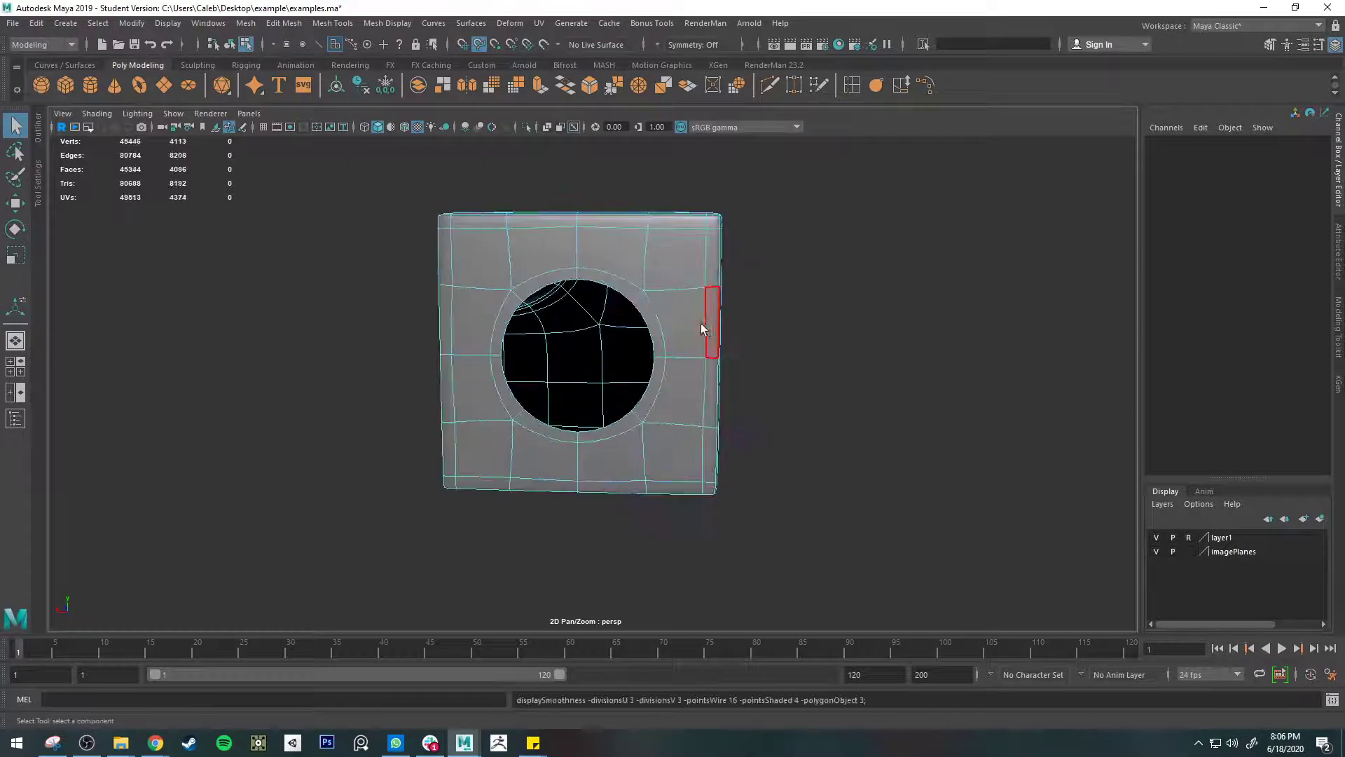
right_drag(772, 275, 774, 276)
click(789, 305)
scroll(620, 296, up, 3)
click(650, 262)
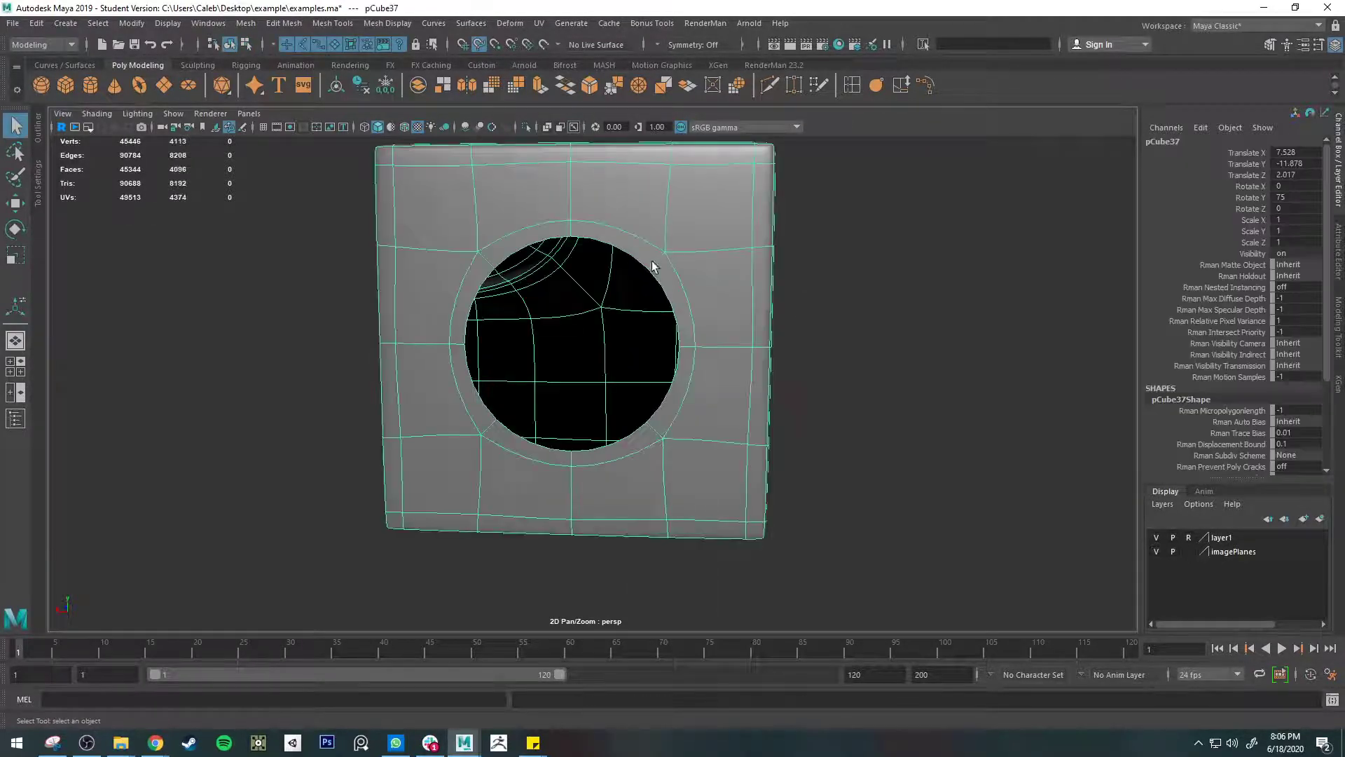
alt+middle_drag(628, 244, 678, 334)
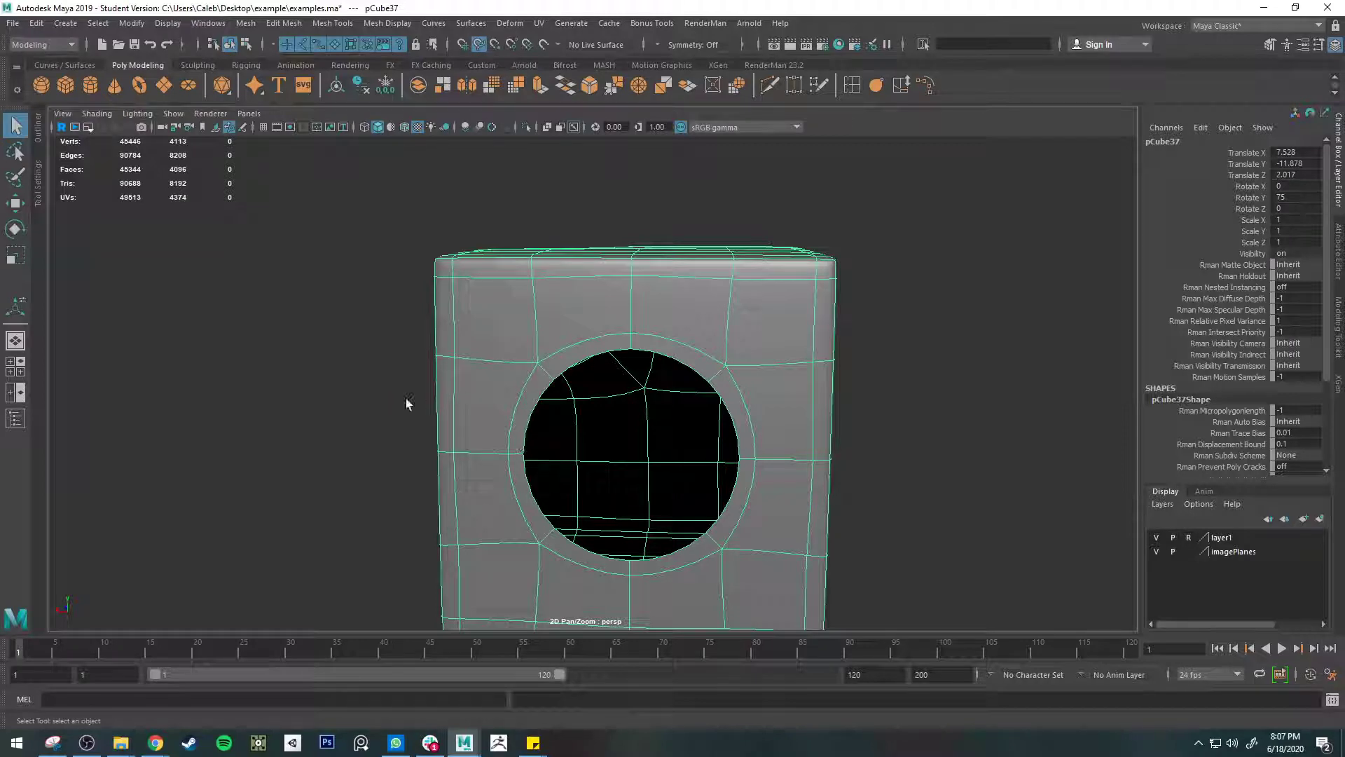
- Delete a block of faces two wide and three high at the base of the cube's adjacent solid side
alt+drag(406, 403, 706, 336)
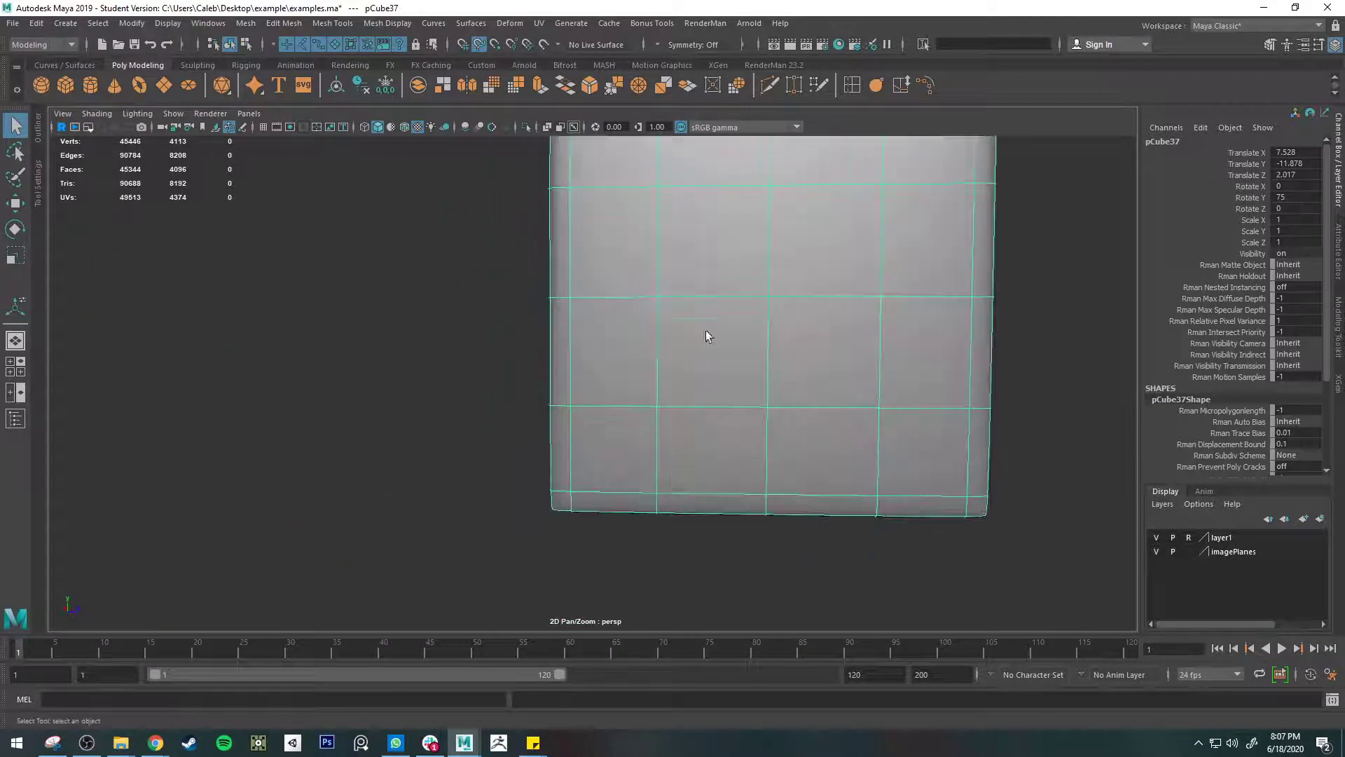
alt+middle_drag(707, 332, 586, 355)
right_drag(608, 445, 606, 397)
click(604, 459)
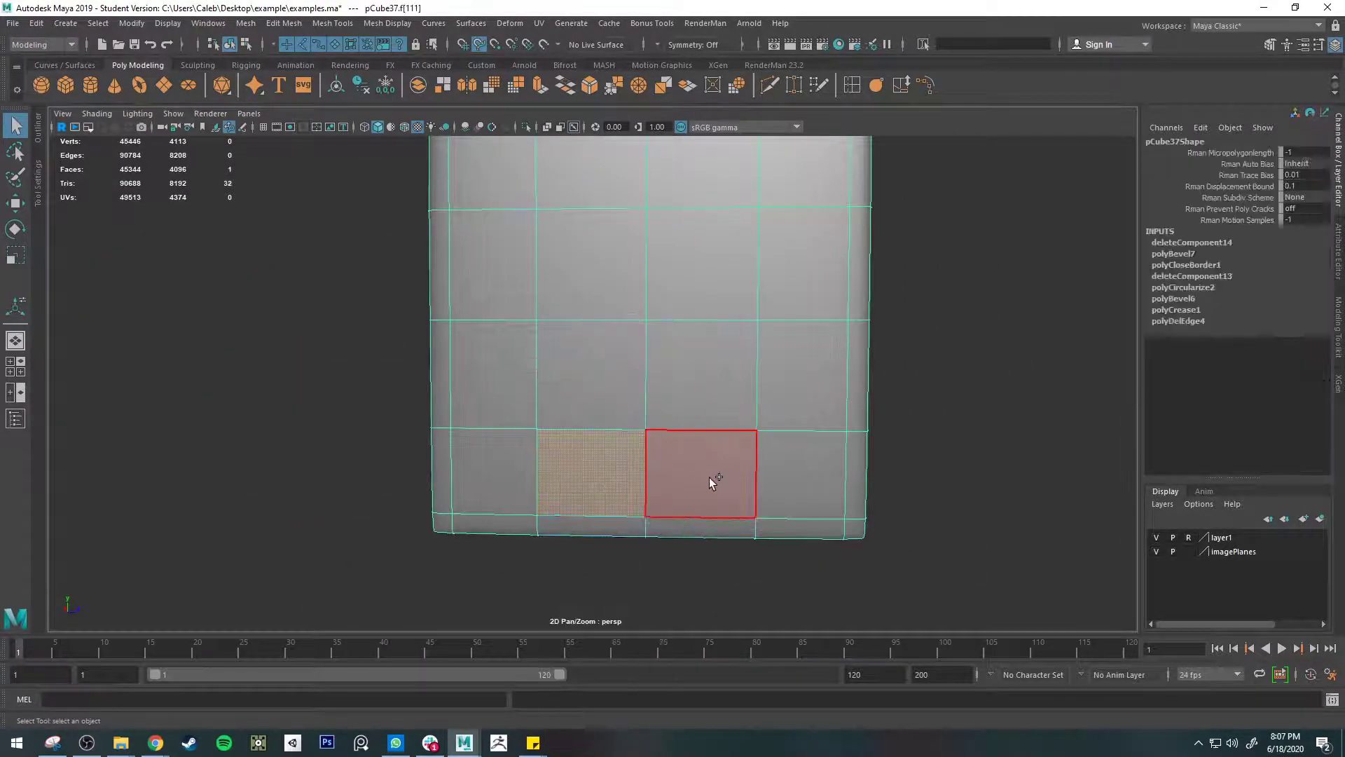
shift+click(709, 477)
shift+click(701, 381)
shift+click(600, 378)
shift+click(604, 284)
shift+click(694, 292)
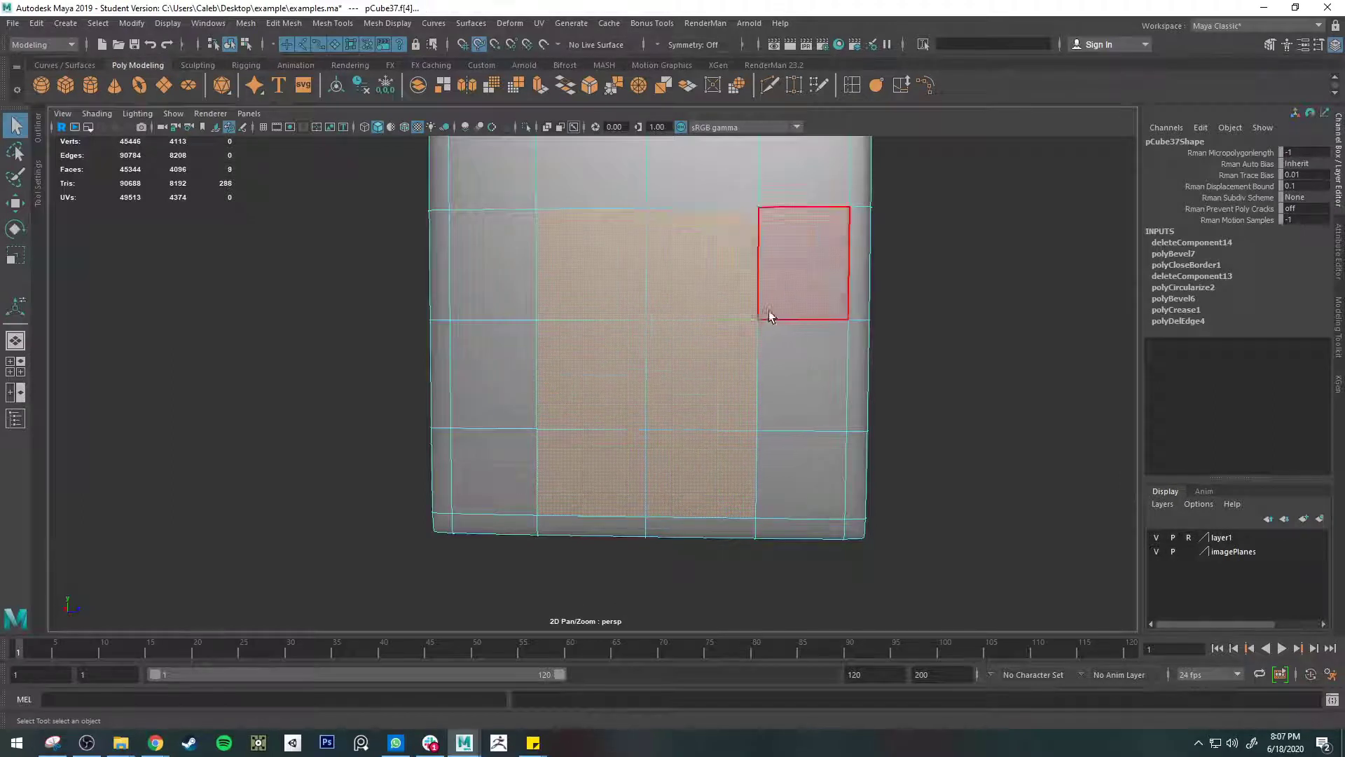
alt+middle_drag(768, 309, 696, 502)
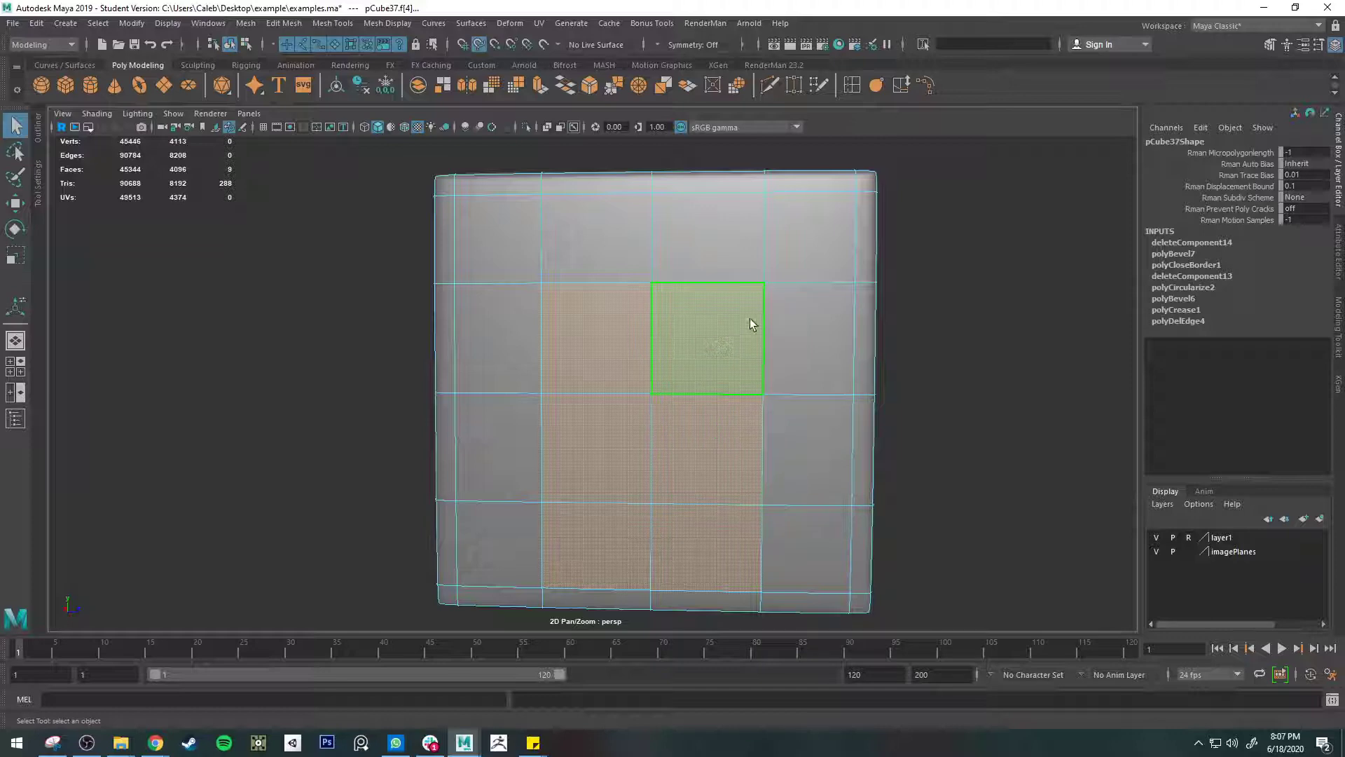
key(Delete)
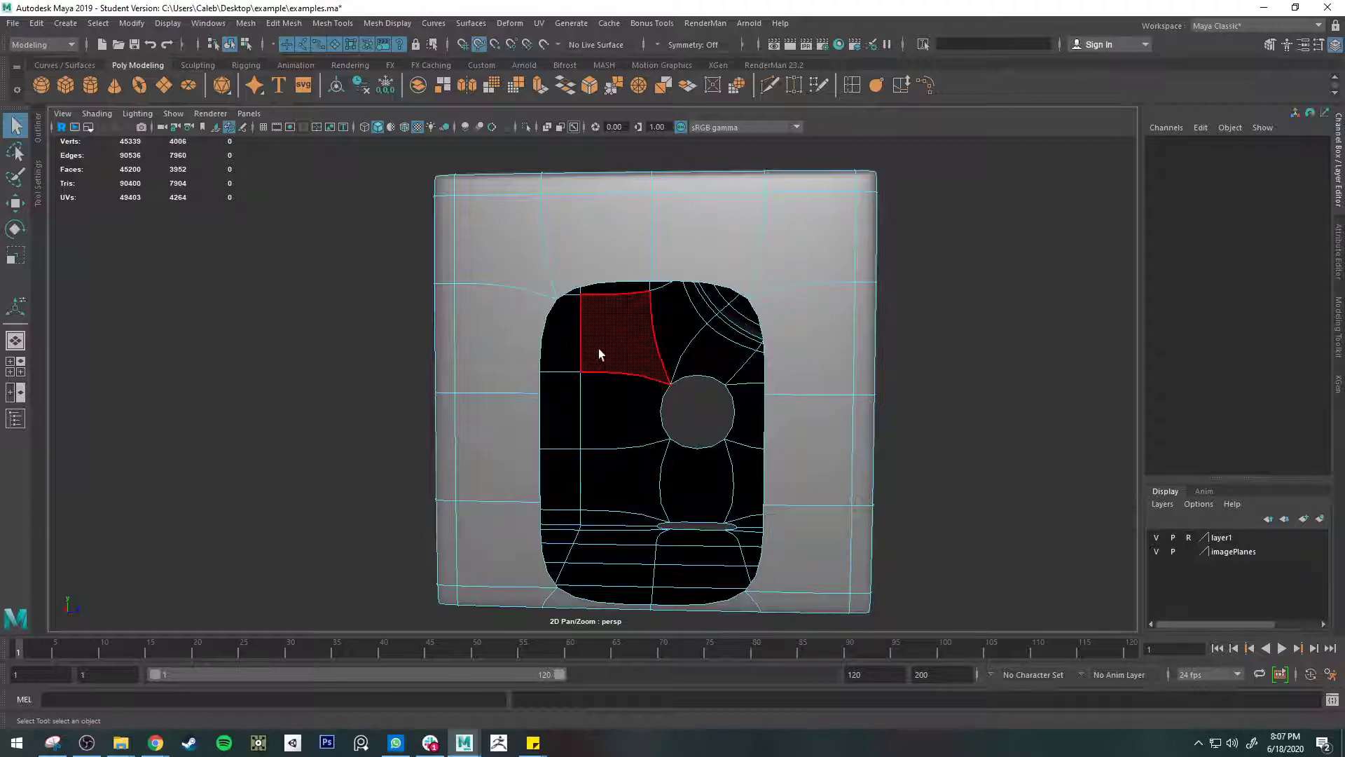
- In unsmoothed display, scale the rectangular opening's two upper corner vertices closer together and lower them to start an arch
right_drag(680, 241, 679, 241)
key(1)
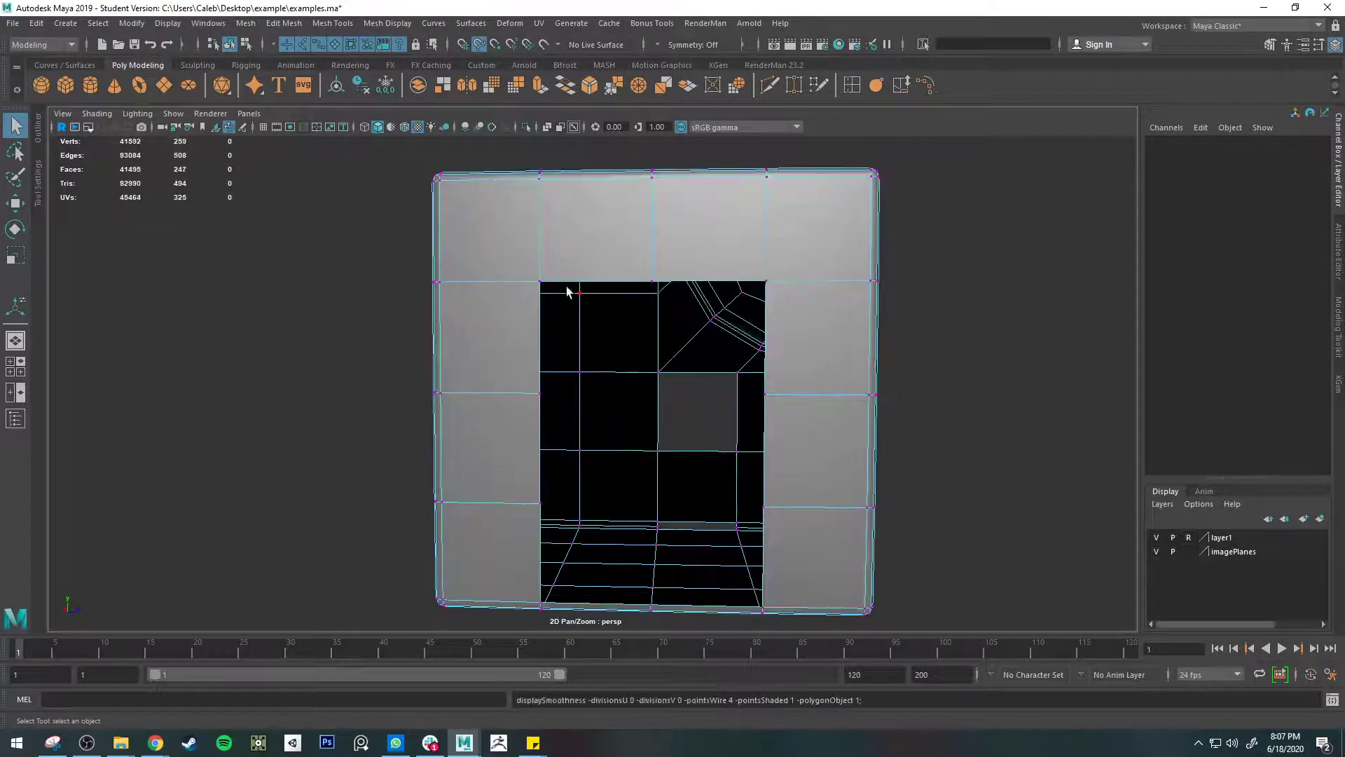
click(543, 280)
shift+click(770, 282)
key(r)
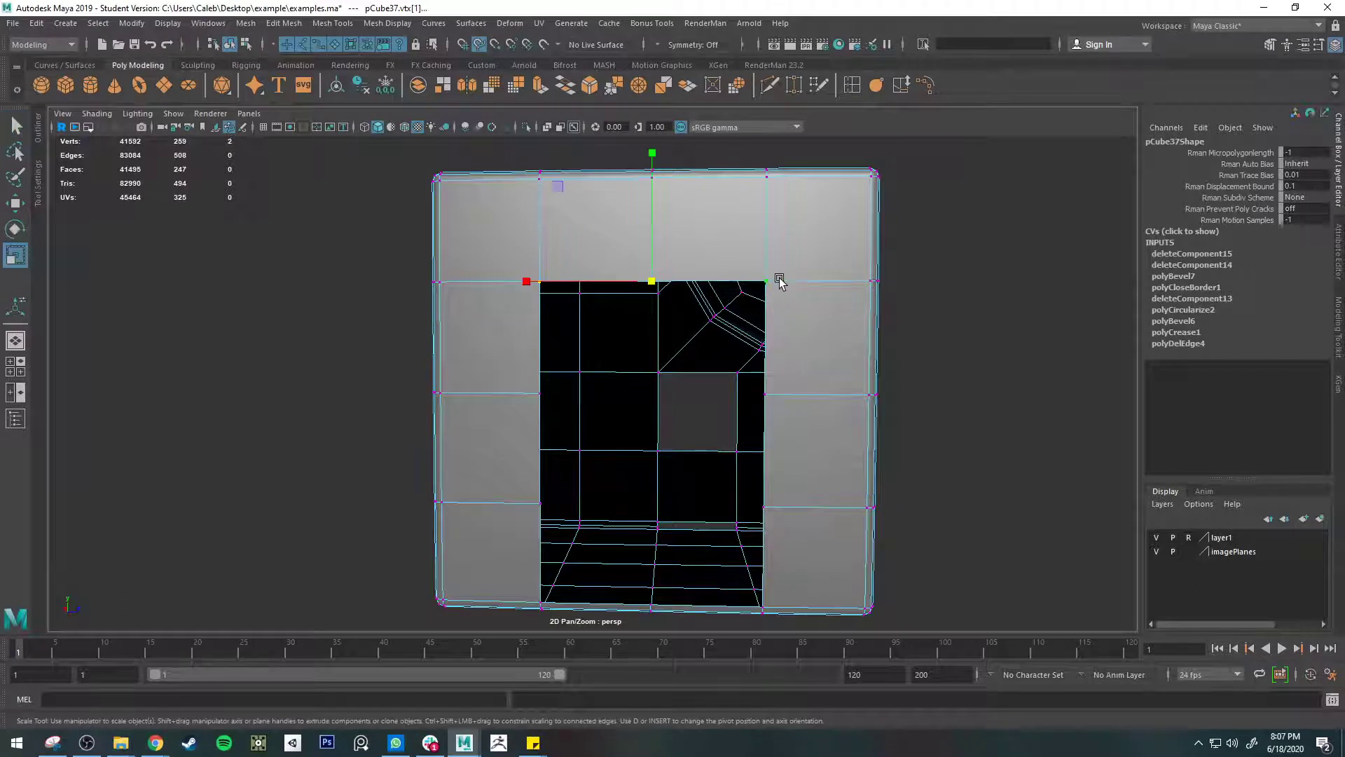
drag(529, 279, 600, 278)
key(w)
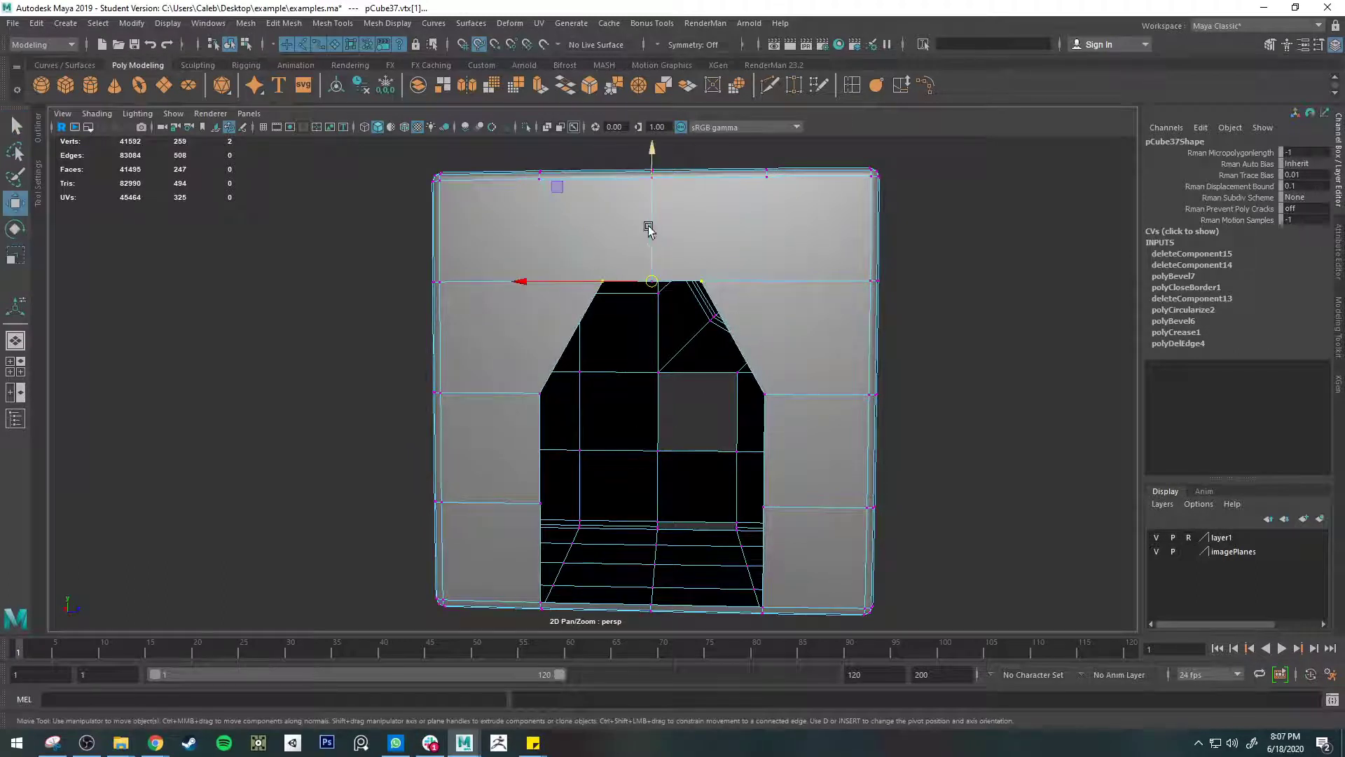
drag(655, 150, 654, 175)
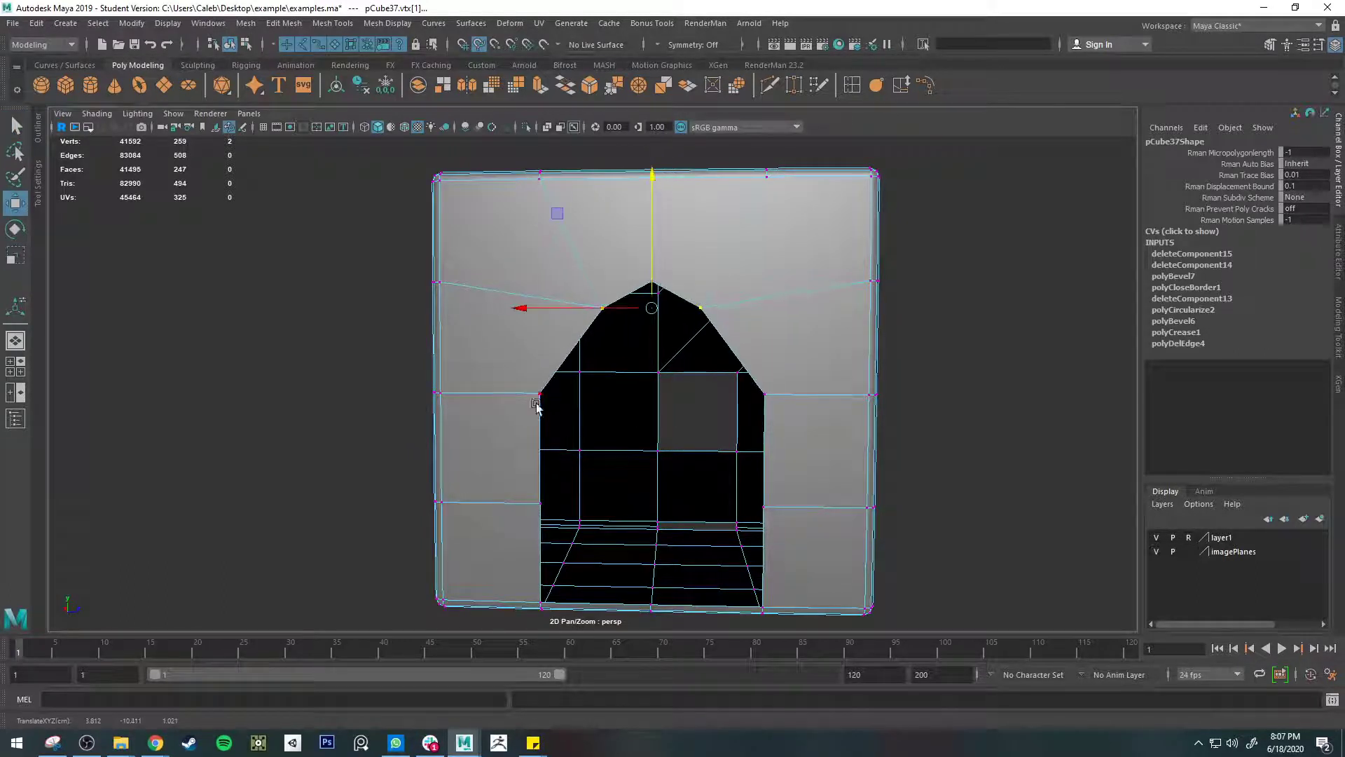
- Preview the arched doorway in smoothed display and return the cube to unsmoothed display
key(q)
alt+middle_drag(804, 499, 769, 330)
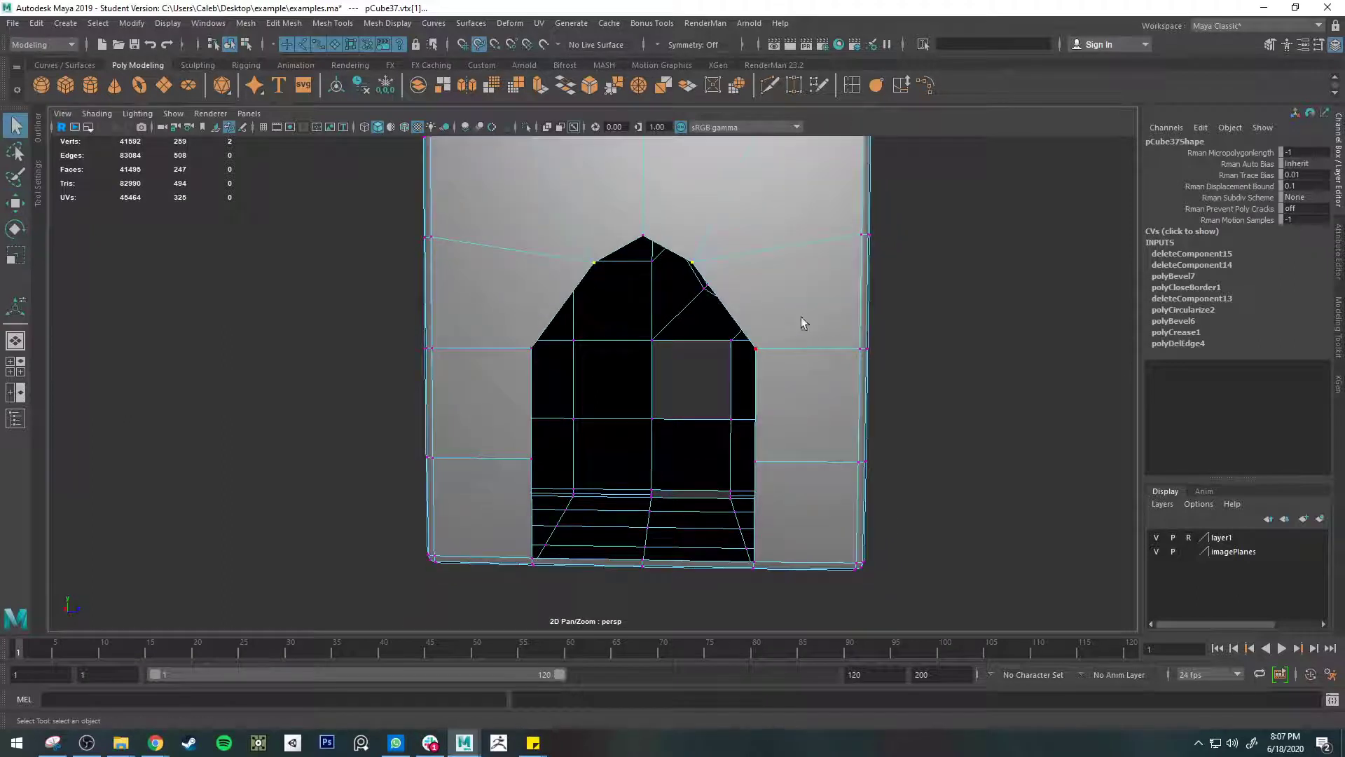
key(3)
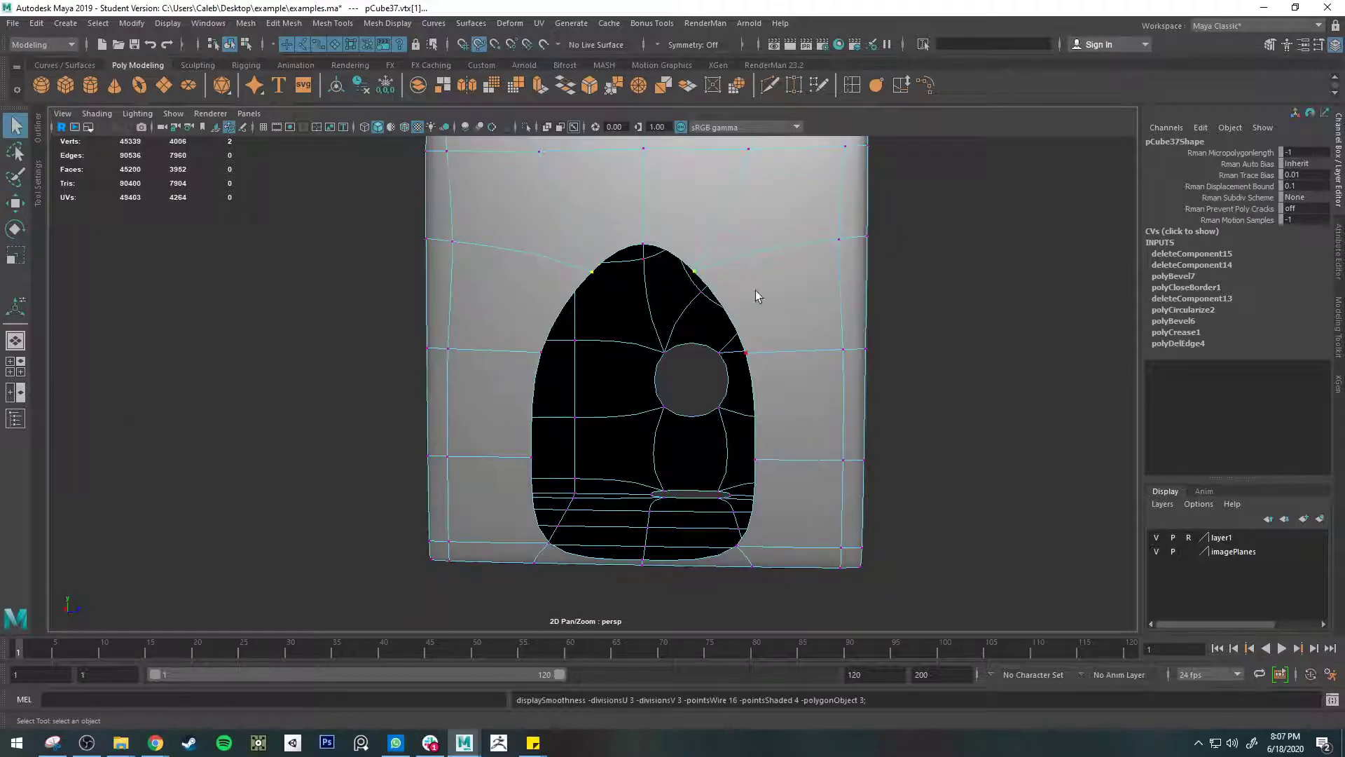
key(1)
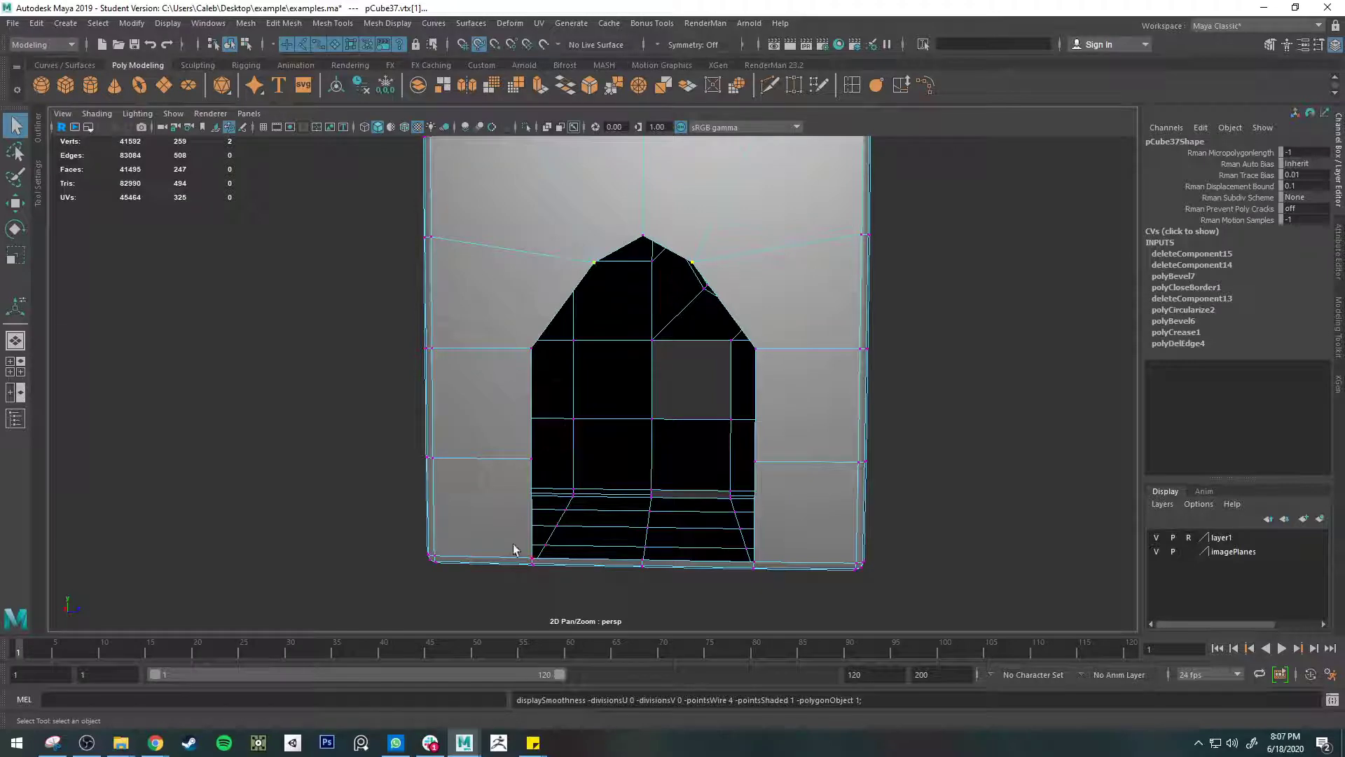
- Delete the extra edge loop running along the cube's bottom bevel just below the doorway
scroll(809, 494, up, 3)
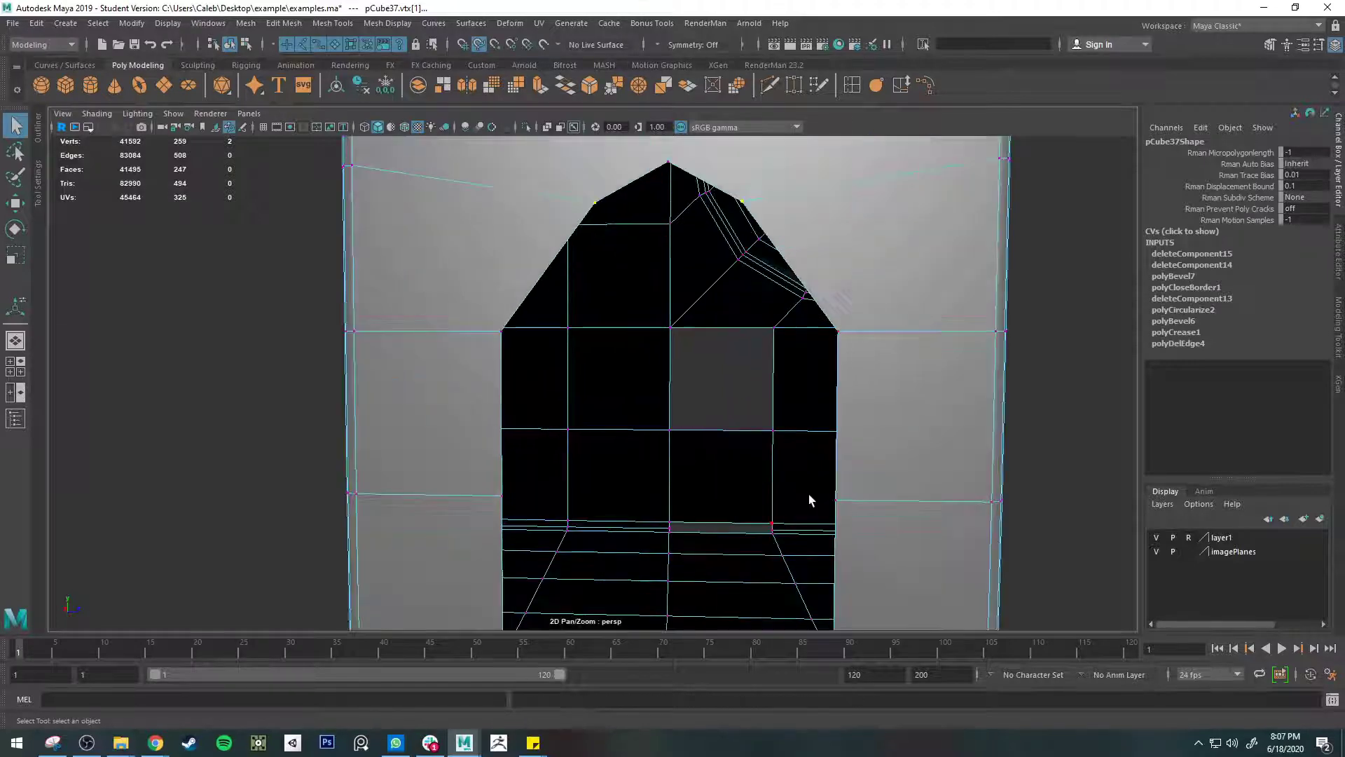
alt+middle_drag(808, 494, 774, 337)
alt+middle_drag(662, 422, 710, 492)
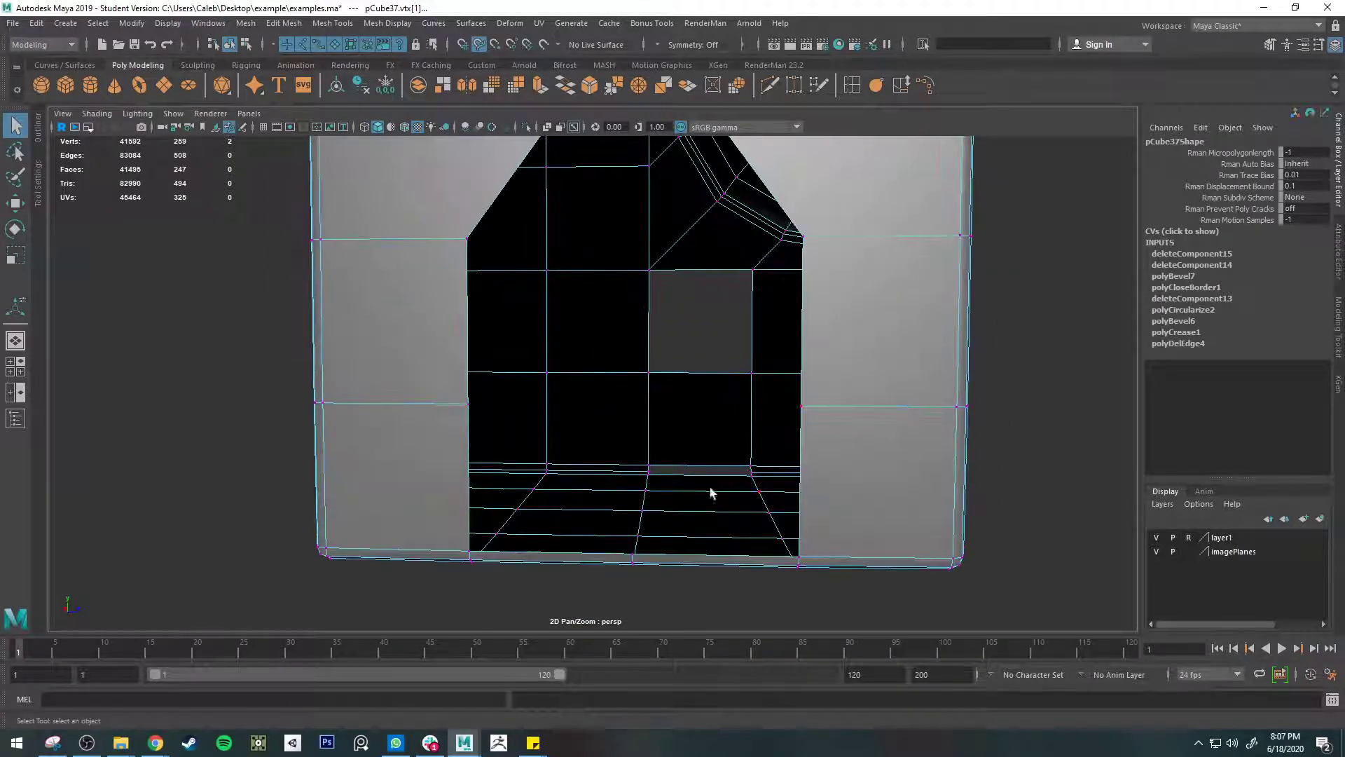
scroll(843, 394, down, 3)
alt+drag(744, 390, 792, 375)
scroll(806, 384, up, 3)
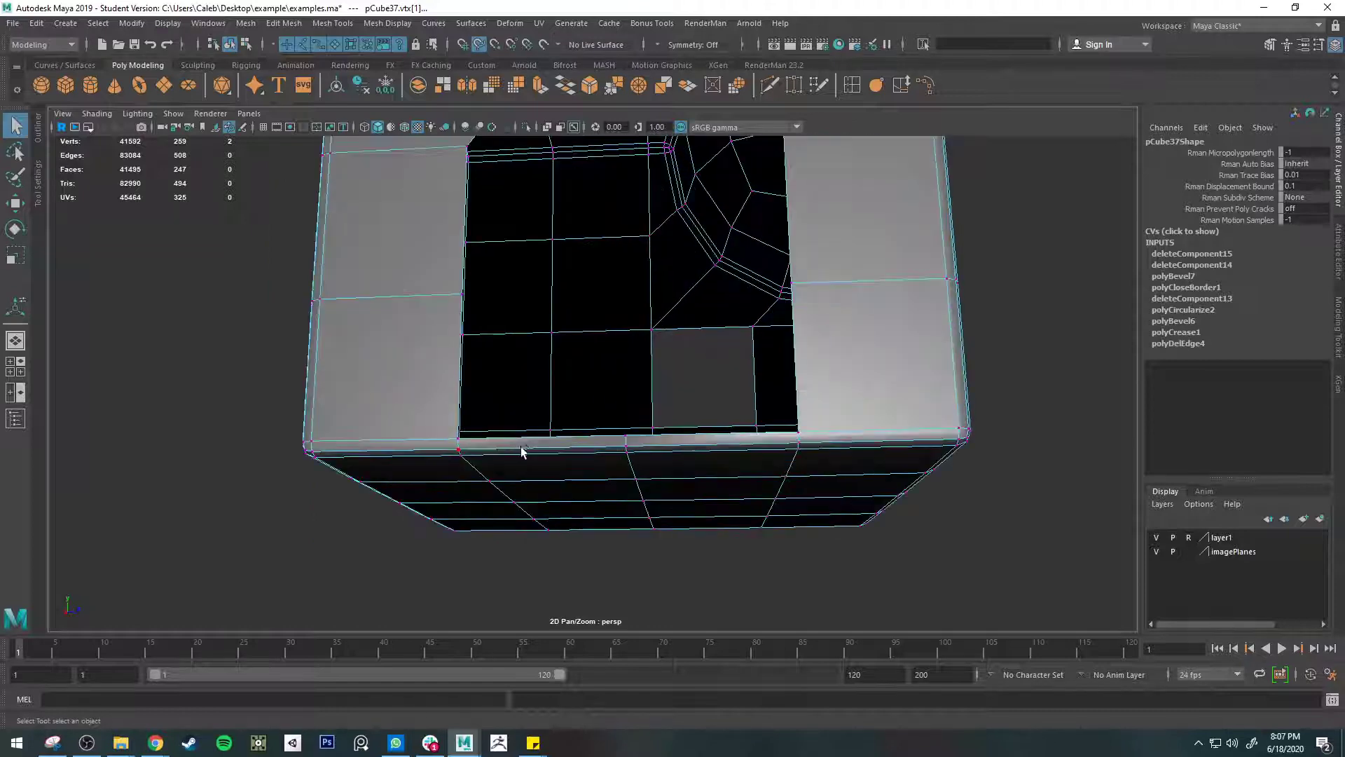
right_click(513, 436)
right_drag(513, 439, 510, 330)
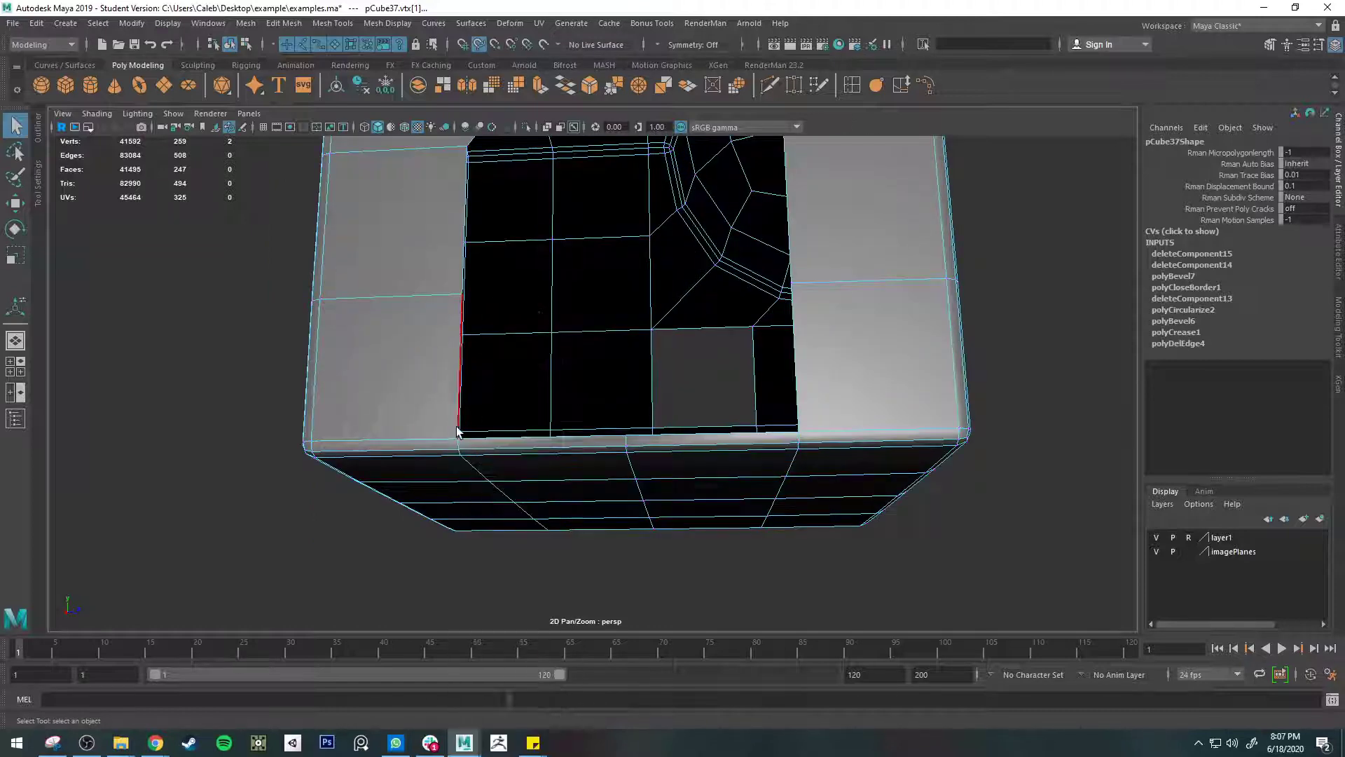
click(495, 447)
key(ctrl+Delete)
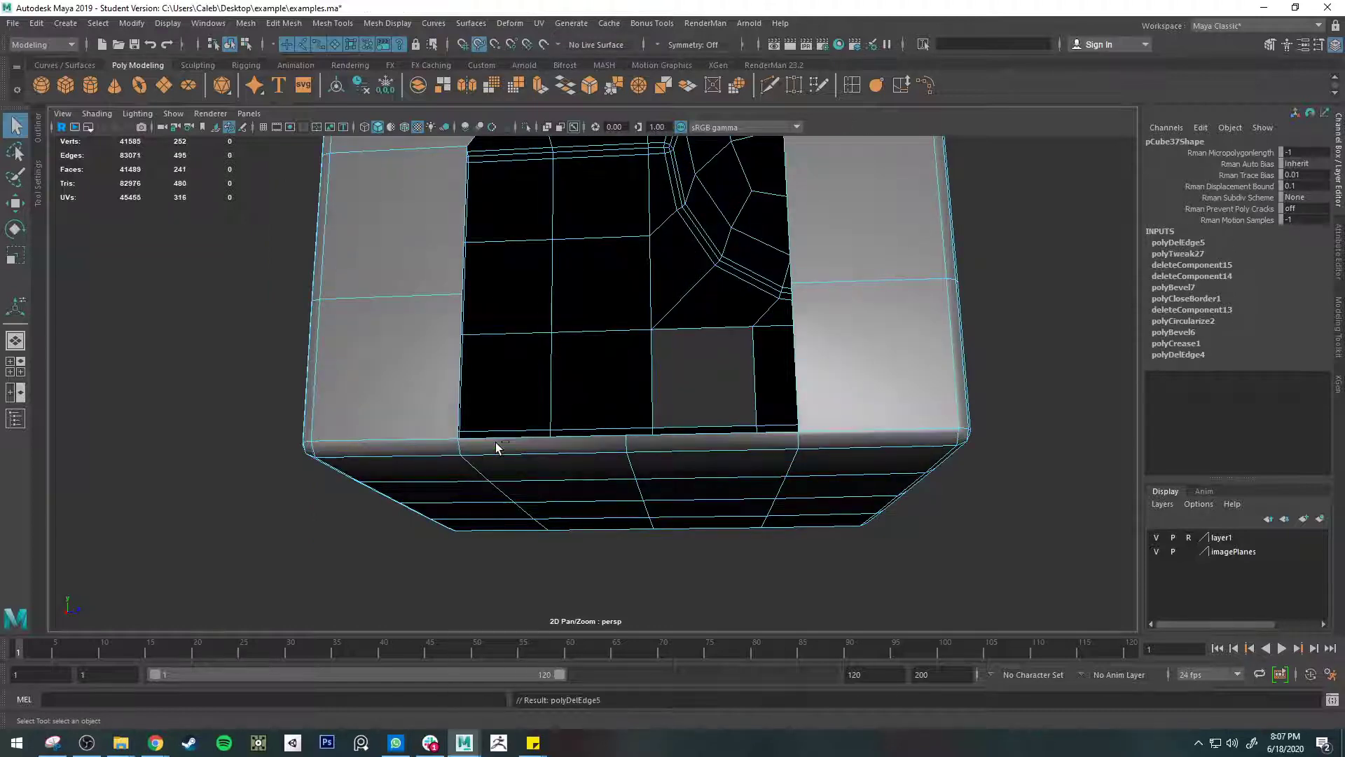
- Select the complete border edge loop around the arched doorway
alt+drag(677, 390, 744, 410)
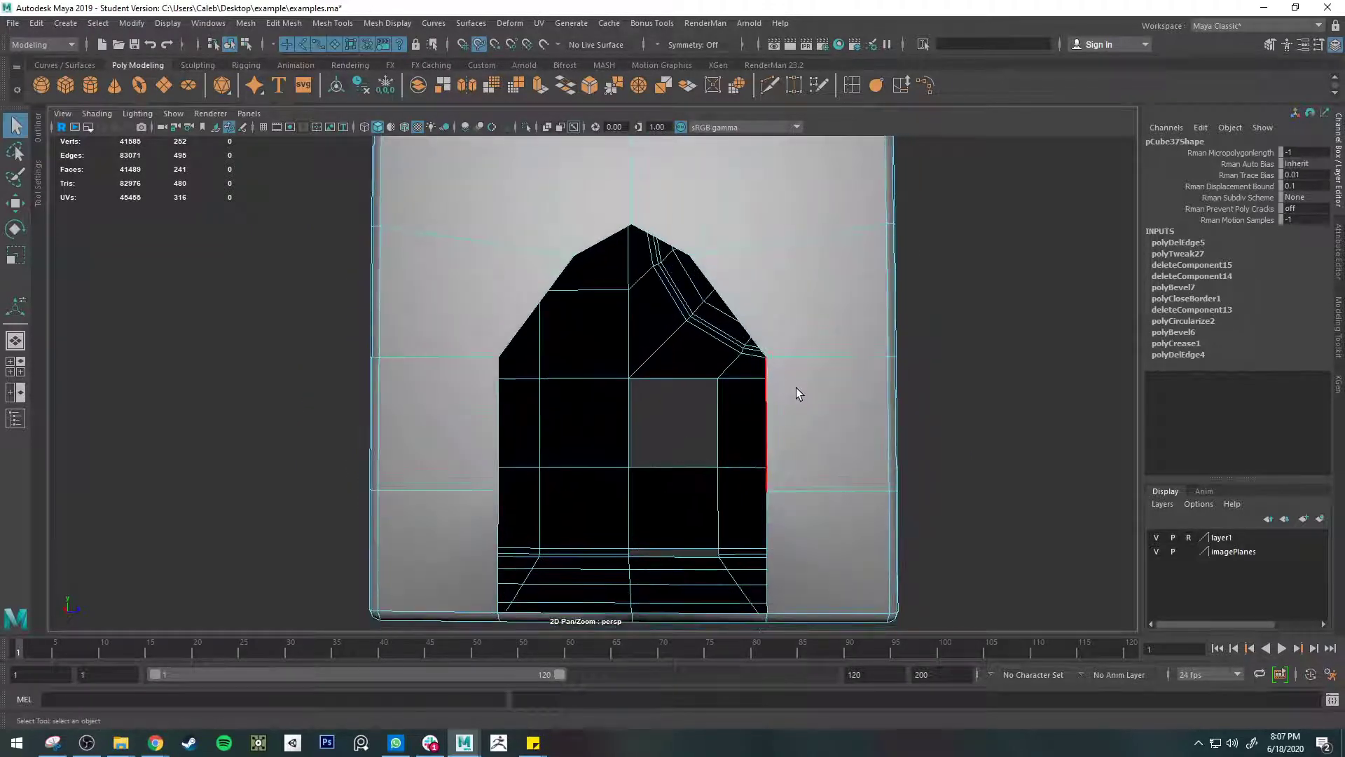
alt+middle_drag(796, 388, 766, 346)
click(765, 346)
double_click(746, 350)
alt+drag(740, 323, 736, 339)
- Try to extrude the doorway's border edges with an offset of 0.288
key(ctrl+e)
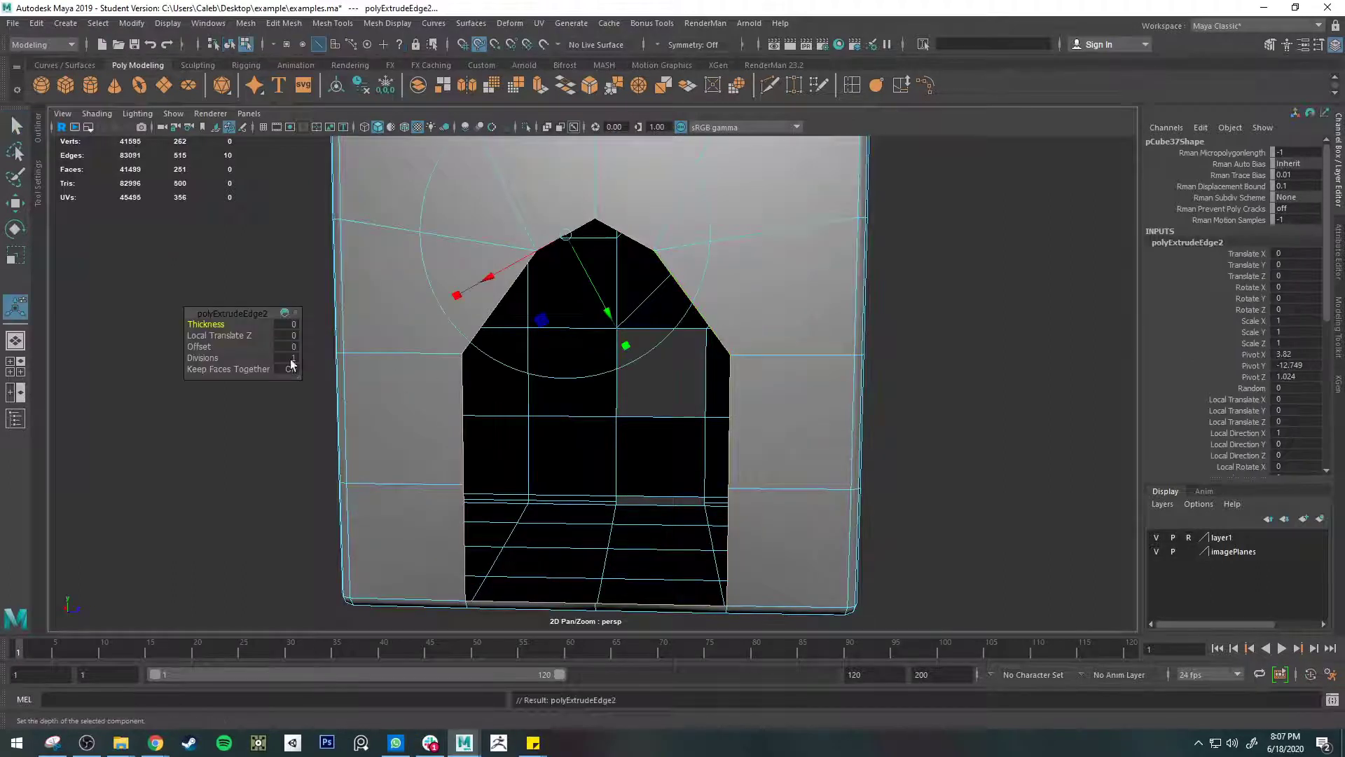
drag(203, 346, 385, 354)
alt+drag(651, 413, 489, 428)
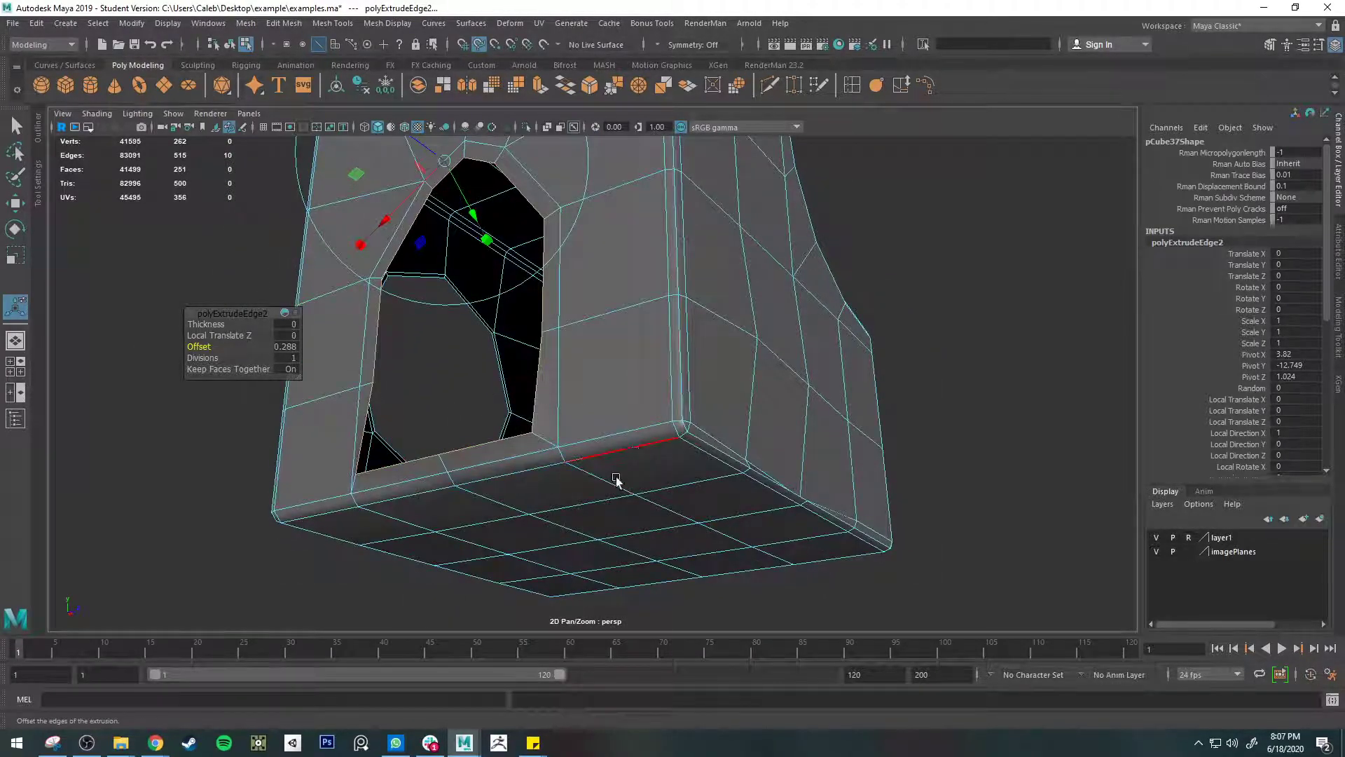
key(ctrl+z)
alt+drag(604, 447, 684, 459)
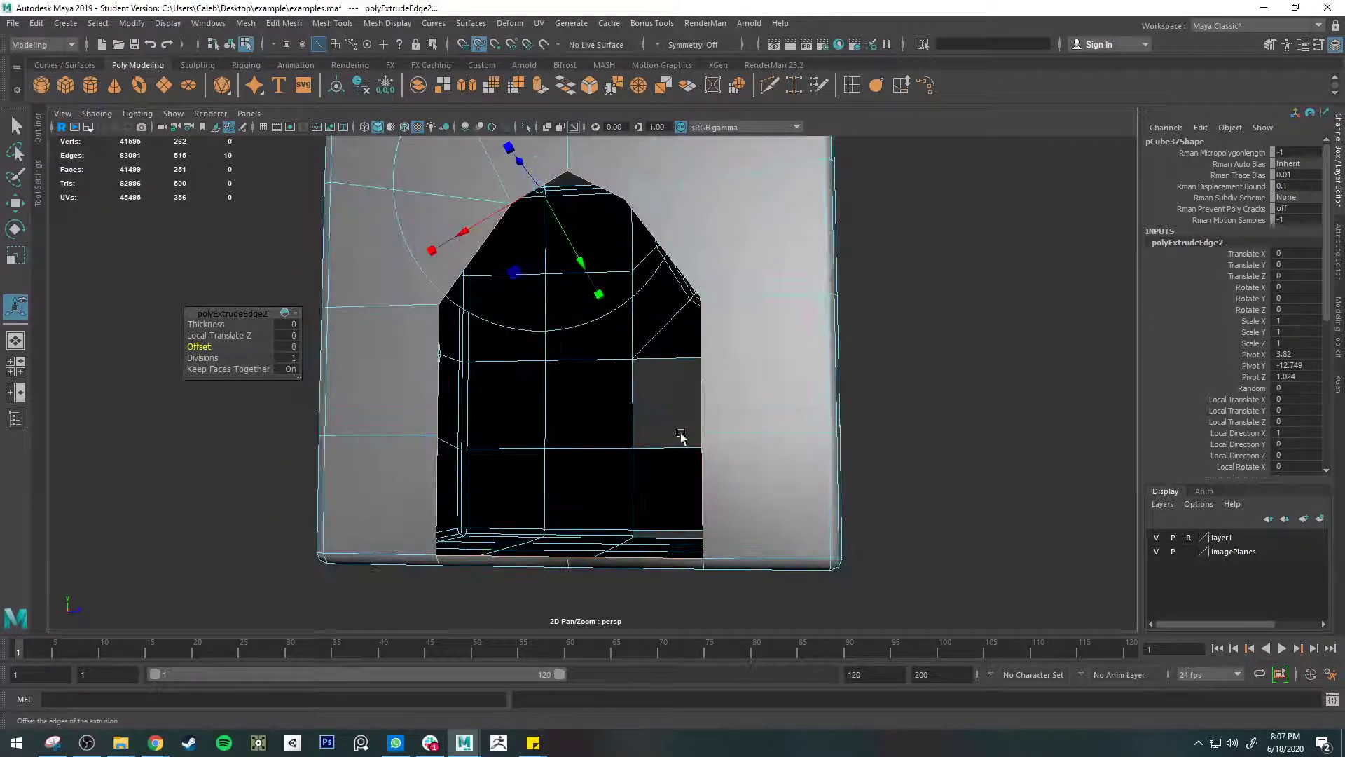
key(ctrl+z)
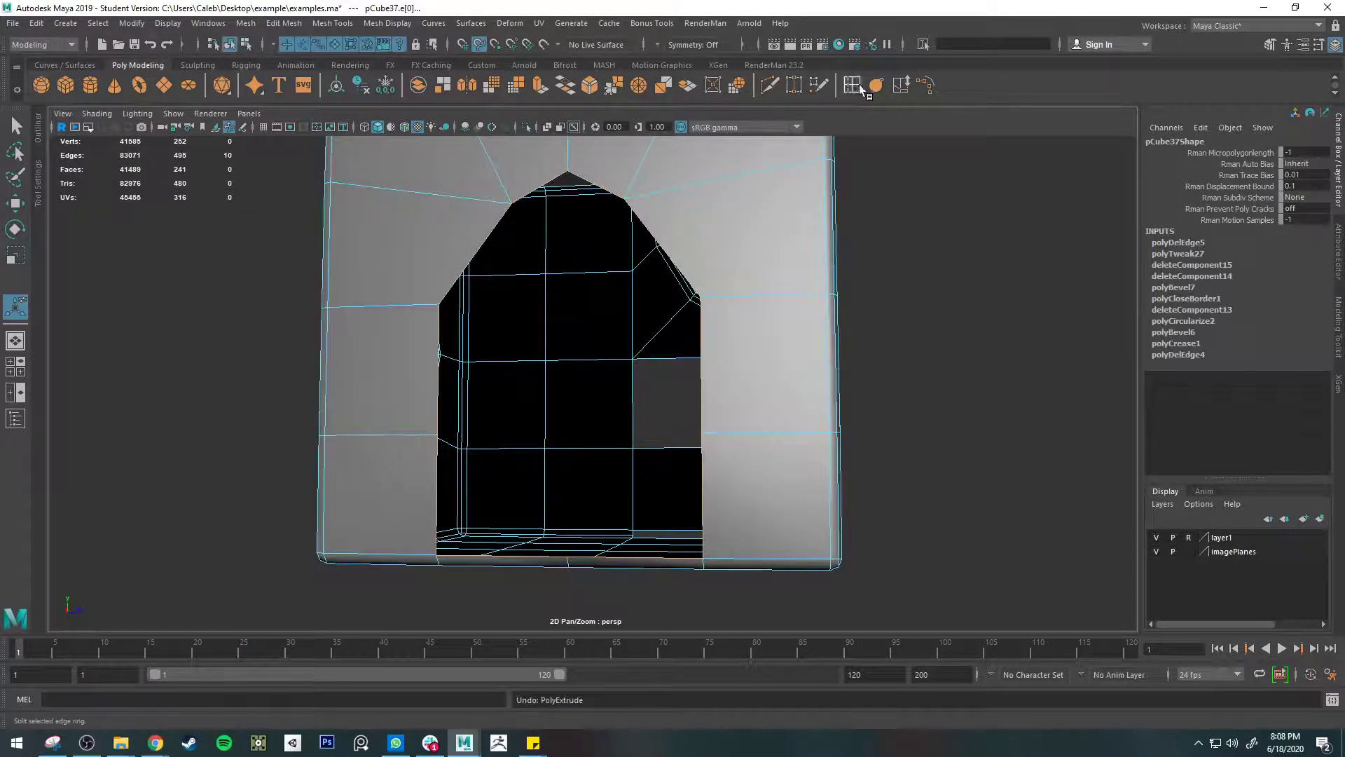
- Fill the arched doorway and bevel its border edges with a fraction of 0.5 and one segment
click(565, 85)
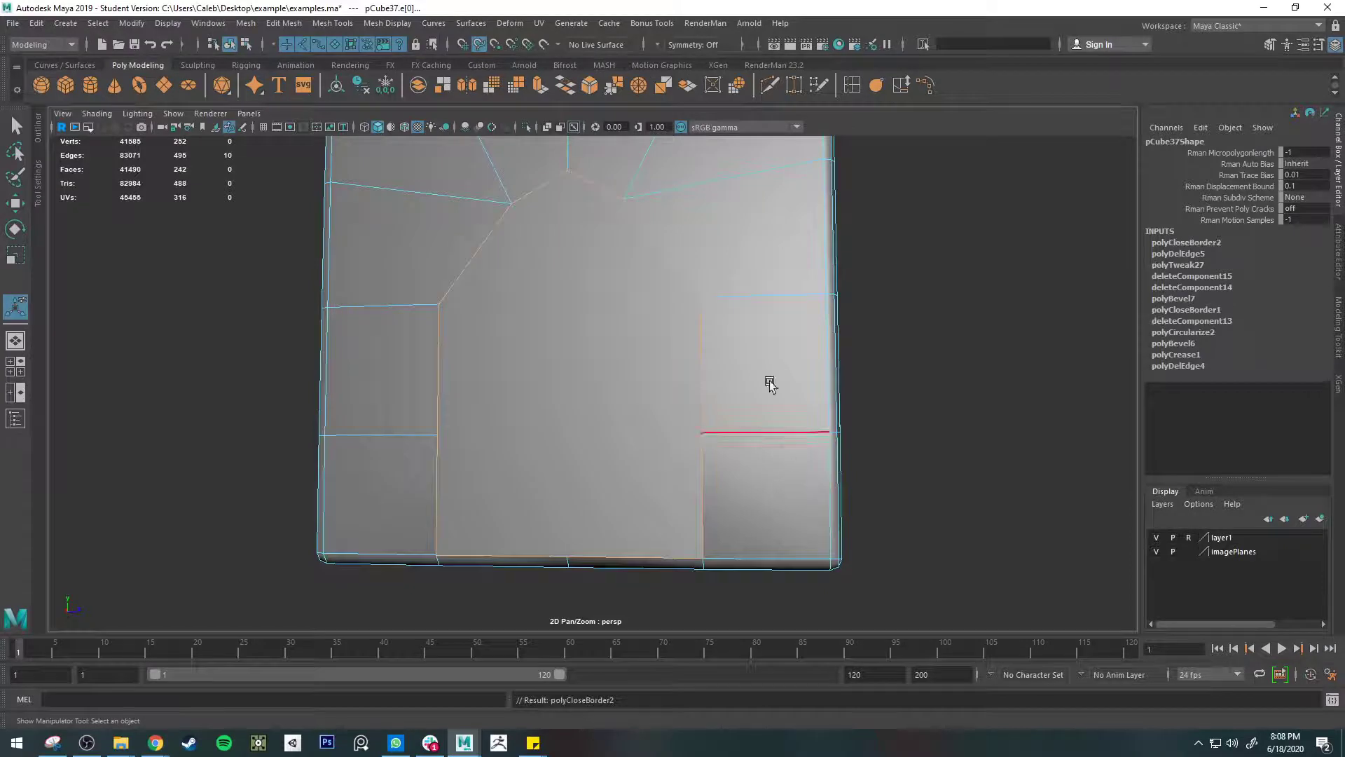
click(589, 85)
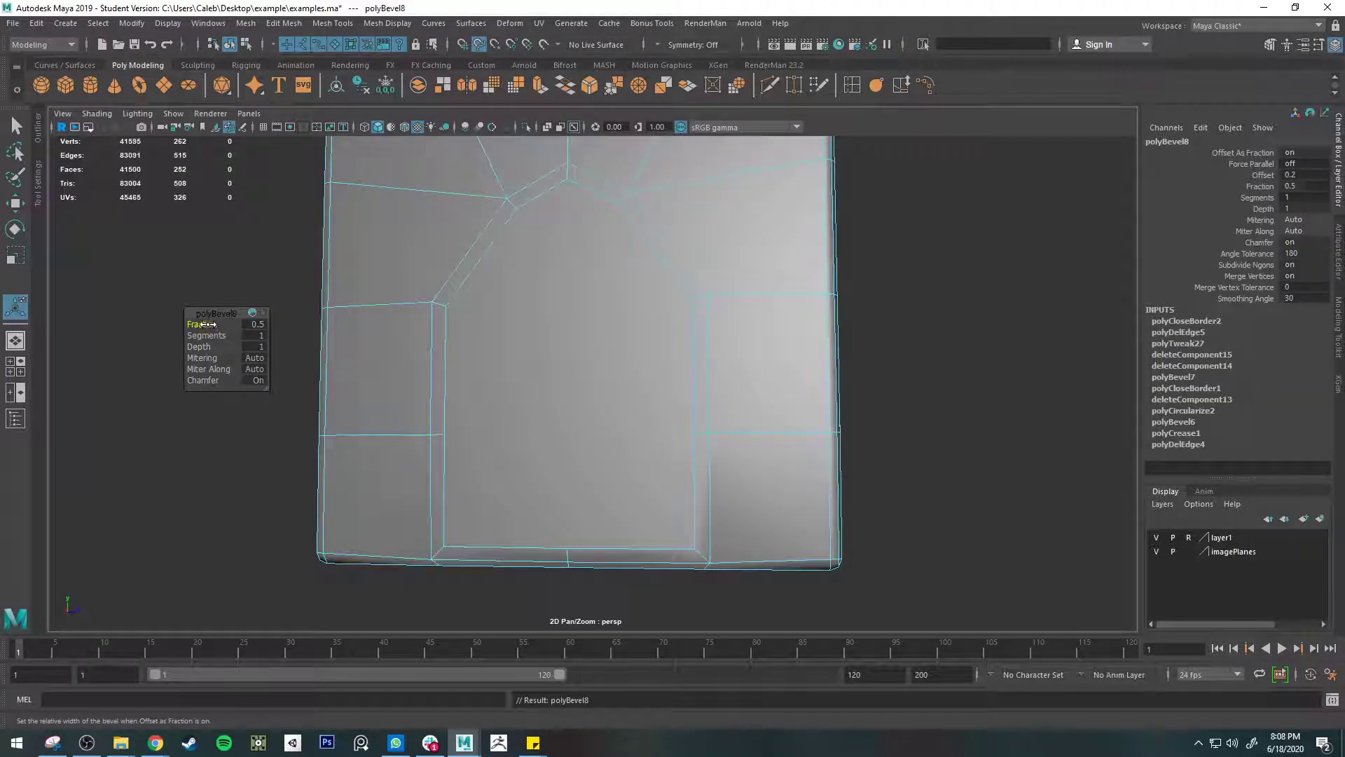
drag(201, 324, 158, 313)
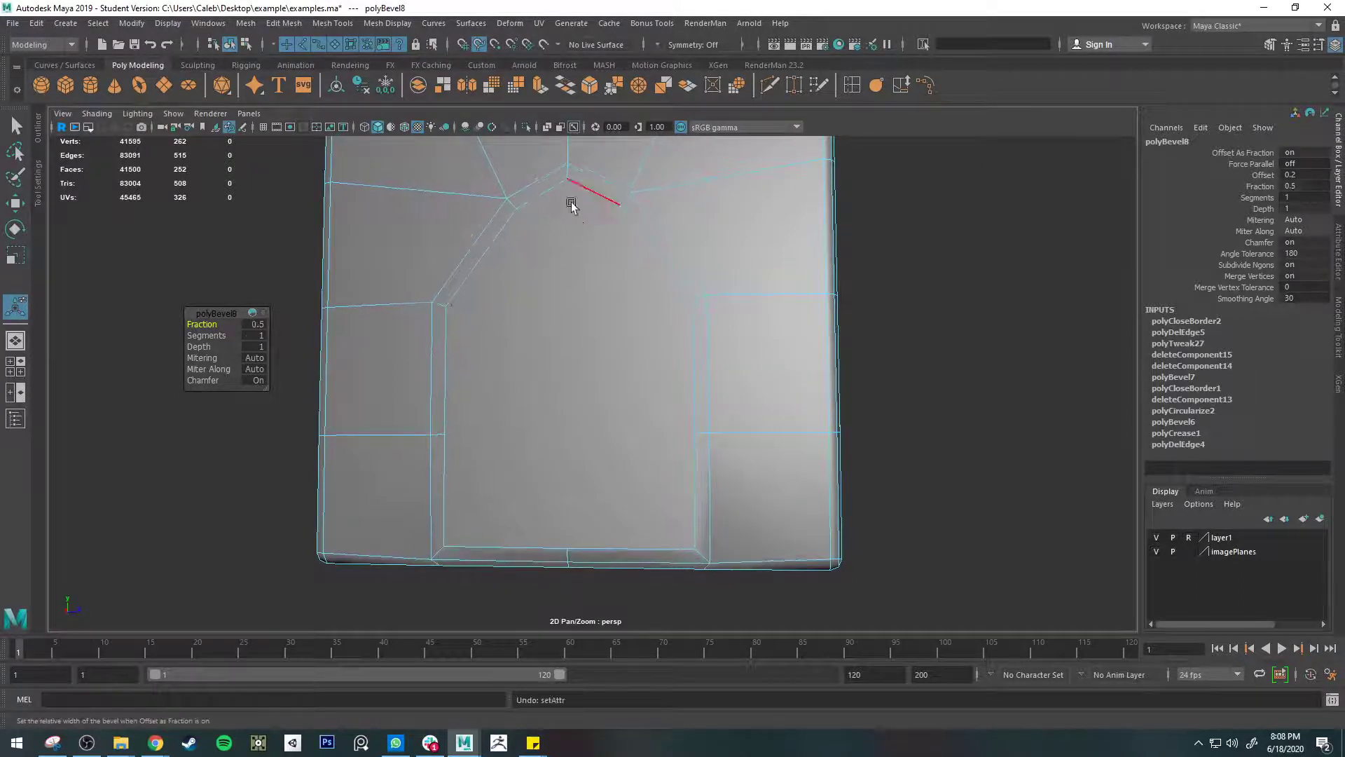
key(ctrl+z)
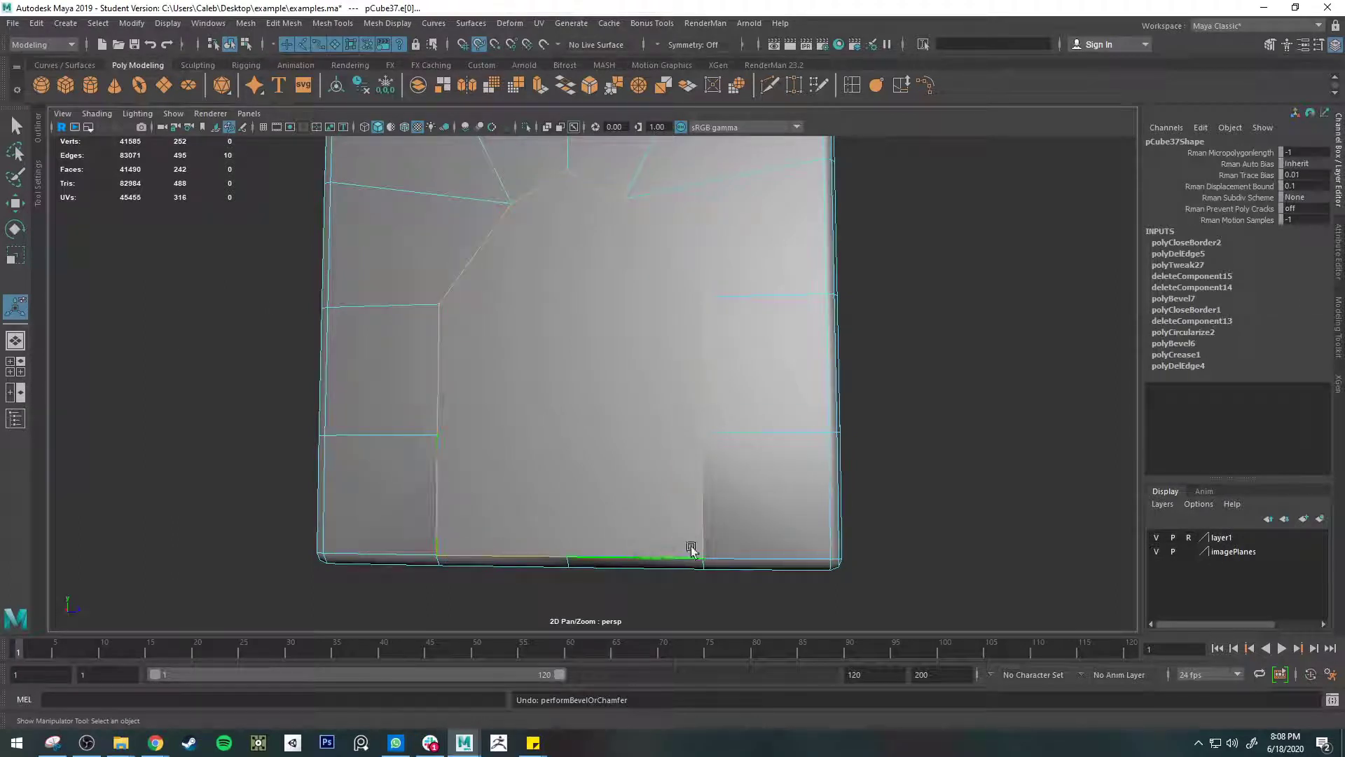
key(shift+z)
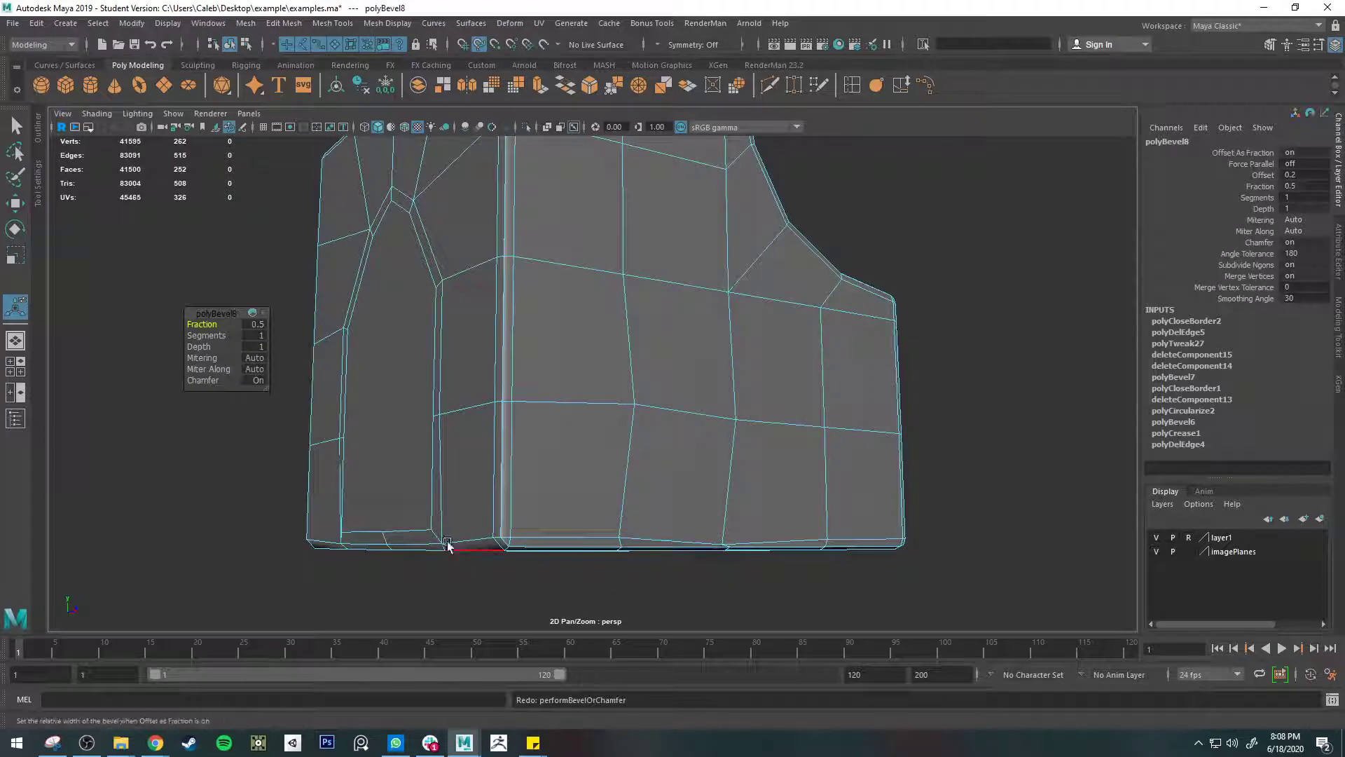
alt+drag(341, 541, 561, 544)
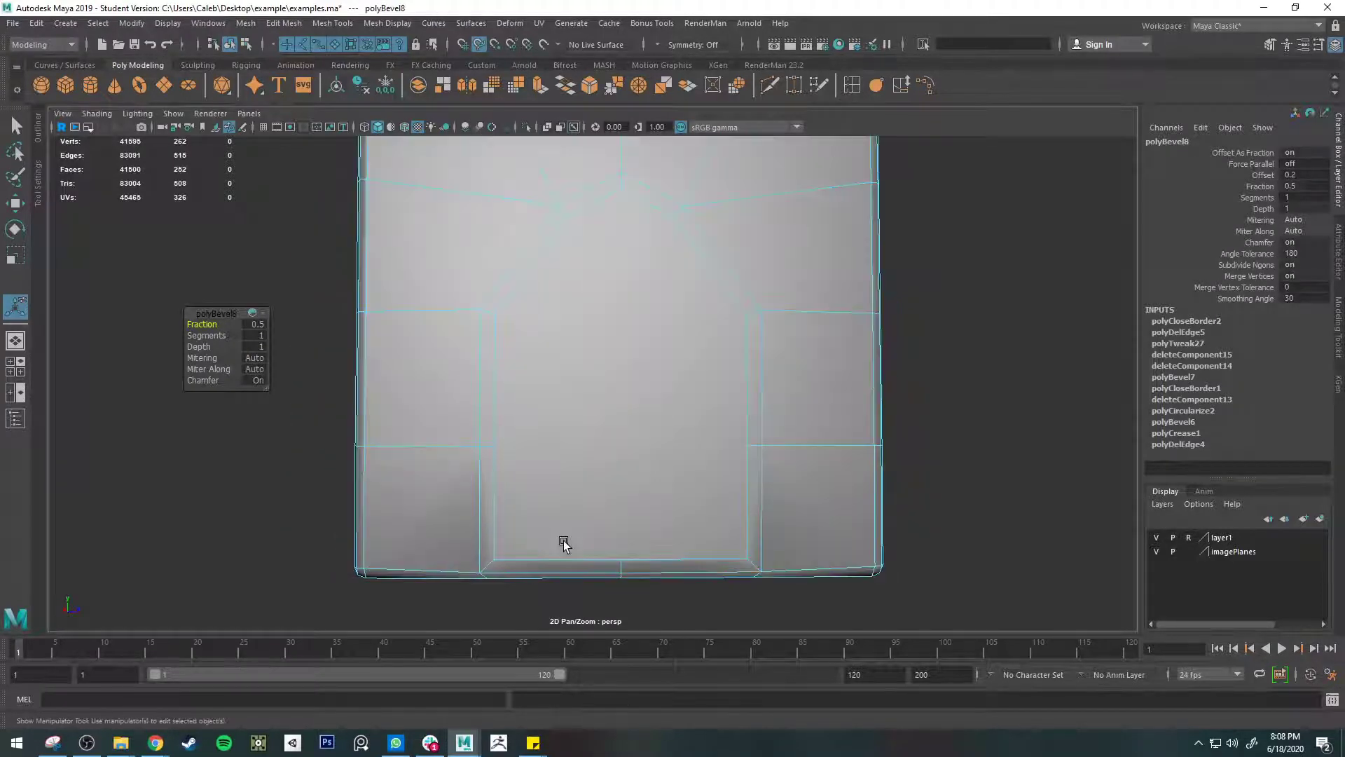
alt+middle_drag(776, 407, 742, 552)
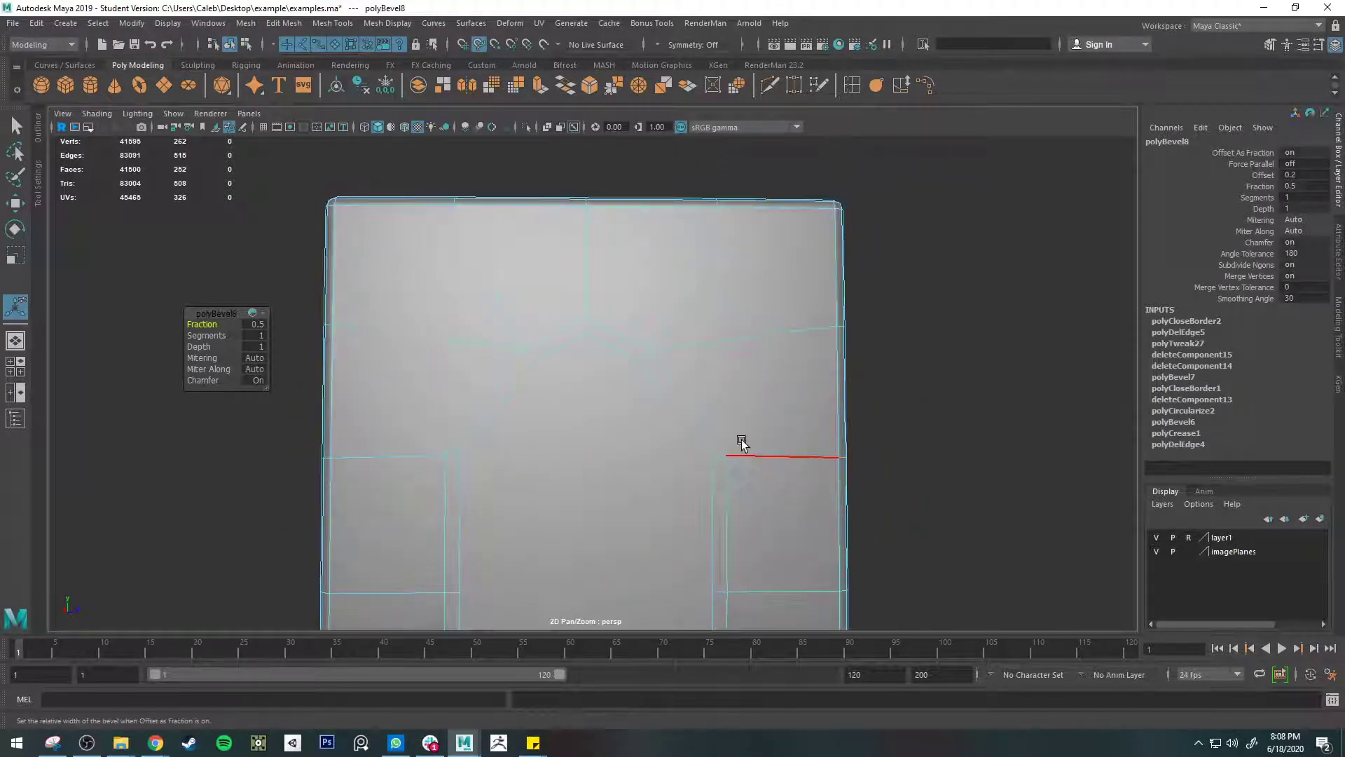
- Delete the large face inside the bevelled border to reopen the arched doorway
right_drag(612, 356, 608, 406)
click(607, 411)
key(Delete)
scroll(701, 429, down, 4)
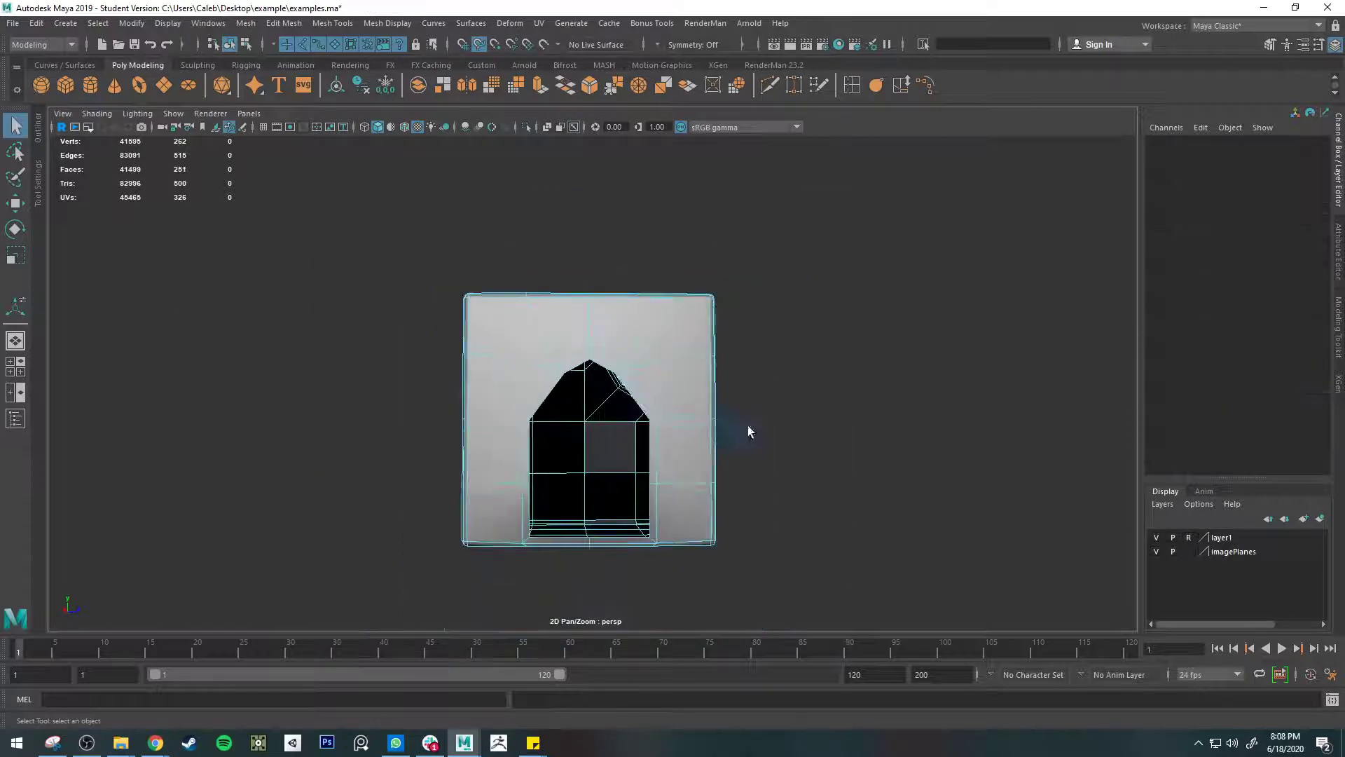
alt+drag(684, 451, 533, 267)
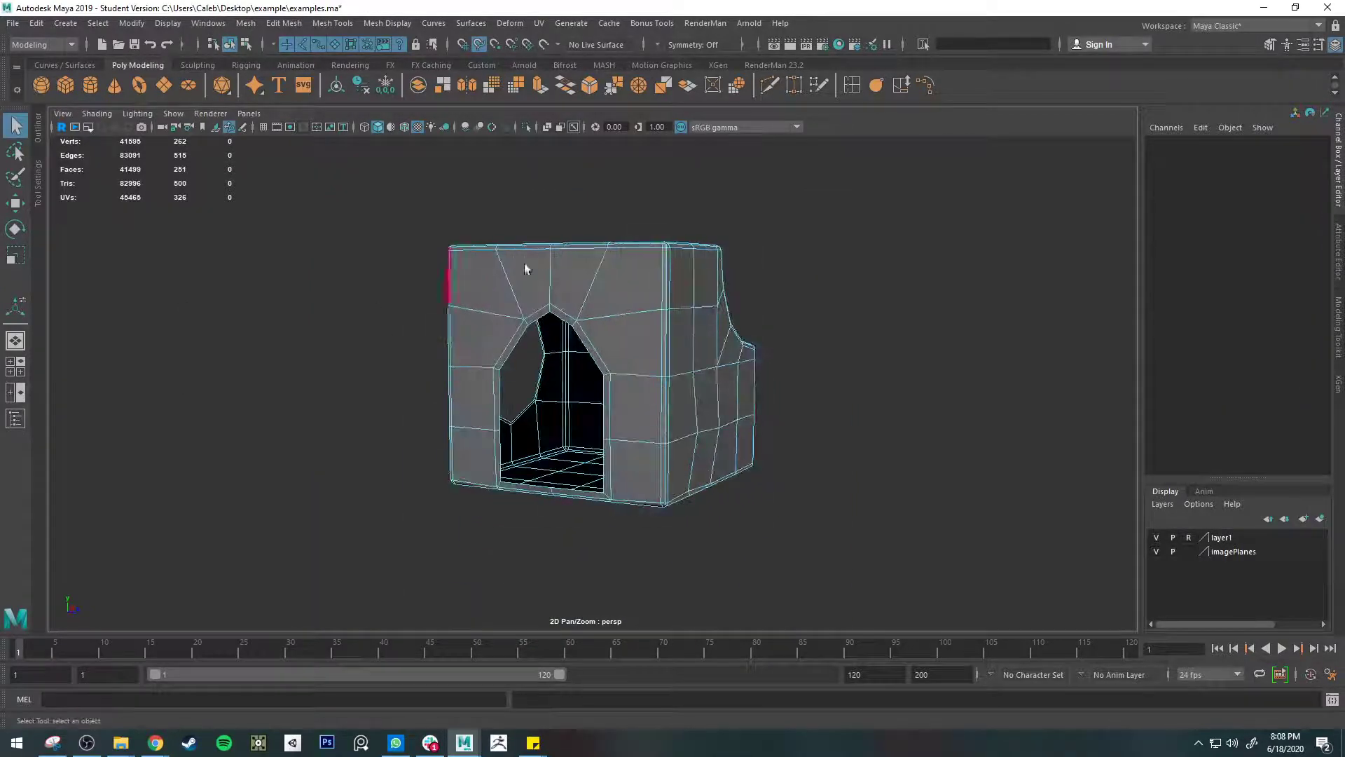
- Display the cube smoothed and inspect the doorway with and without its wireframe, along with the cube's other sides
scroll(641, 312, up, 5)
alt+drag(651, 355, 782, 353)
click(905, 322)
key(3)
scroll(897, 328, down, 4)
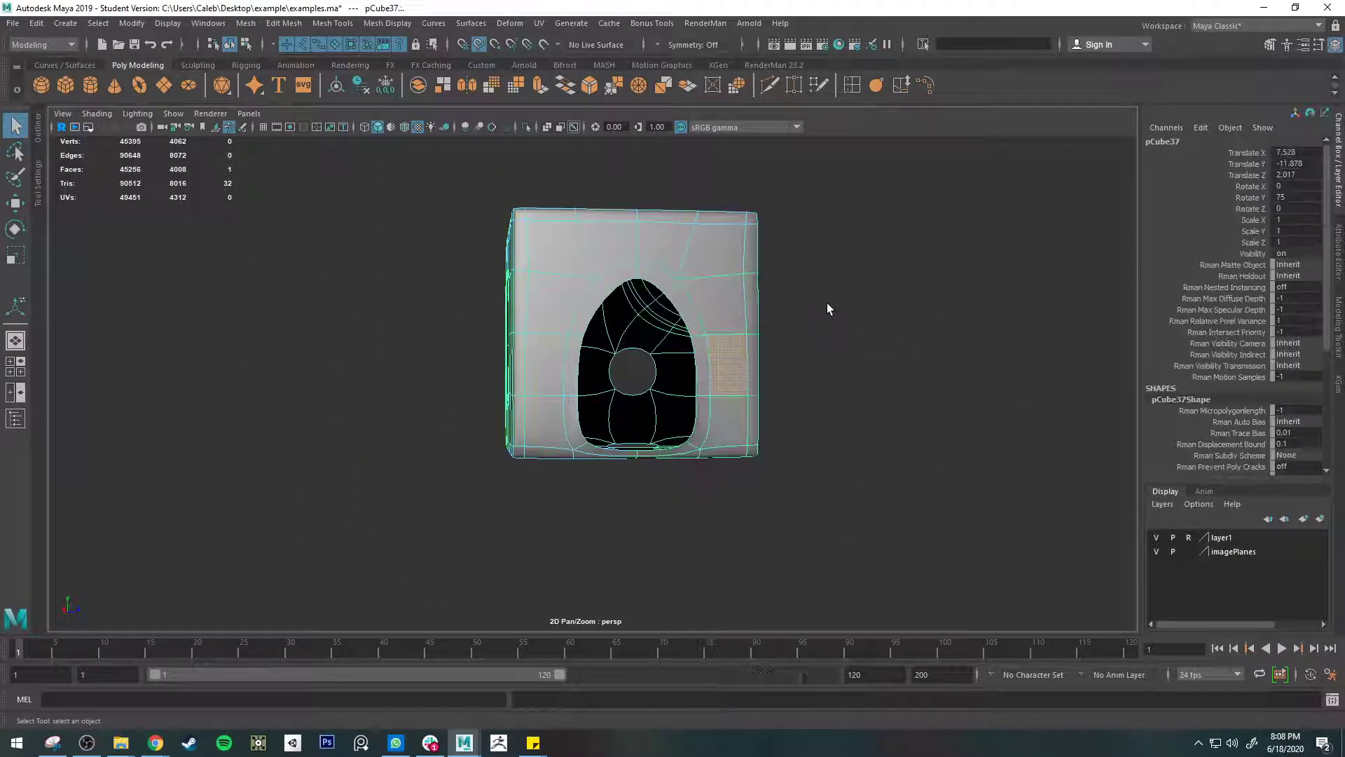
click(829, 309)
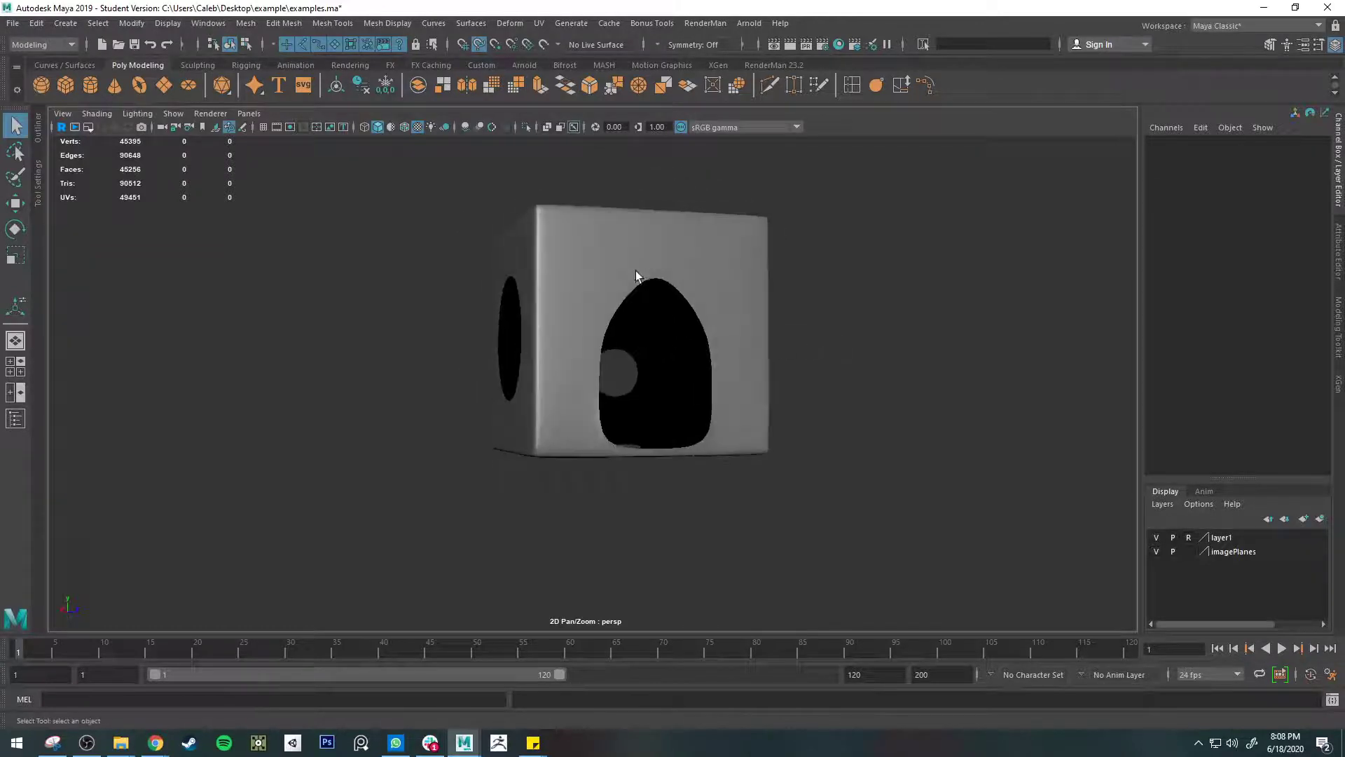
mouse_move(555, 363)
alt+mouse_down()
mouse_move(577, 369)
mouse_move(544, 363)
alt+mouse_up()
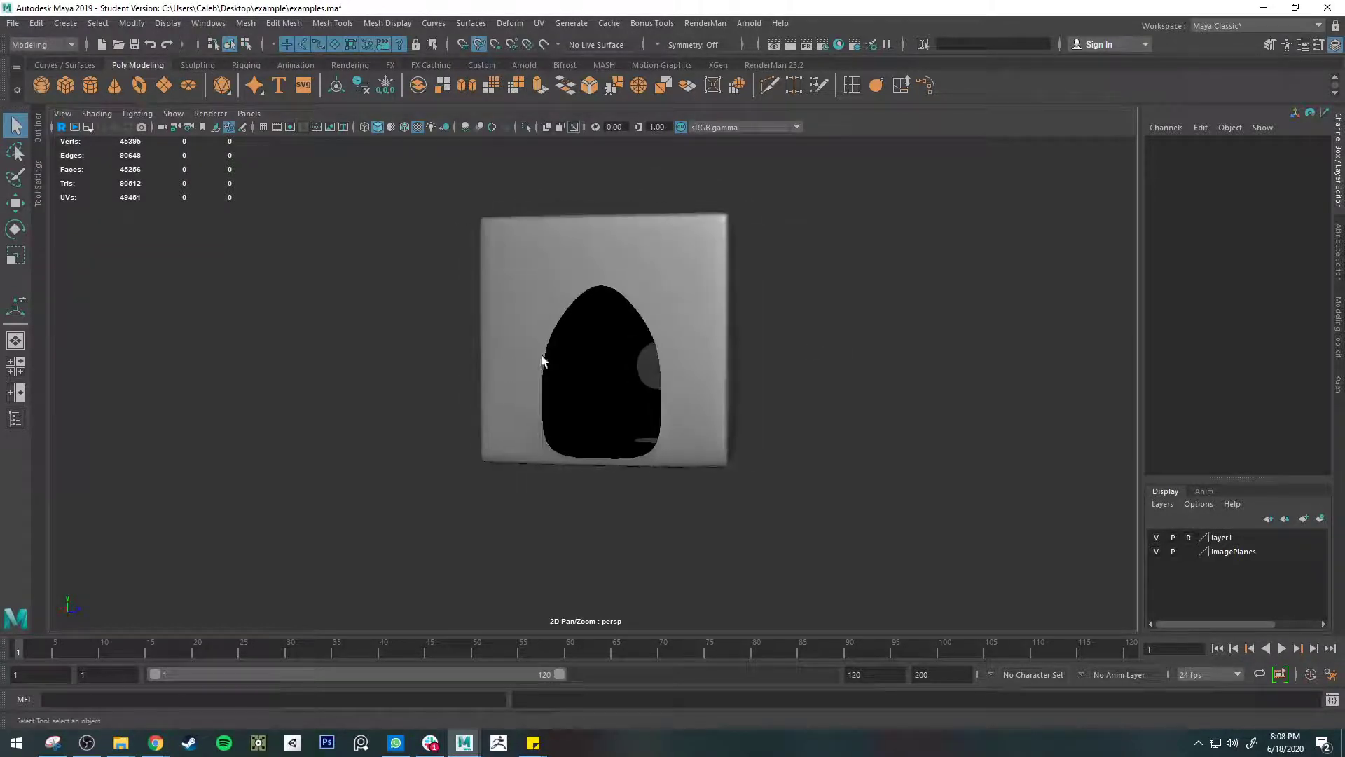
click(539, 363)
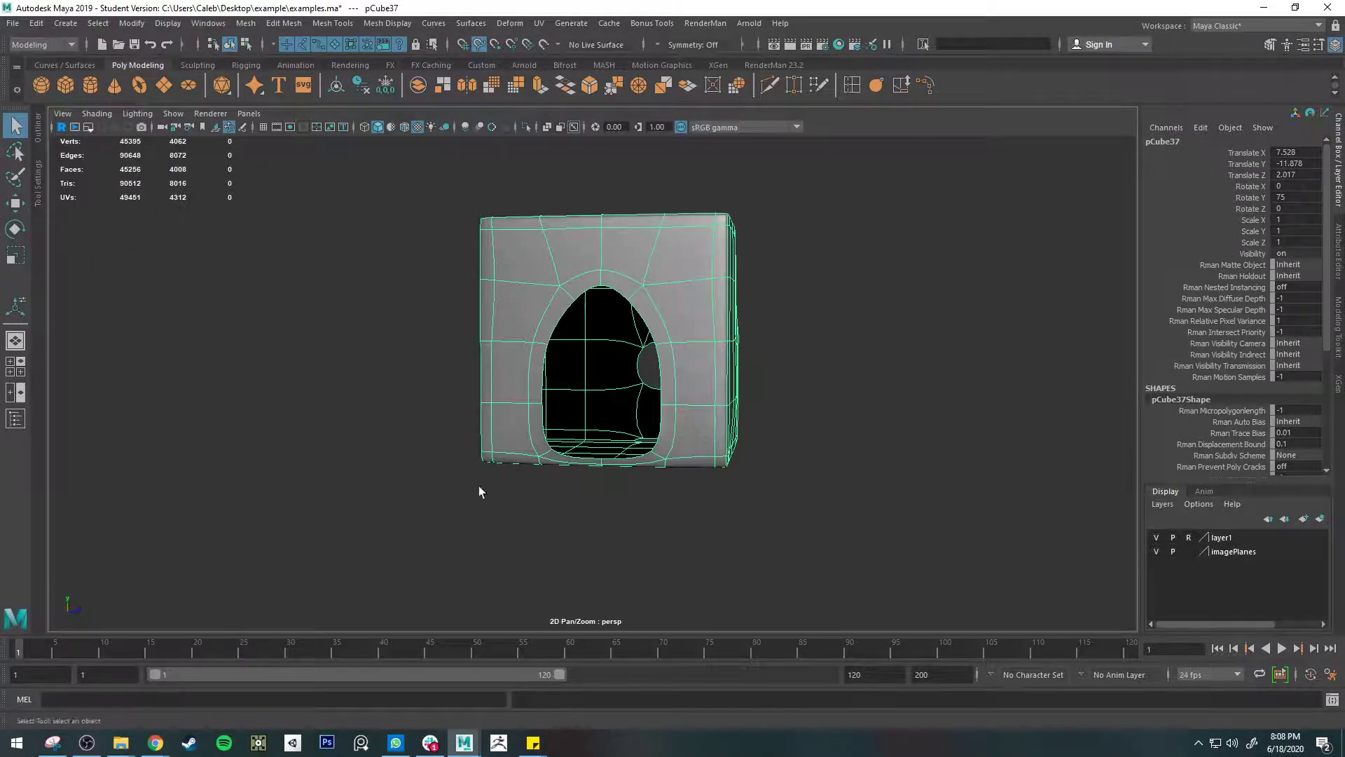
alt+drag(666, 434, 721, 455)
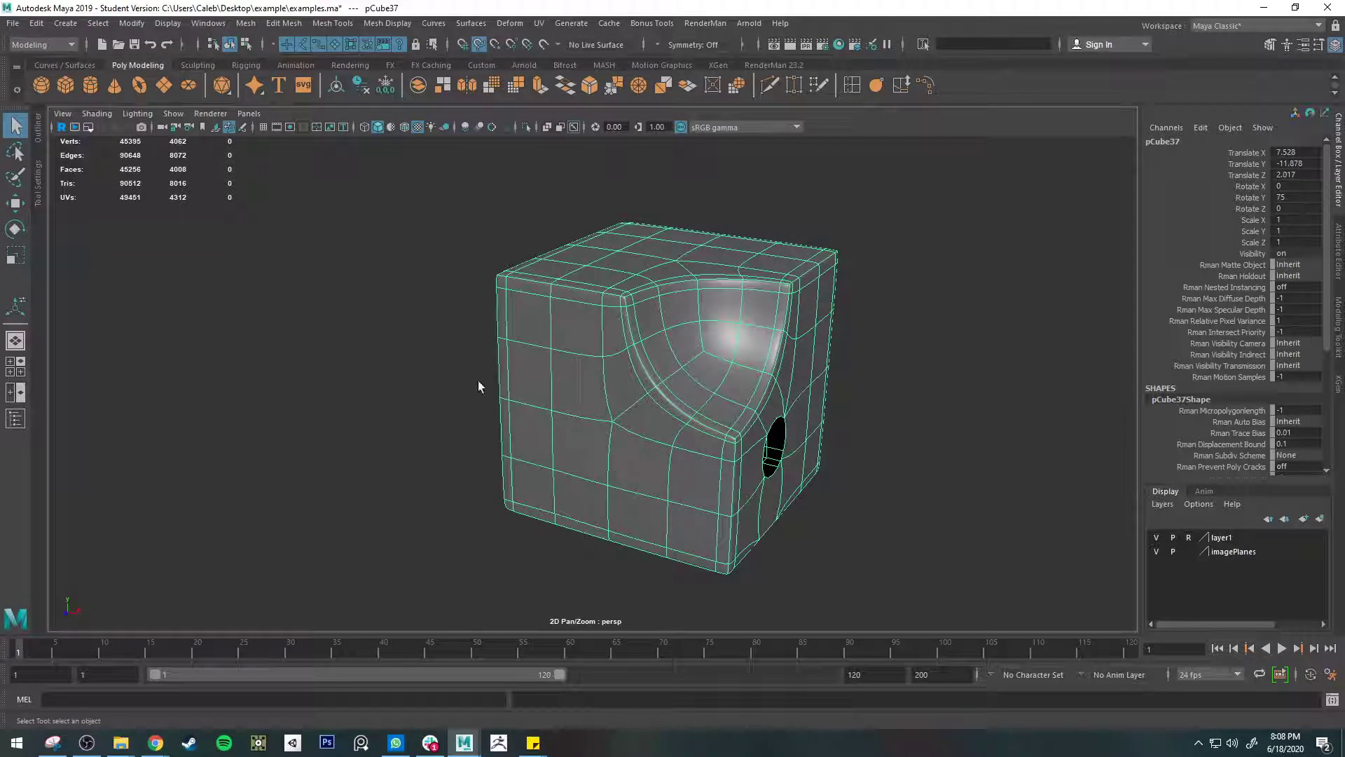
alt+drag(625, 517, 605, 425)
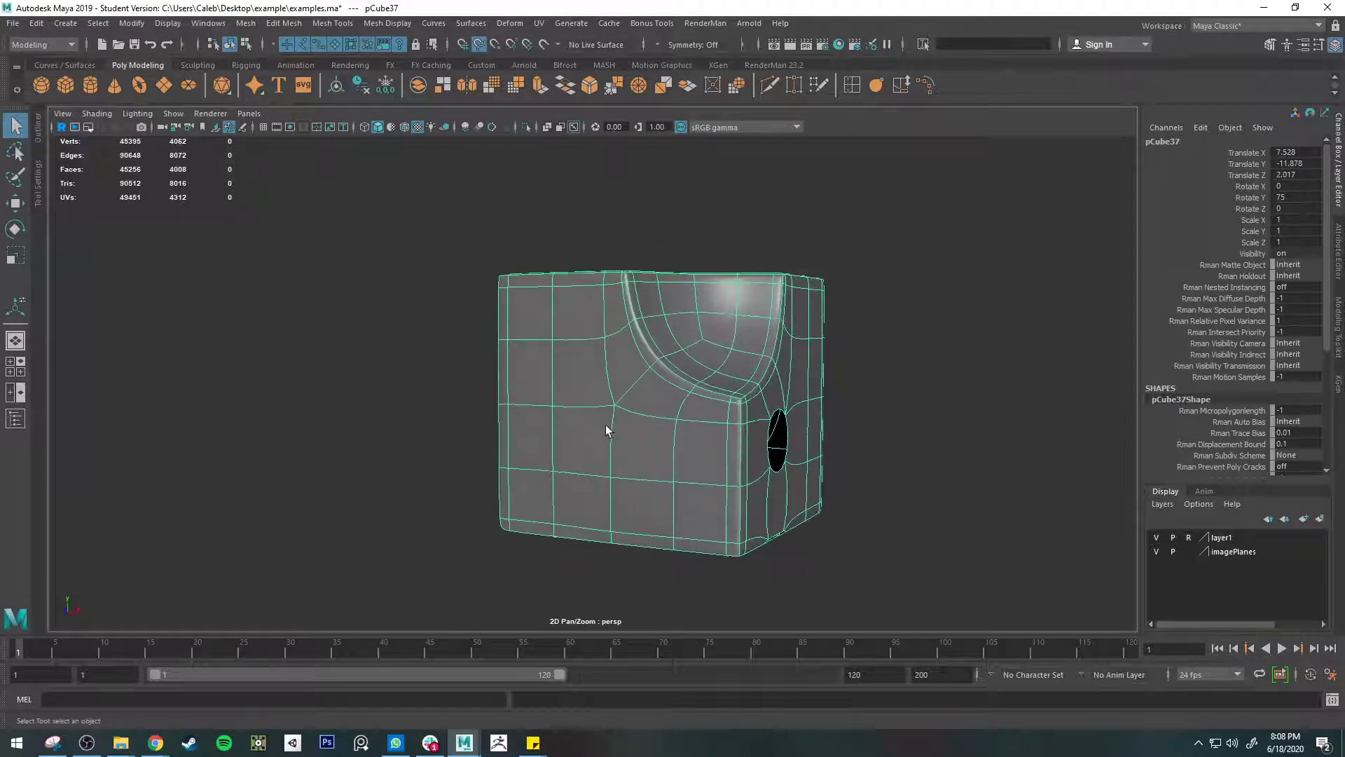
- Try bevelling the upper horizontal edge loop that ends at the rounded corner cut-out, using a fraction of 0.5
right_drag(605, 424, 567, 340)
double_click(535, 341)
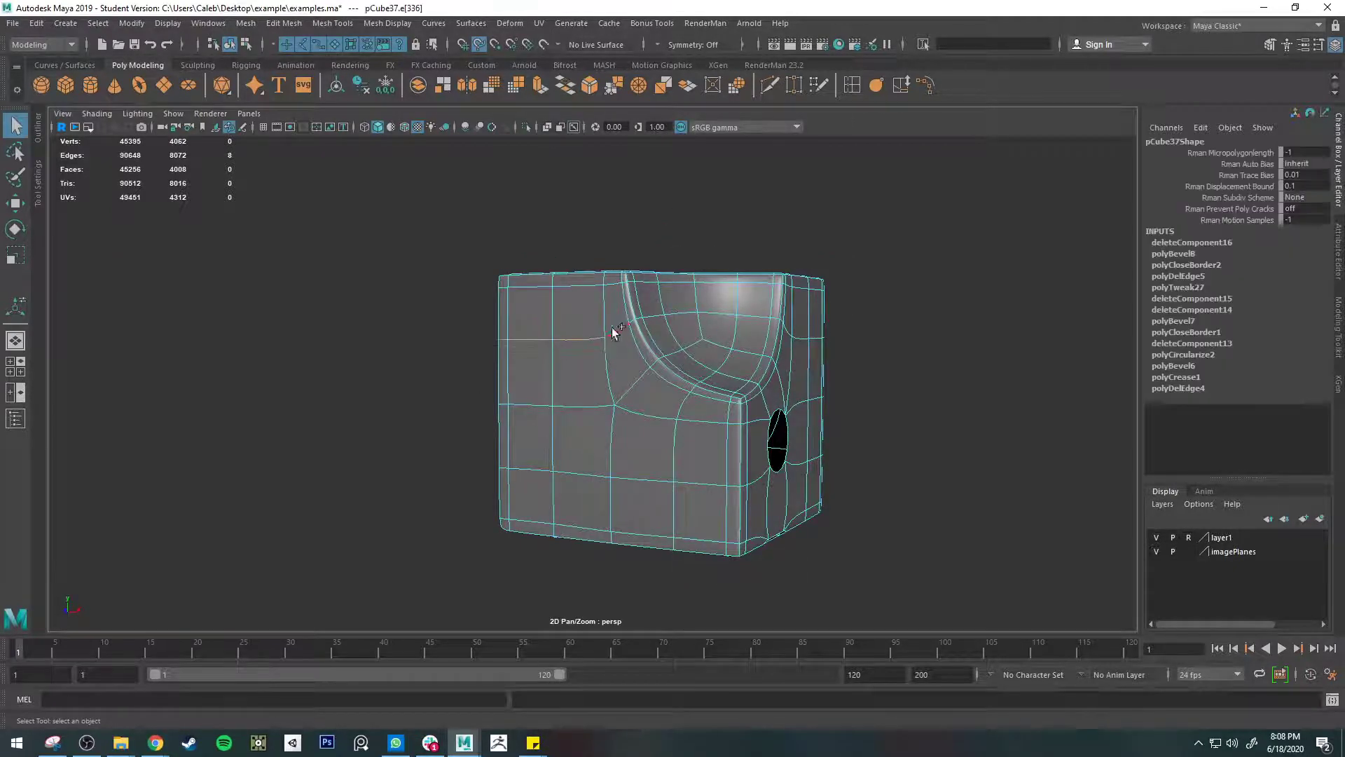
alt+drag(658, 298, 560, 303)
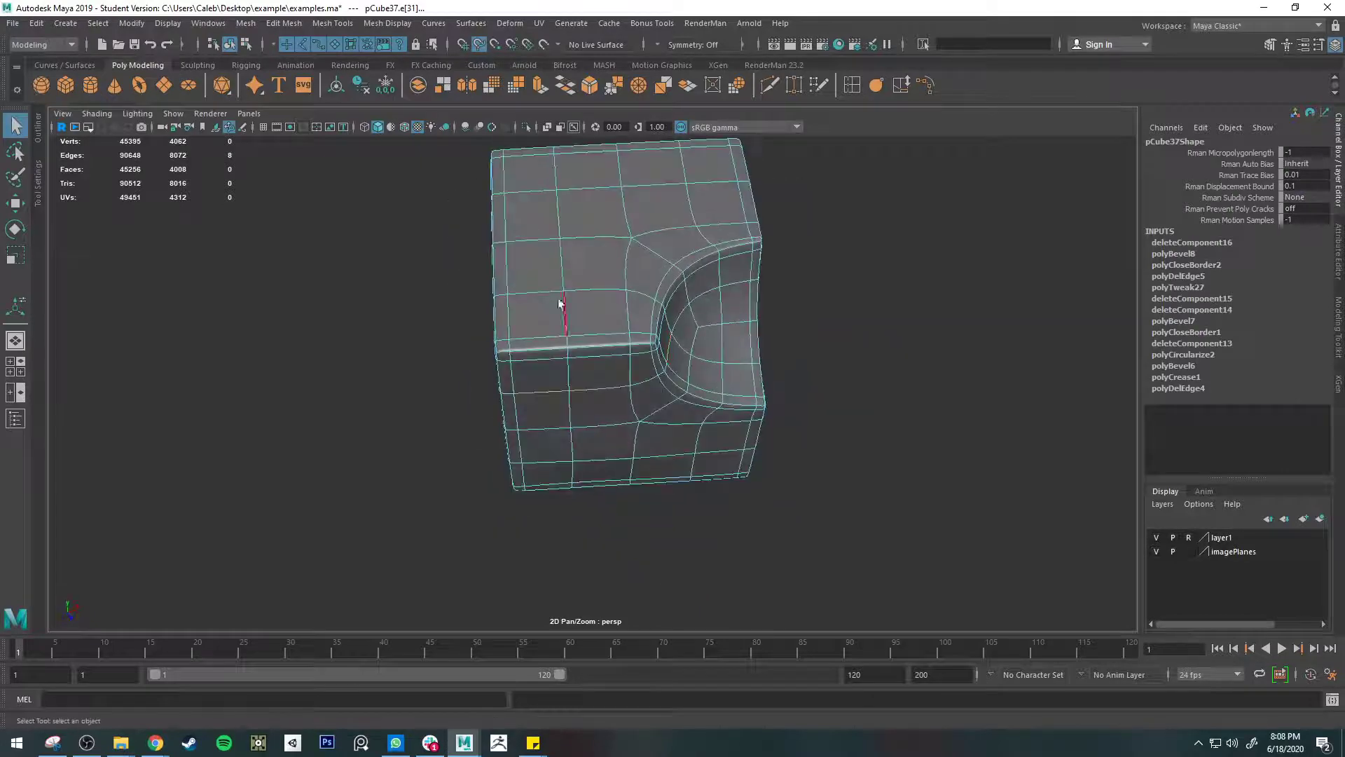
alt+drag(591, 397, 569, 372)
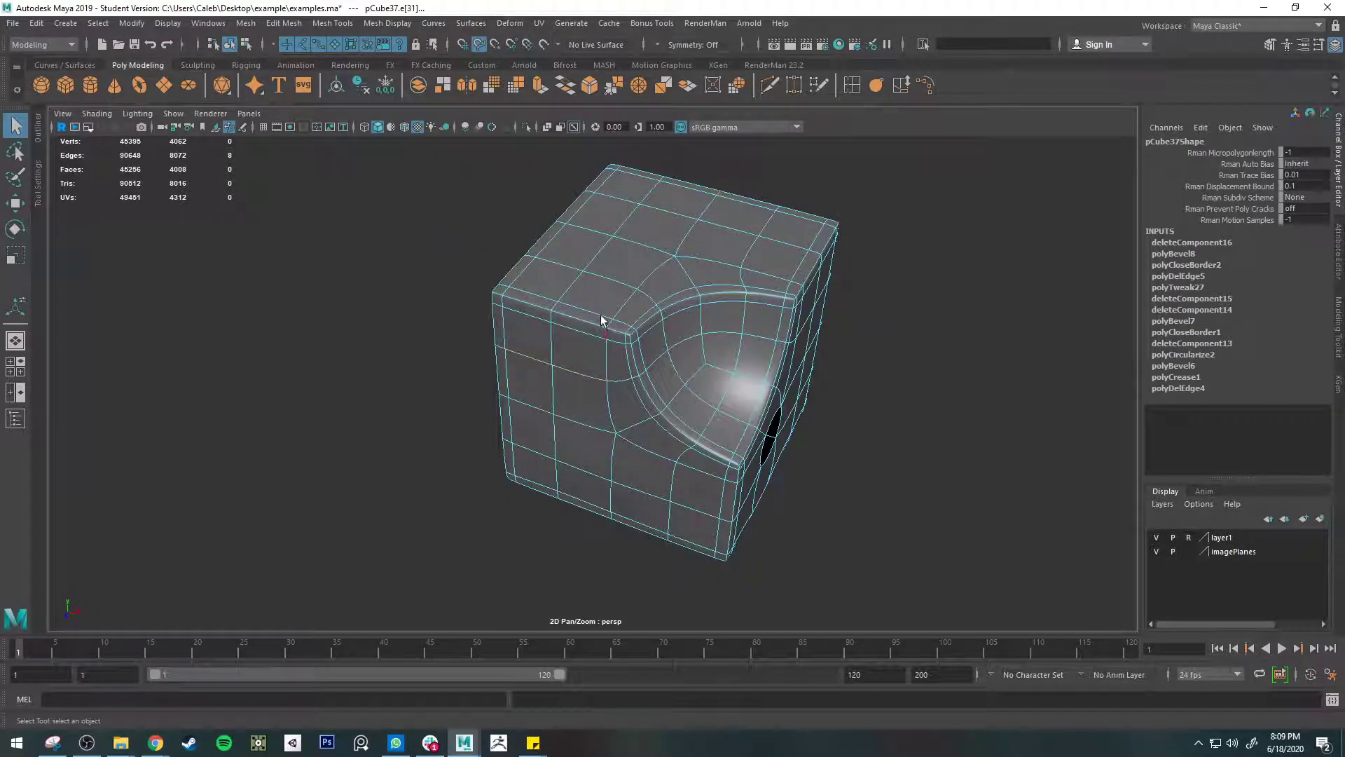
click(591, 87)
scroll(583, 388, up, 5)
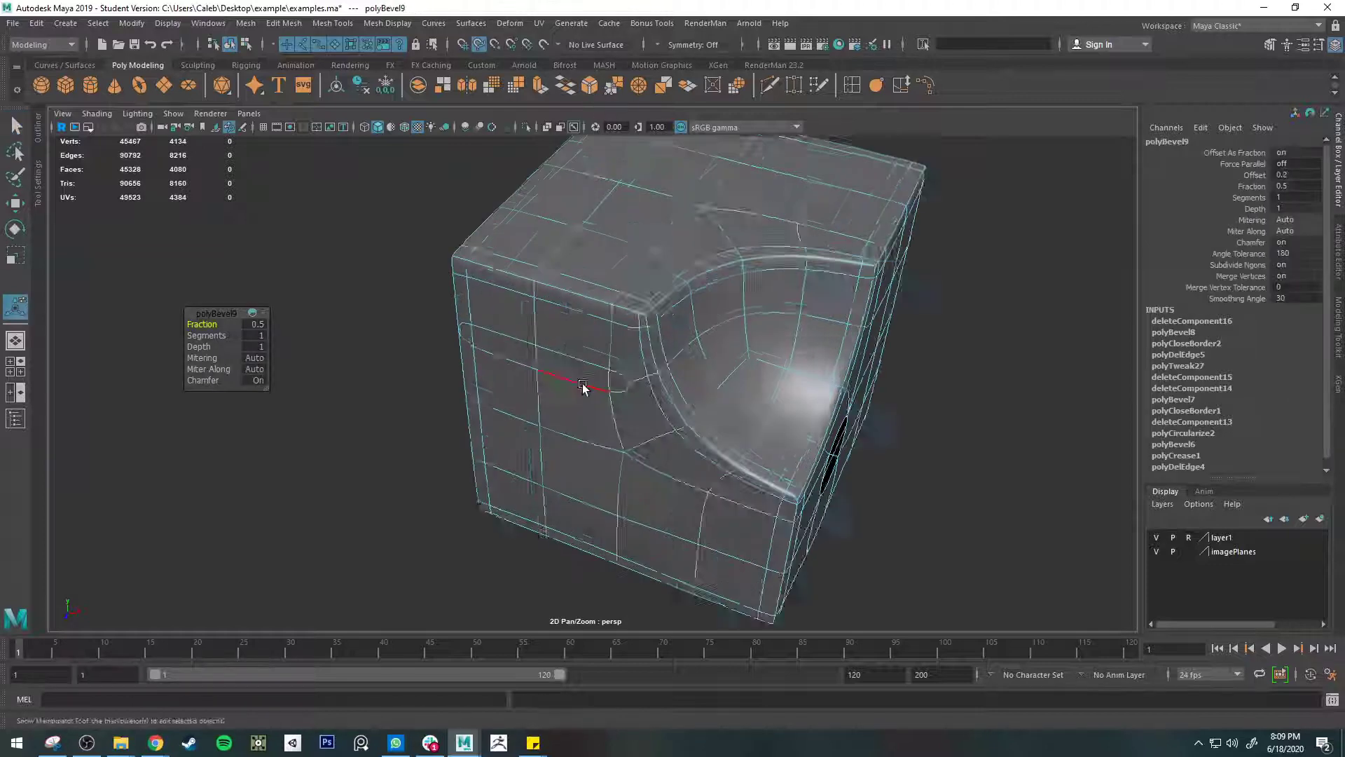
key(1)
alt+drag(558, 463, 645, 363)
scroll(708, 315, up, 3)
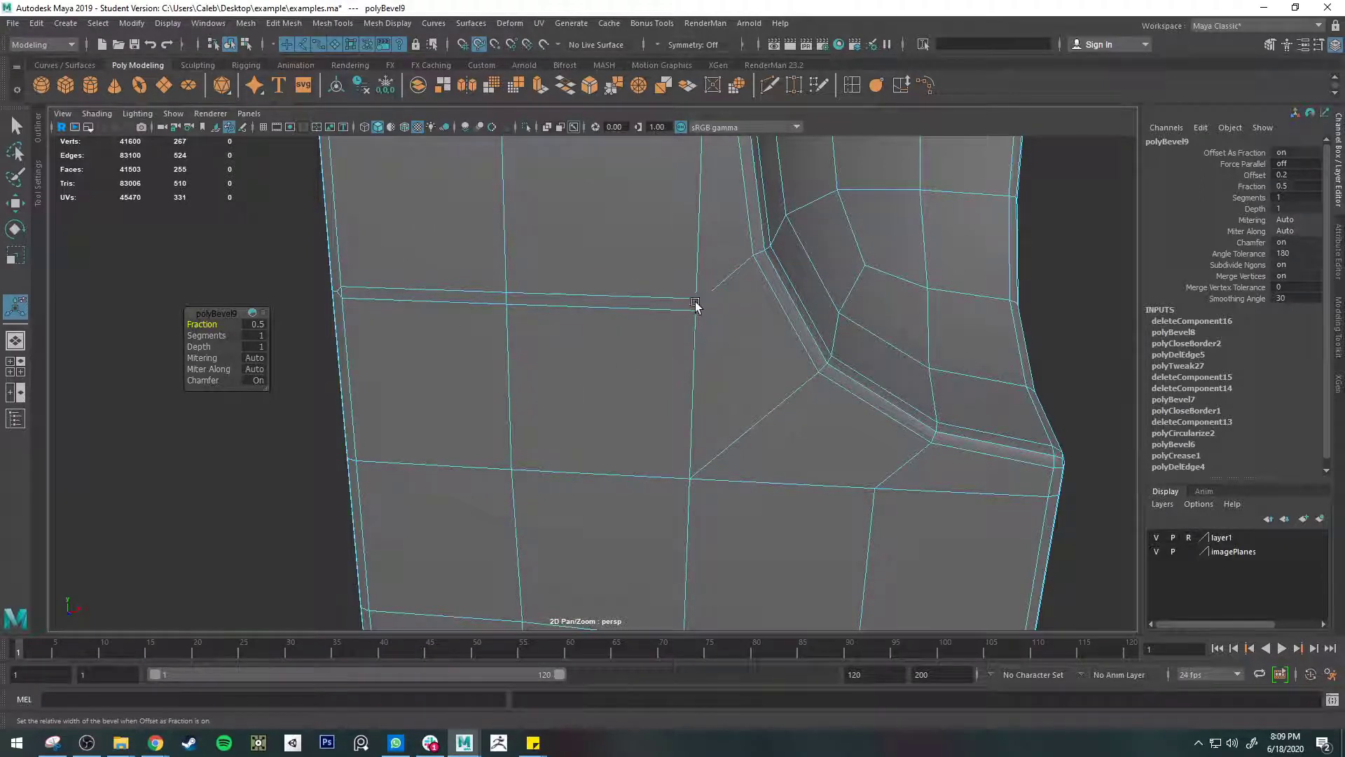
scroll(782, 416, down, 5)
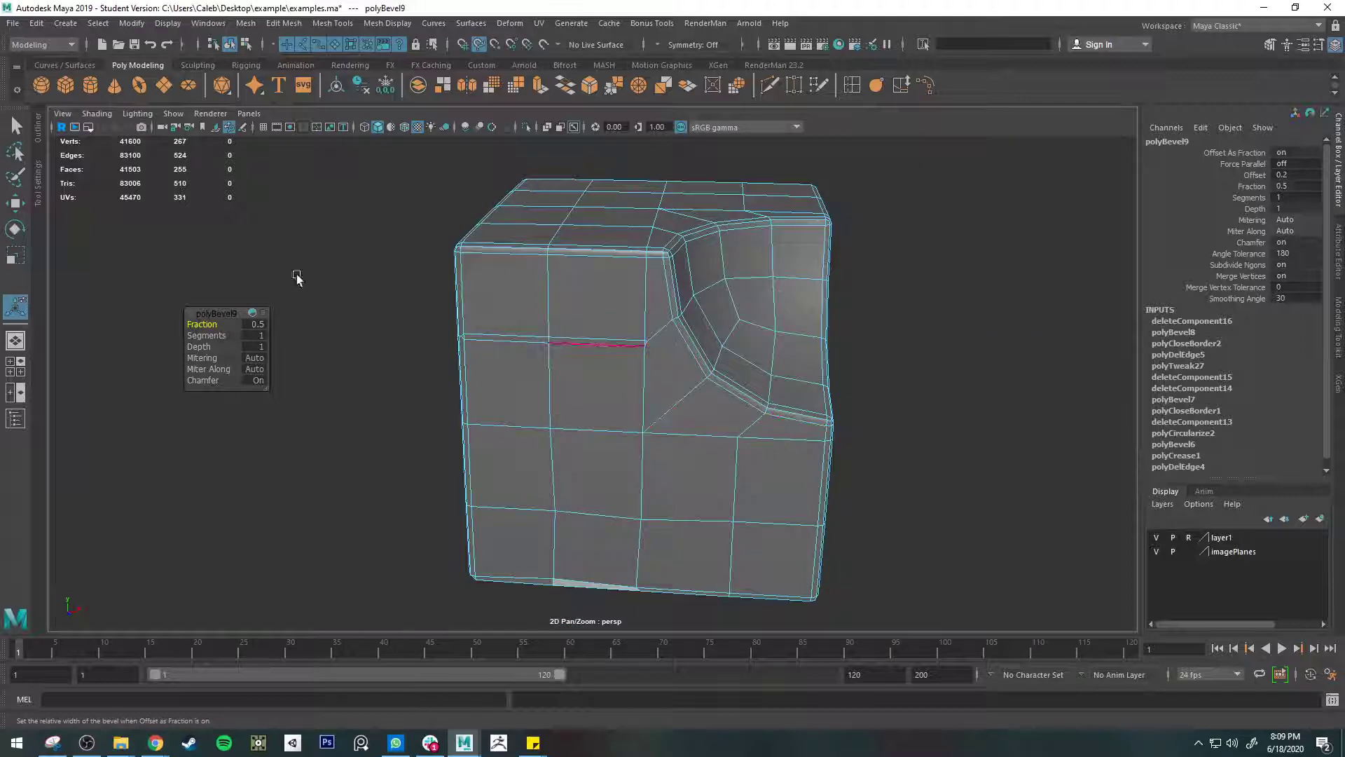
key(3)
key(ctrl+z)
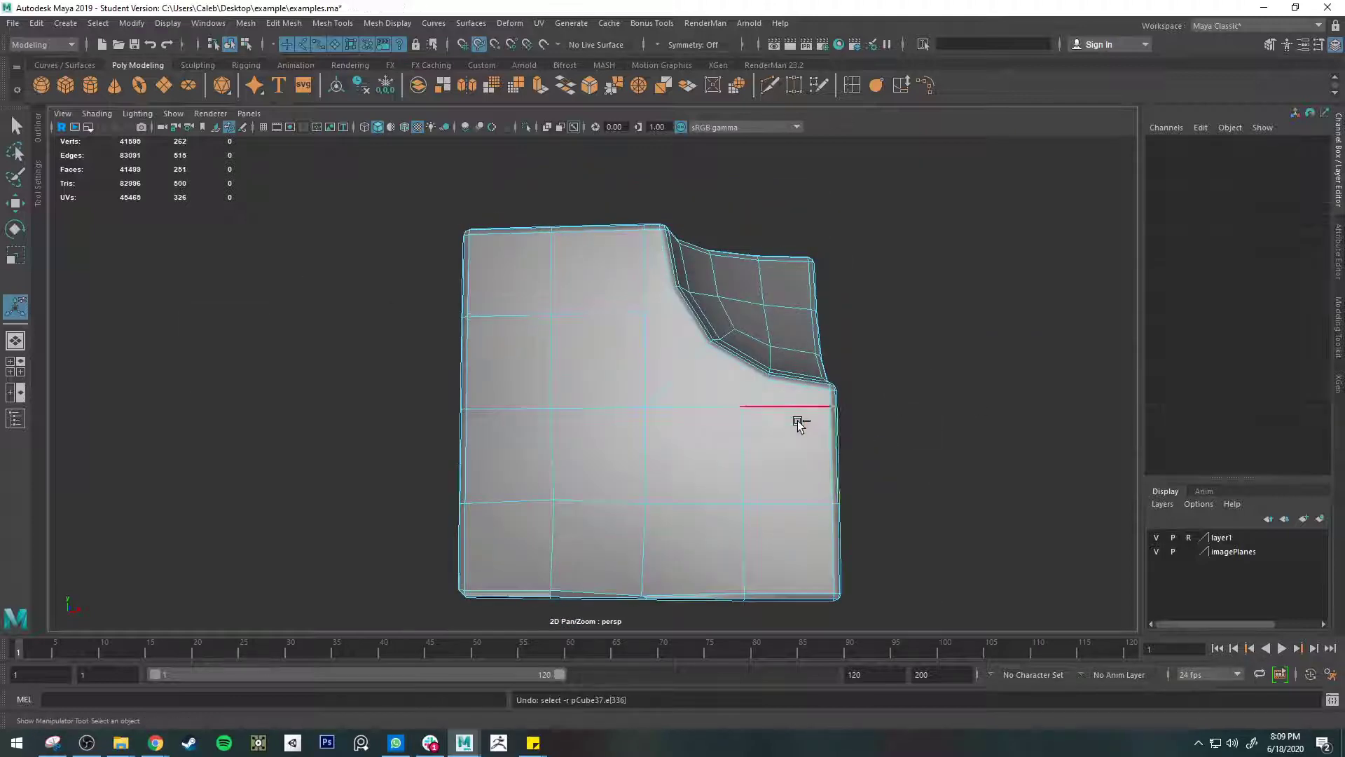
- Undo the last edge selections on the cube with the corner cut-out and return to object selection
key(ctrl+z)
key(ctrl+z)
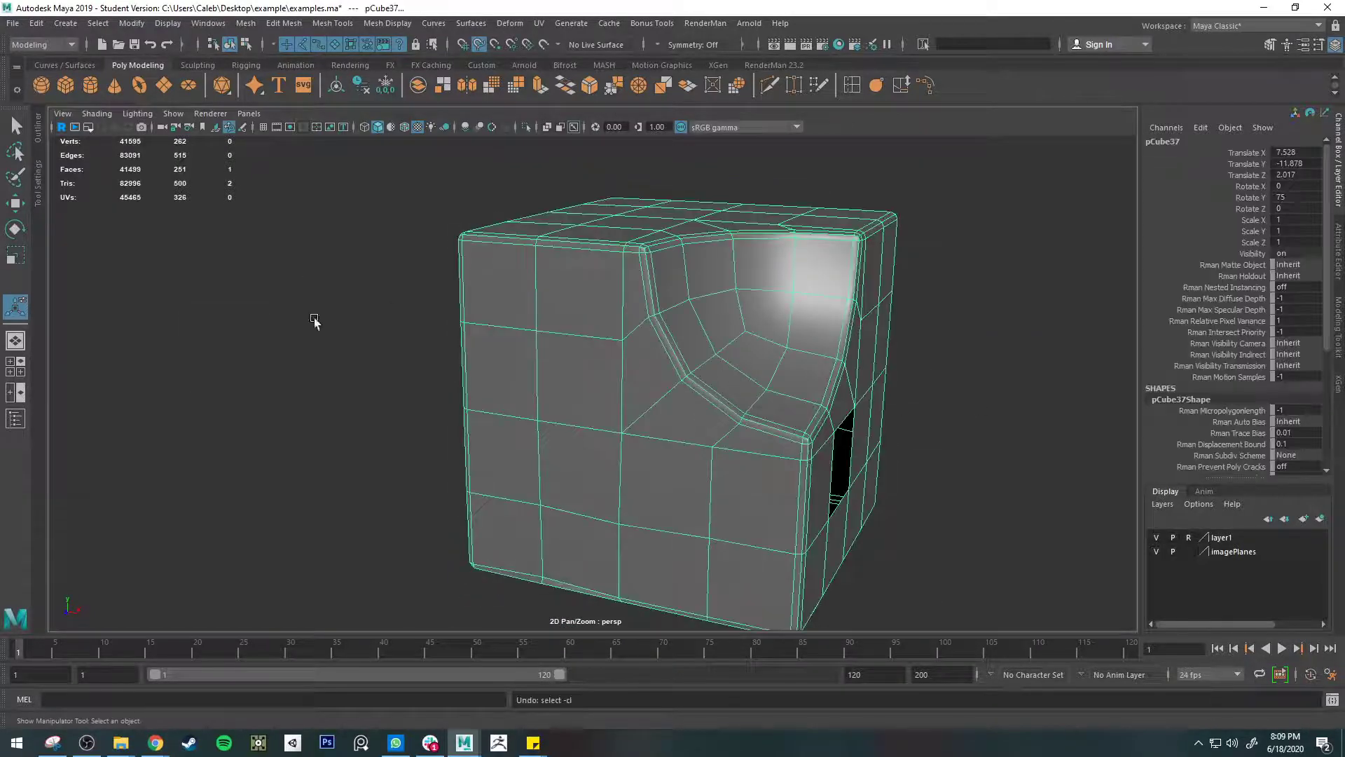
mouse_move(641, 445)
alt+mouse_down()
mouse_move(661, 451)
mouse_move(492, 423)
mouse_move(565, 471)
mouse_move(675, 509)
mouse_move(885, 448)
mouse_move(561, 466)
mouse_move(654, 450)
alt+mouse_up()
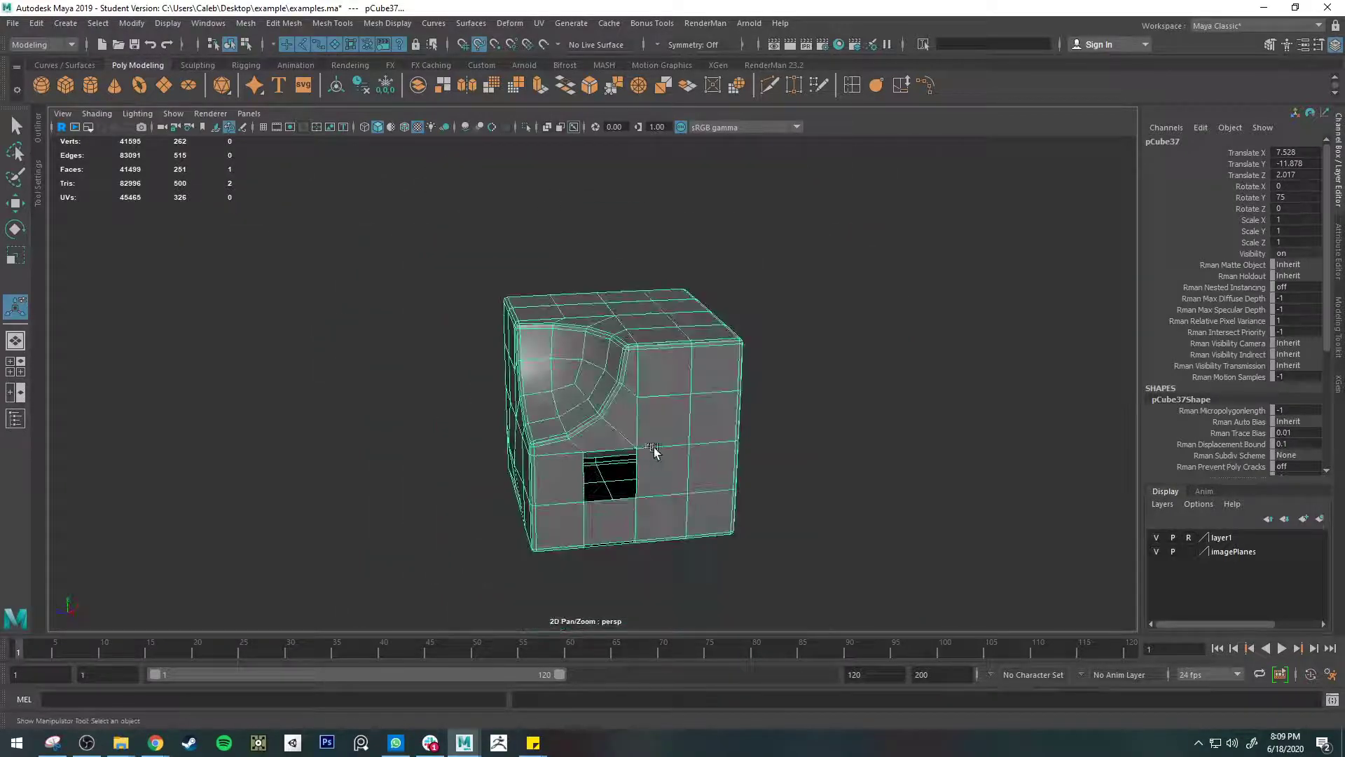
- Examine the wireframe of the branching pipe among the finished example models above the cube
scroll(656, 444, down, 9)
alt+middle_drag(632, 407, 662, 482)
scroll(652, 459, up, 5)
alt+drag(645, 451, 709, 497)
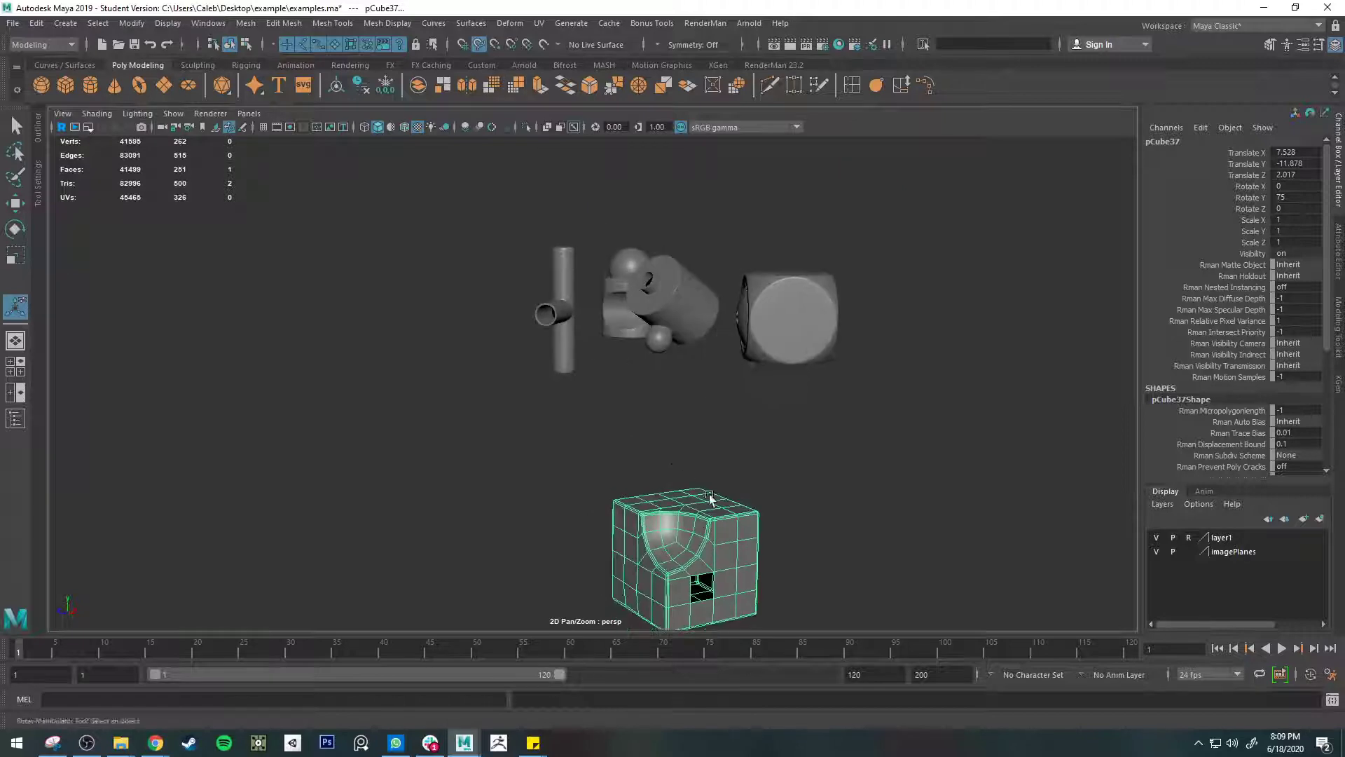
alt+middle_drag(709, 498, 670, 445)
scroll(591, 379, up, 8)
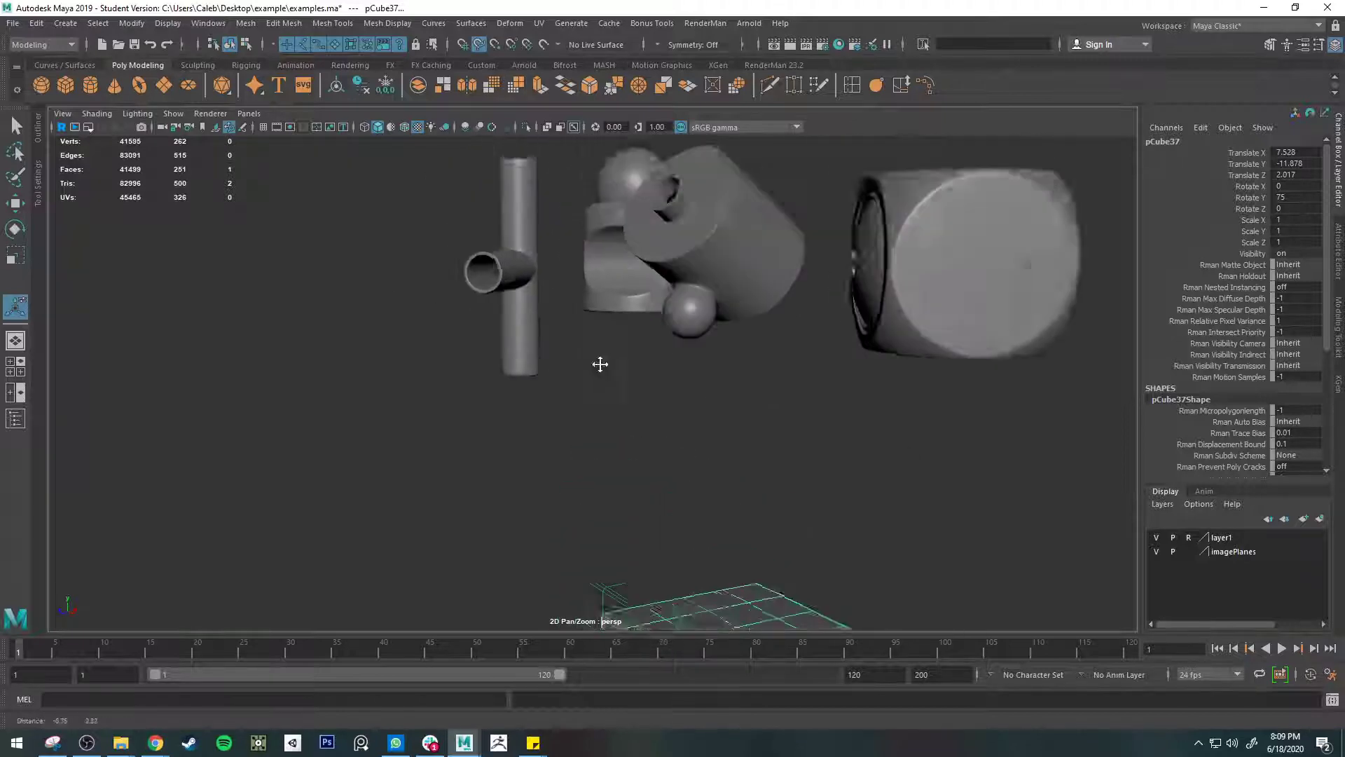
alt+drag(578, 422, 588, 444)
click(511, 325)
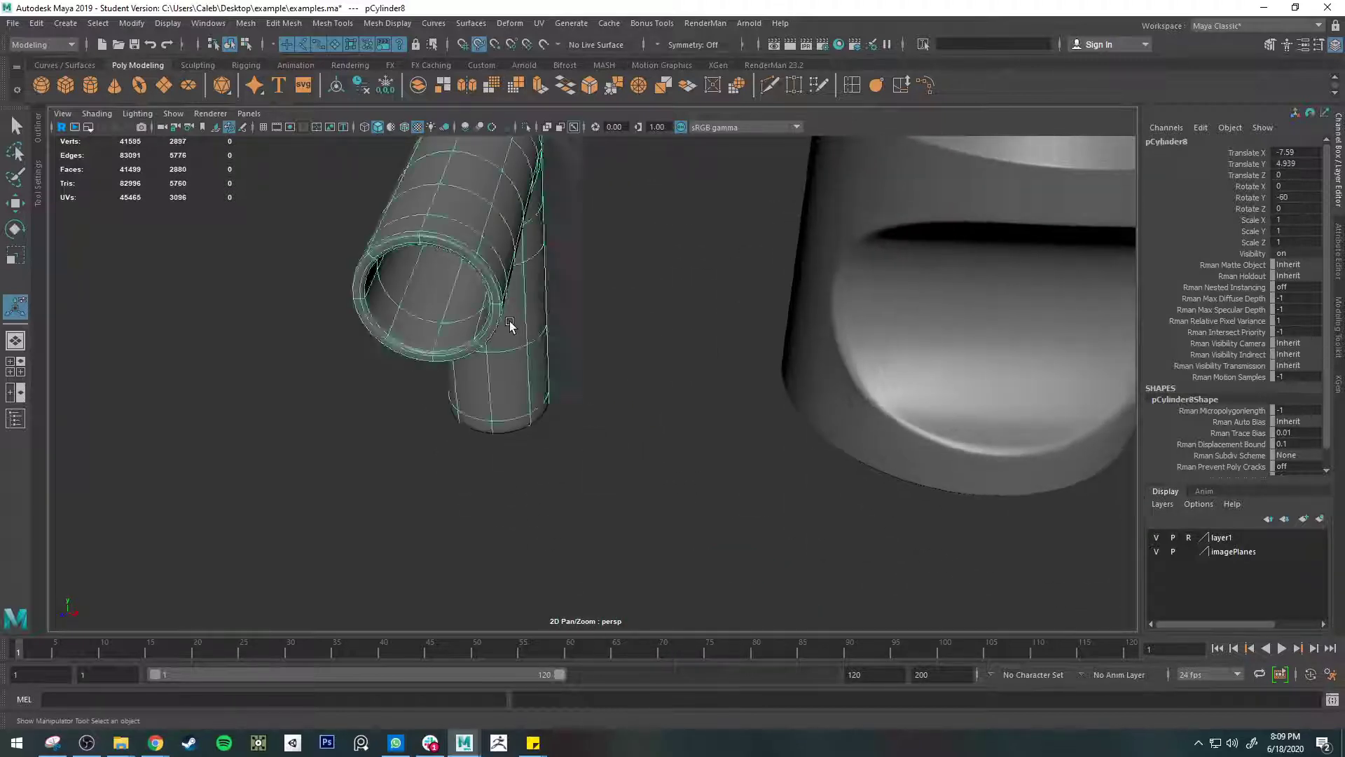
alt+drag(511, 324, 800, 387)
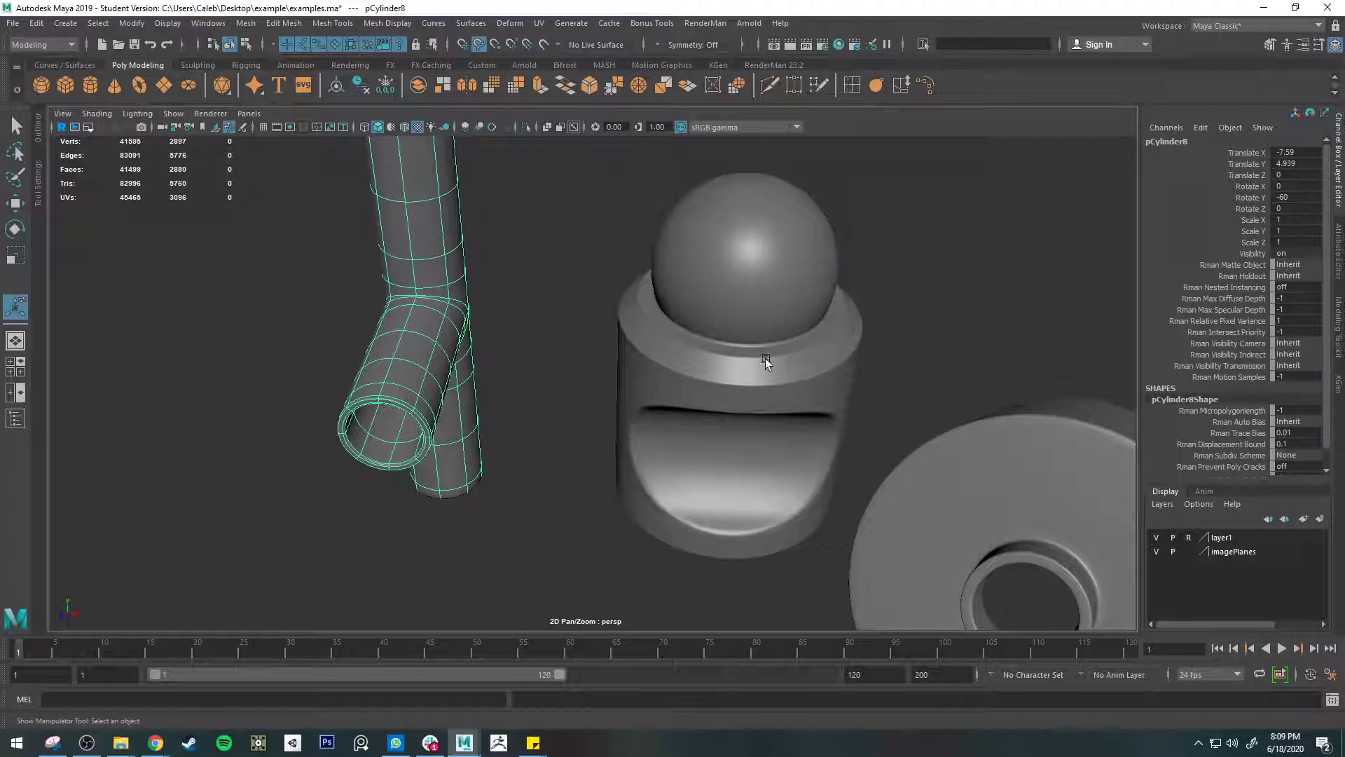
- Crease the outer edge loop of the notched cylinder's collar, display the model smoothed, and return to object selection with nothing selected
click(772, 378)
scroll(818, 365, up, 10)
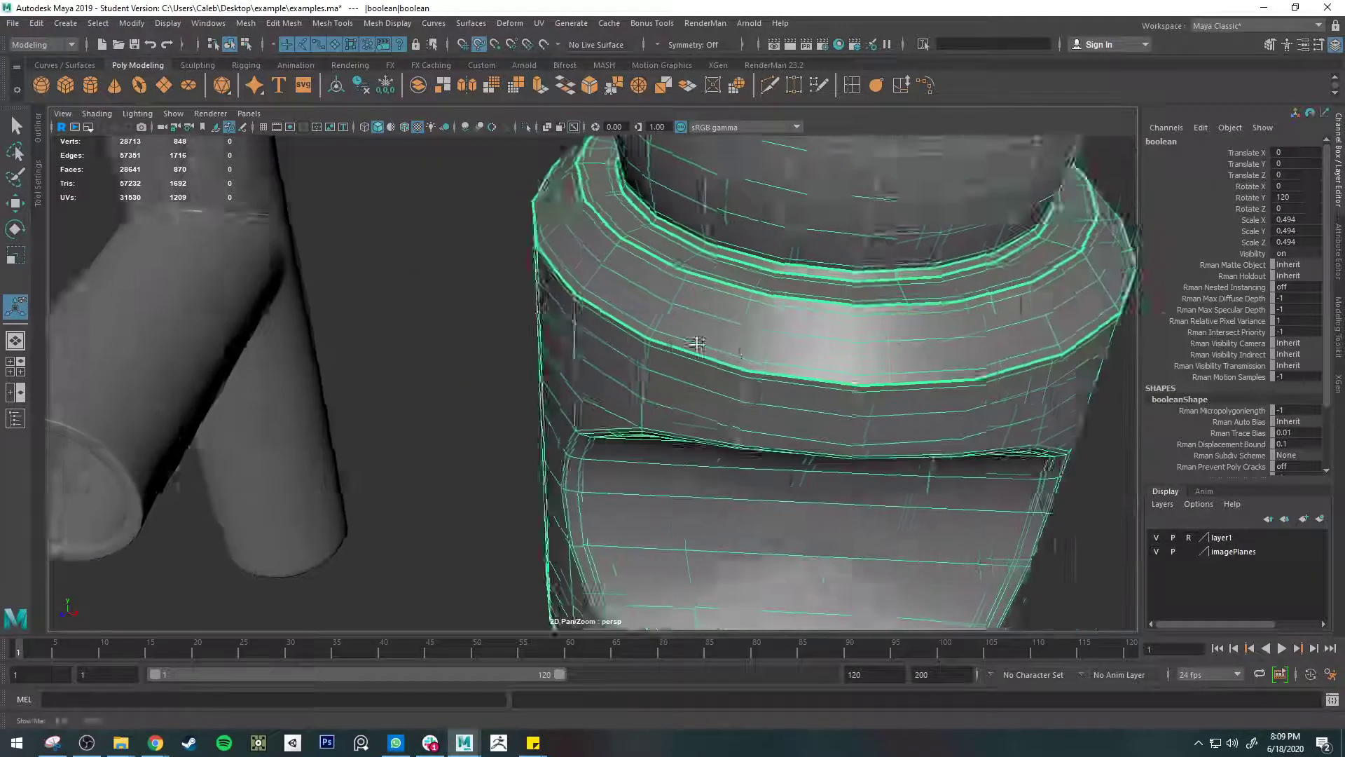
key(q)
right_drag(555, 331, 582, 242)
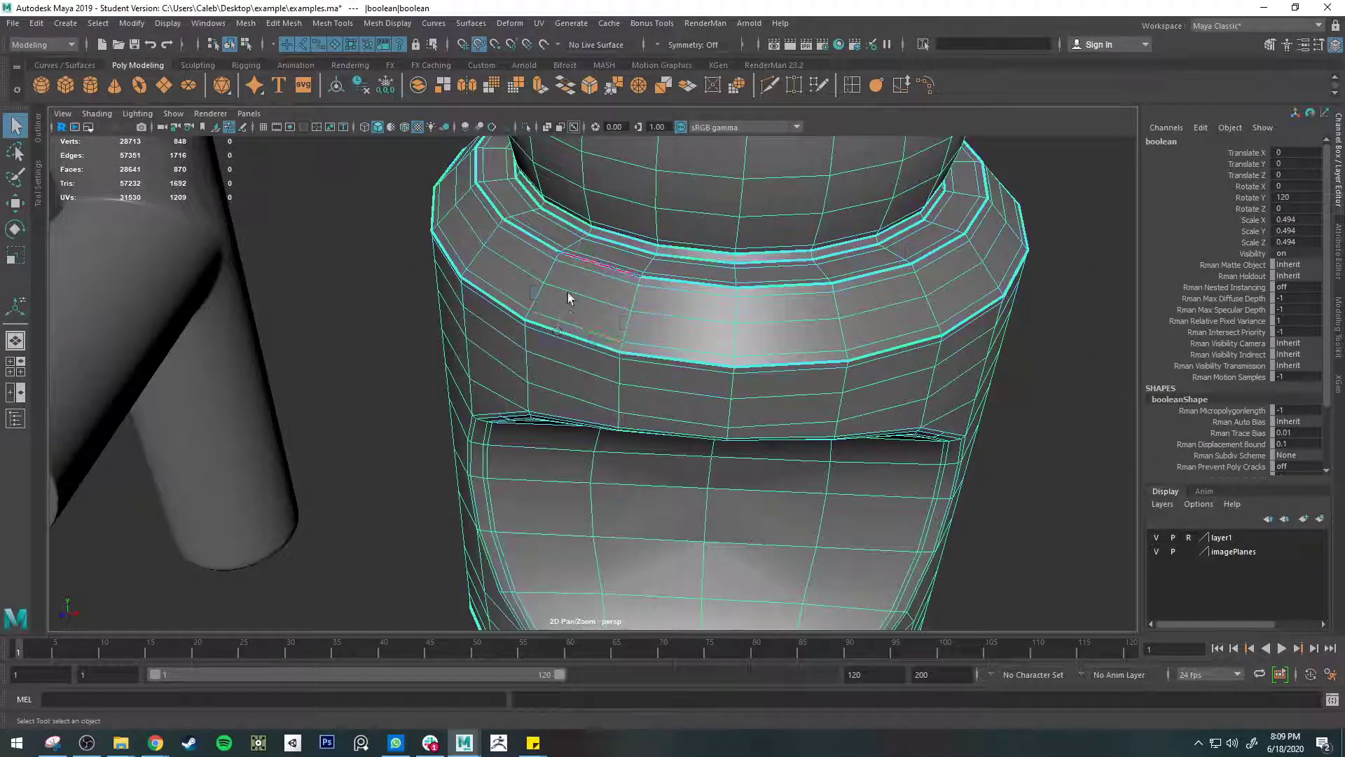
double_click(564, 332)
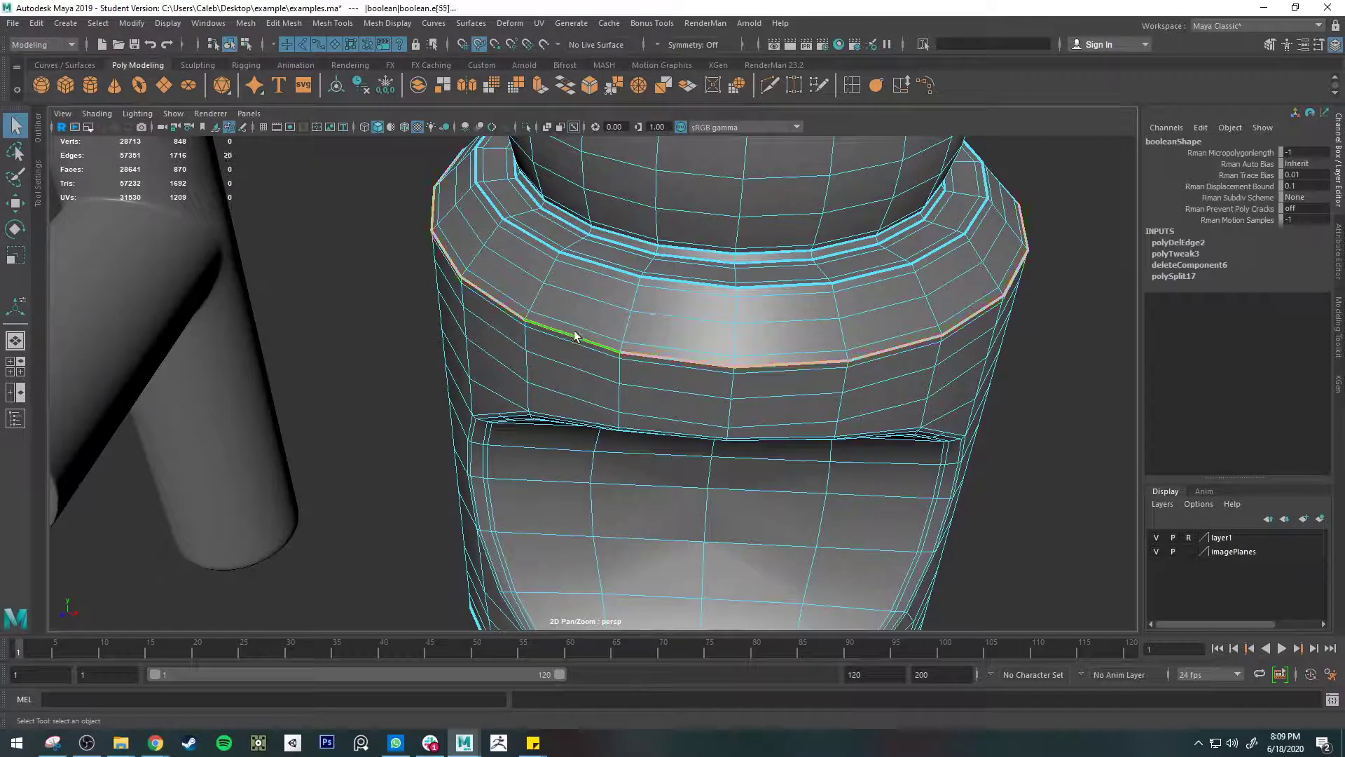
click(881, 87)
key(3)
key(q)
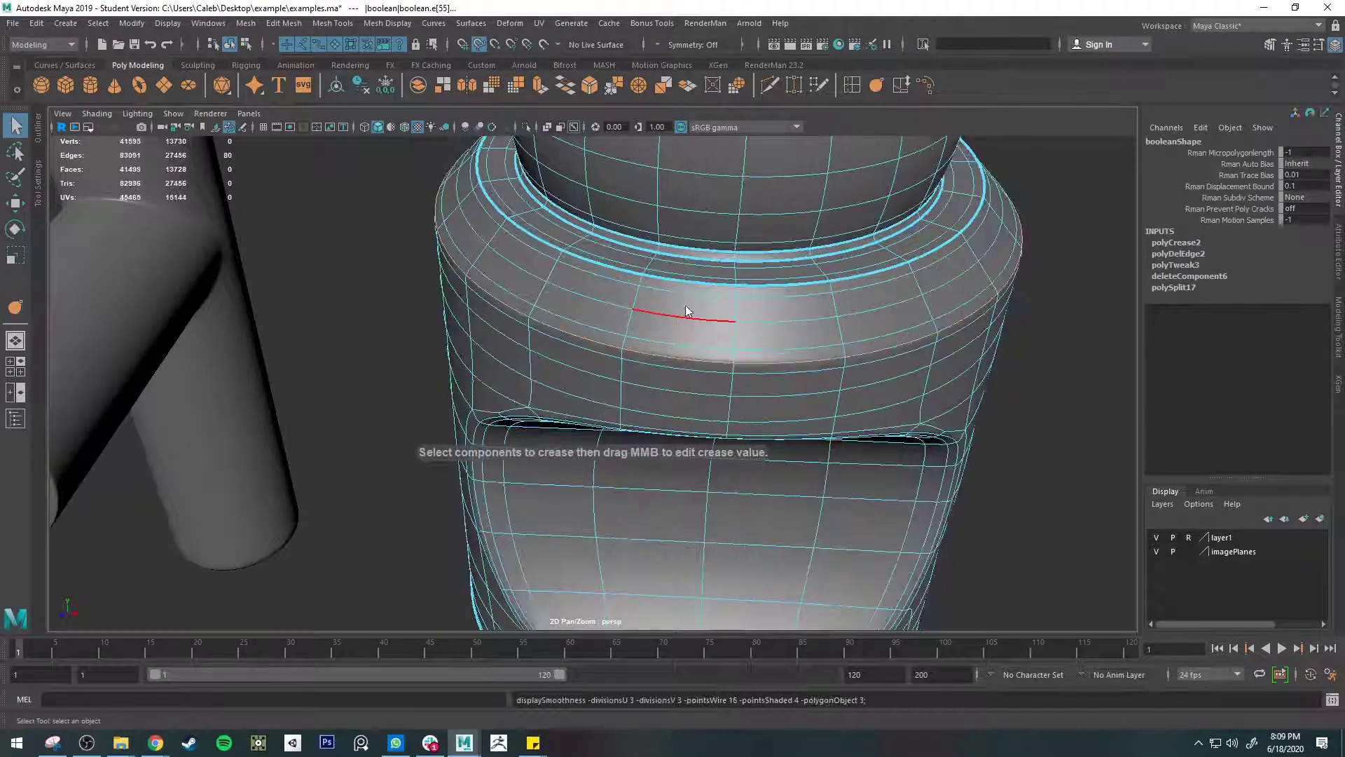
right_drag(674, 326, 716, 272)
scroll(561, 301, down, 4)
click(402, 327)
right_drag(582, 332, 616, 296)
click(459, 395)
- Examine the wireframes of the branching pipe, the notched cylinder's recess and the rounded cube with circular sides, plus the flanged disc
alt+middle_drag(529, 423, 732, 308)
click(297, 258)
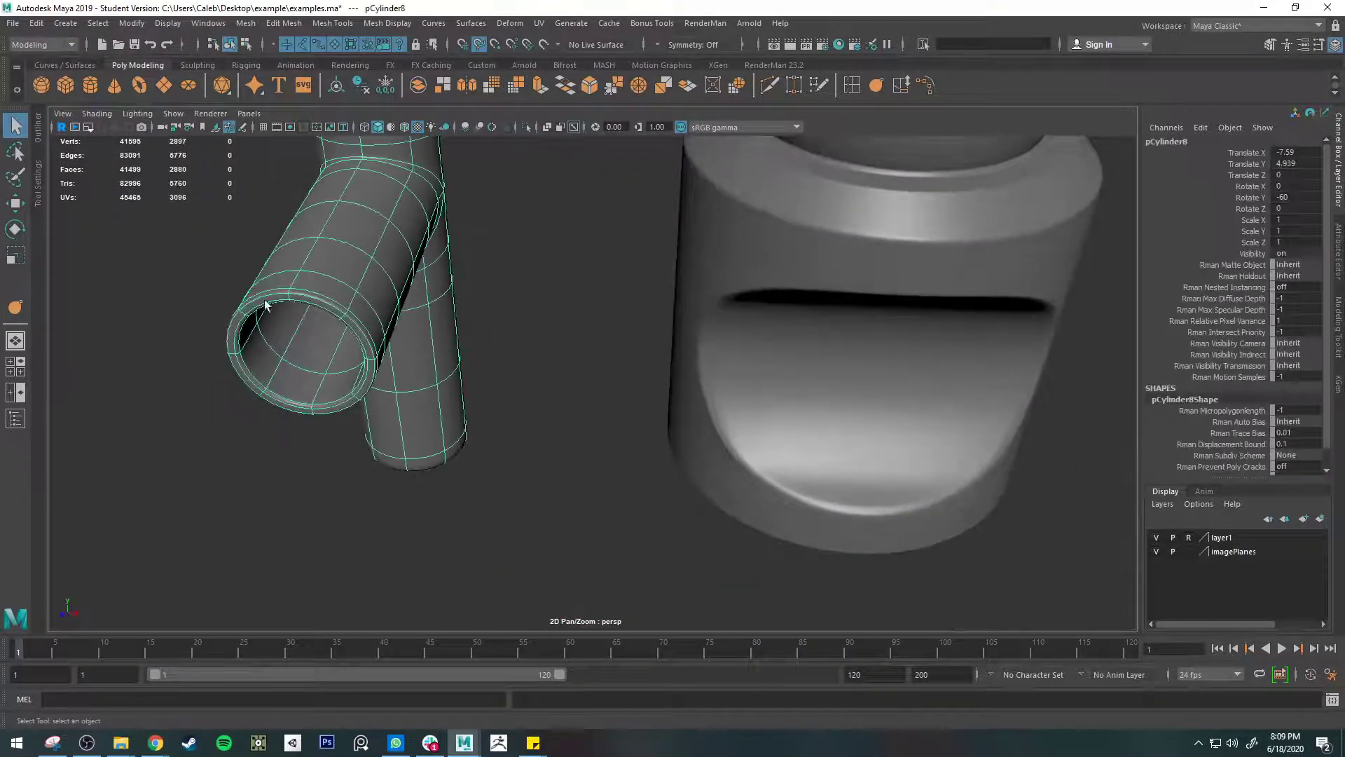
click(752, 371)
scroll(751, 450, up, 2)
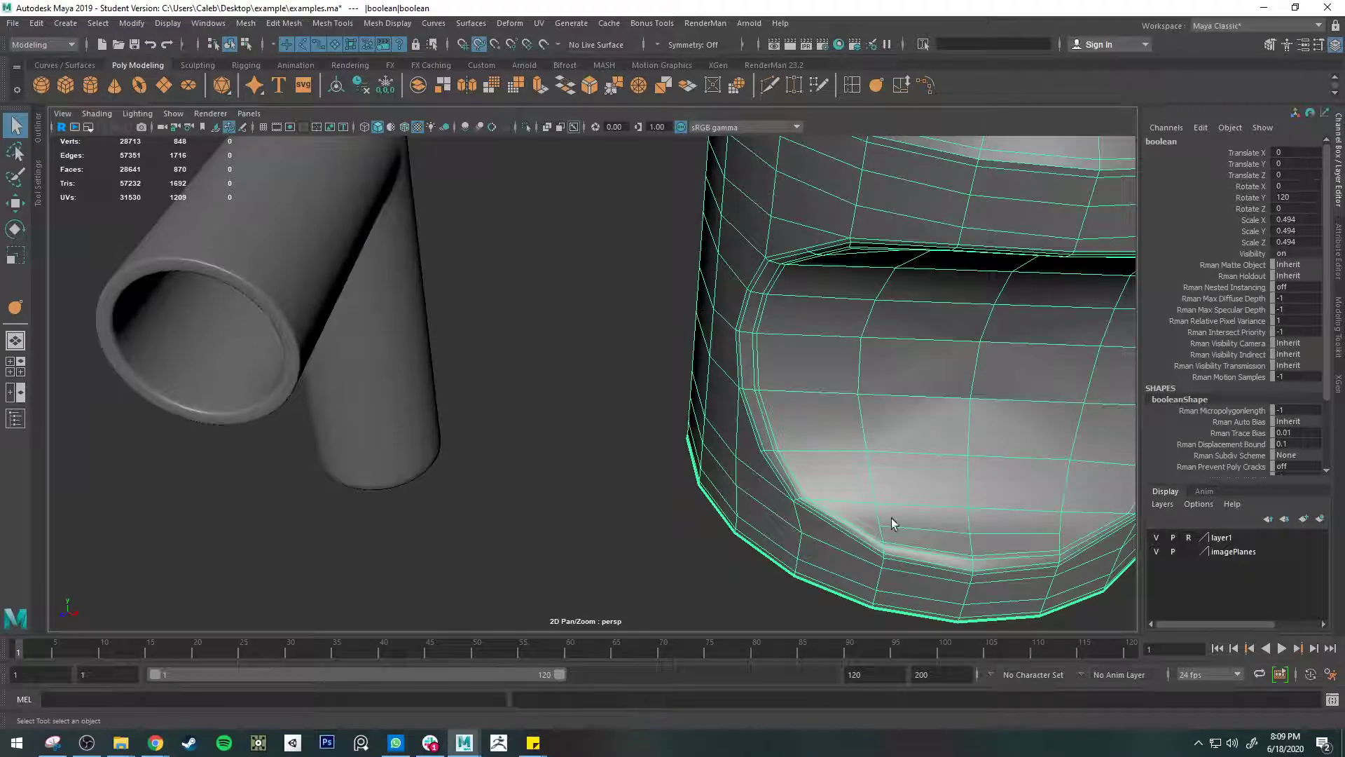
scroll(946, 555, down, 2)
alt+middle_drag(1013, 550, 545, 284)
scroll(546, 286, down, 3)
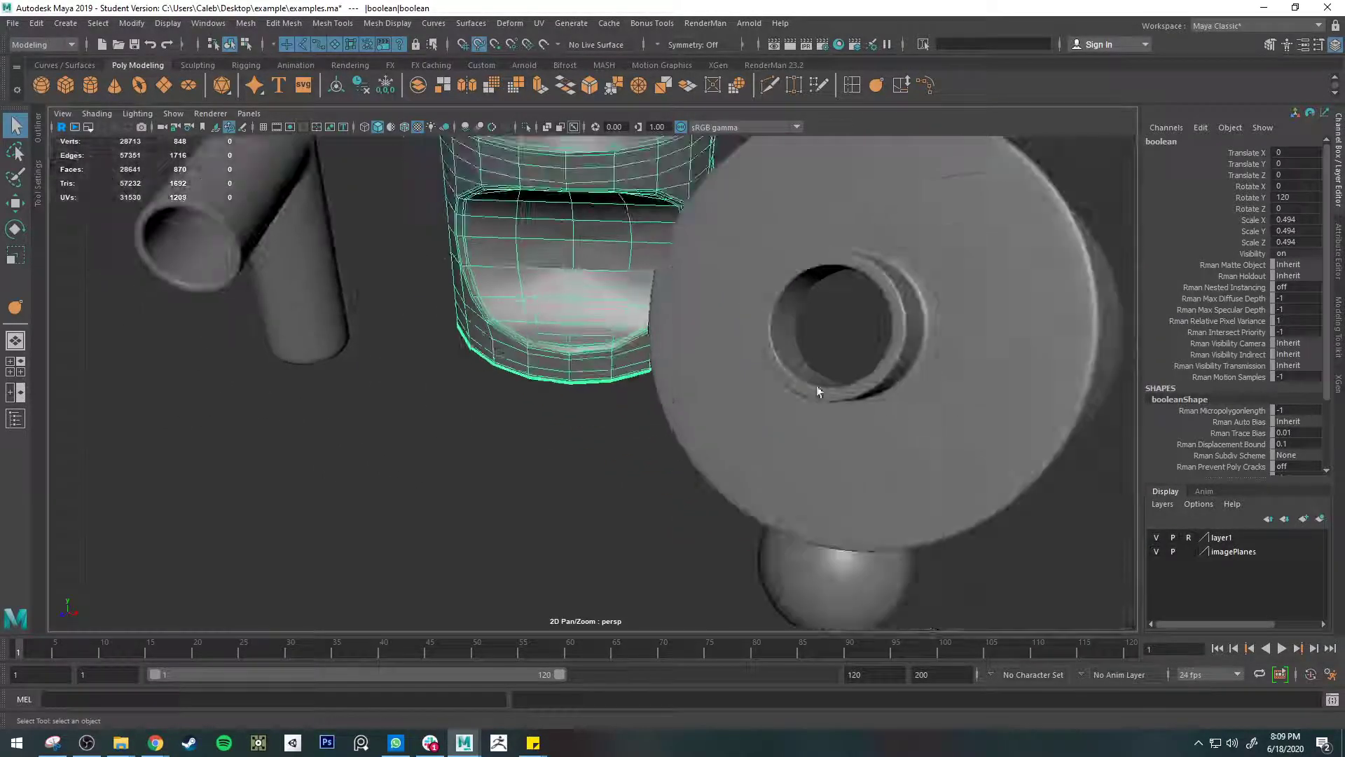
click(917, 396)
alt+drag(925, 401, 390, 319)
alt+drag(571, 329, 582, 327)
click(567, 339)
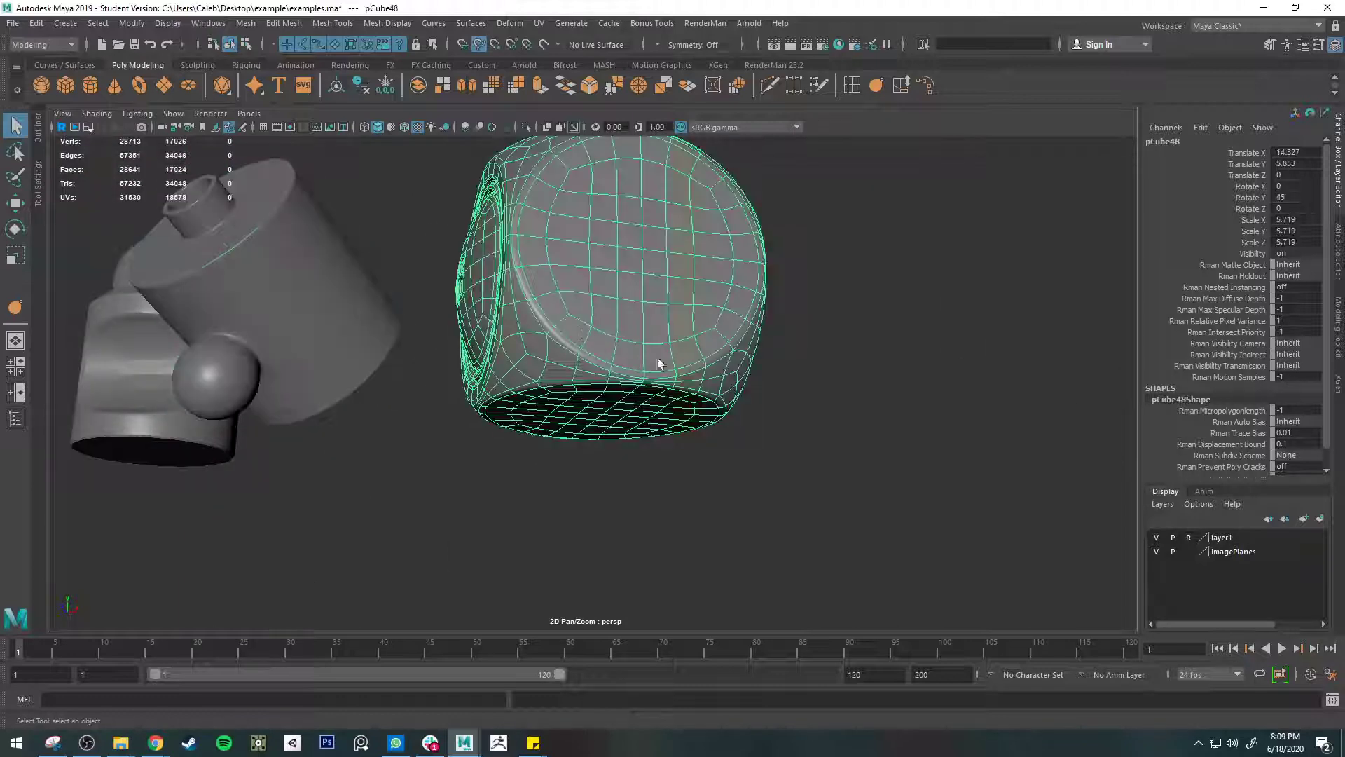
alt+drag(676, 359, 705, 371)
scroll(704, 371, down, 5)
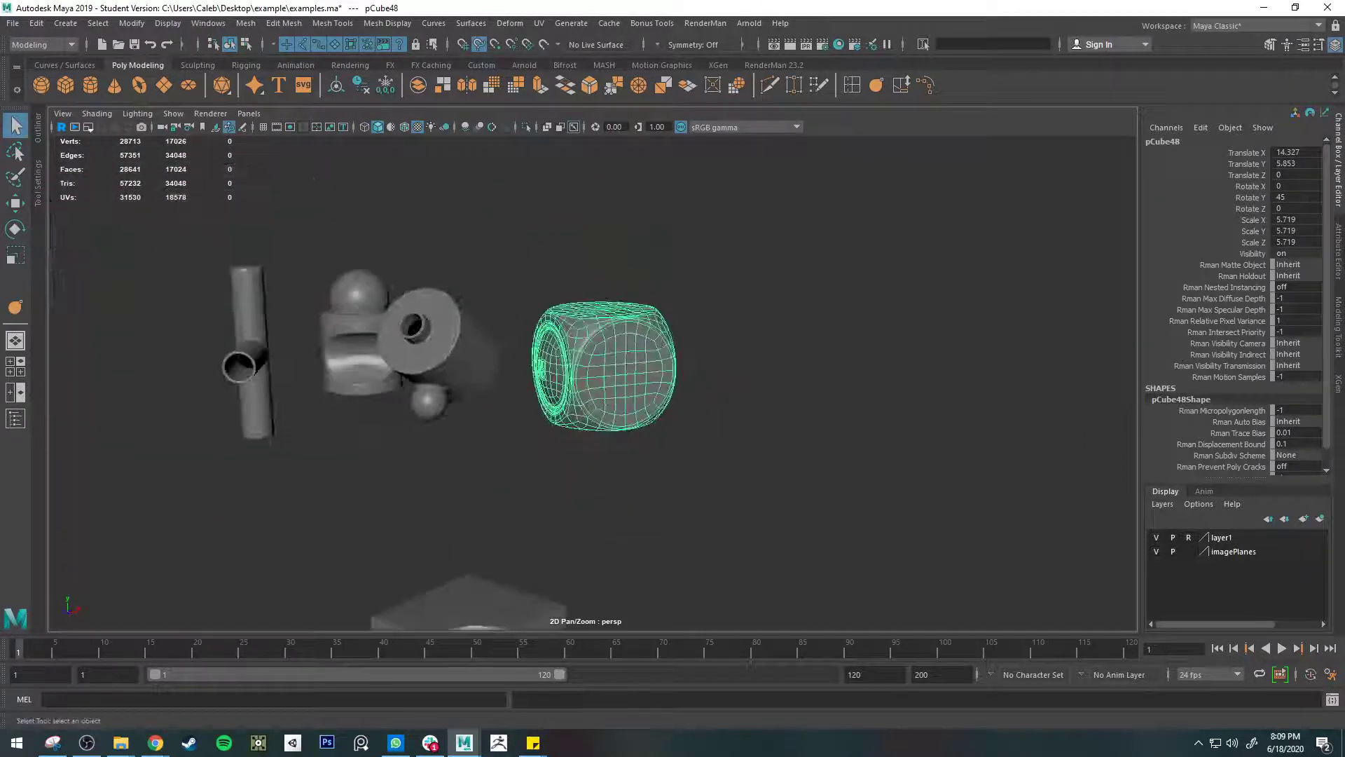